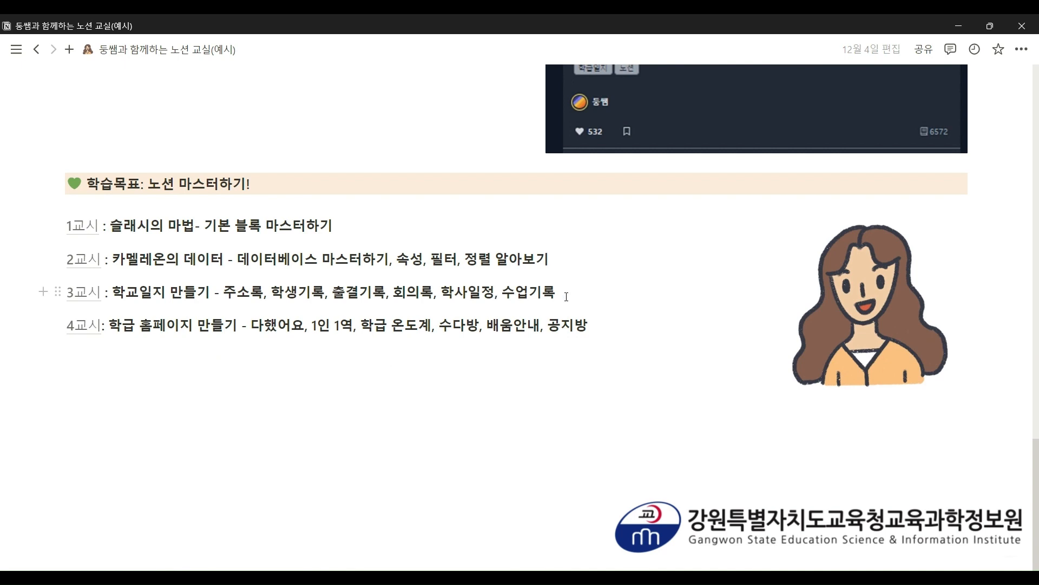
- Open the 3교시 school-log page and look over its resource list and weekly timetable
mouse_move(79, 301)
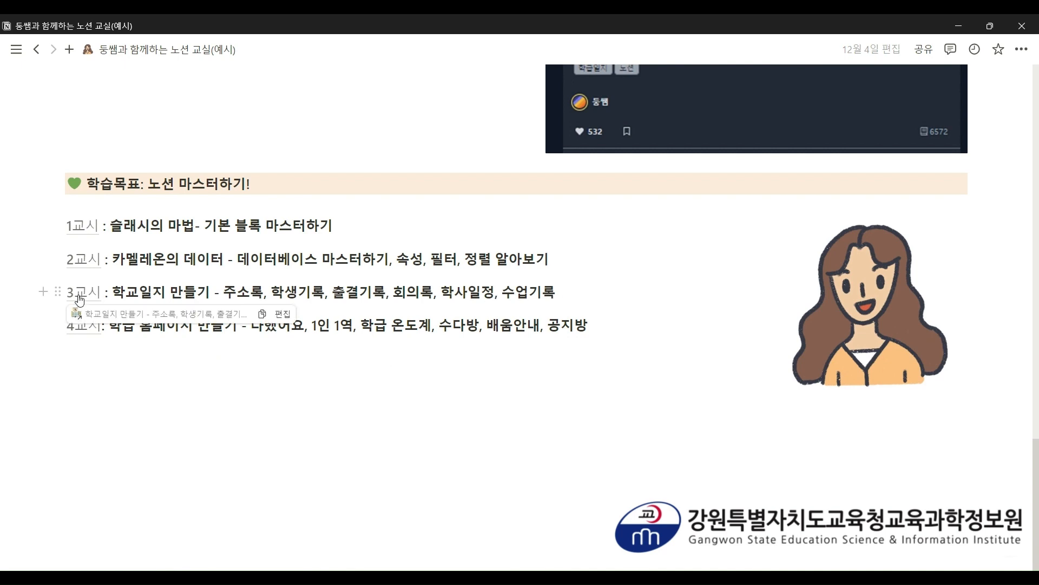
left_click(80, 299)
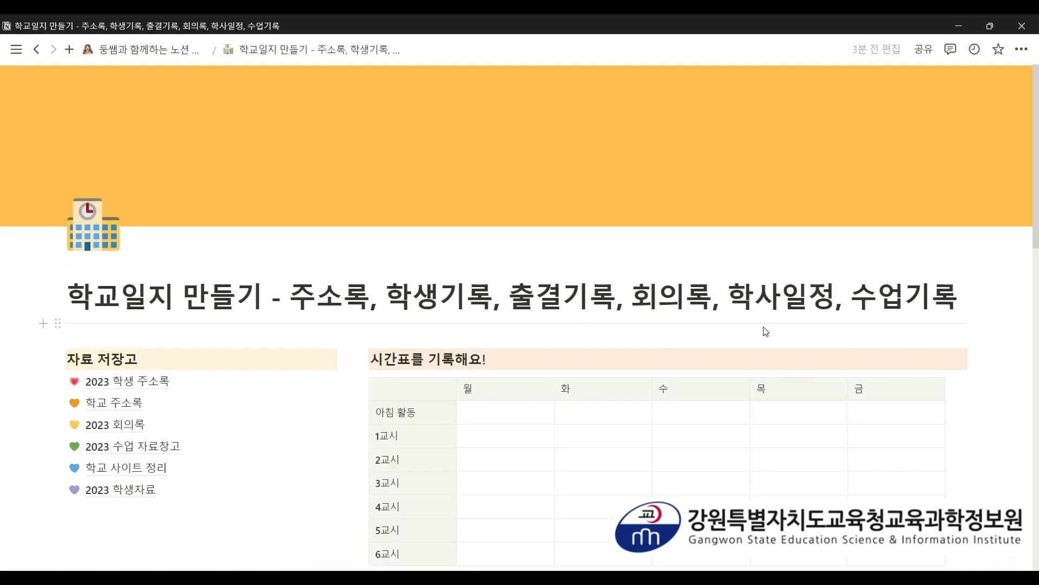
scroll(765, 329, "down", 2)
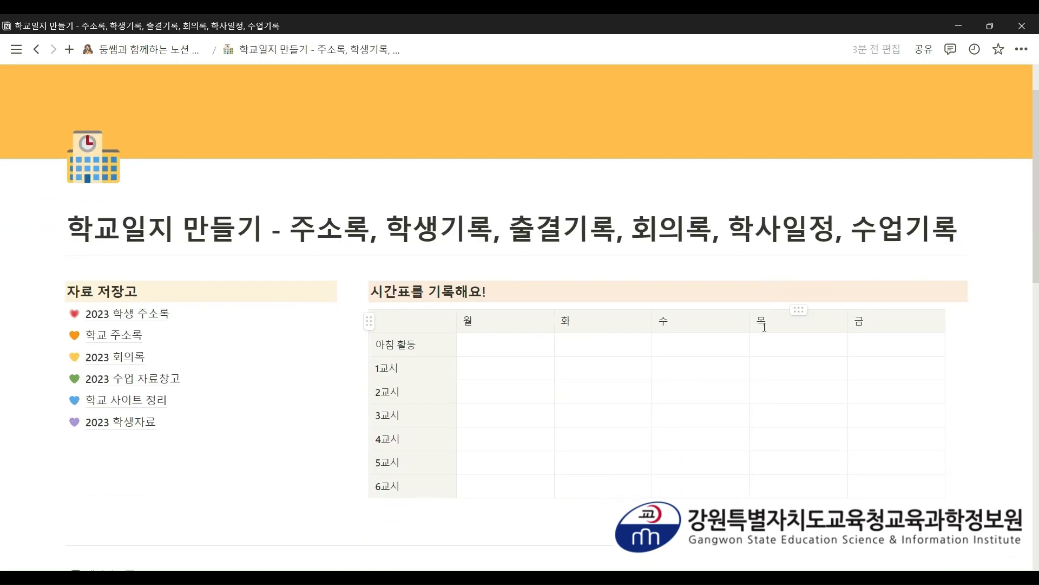
scroll(765, 327, "down", 10)
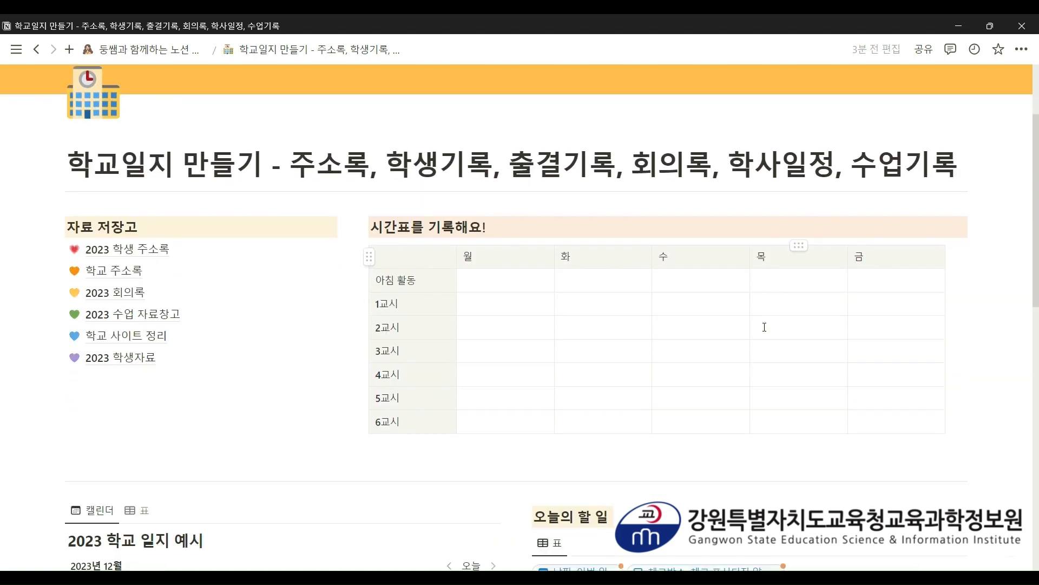
scroll(765, 327, "down", 6)
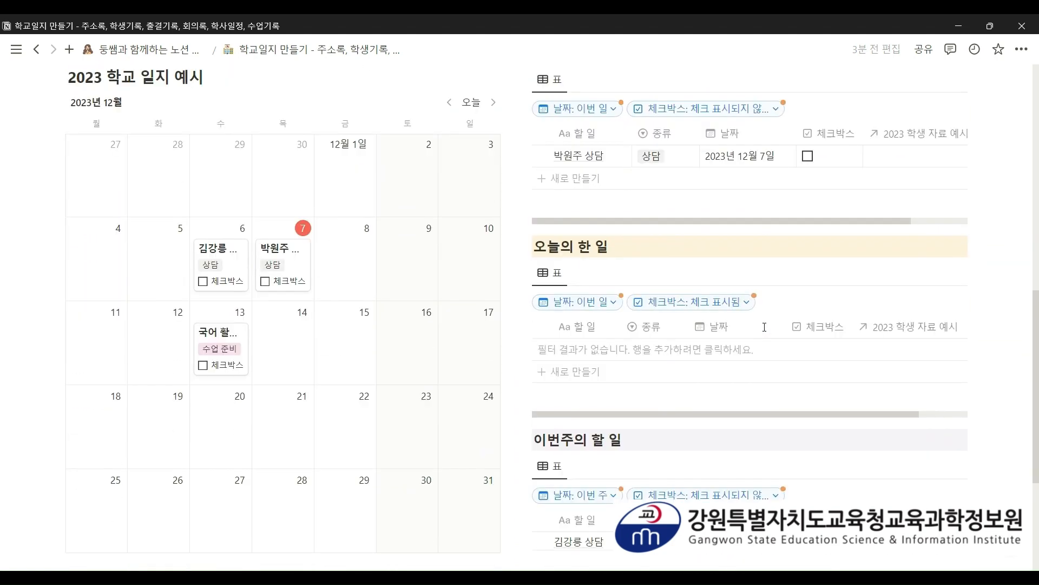
scroll(765, 330, "up", 5)
scroll(765, 330, "up", 7)
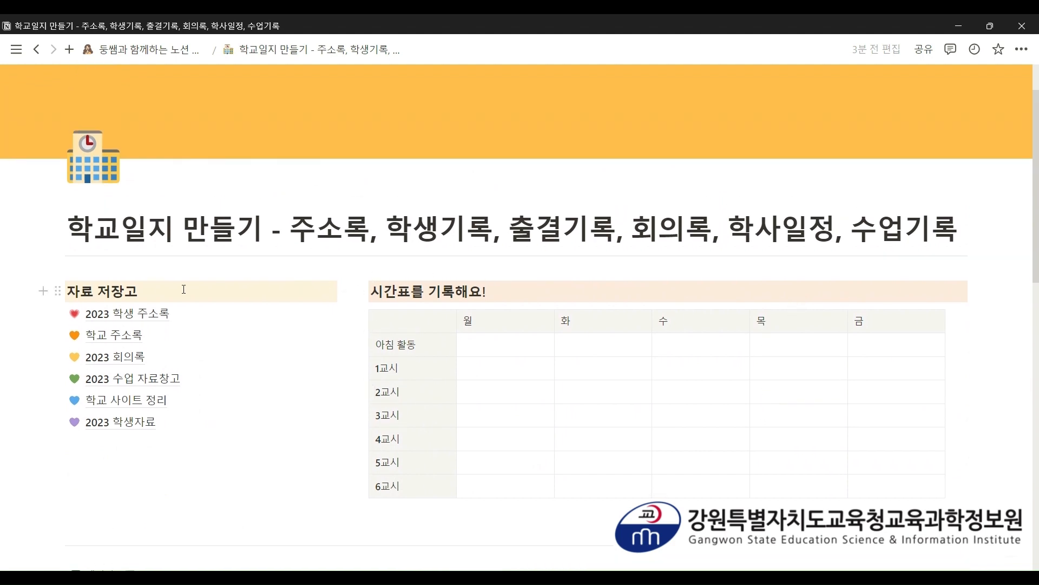
- Start a new small heading block below the calendar at the page bottom
left_click_drag(156, 292, 76, 292)
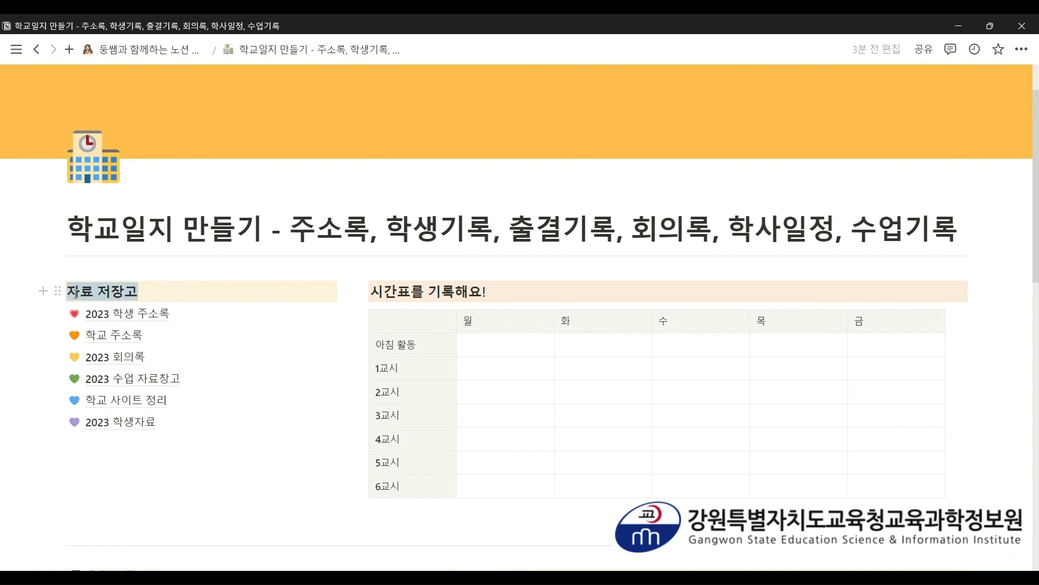
left_click(178, 294)
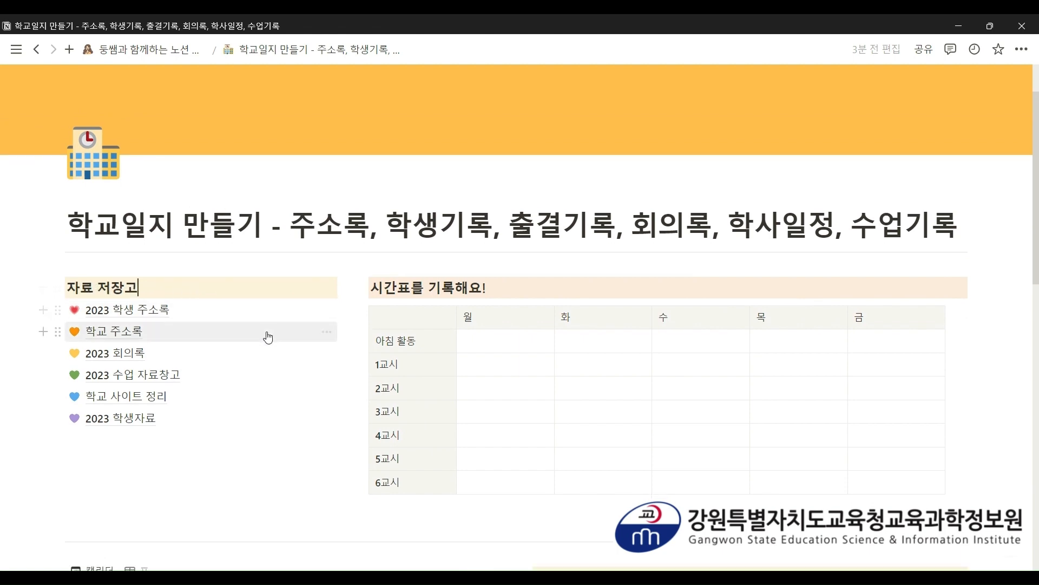
scroll(267, 336, "down", 15)
left_click(166, 438)
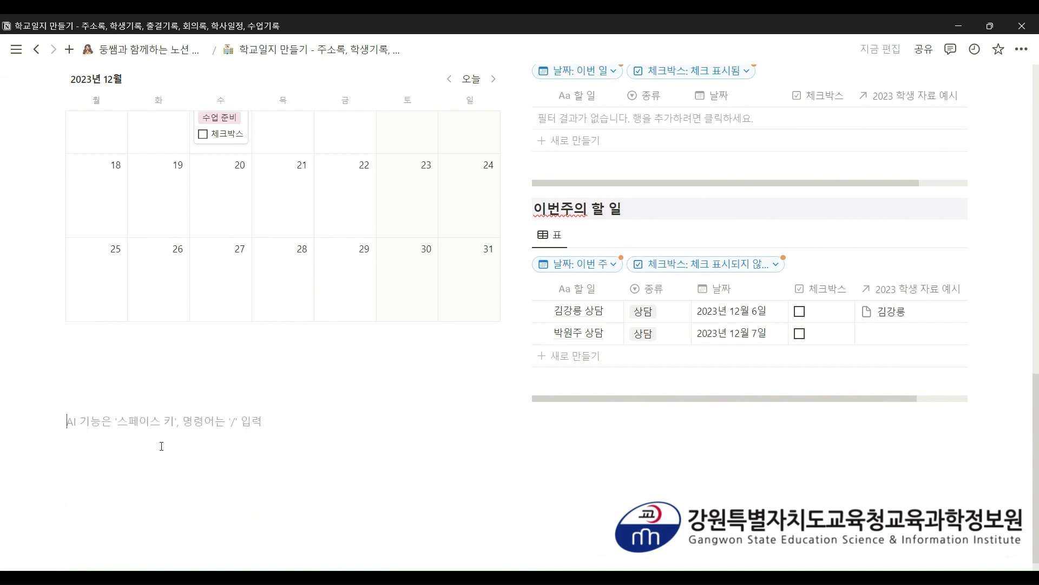
key("ctrl+shift+3")
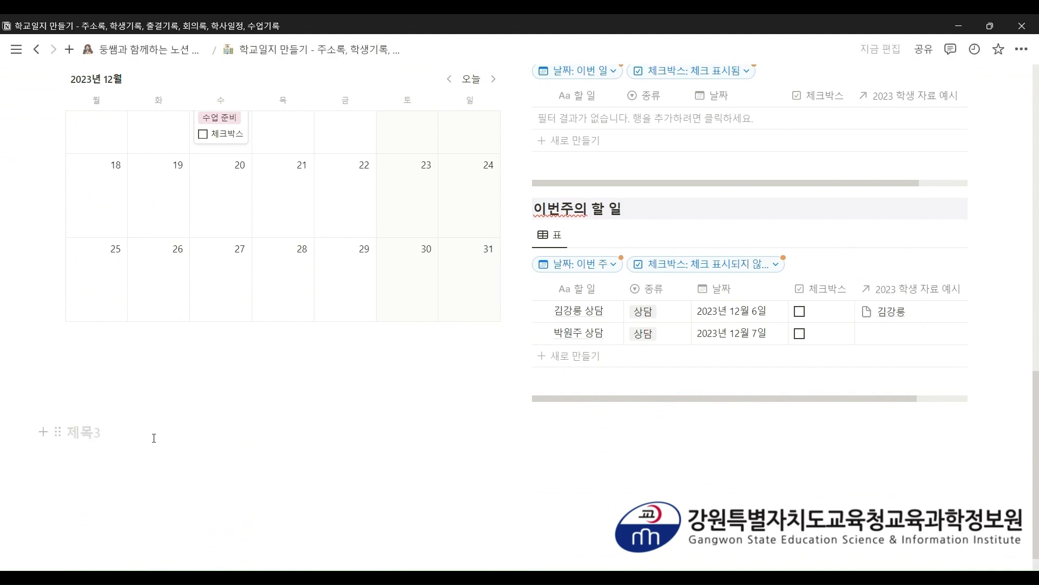
scroll(153, 437, "up", 15)
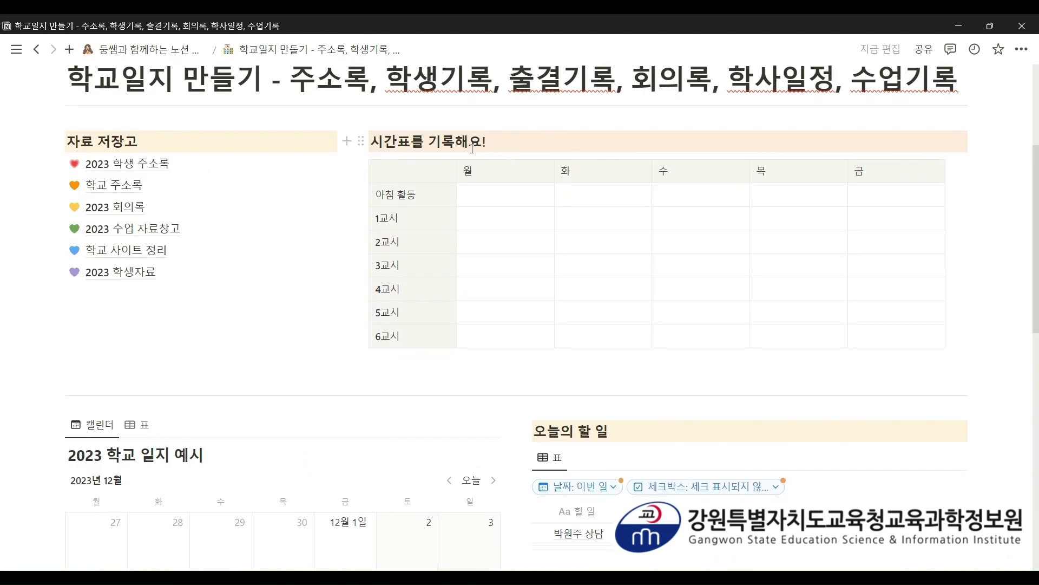
scroll(472, 149, "down", 15)
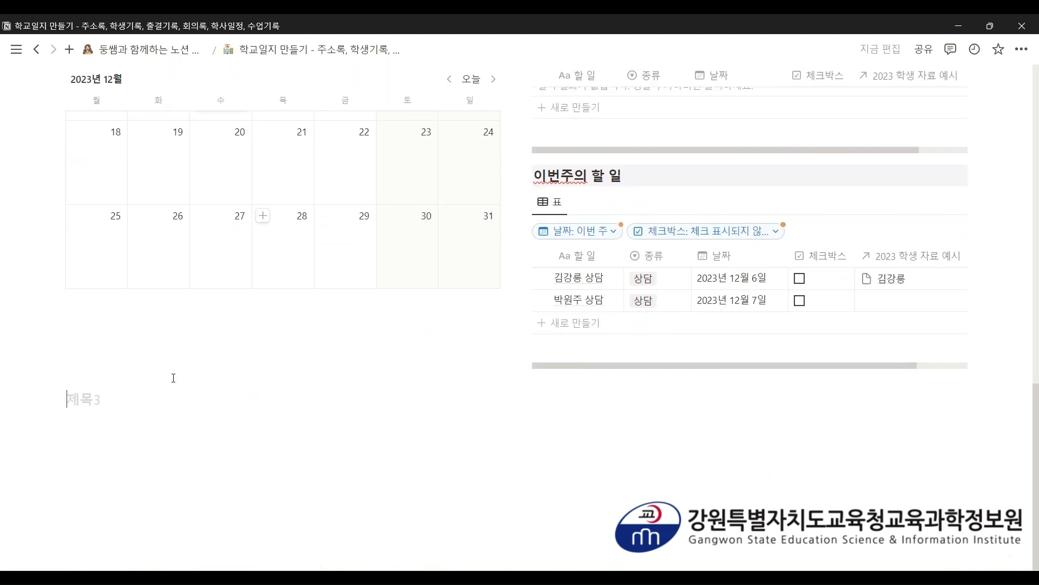
- Type '자료 저장고' and, on the next line, '시간표를 기록해요!'
type("ㅈ자료 저장고")
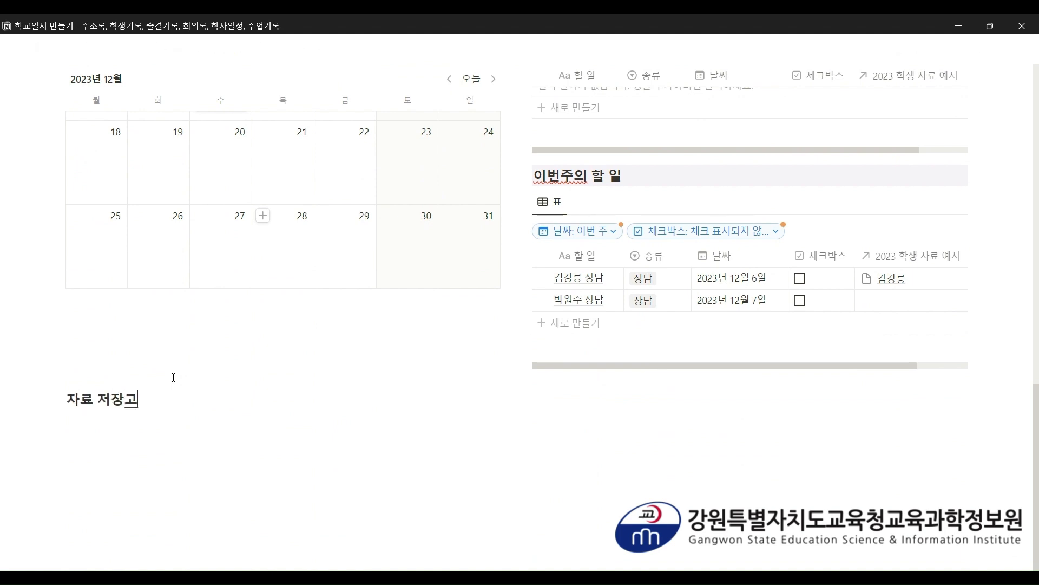
key("Return")
type("ㅅ")
type("시간표를")
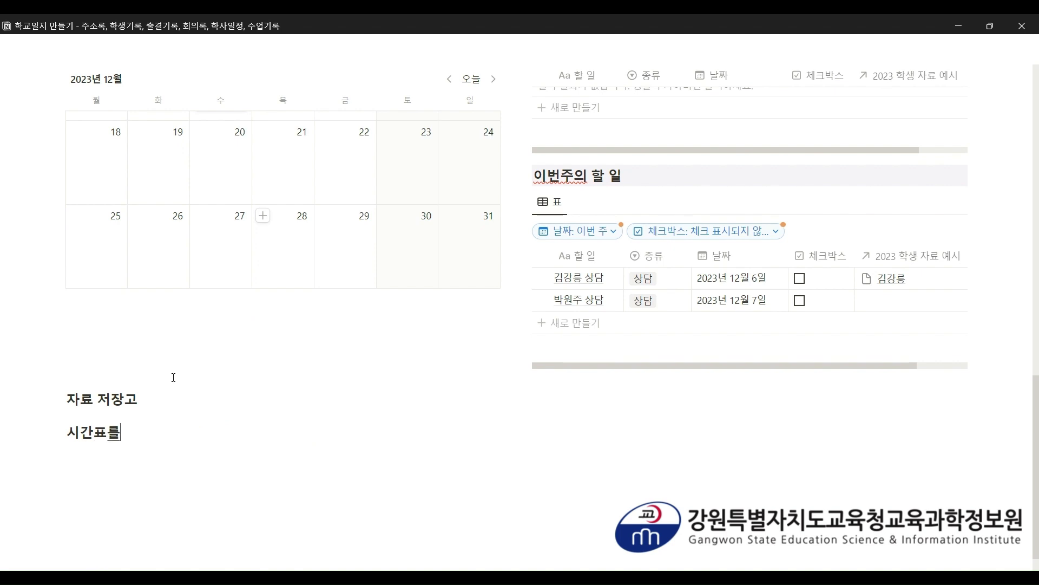
type(" 기록해요!")
scroll(274, 437, "up", 1)
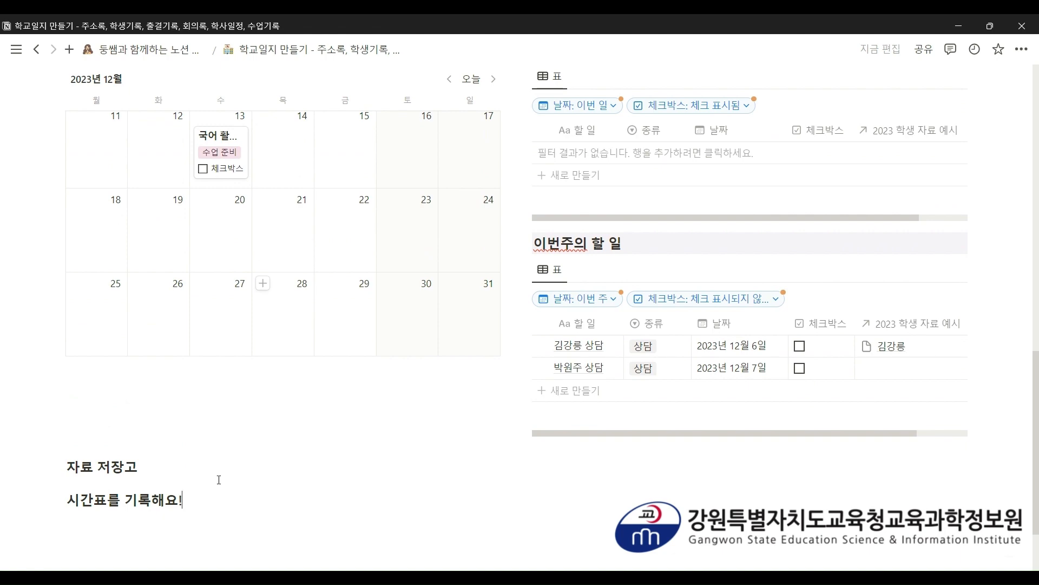
scroll(218, 480, "up", 15)
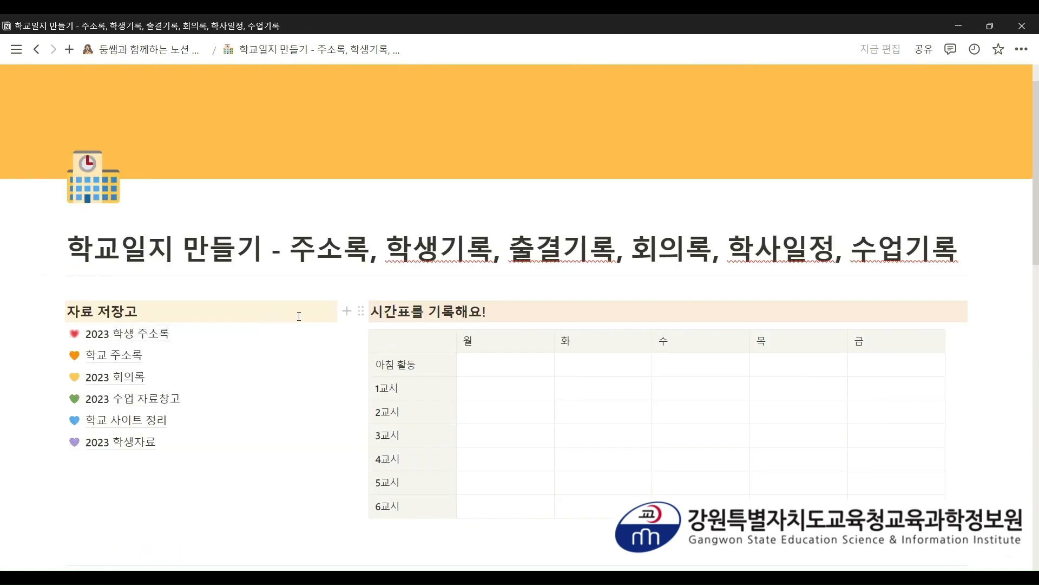
scroll(496, 310, "down", 15)
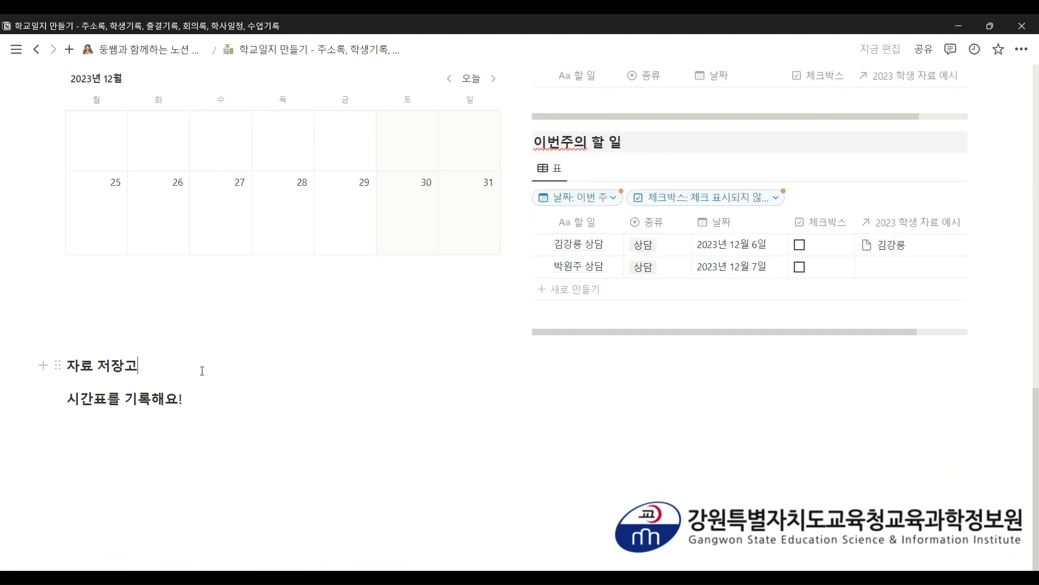
- Highlight 자료 저장고 with a yellow background and 시간표를 기록해요! with an orange background
type("/")
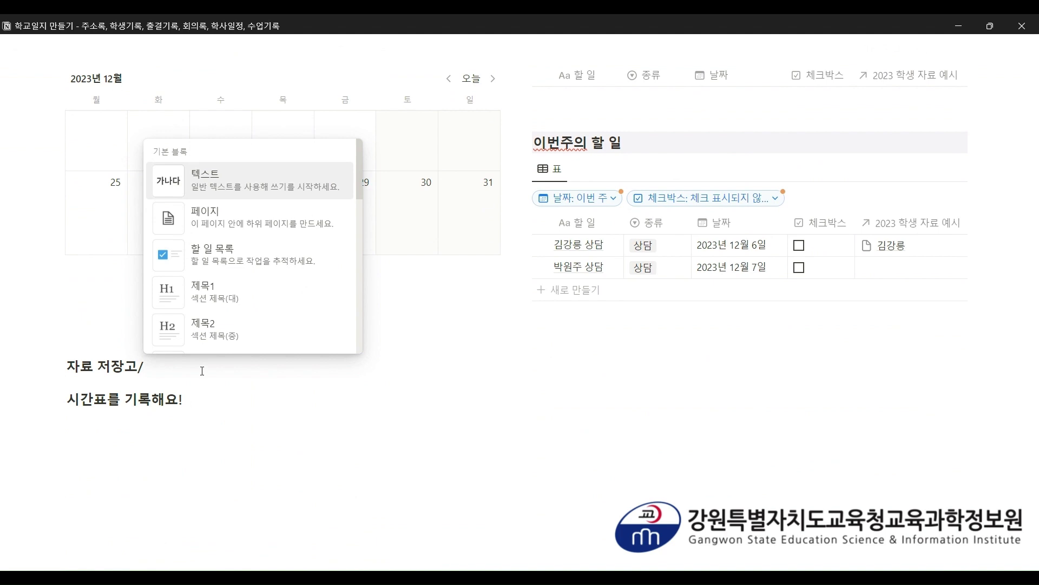
type("yellow")
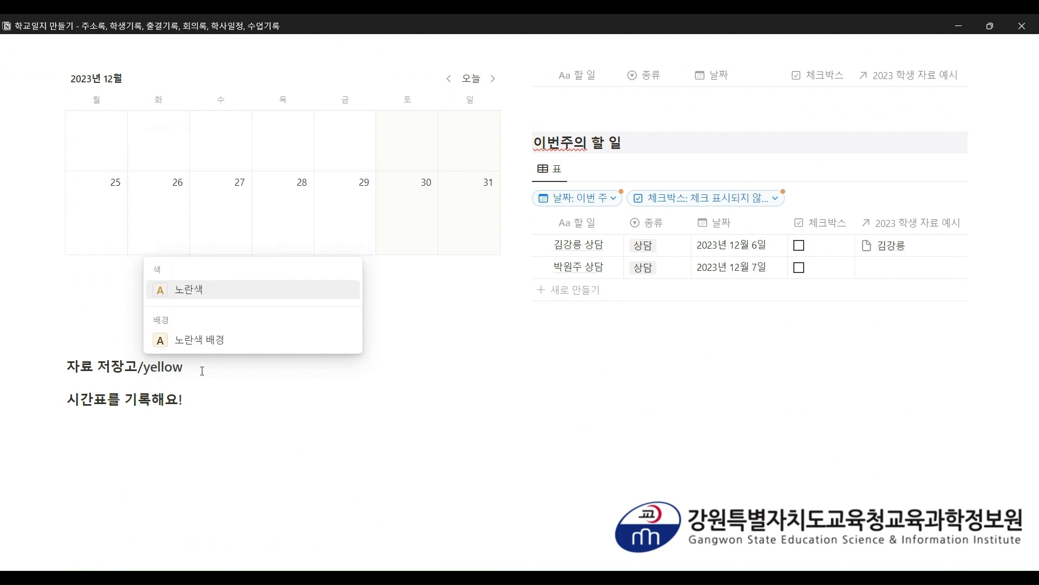
left_click(213, 340)
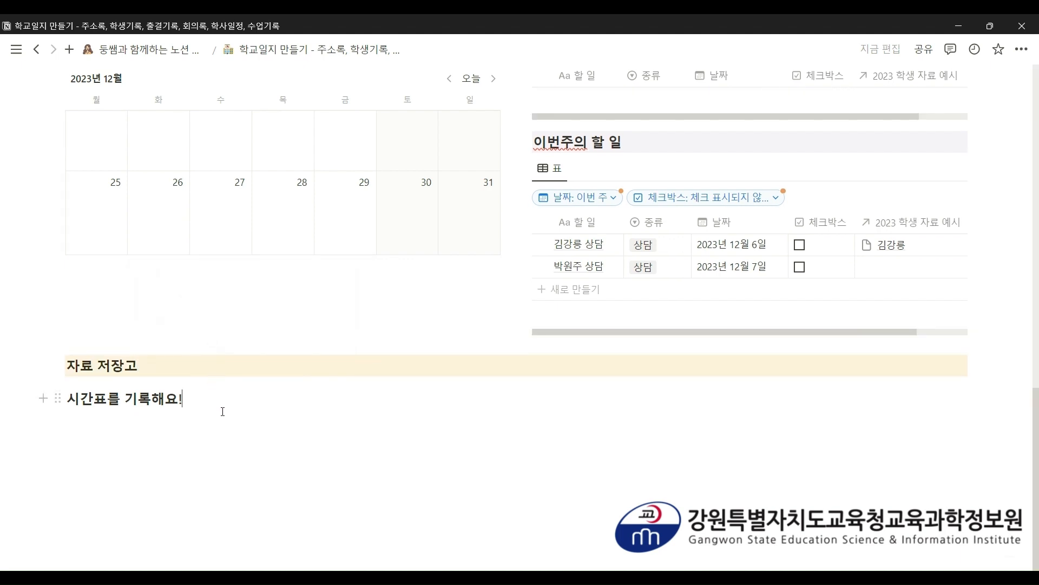
type("/")
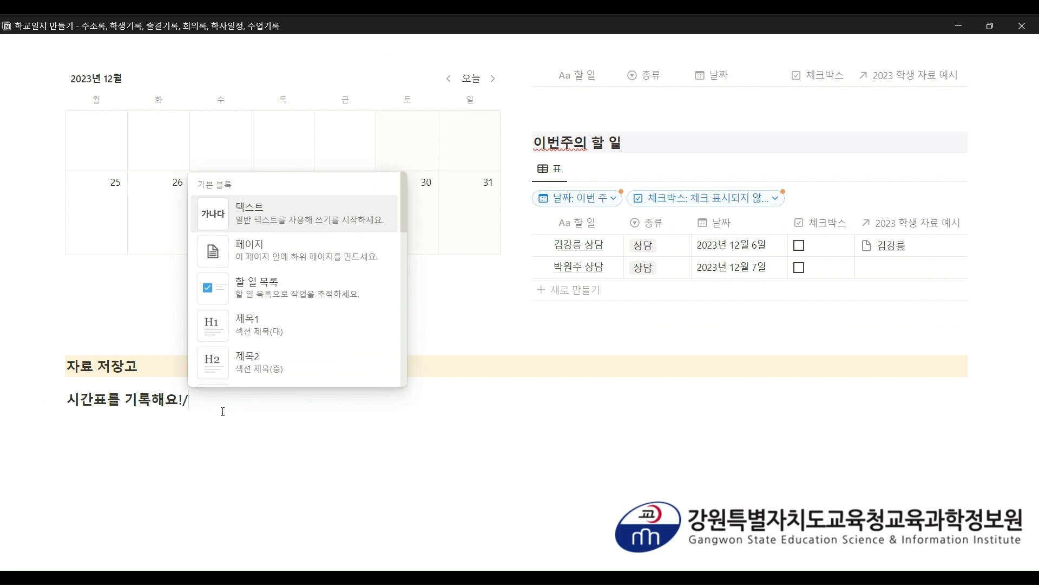
type("orange")
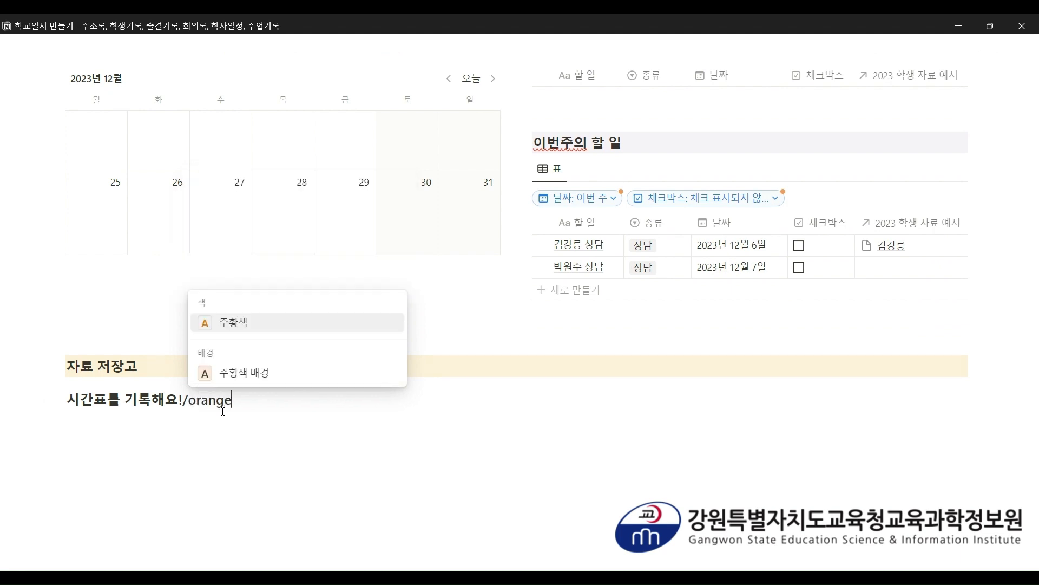
left_click(245, 379)
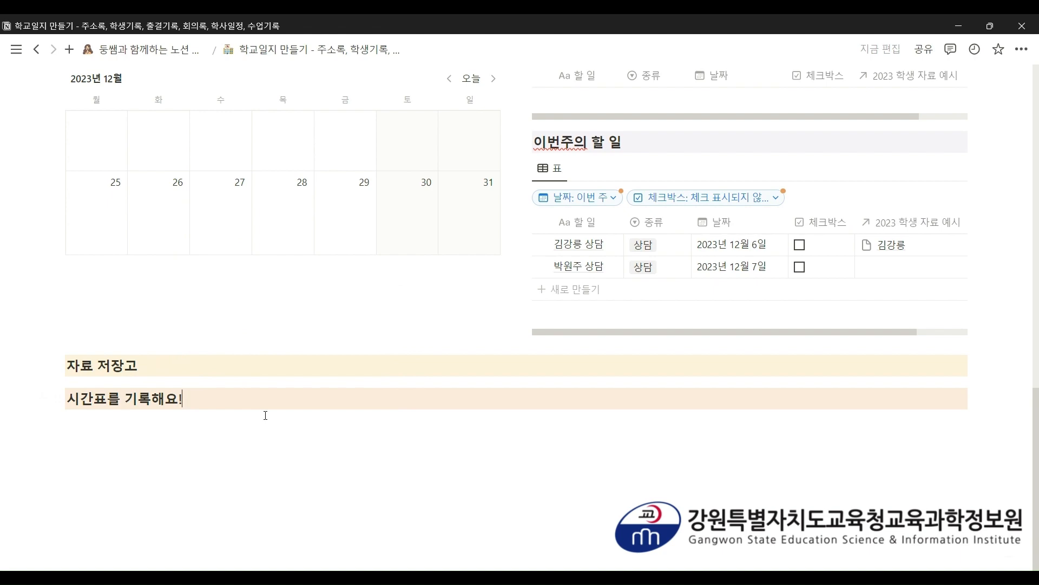
- Drag 시간표를 기록해요! to the right of 자료 저장고 to form two columns
scroll(266, 415, "up", 15)
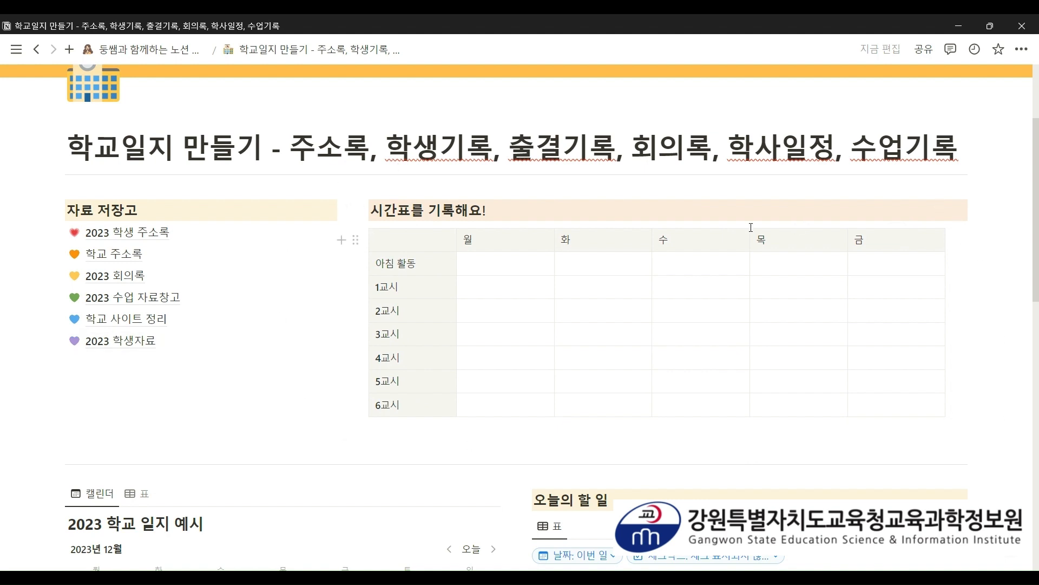
scroll(499, 209, "down", 12)
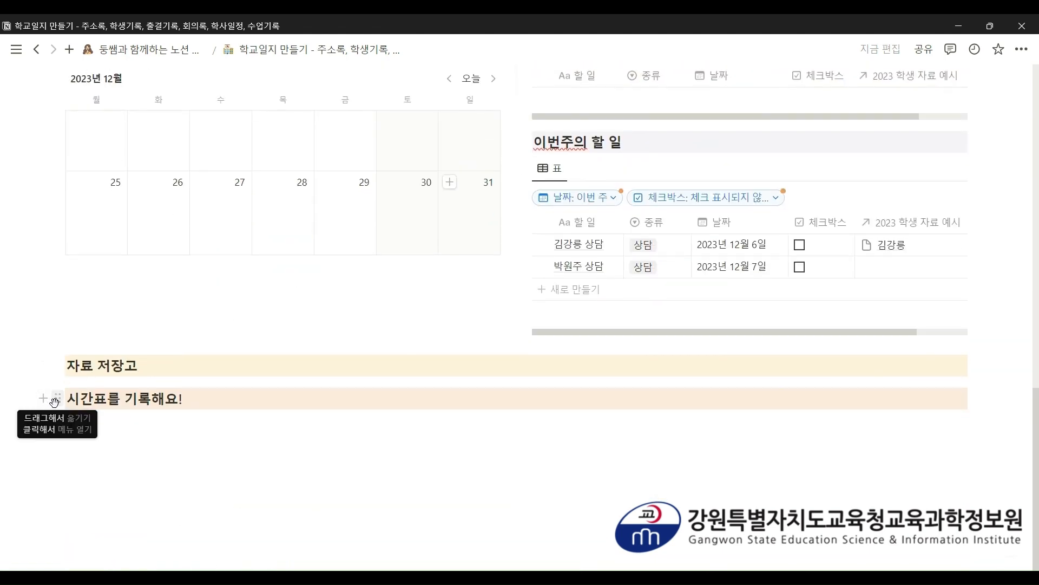
left_click_drag(56, 400, 975, 363)
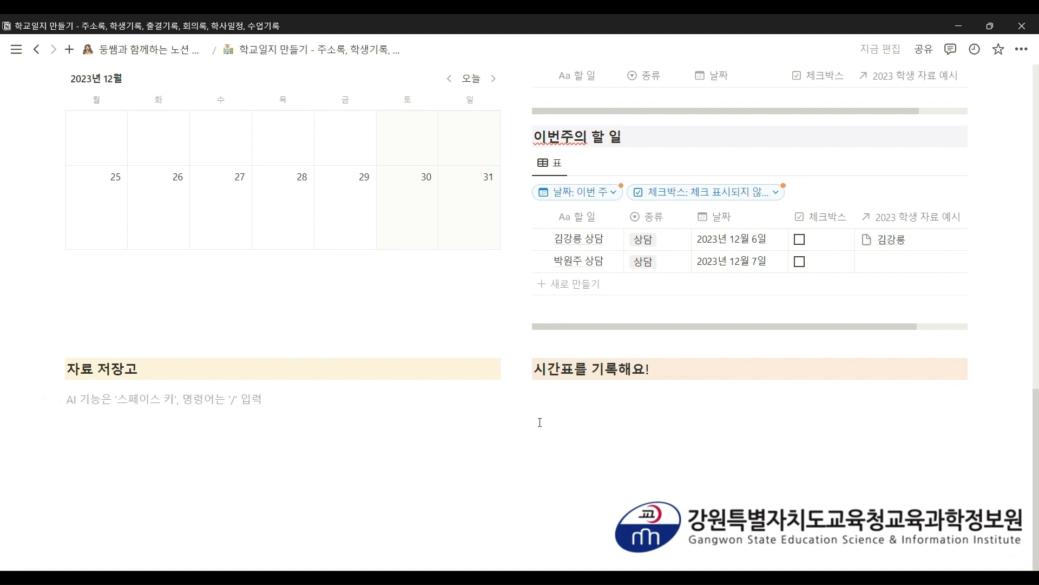
left_click_drag(516, 370, 51, 396)
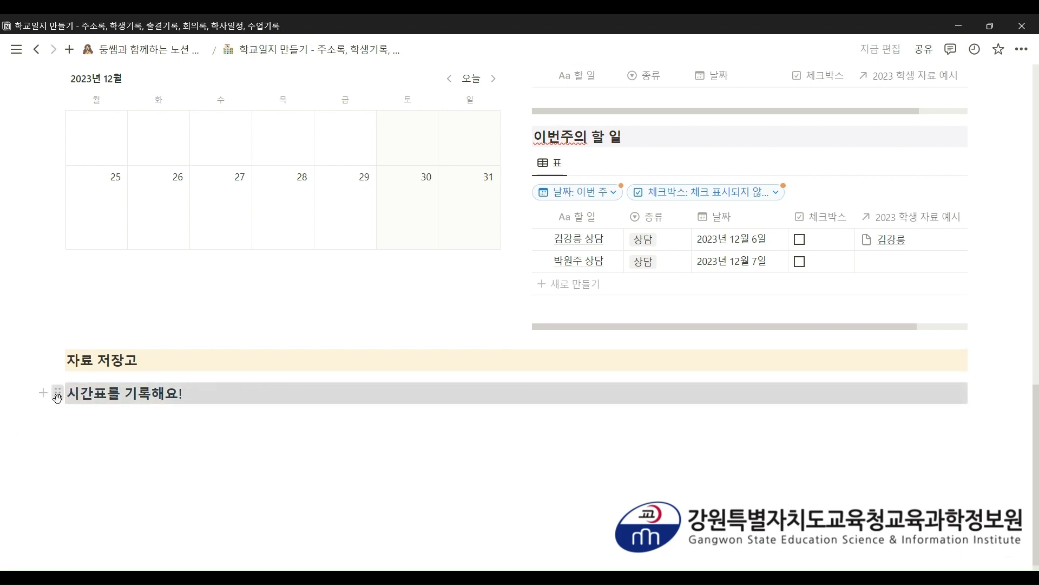
left_click_drag(58, 393, 971, 361)
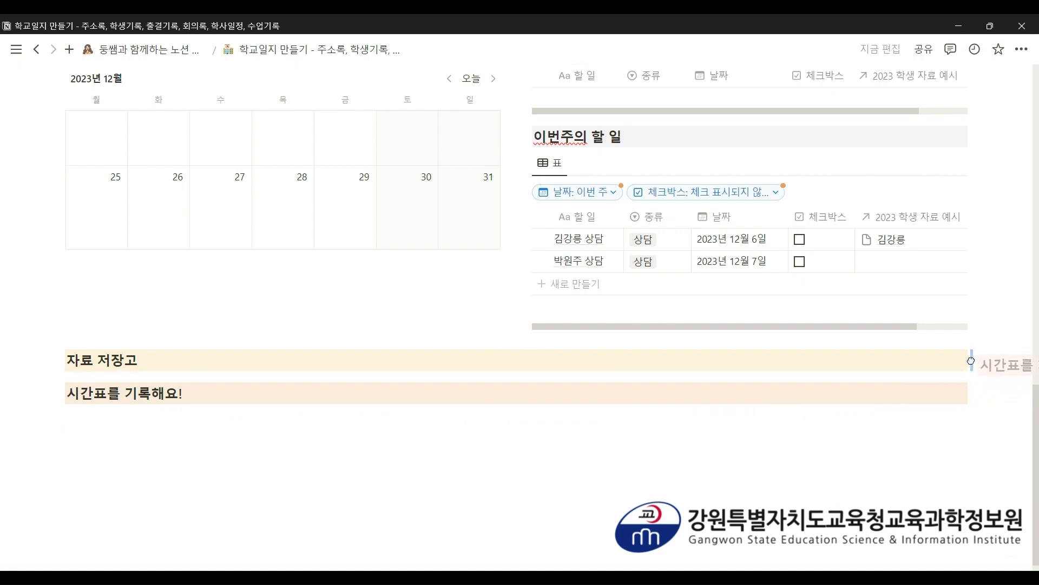
left_click_drag(971, 361, 972, 360)
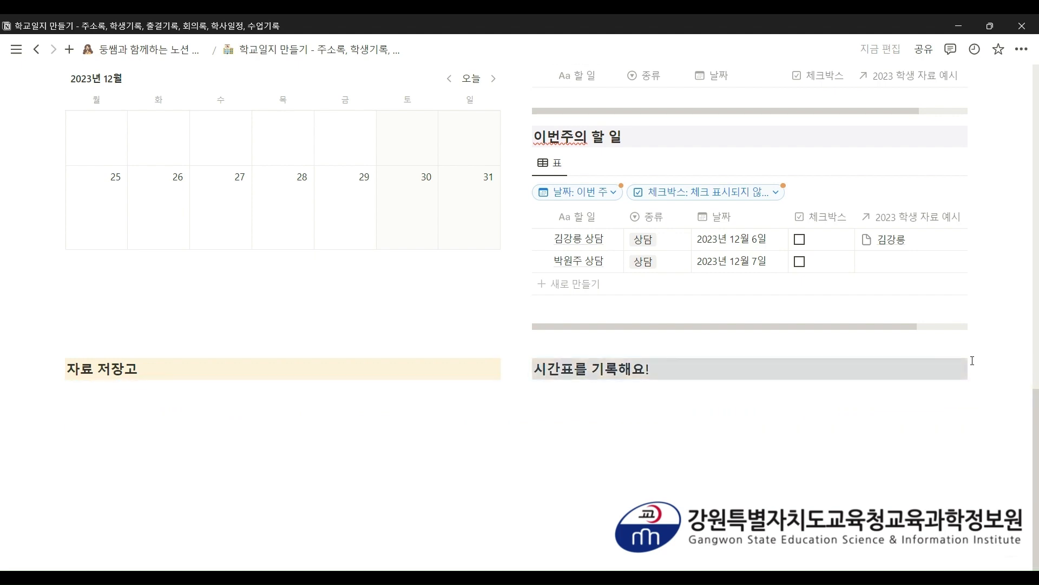
left_click(729, 482)
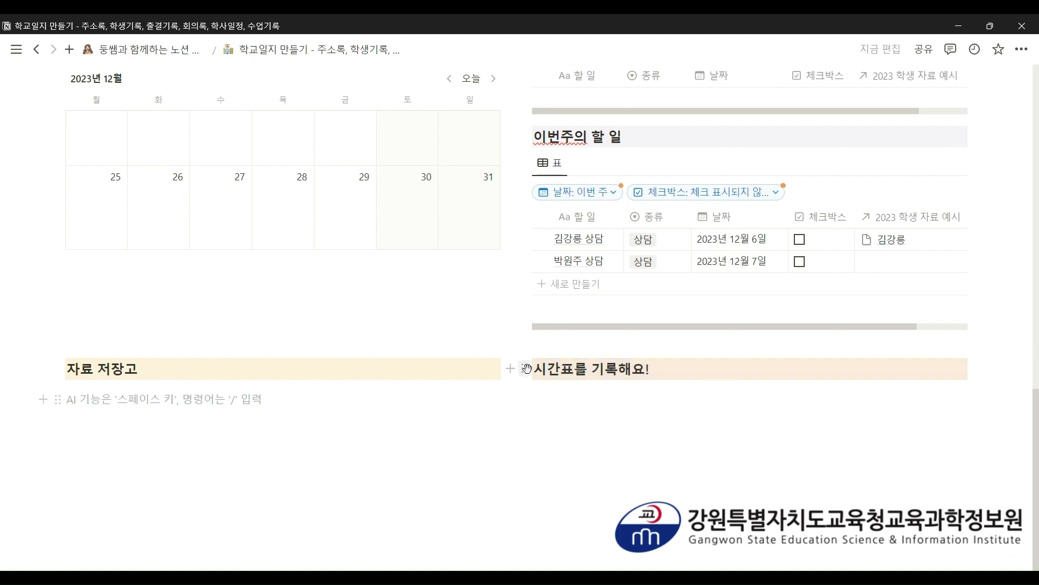
- Narrow the 자료 저장고 column and select both heading blocks for moving
mouse_move(511, 377)
left_mouse_down()
mouse_move(272, 378)
mouse_move(514, 377)
left_mouse_up()
left_click_drag(644, 406, 501, 412)
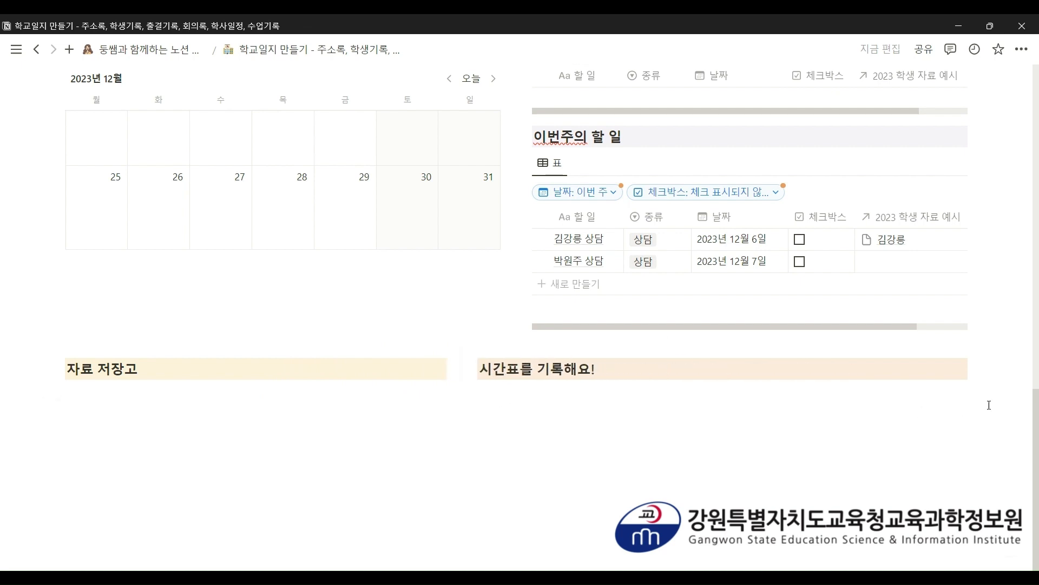
left_click_drag(989, 405, 336, 380)
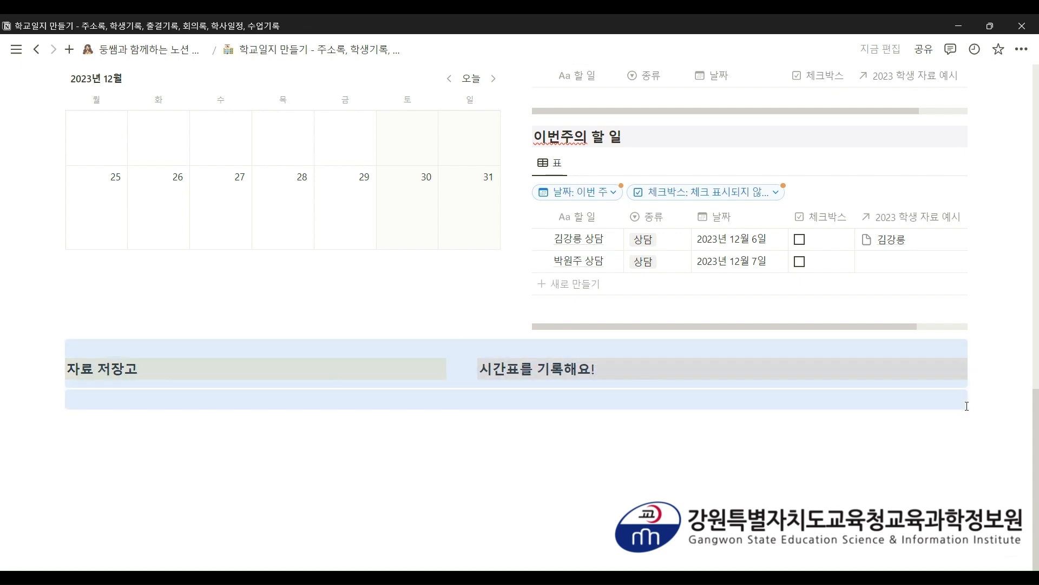
left_click_drag(996, 378, 72, 311)
- Move the two headings above the calendar as side-by-side columns, narrowing the left one
scroll(72, 317, "up", 11)
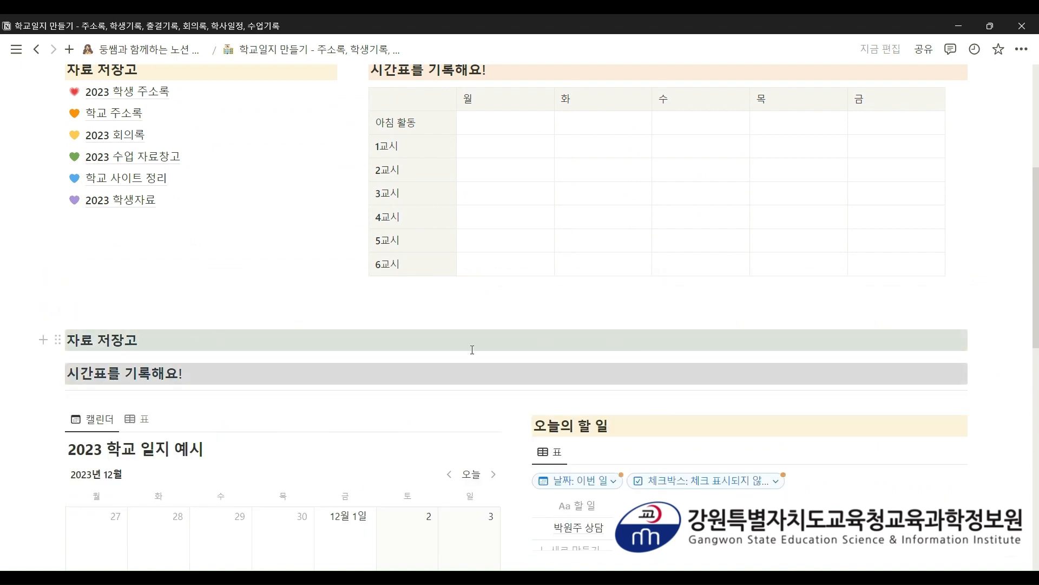
mouse_move(57, 372)
left_mouse_down()
mouse_move(243, 370)
mouse_move(63, 368)
left_mouse_up()
scroll(52, 388, "up", 1)
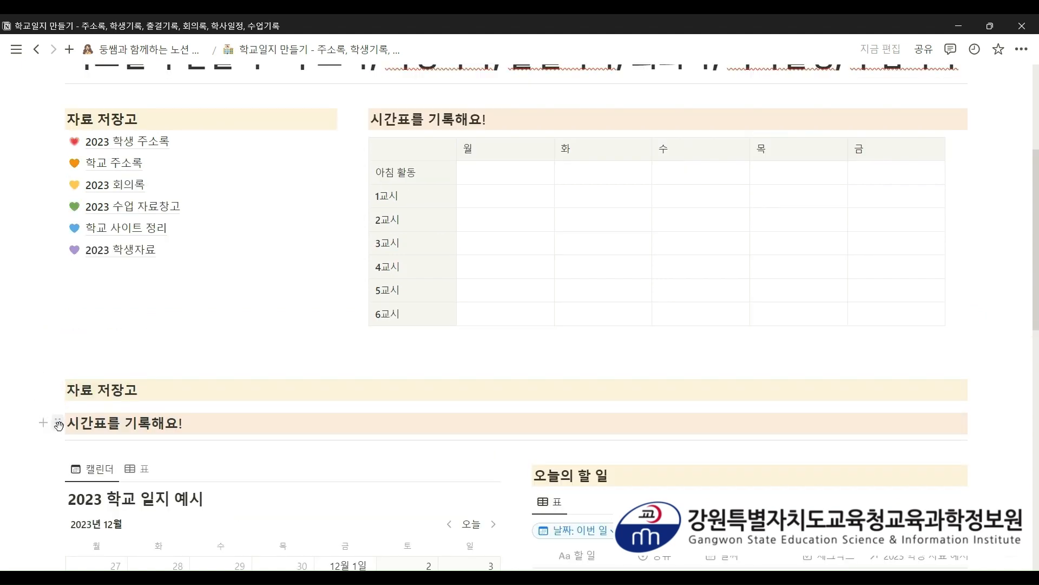
left_click_drag(46, 423, 988, 394)
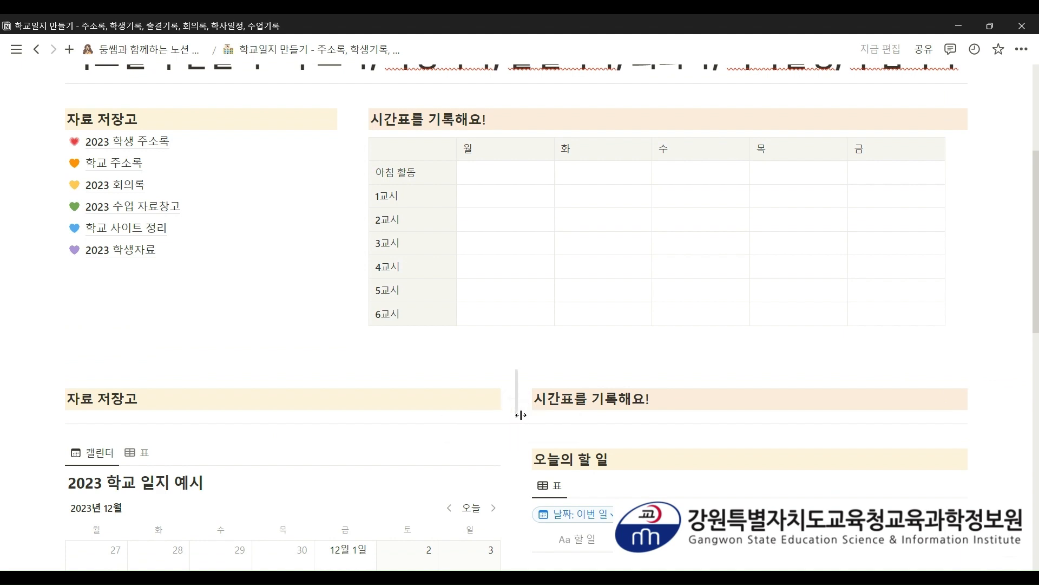
left_click_drag(517, 413, 351, 404)
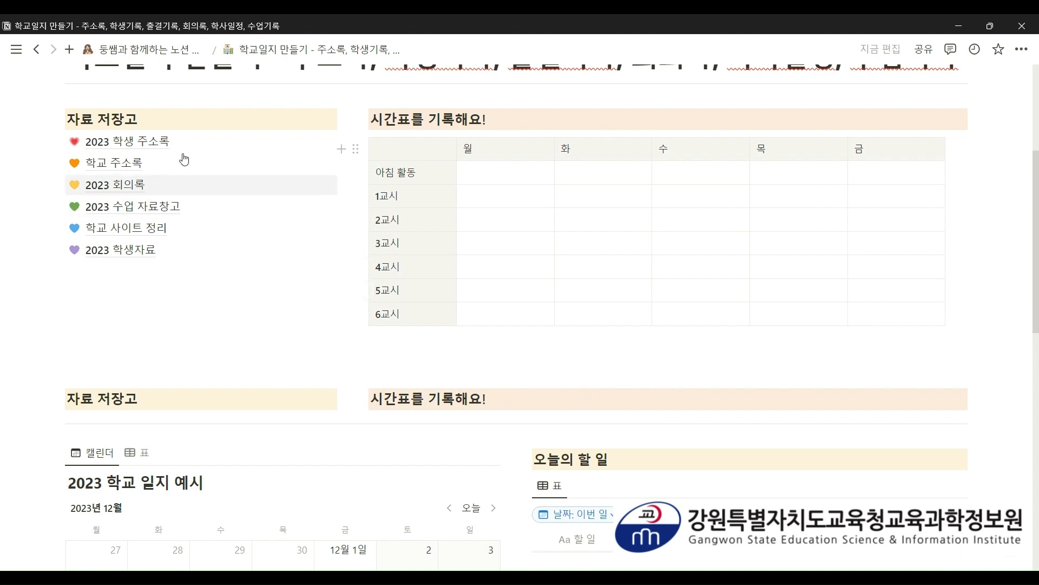
mouse_move(160, 144)
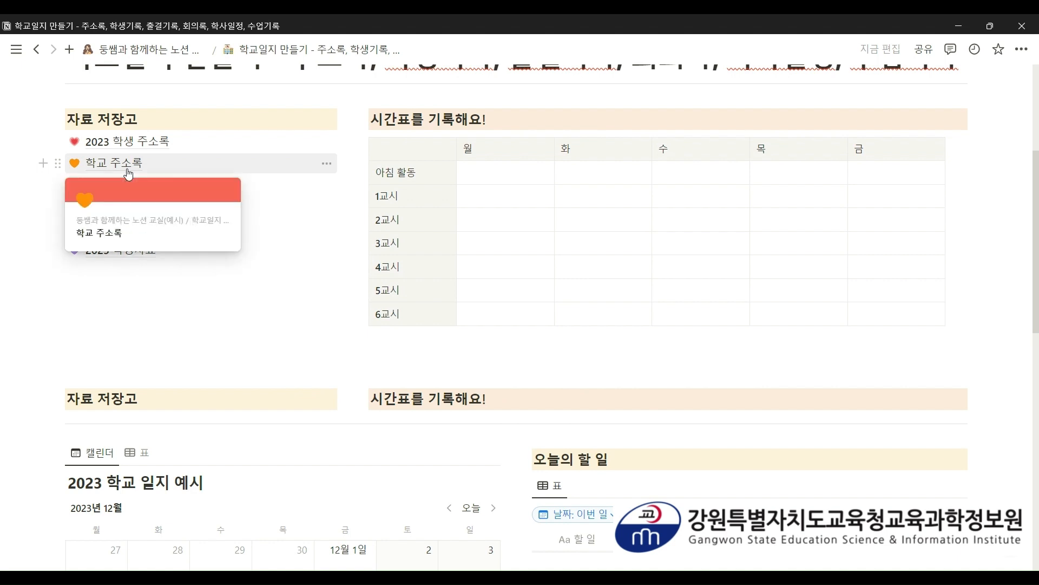
mouse_move(120, 208)
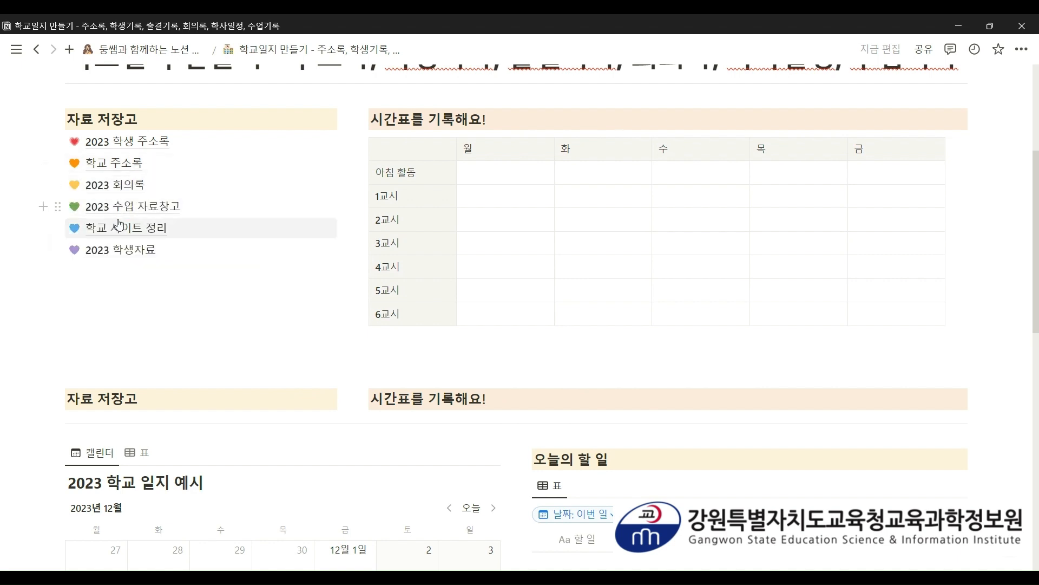
mouse_move(118, 247)
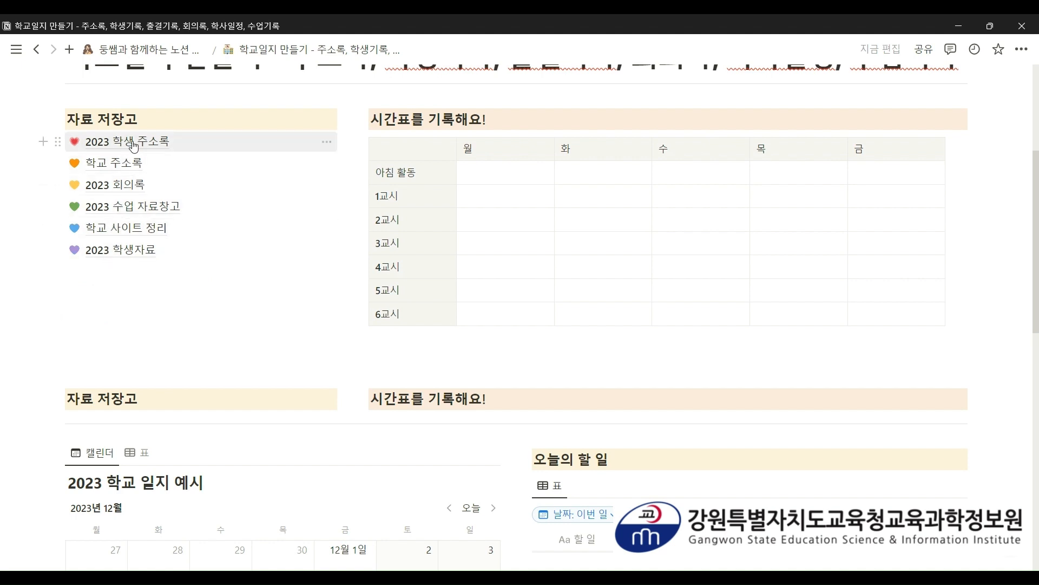
scroll(336, 292, "down", 3)
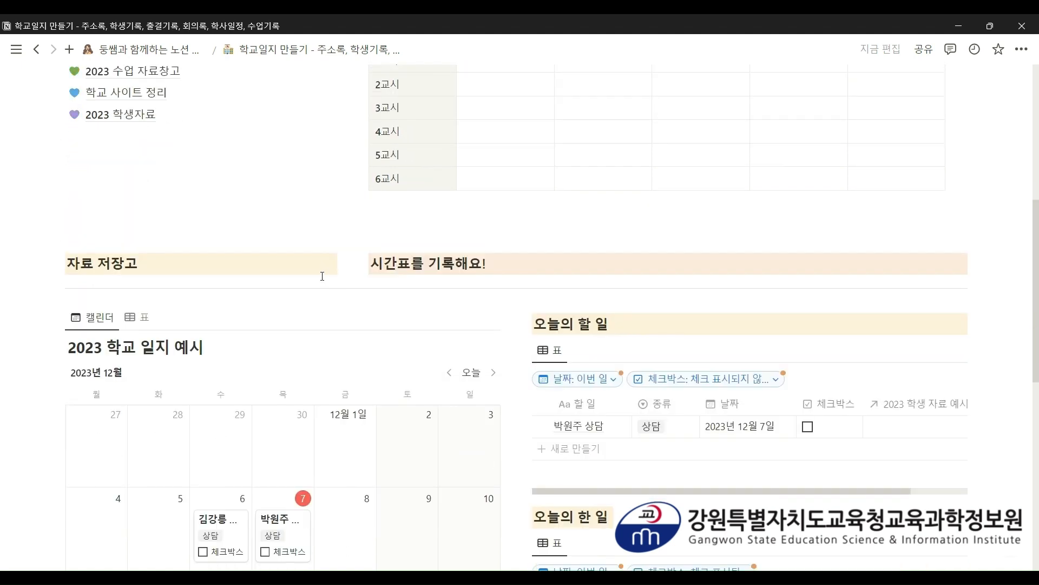
- Insert a sub-page below the second 자료 저장고 heading titled '2023 학생 주소록'
left_click(322, 276)
scroll(322, 276, "up", 3)
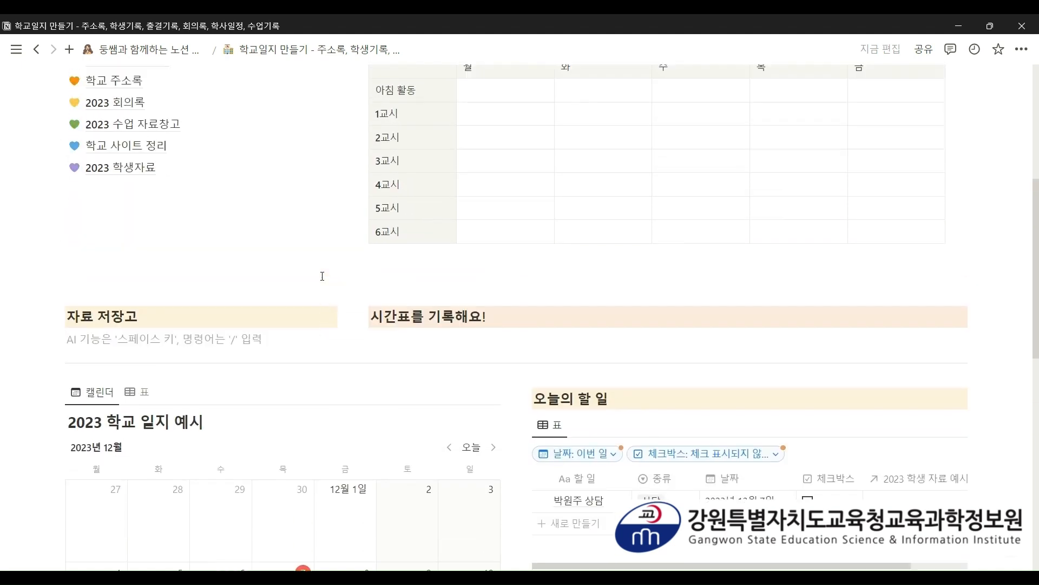
type("/")
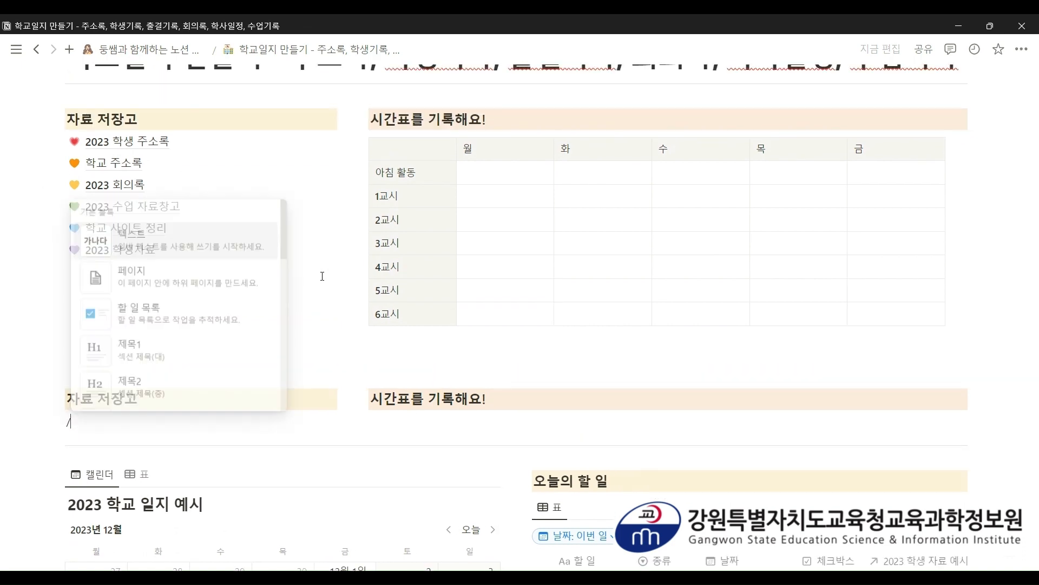
key("Down")
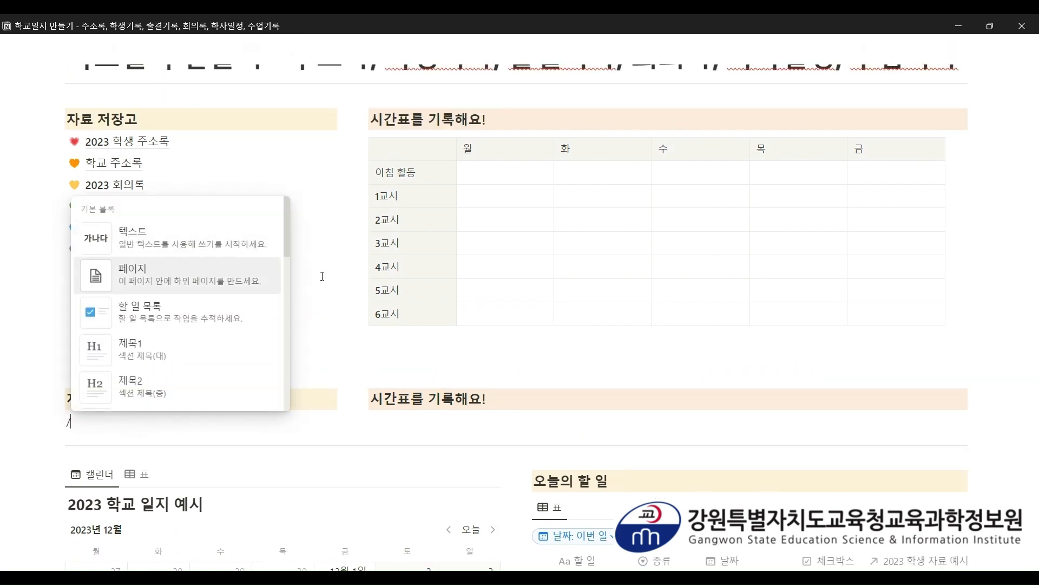
key("Return")
type("2023 gkrt")
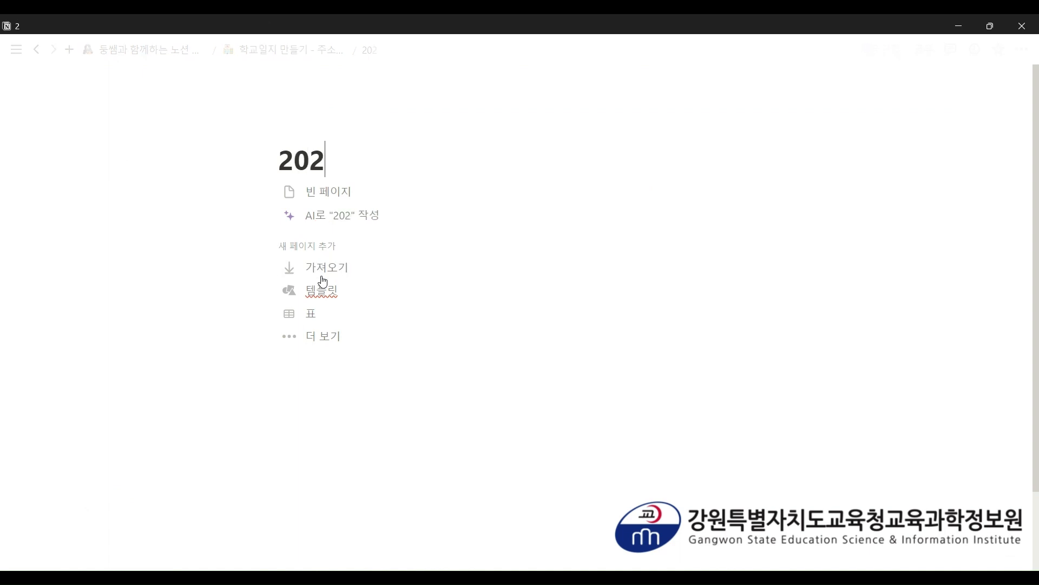
key("BackSpace")
key("BackSpace")
key("BackSpace")
key("BackSpace")
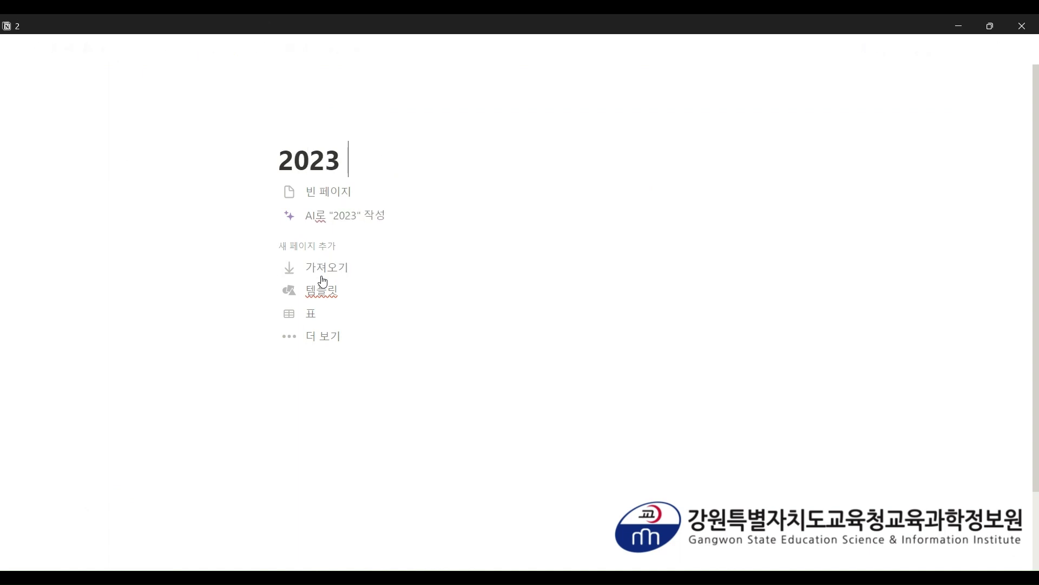
type("학생 주소록")
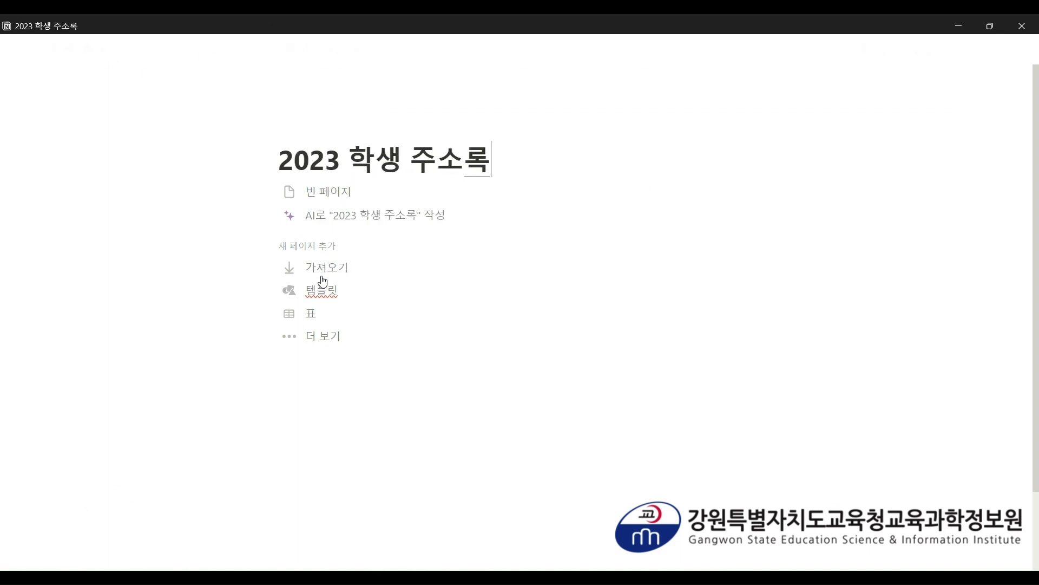
- Give the 2023 학생 주소록 page a pink heart icon
left_click(304, 128)
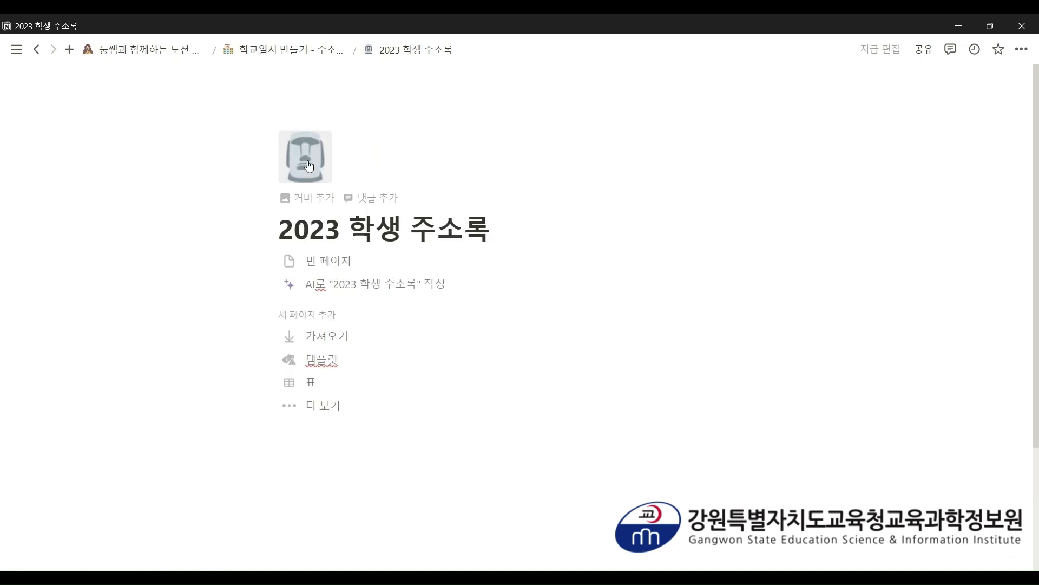
left_click(293, 158)
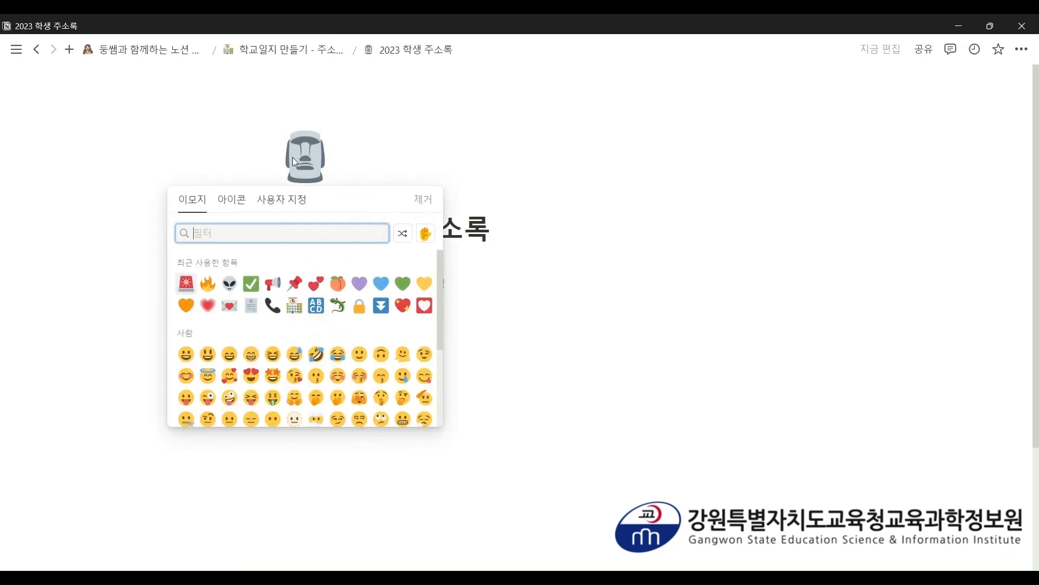
left_click(207, 312)
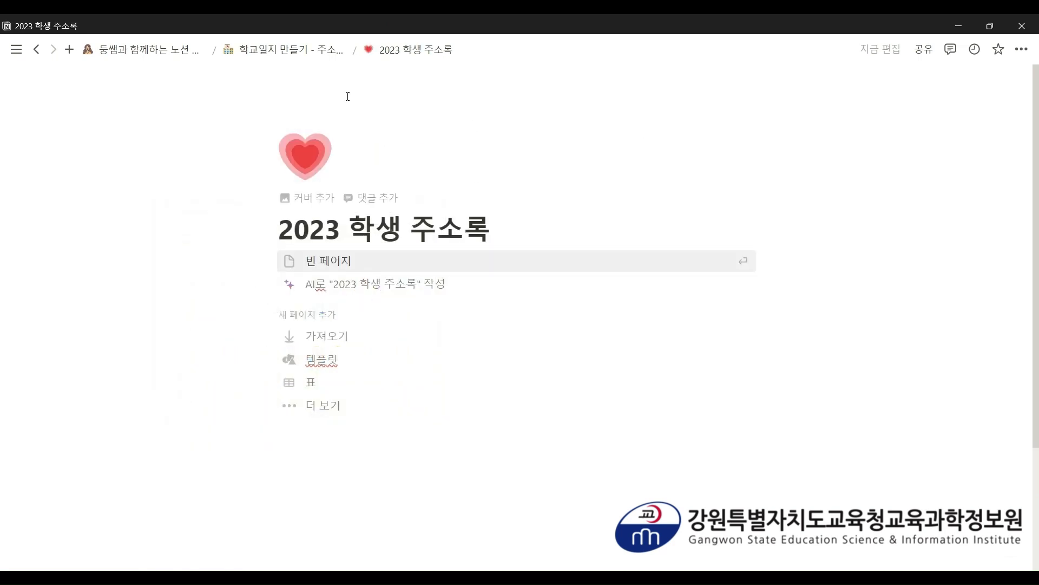
- Add a solid yellow cover and return to the school-log page
left_click(301, 197)
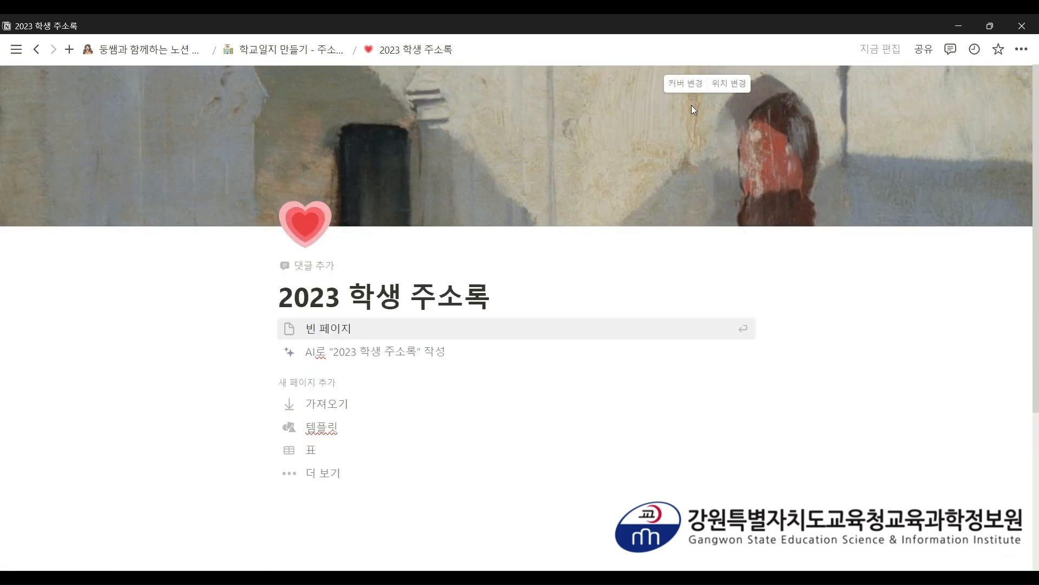
left_click(692, 92)
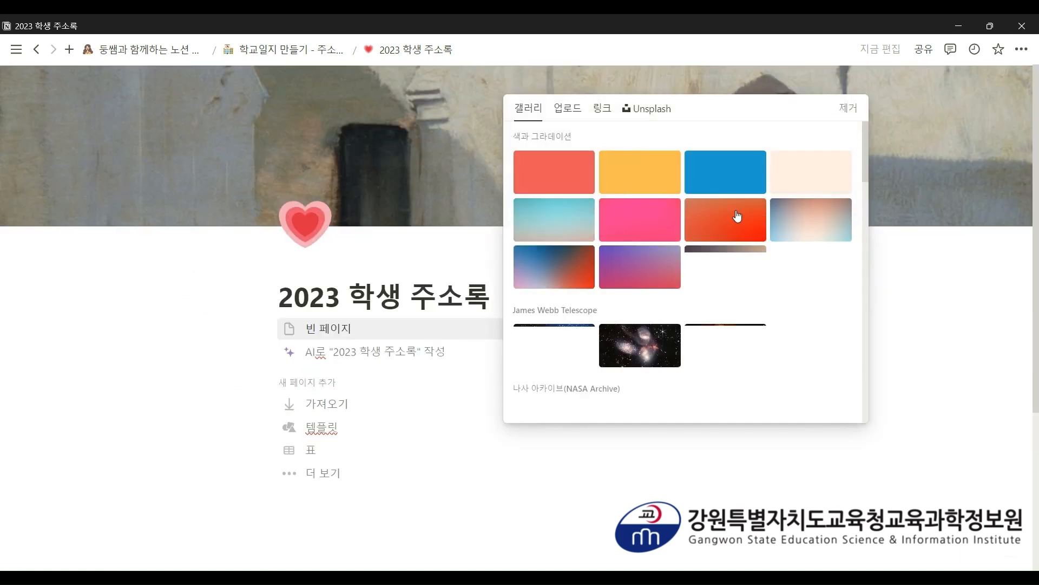
left_click(636, 166)
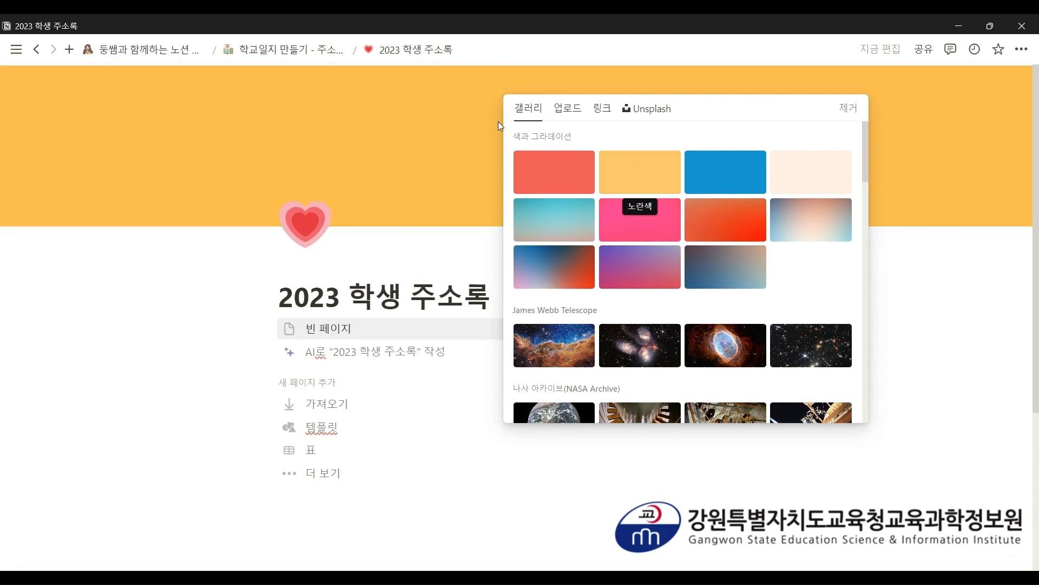
left_click(296, 54)
left_click(297, 54)
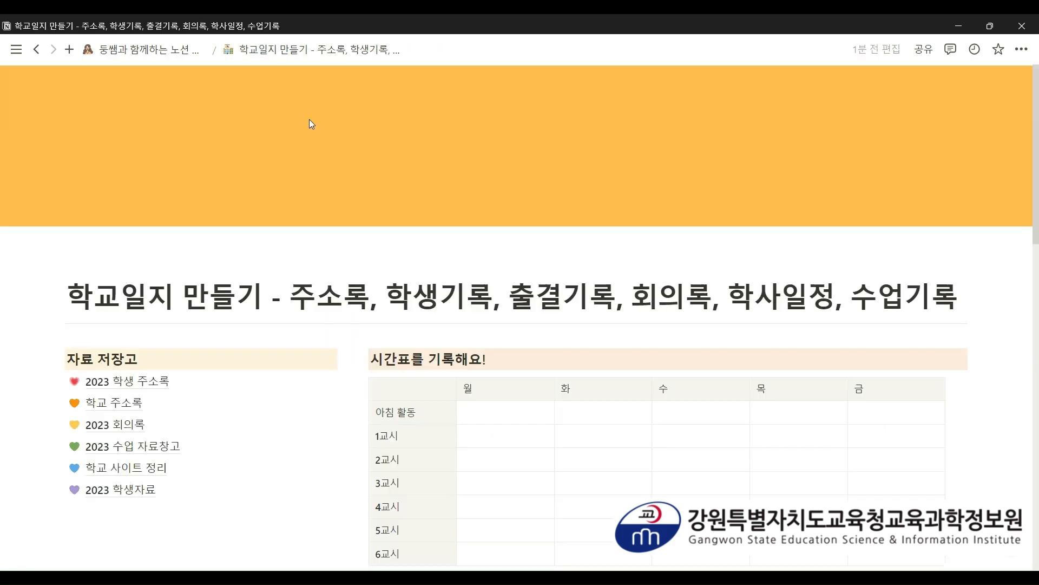
- Duplicate the 2023 학생 주소록 page and open the copy
scroll(209, 274, "down", 10)
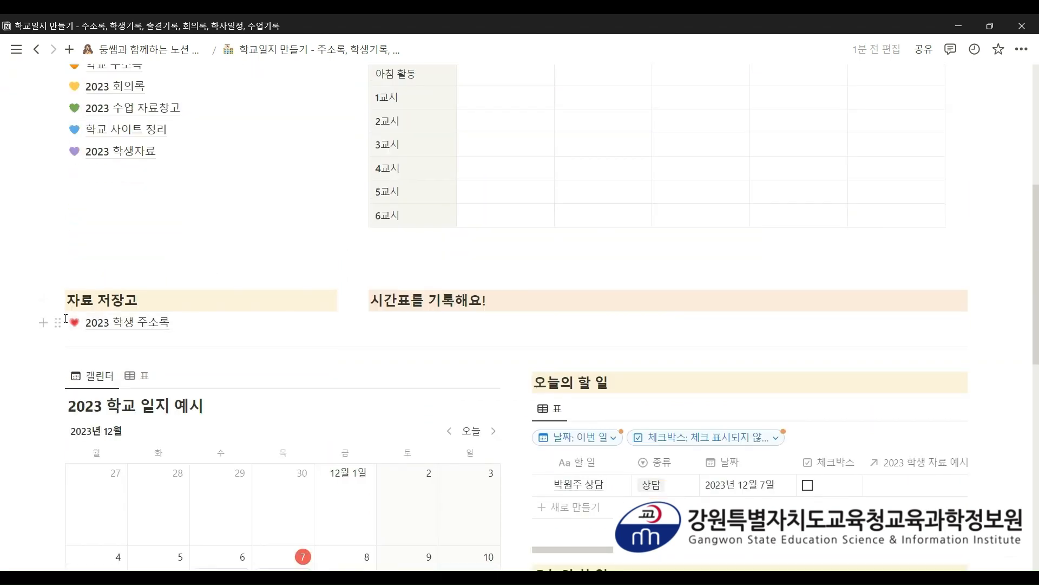
scroll(65, 320, "up", 2)
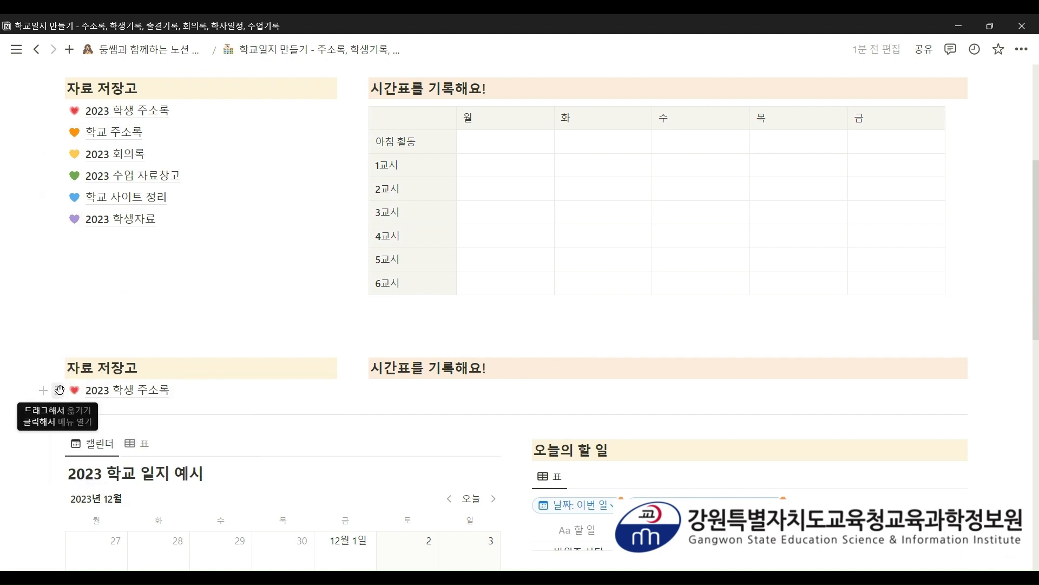
left_click(59, 390)
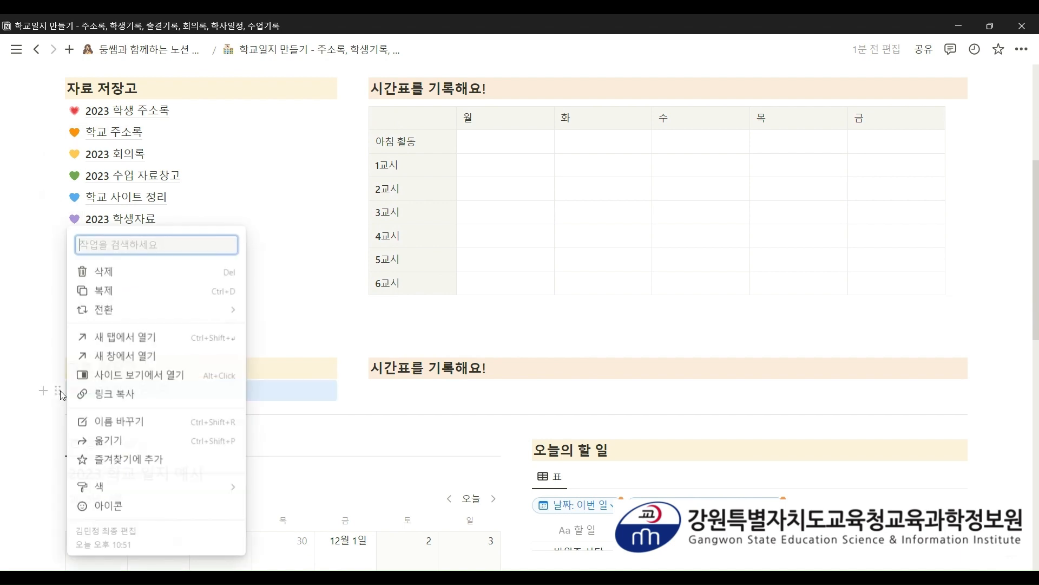
left_click(136, 290)
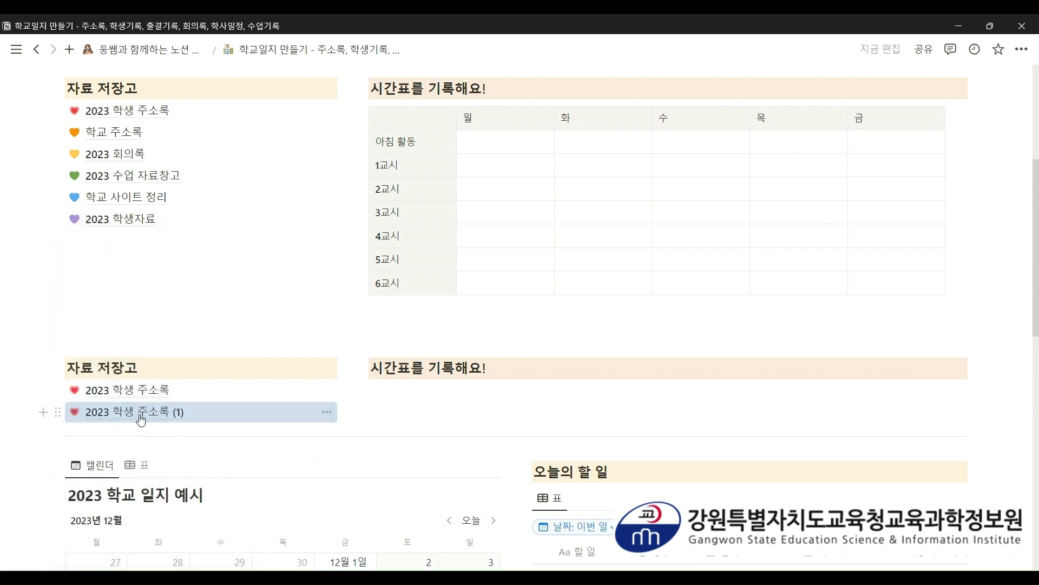
mouse_move(145, 418)
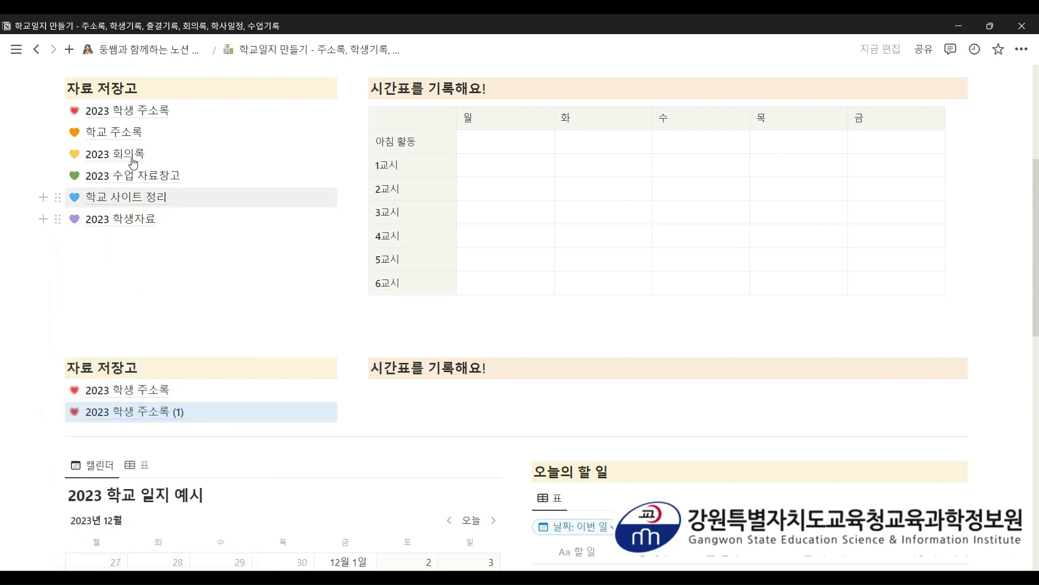
left_click(145, 414)
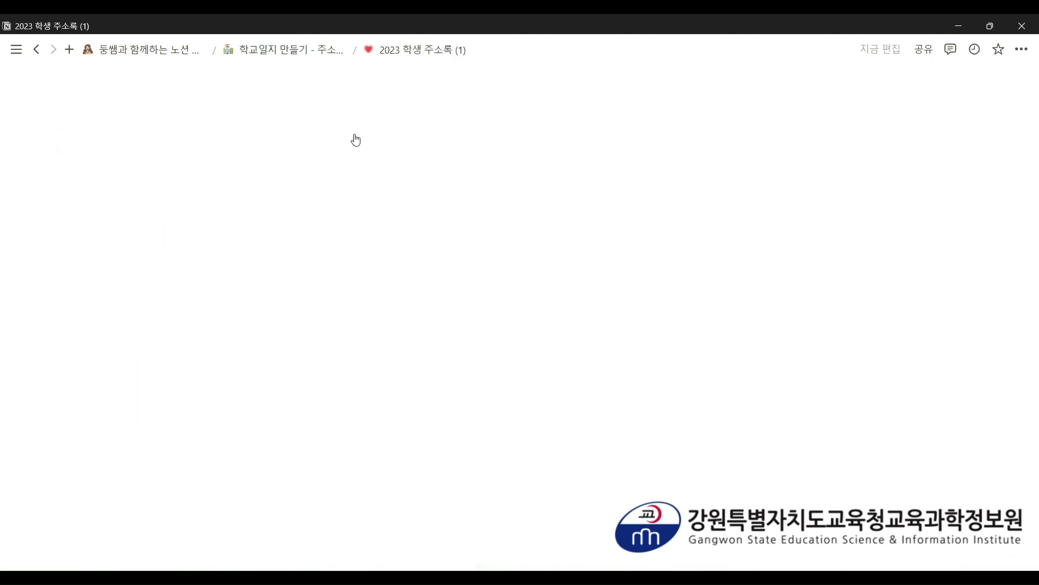
- Rename the copy '2023 학교 주소록', give it an orange heart icon, and go back
left_click_drag(533, 296, 383, 299)
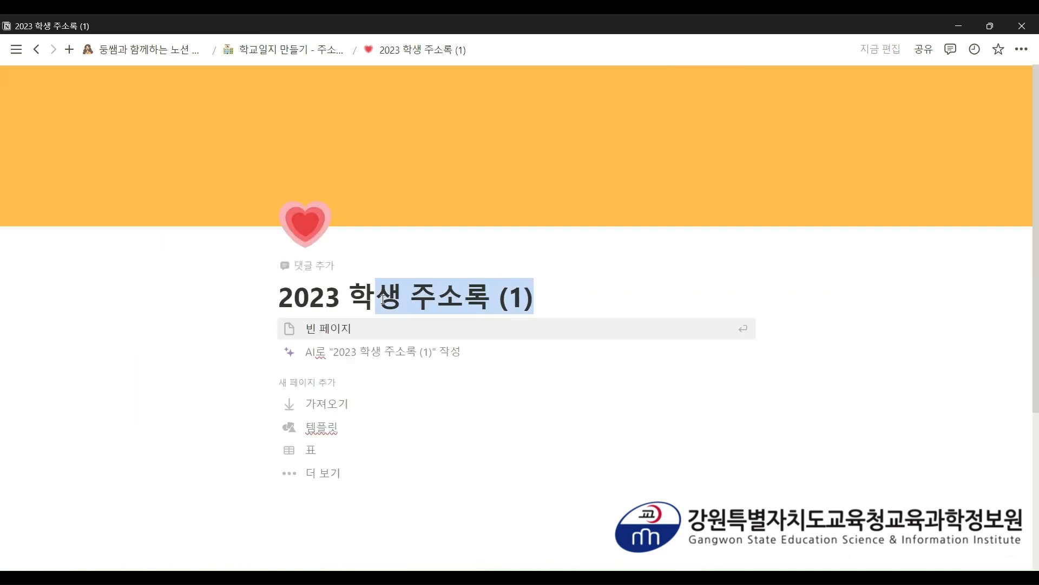
type("교 주소")
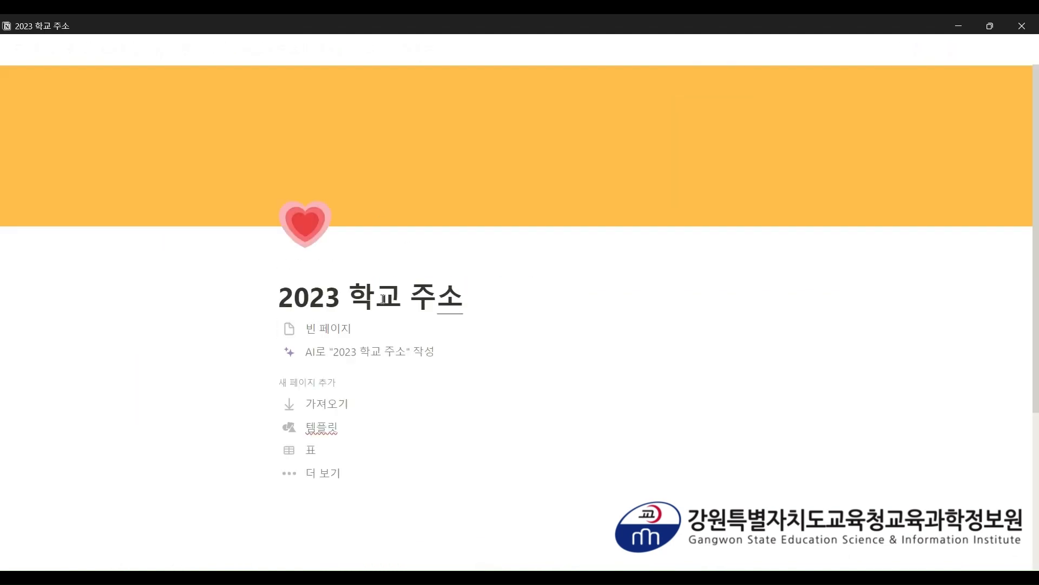
type("록")
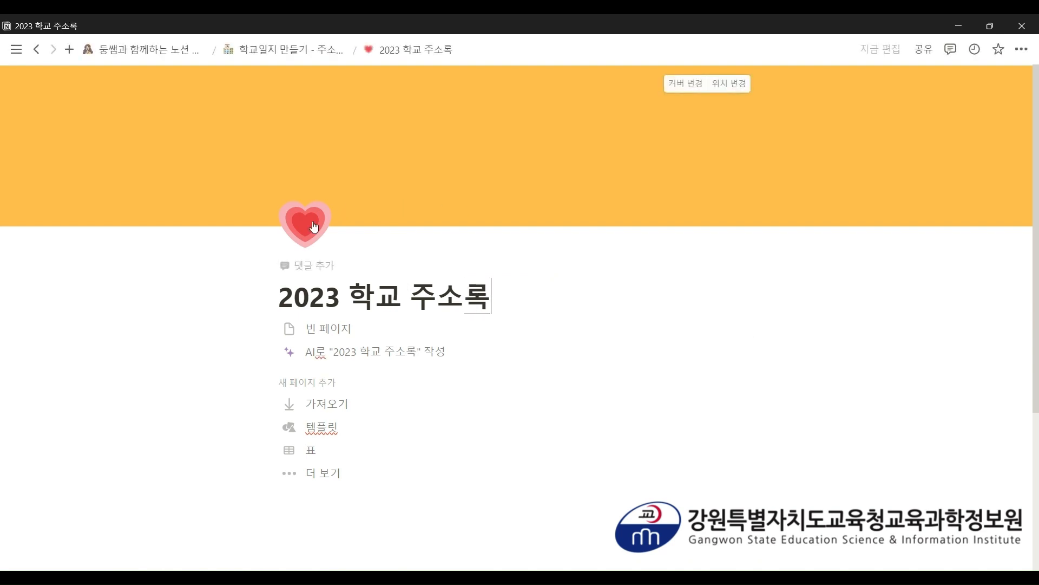
left_click(305, 224)
left_click(208, 373)
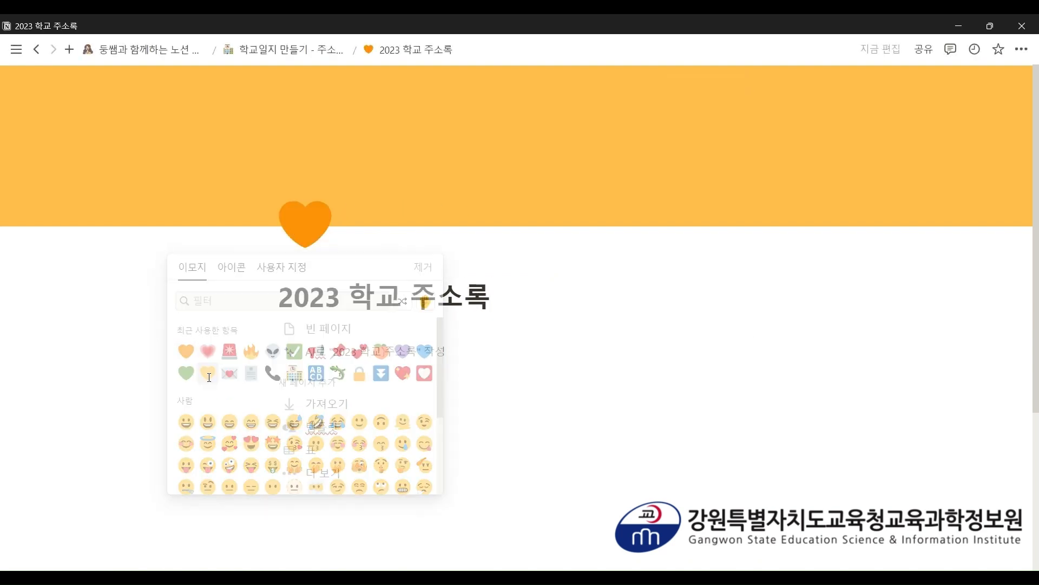
left_click(287, 49)
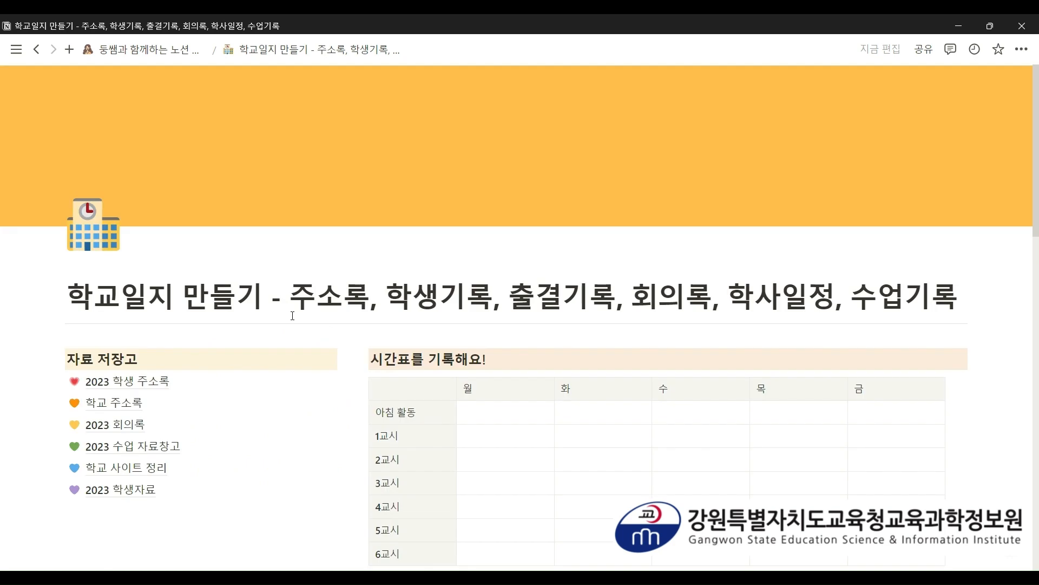
- Duplicate the 2023 학교 주소록 page and rename the copy '2023 회의록'
scroll(296, 308, "down", 5)
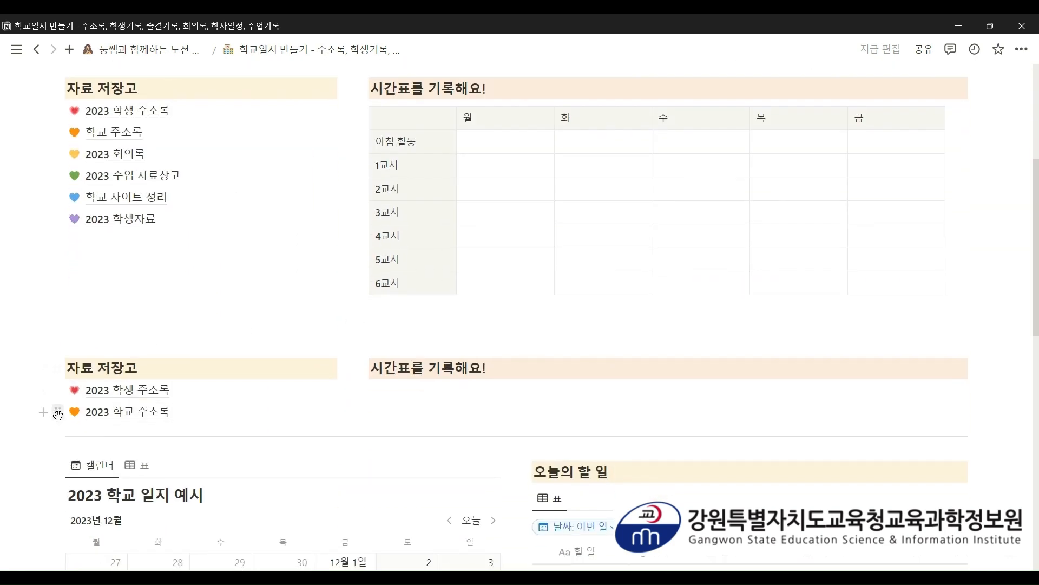
left_click(58, 414)
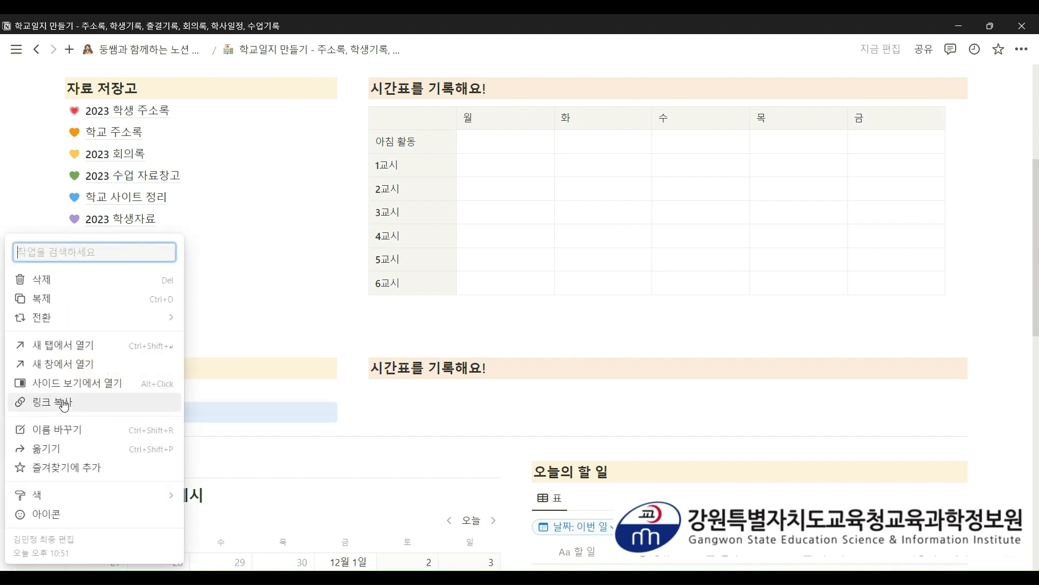
left_click(78, 301)
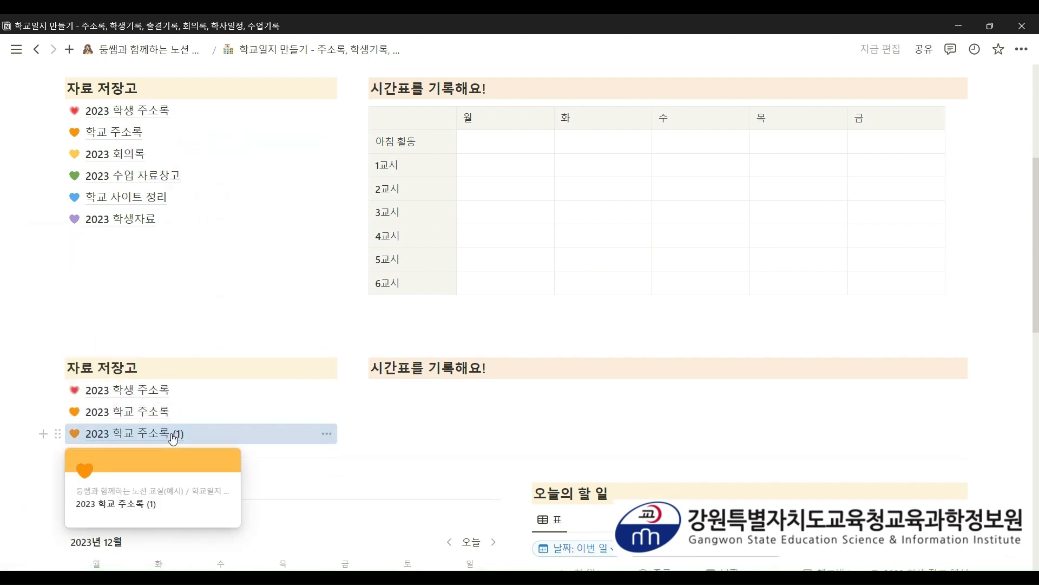
left_click(169, 435)
left_click_drag(538, 287, 349, 298)
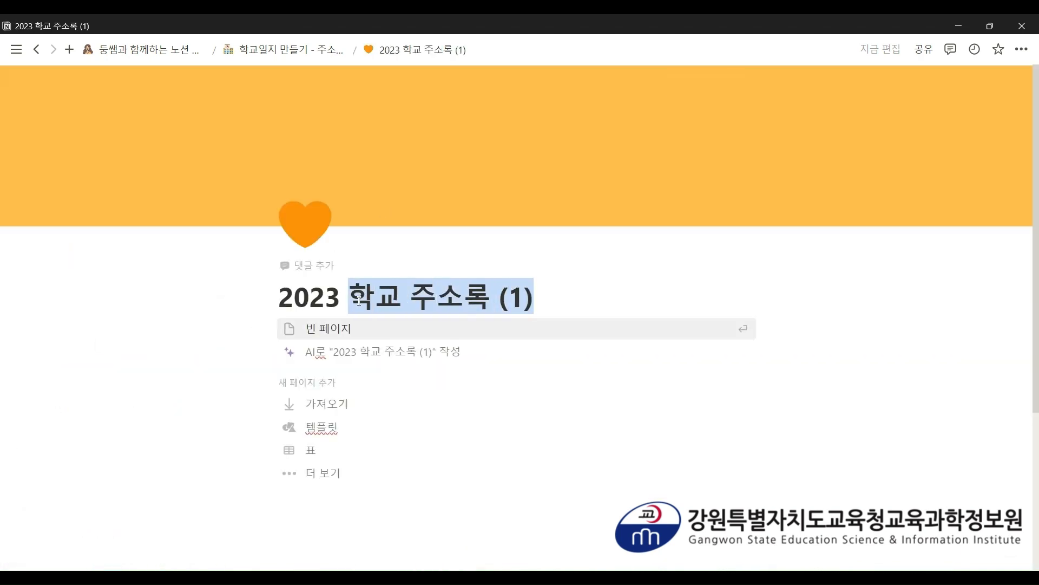
type("회의록")
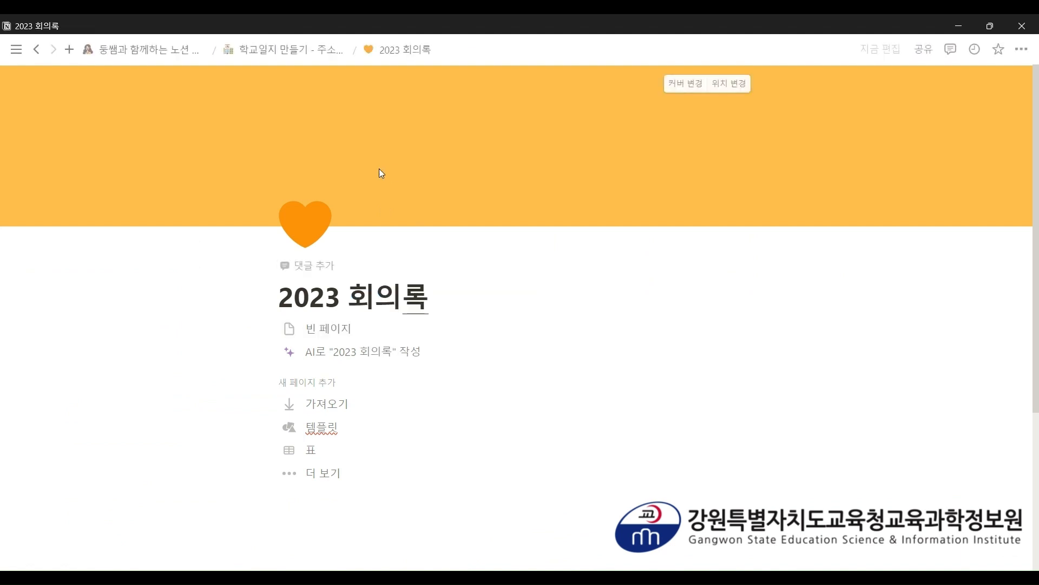
- Give 2023 회의록 a yellow heart icon and red cover, then return to the main page
left_click(302, 230)
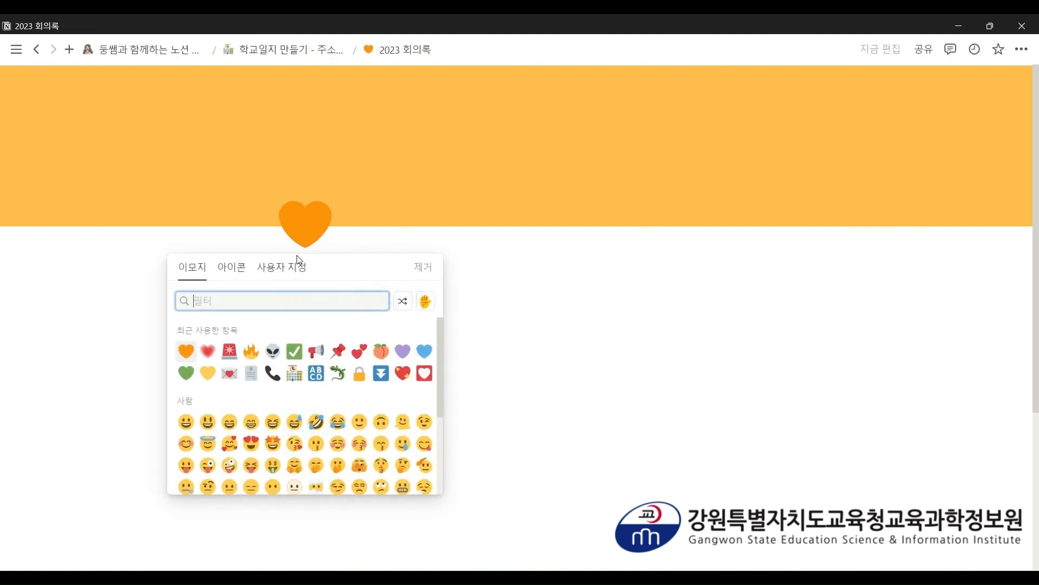
left_click(208, 373)
left_click(685, 84)
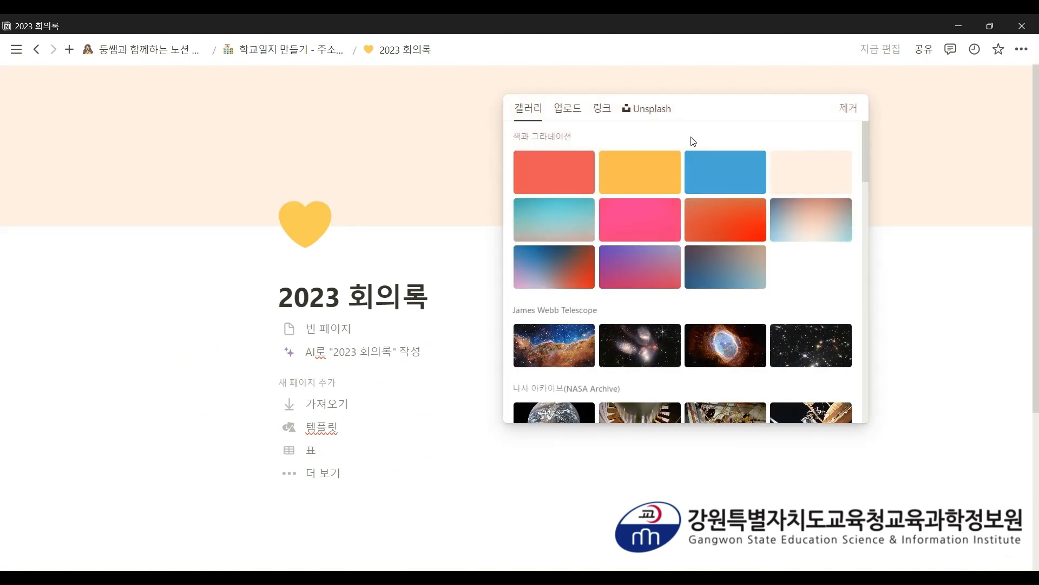
left_click(570, 169)
left_click(295, 50)
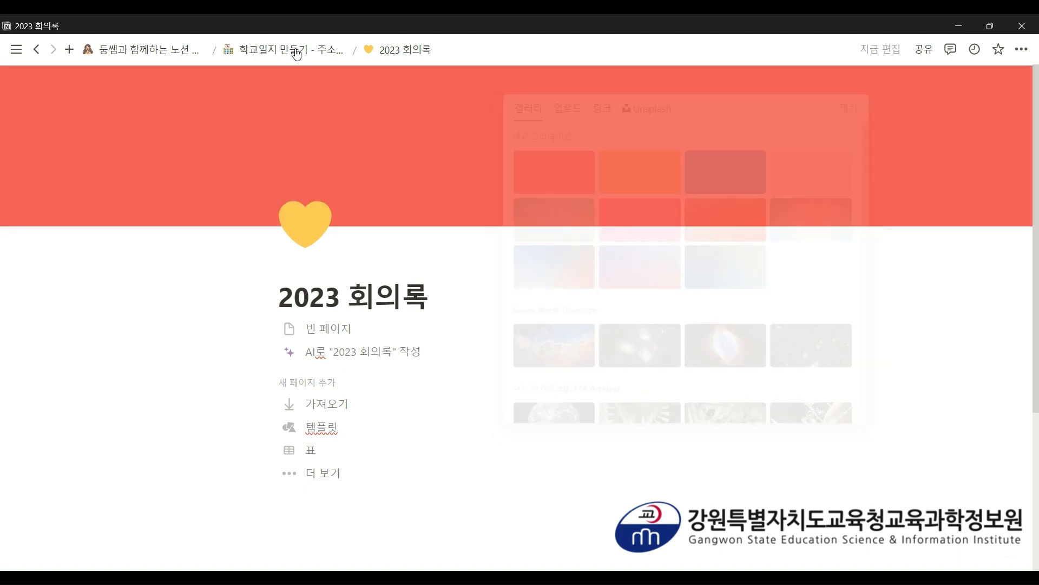
left_click(295, 49)
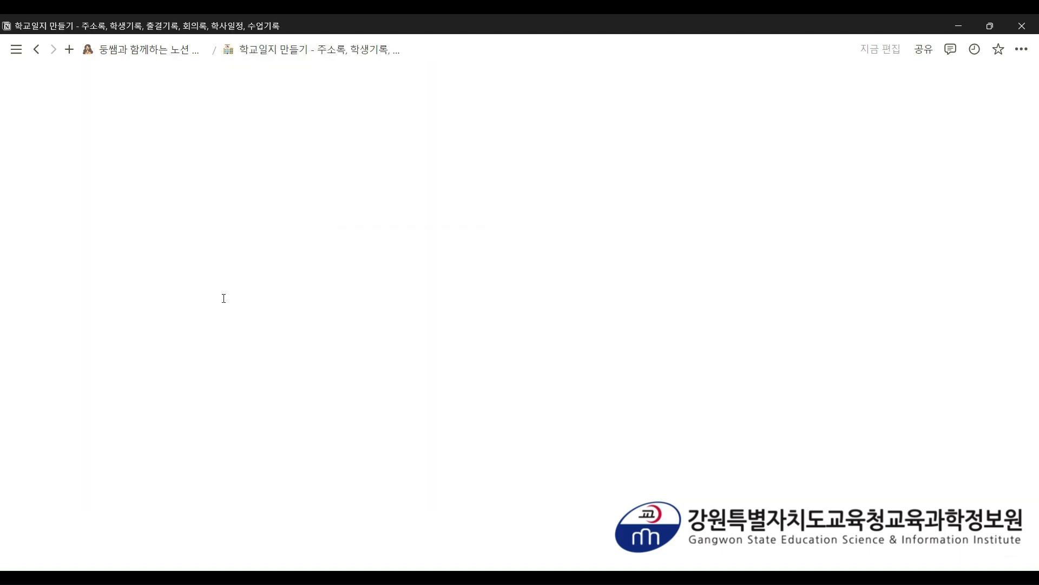
- Duplicate the 2023 회의록 page and rename the copy '2023 수업 자료 창고'
scroll(223, 284, "down", 5)
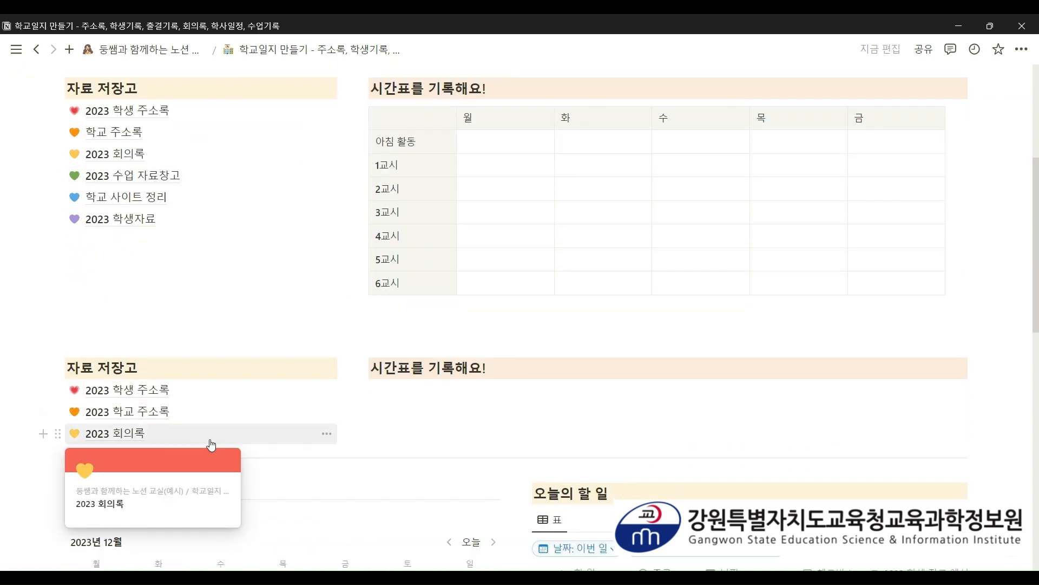
left_click(58, 433)
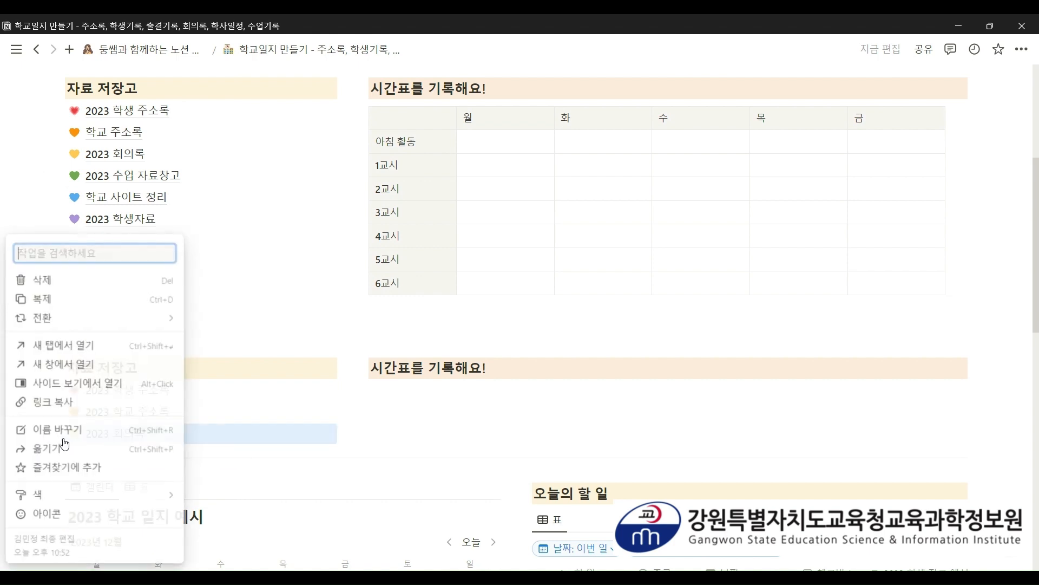
left_click(76, 299)
left_click(131, 460)
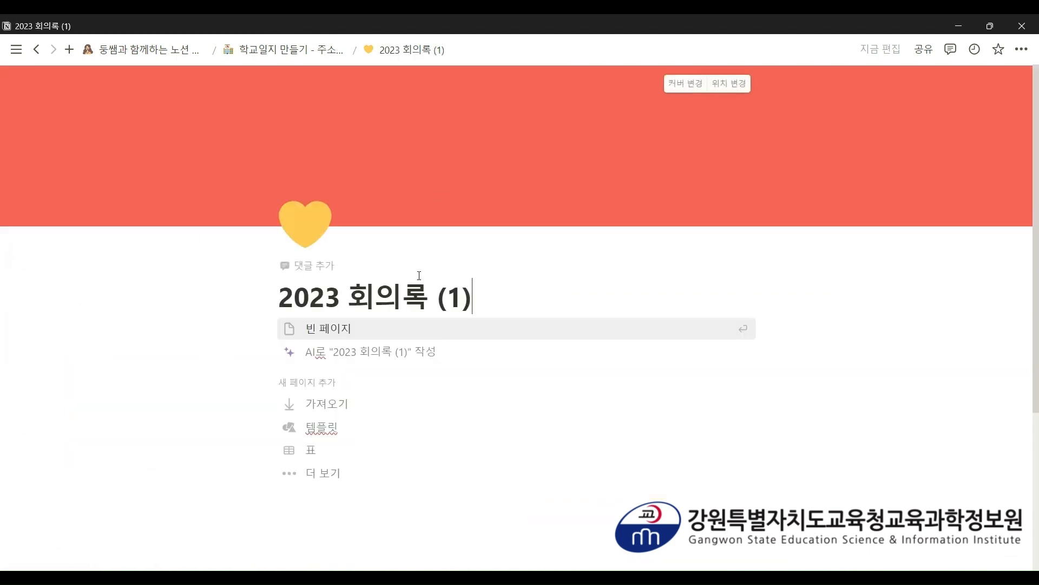
left_click_drag(472, 296, 354, 295)
type("수업 자료 창고")
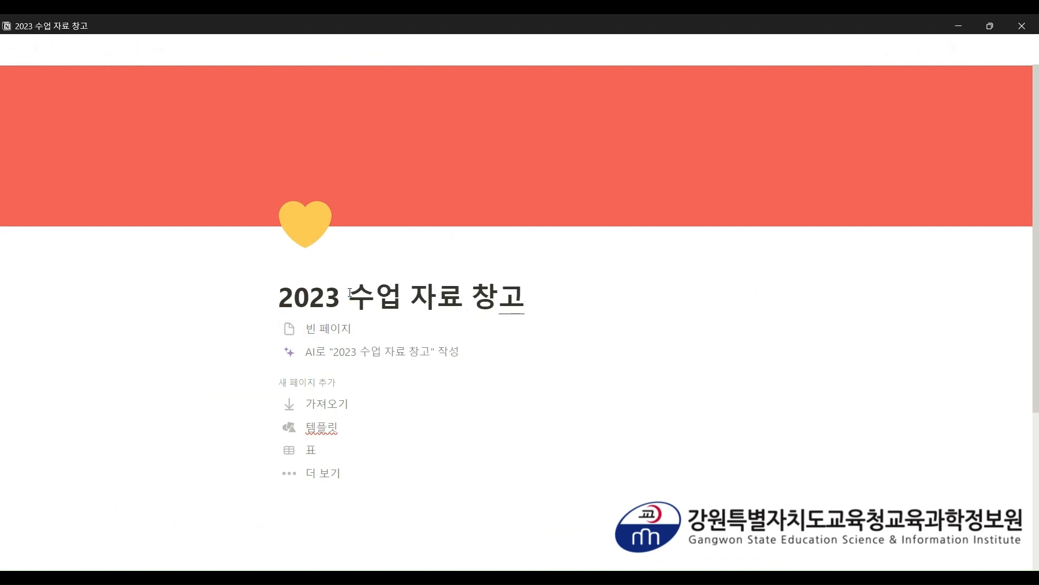
- Give 2023 수업 자료 창고 a green heart icon and yellow cover, then go back
left_click(317, 222)
left_click(208, 373)
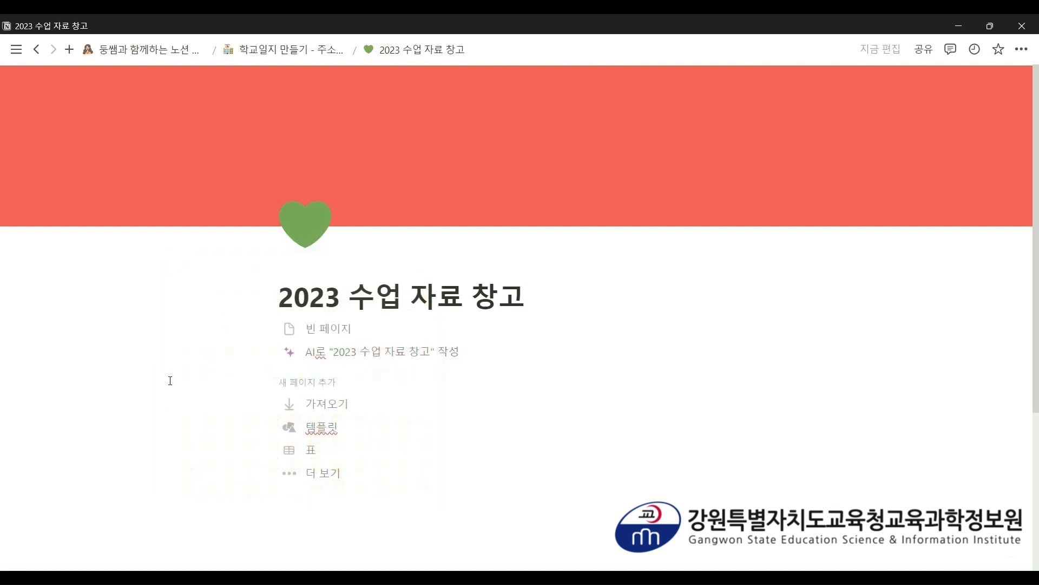
left_click(672, 87)
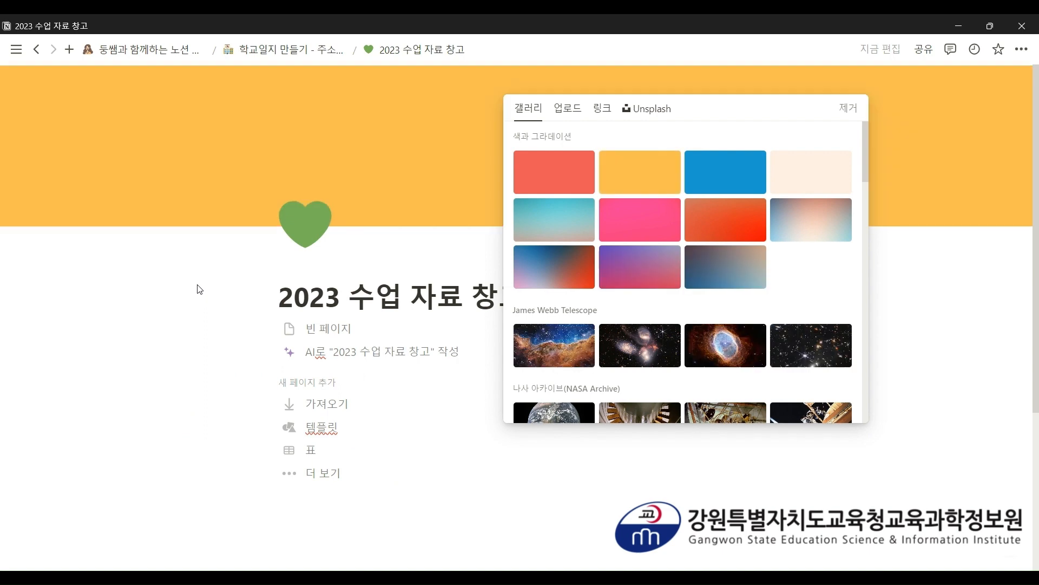
left_click(200, 291)
left_click(257, 52)
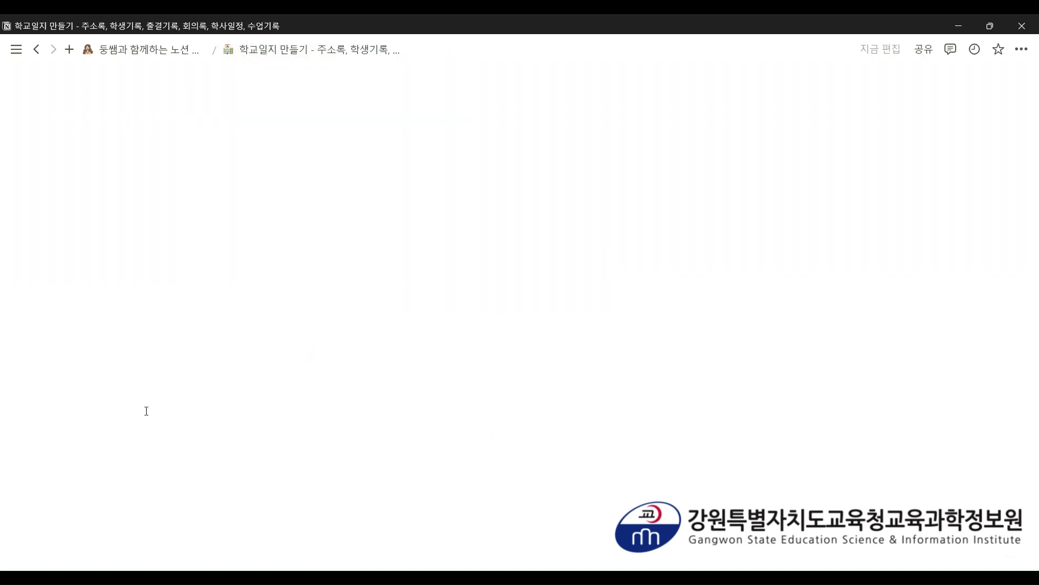
- Duplicate the 2023 수업 자료 창고 page, rename the copy to '학교 사이트 정리', and give it a blue heart icon
scroll(149, 412, "down", 2)
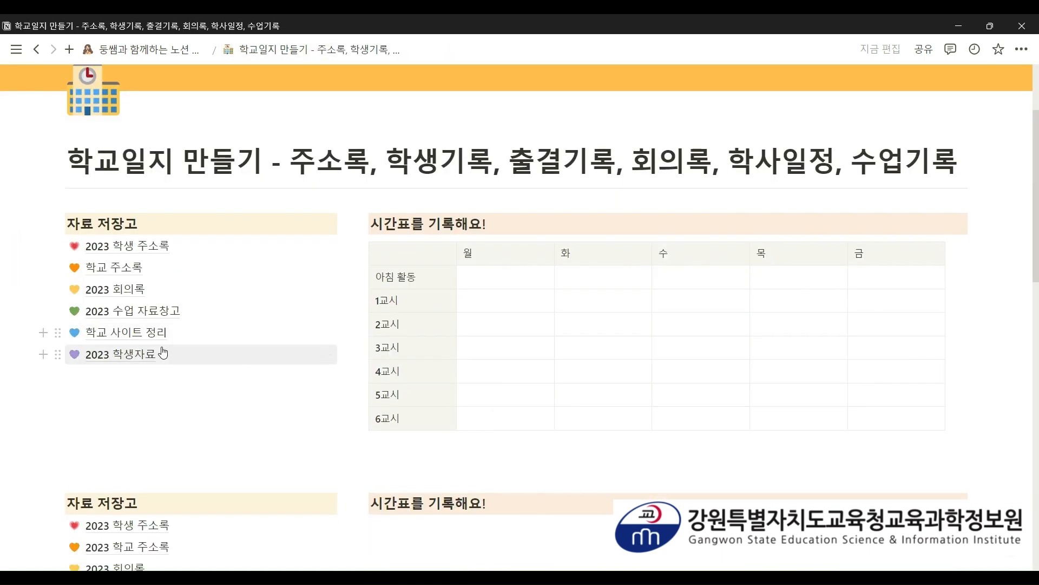
scroll(163, 354, "down", 4)
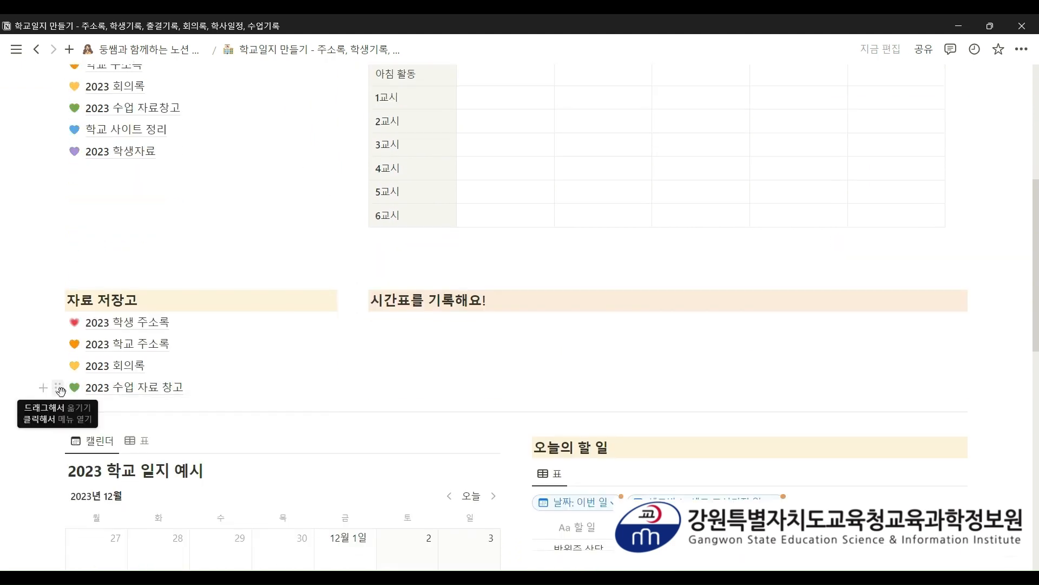
left_click(58, 387)
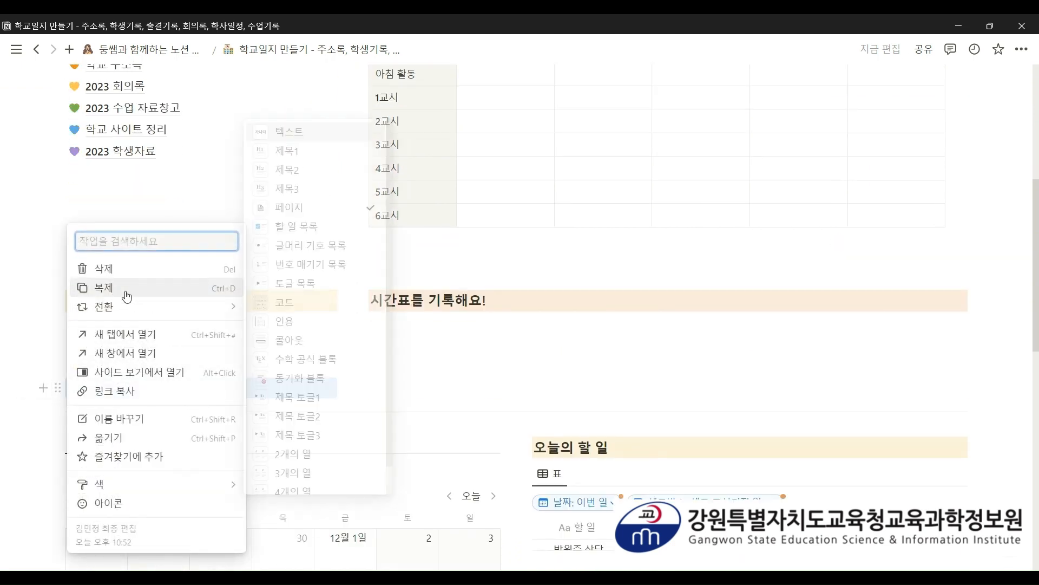
left_click(128, 290)
left_click(173, 409)
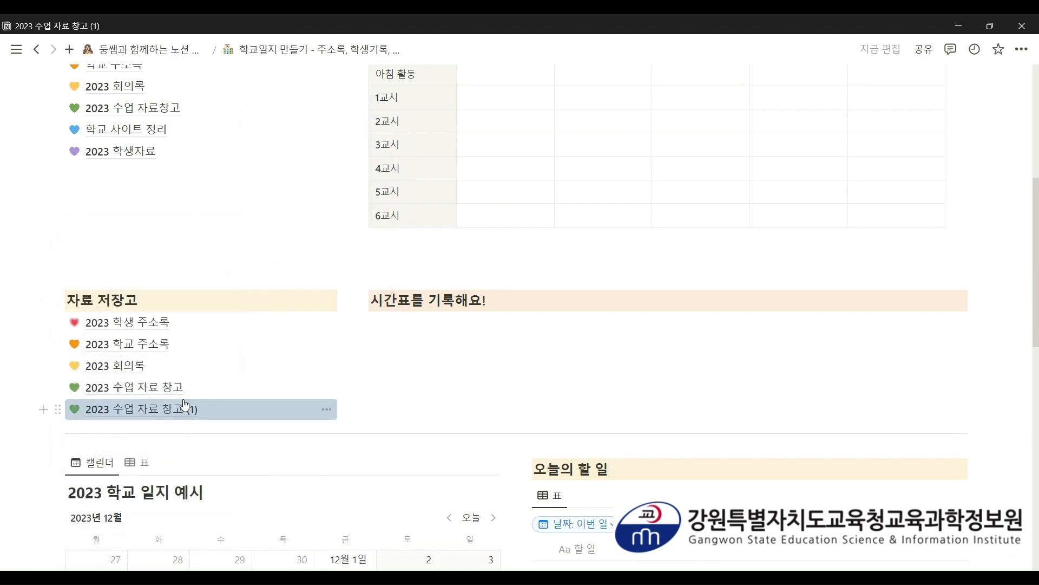
left_click_drag(568, 297, 274, 299)
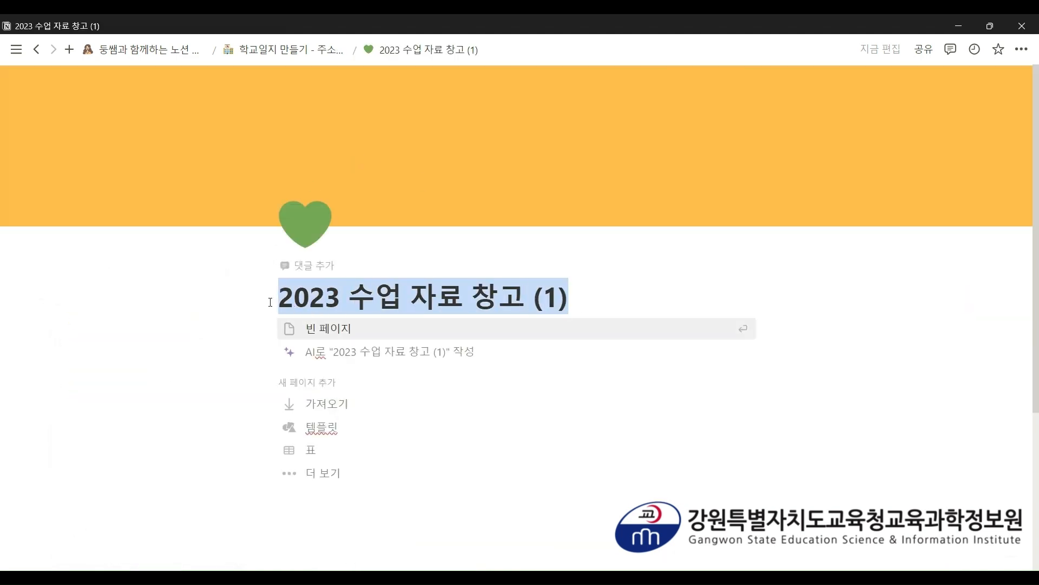
type("하학교 사이트 정리")
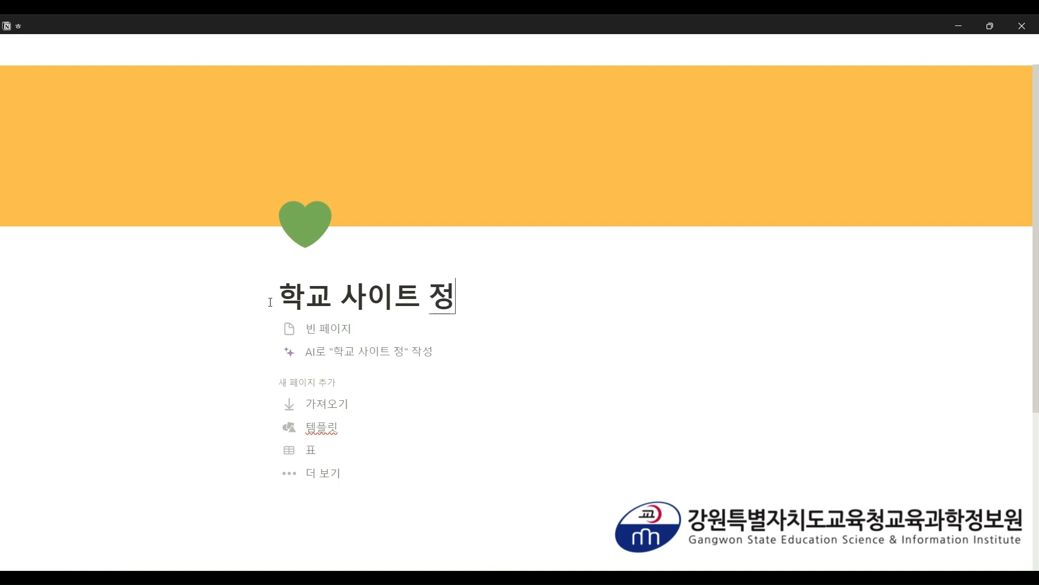
left_click(324, 213)
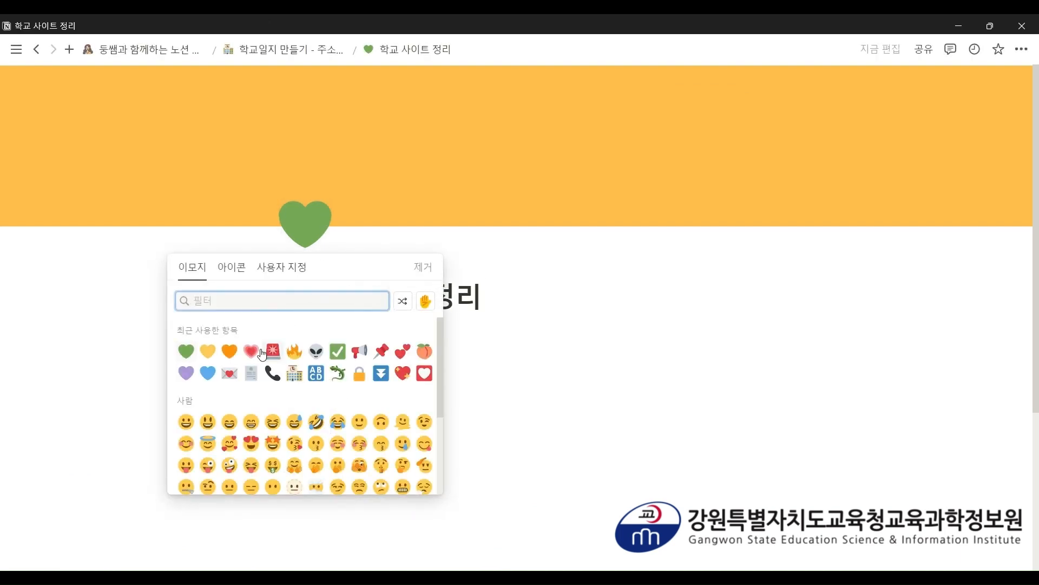
left_click(214, 377)
left_click(311, 51)
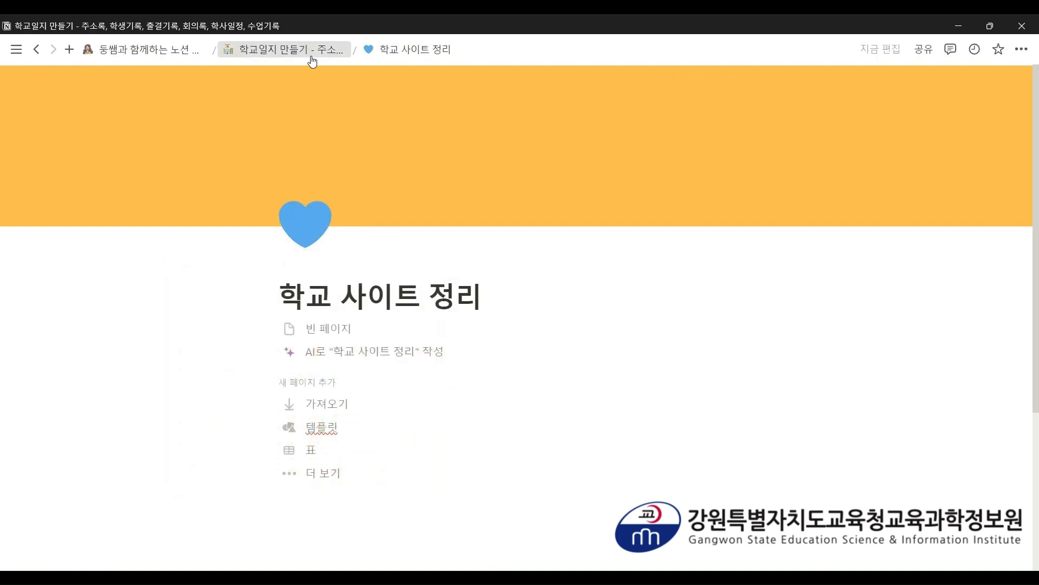
- Duplicate 학교 사이트 정리, rename the copy to '2023 학생 자료', and give it a purple heart icon
scroll(220, 271, "down", 8)
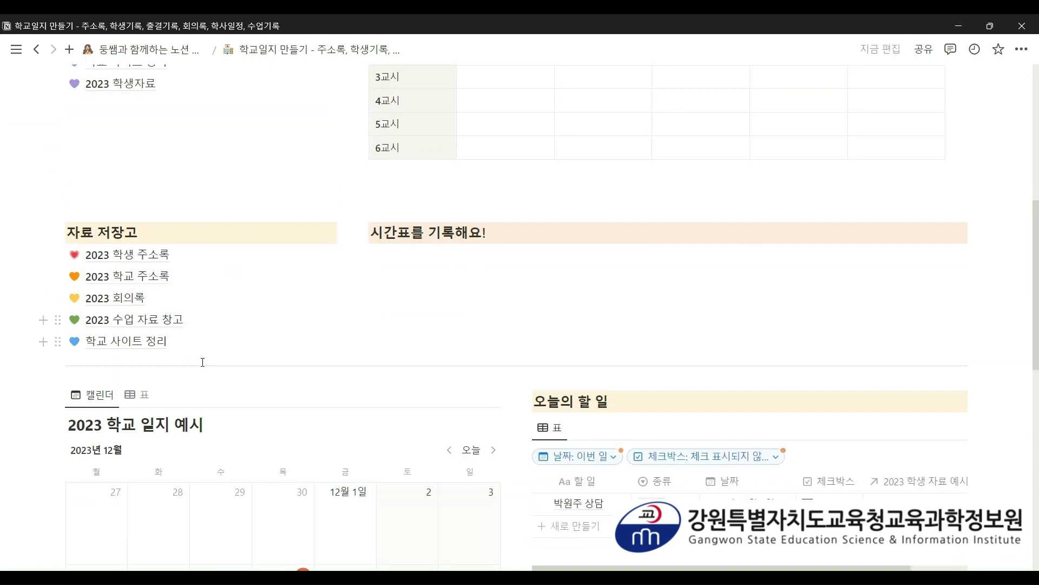
left_click(58, 341)
left_click(120, 245)
left_click(144, 363)
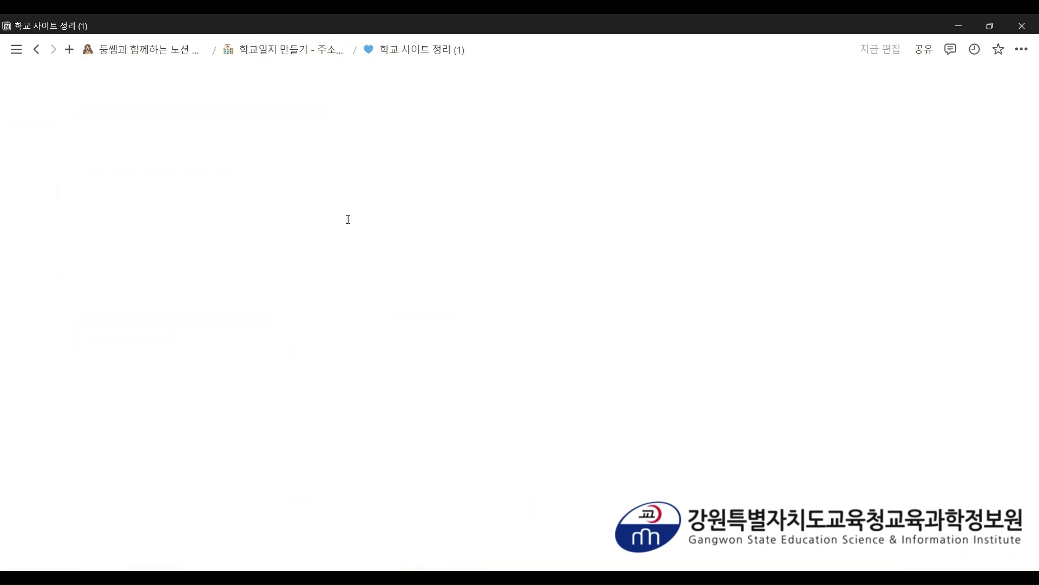
left_click_drag(526, 296, 272, 291)
type("20")
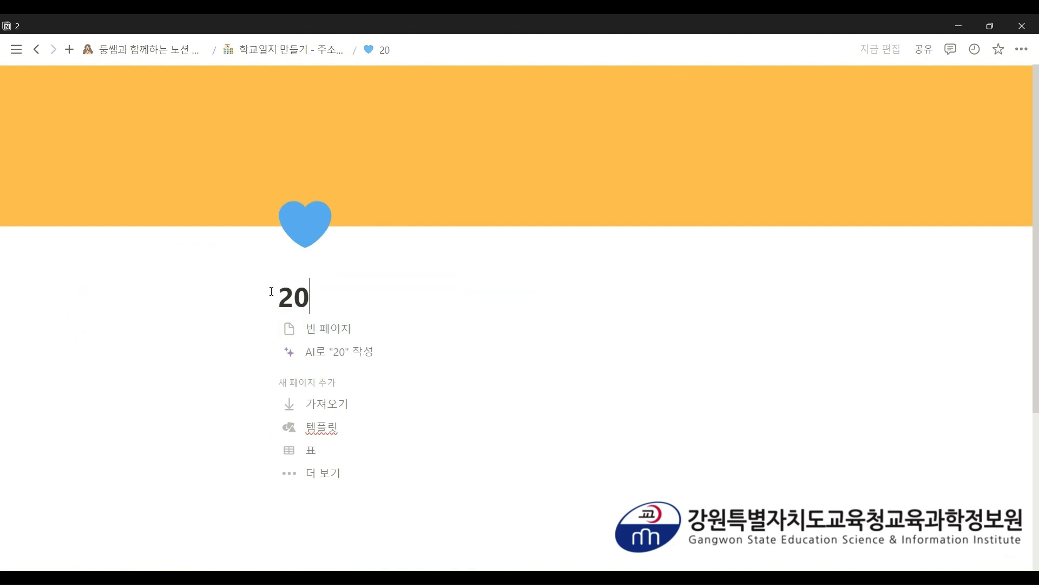
type("23 학생 자료")
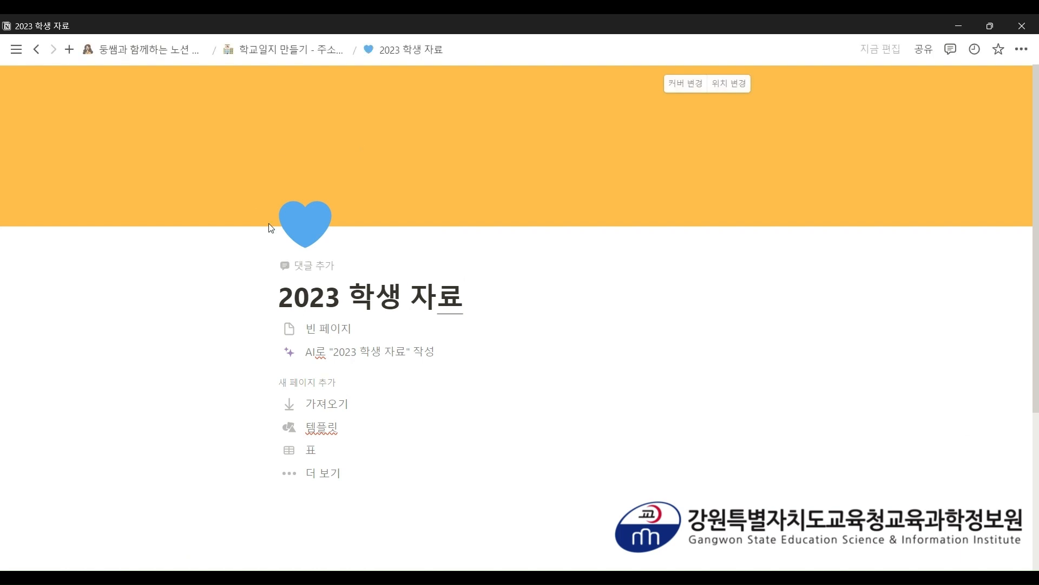
left_click(303, 230)
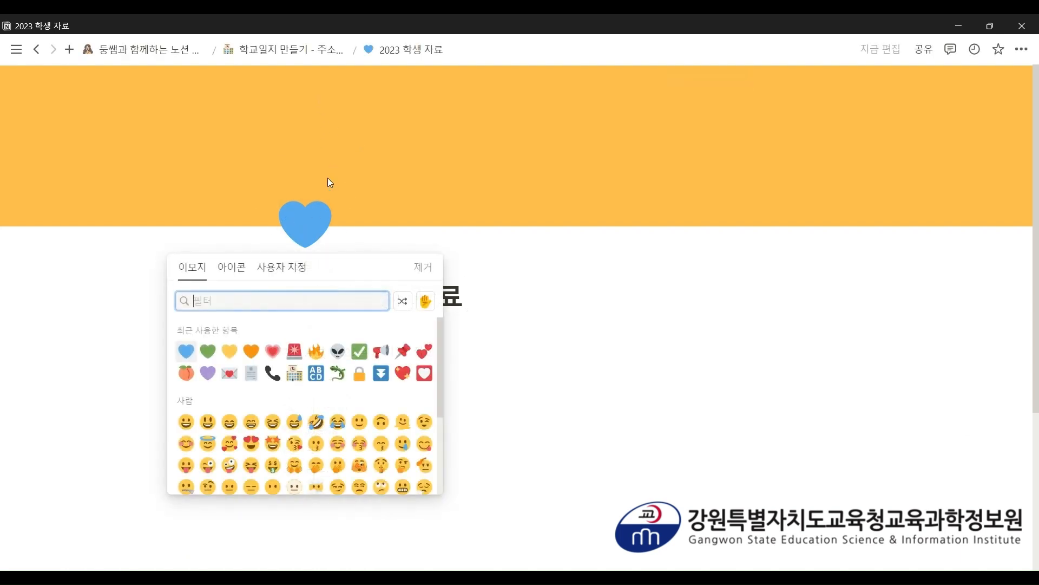
left_click(208, 373)
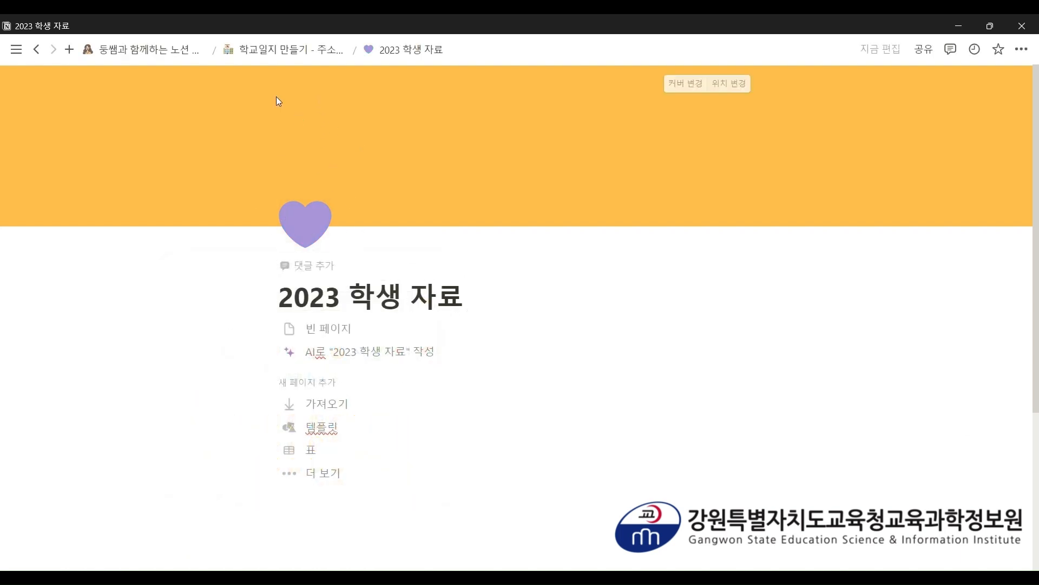
left_click(287, 49)
scroll(302, 174, "down", 5)
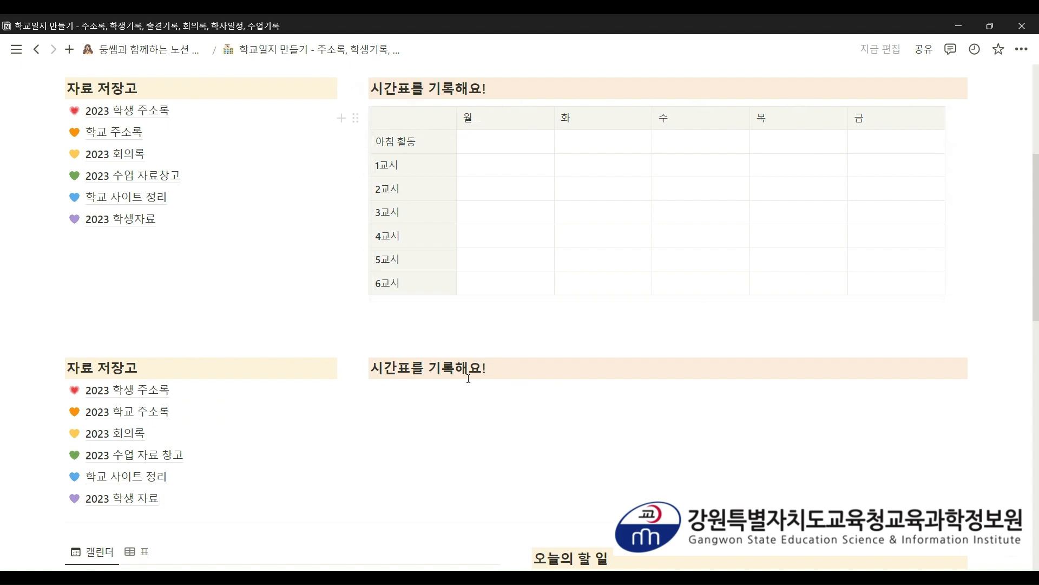
- Insert a simple table under the heading via /표 and widen it to six columns
scroll(421, 357, "down", 2)
left_click(404, 332)
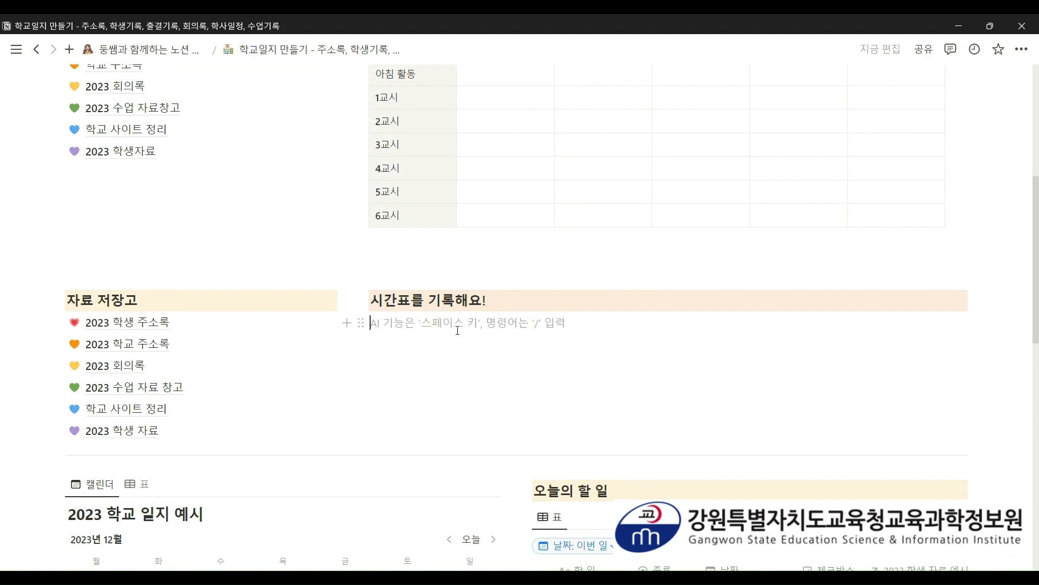
type("/표")
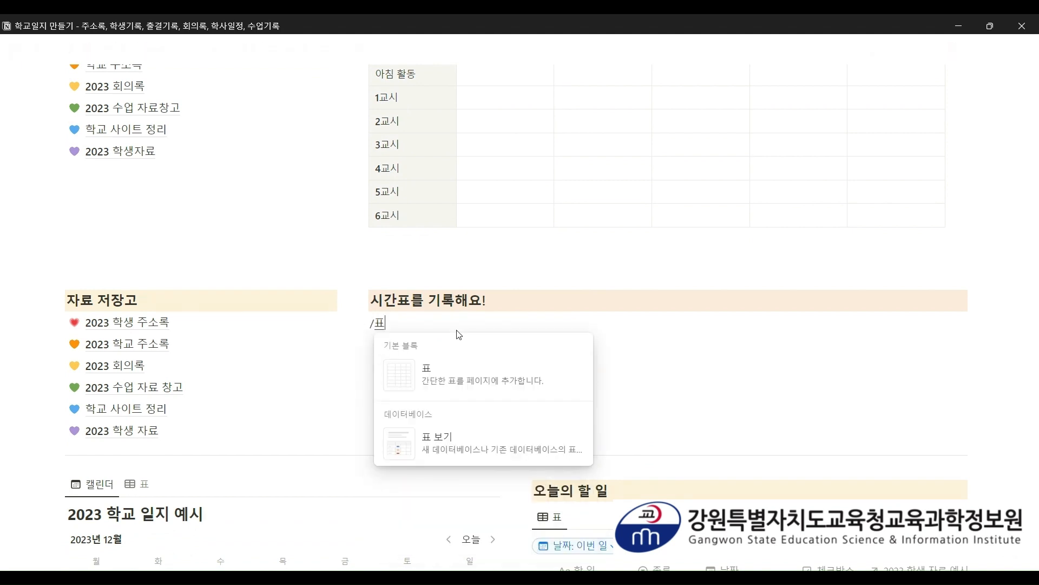
key("Return")
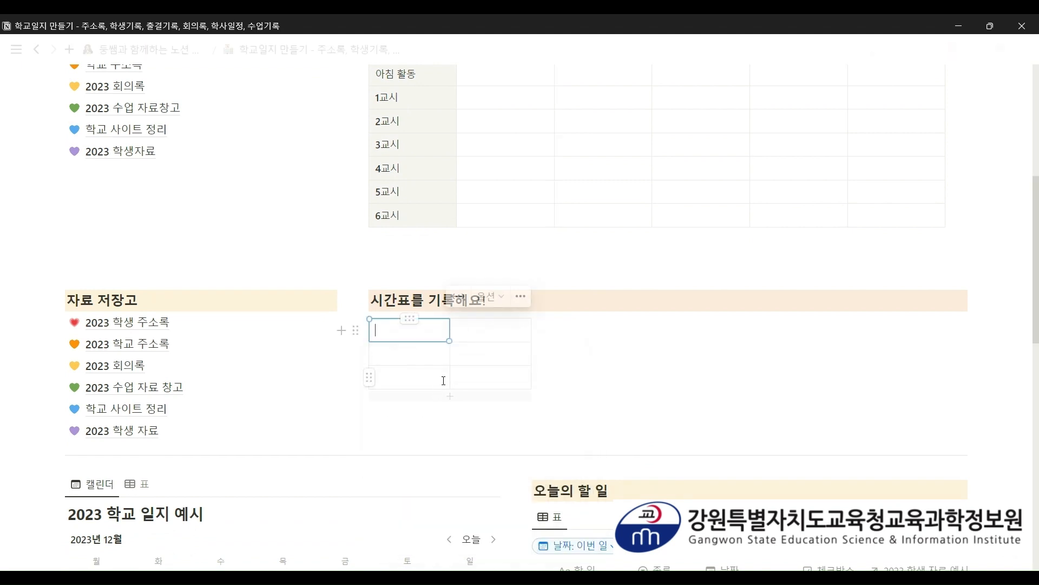
scroll(503, 362, "up", 2)
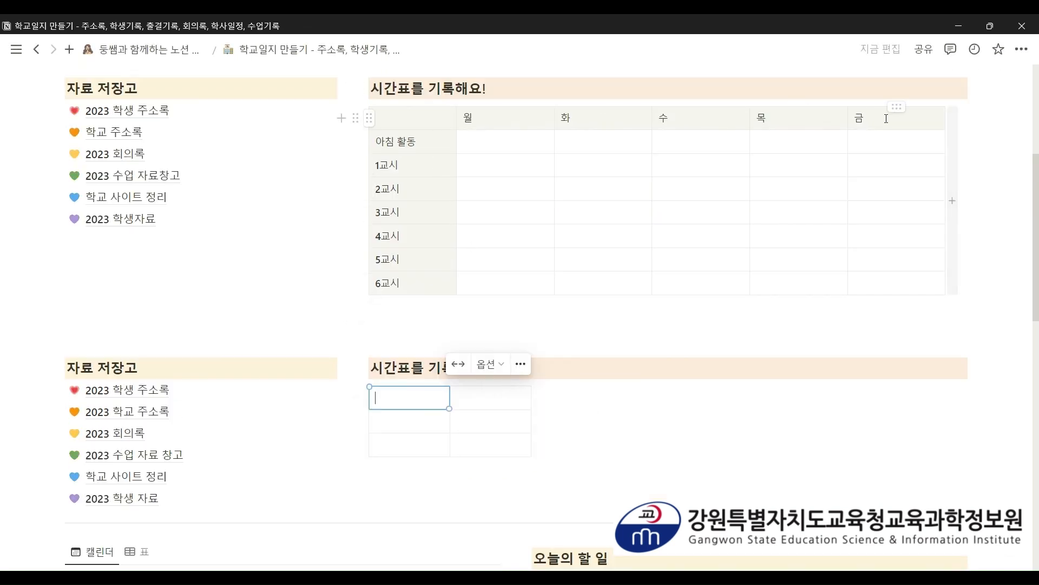
scroll(547, 295, "down", 2)
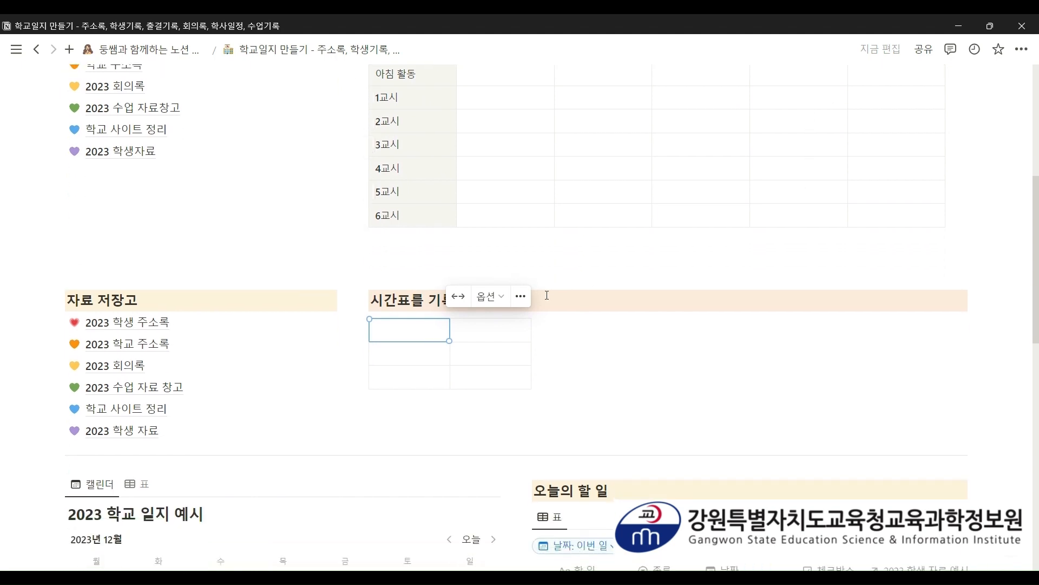
left_click(538, 353)
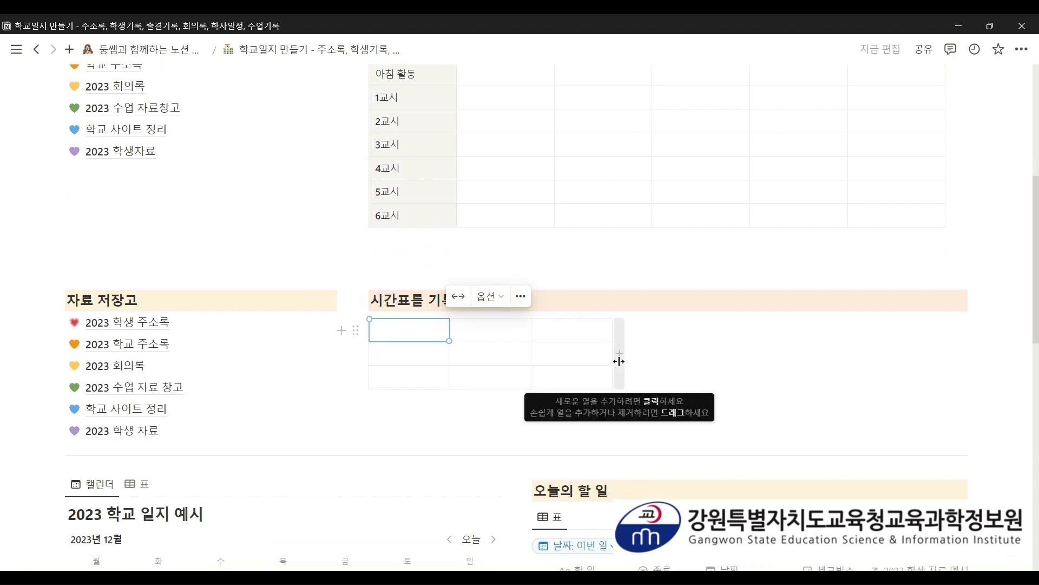
left_click(616, 361)
left_click(700, 357)
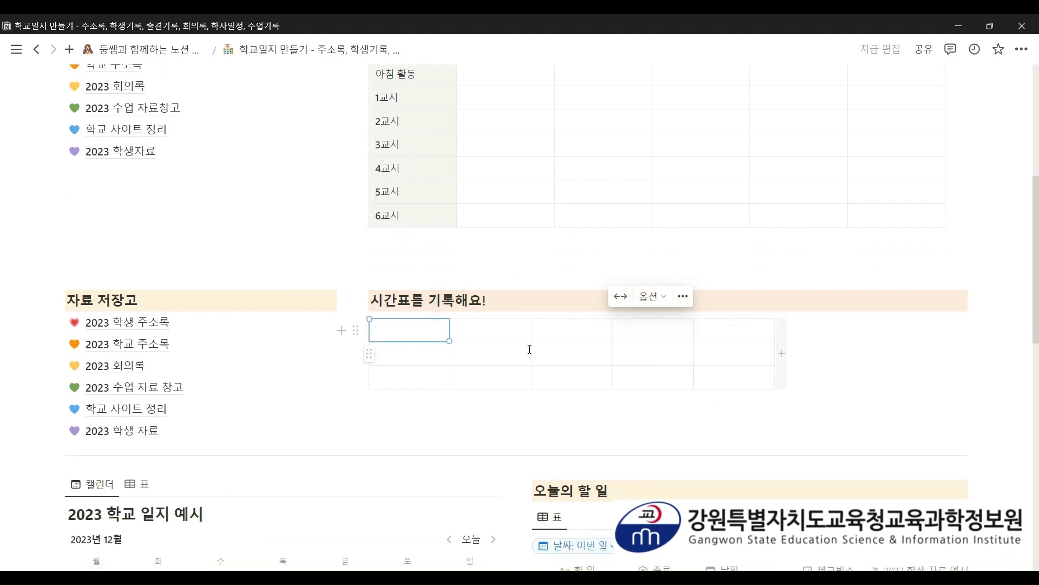
left_click(781, 354)
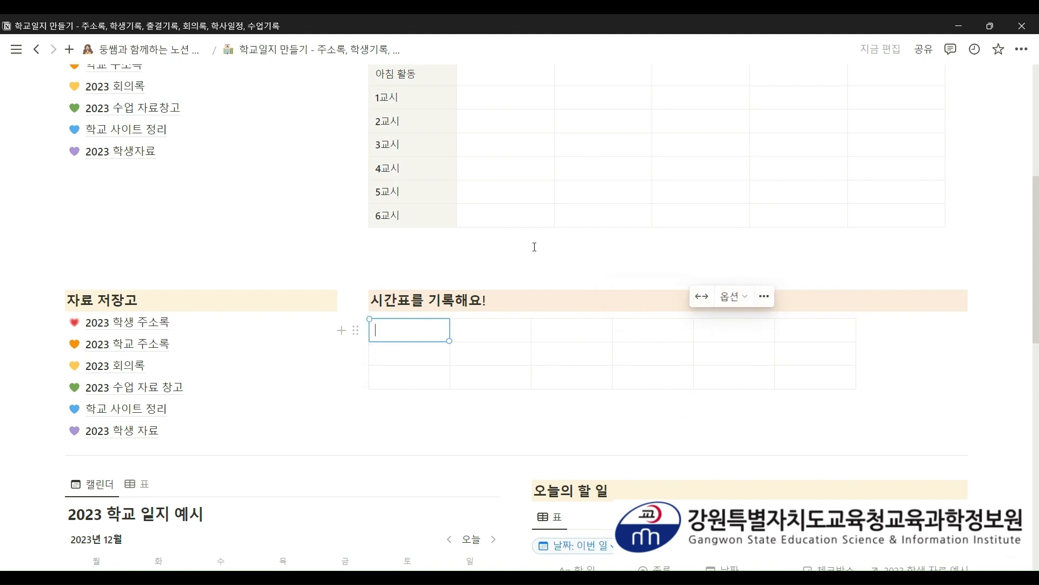
- Add rows until the table has eight rows
scroll(534, 247, "up", 2)
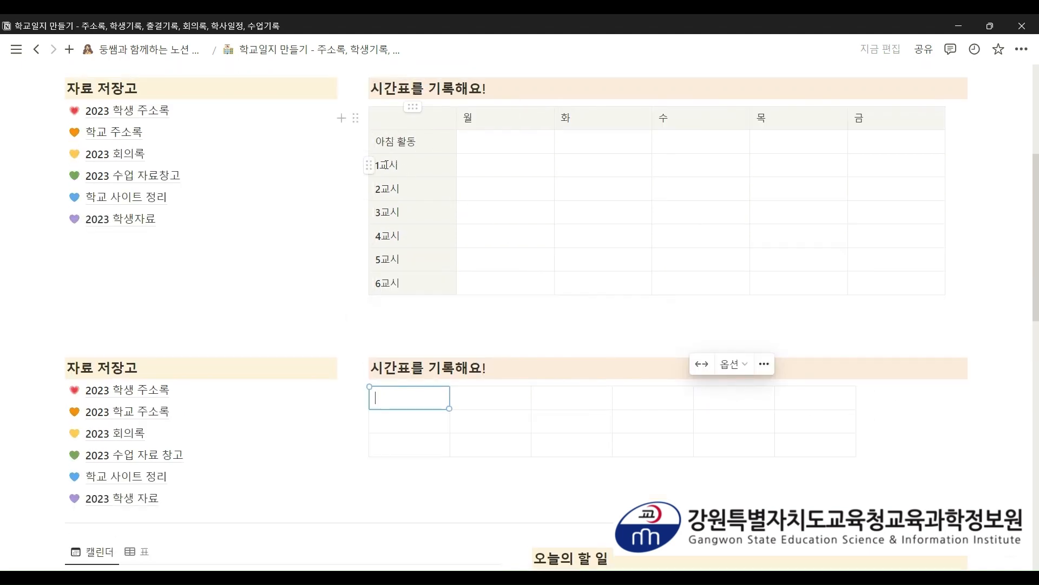
scroll(462, 222, "down", 3)
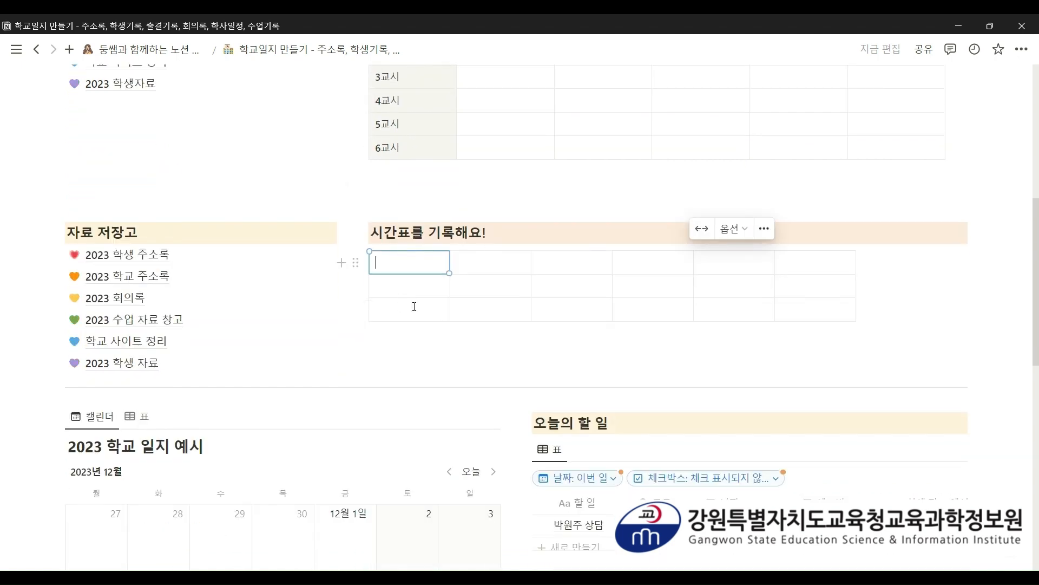
left_click(425, 330)
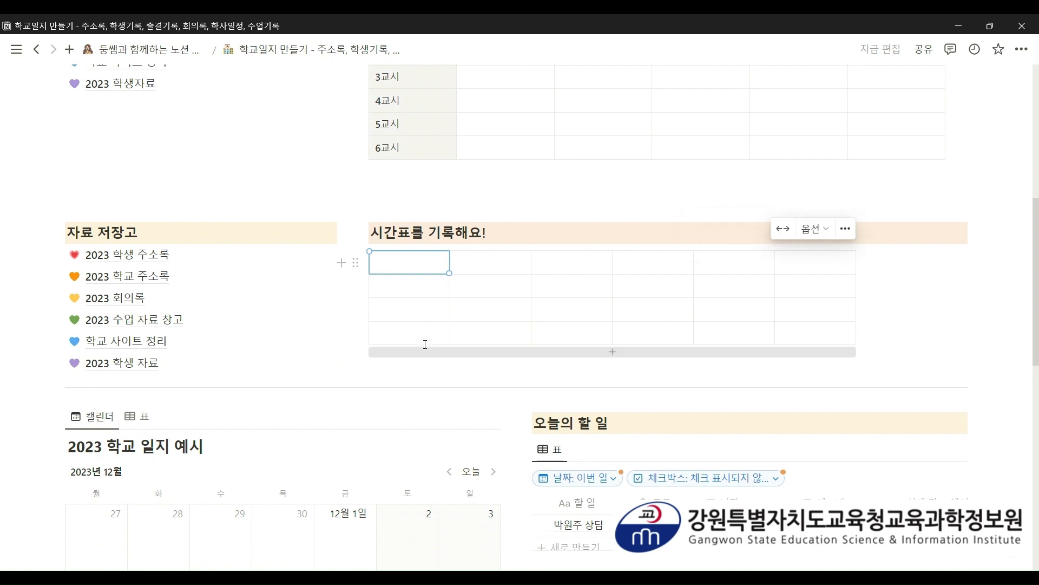
left_click(421, 354)
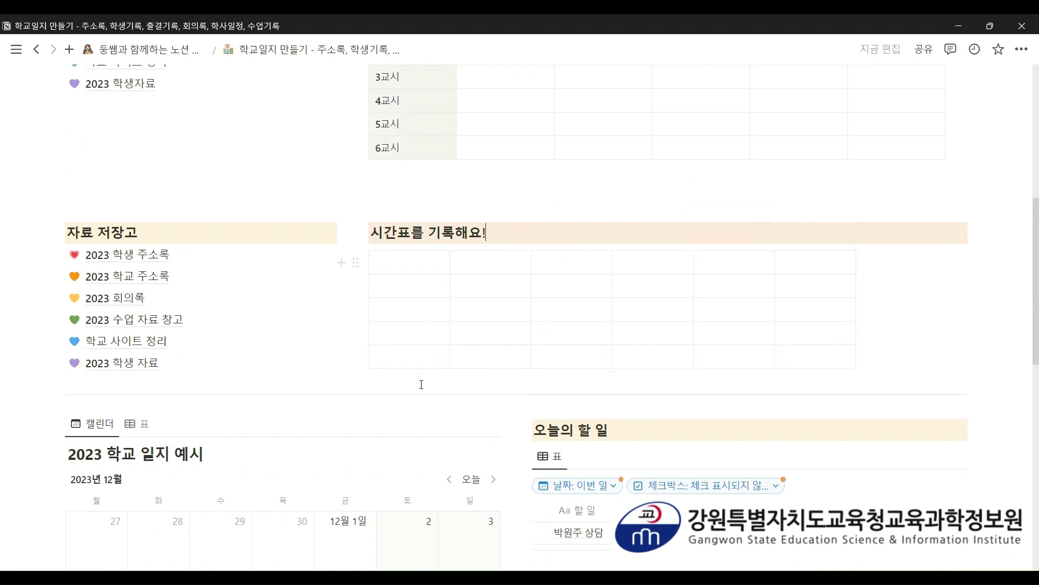
left_click(537, 371)
left_click(492, 399)
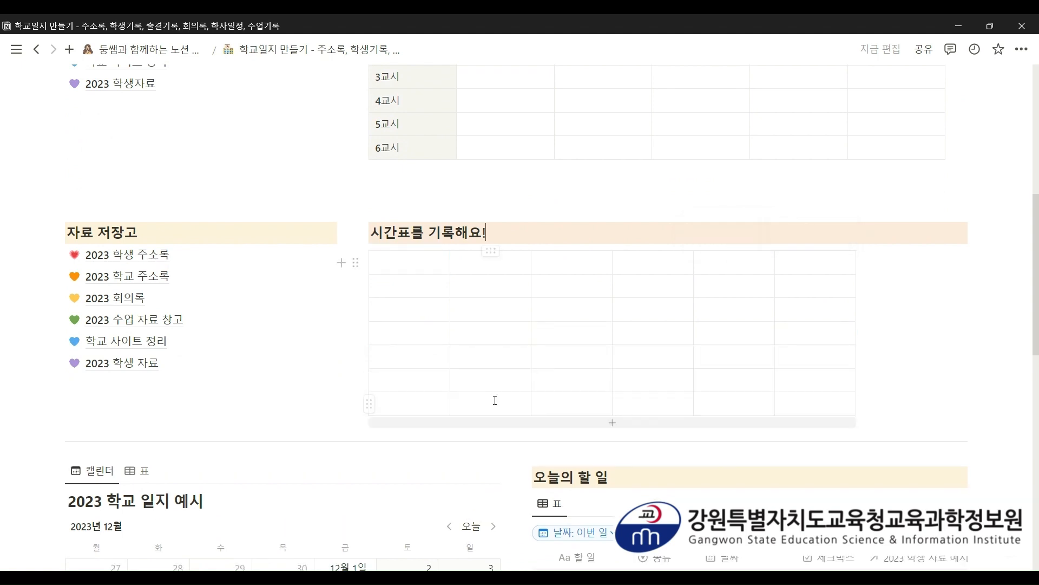
left_click(469, 427)
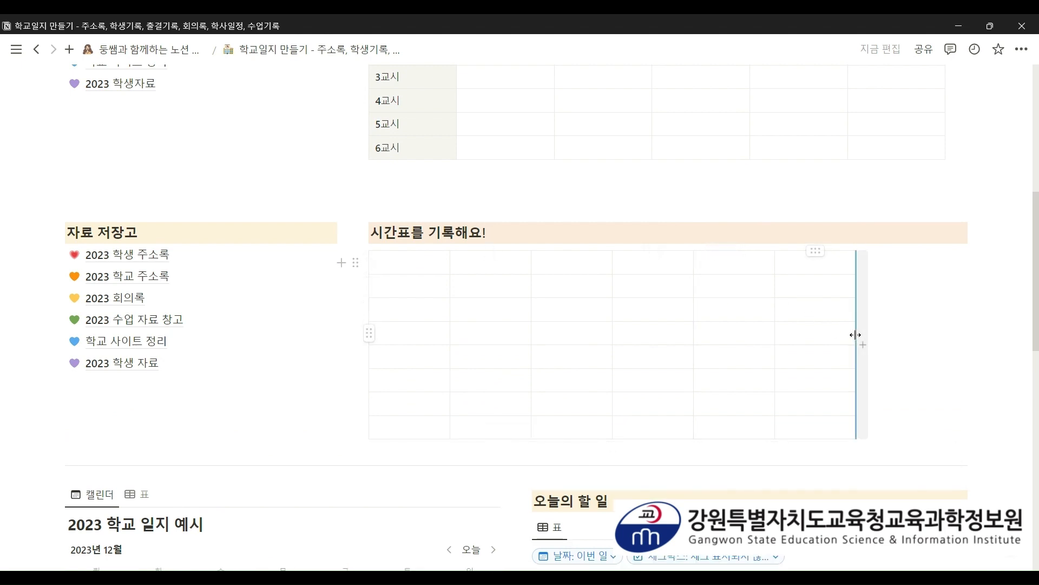
- Trim the extra table columns and fit the empty timetable to the full page width
left_click_drag(856, 335, 966, 348)
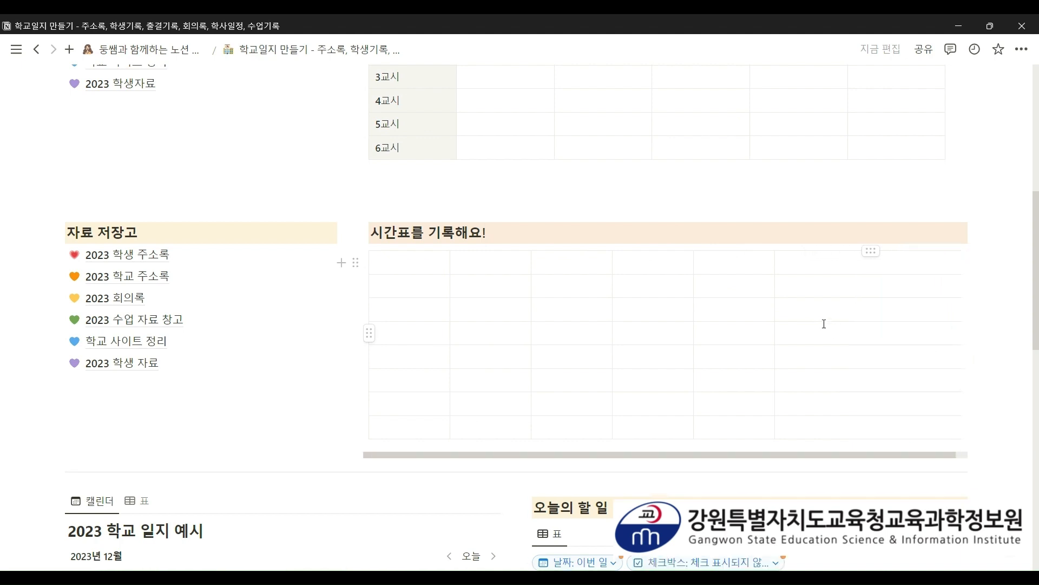
left_click_drag(774, 285, 854, 295)
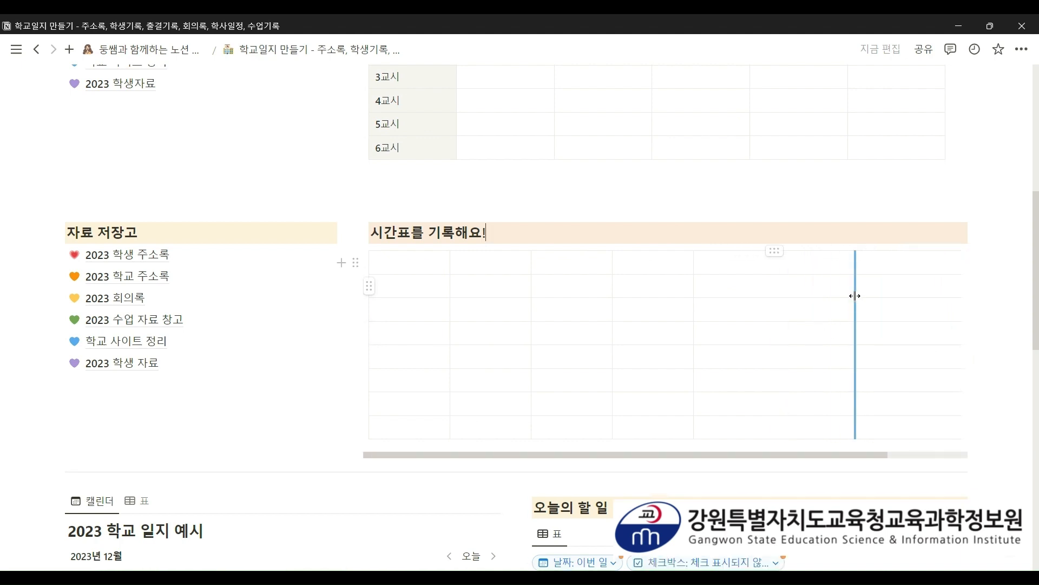
left_click(853, 295)
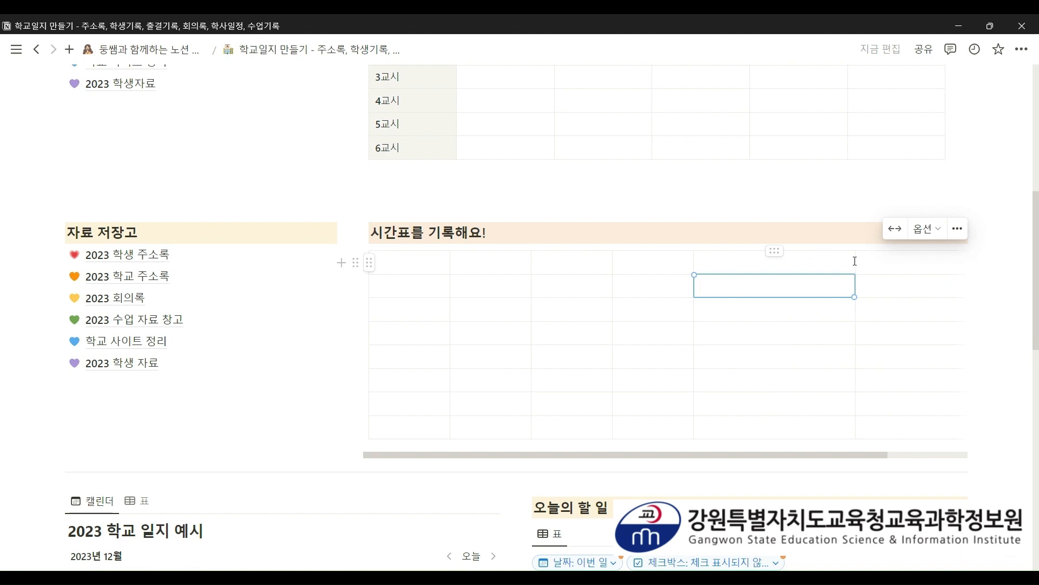
left_click_drag(855, 260, 792, 265)
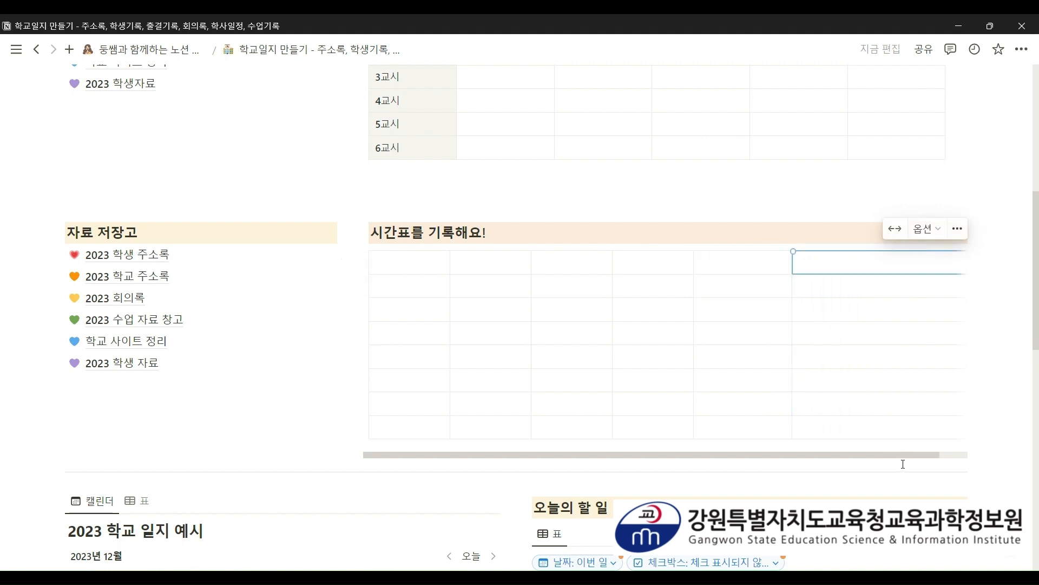
left_click_drag(838, 455, 950, 451)
left_click(995, 346)
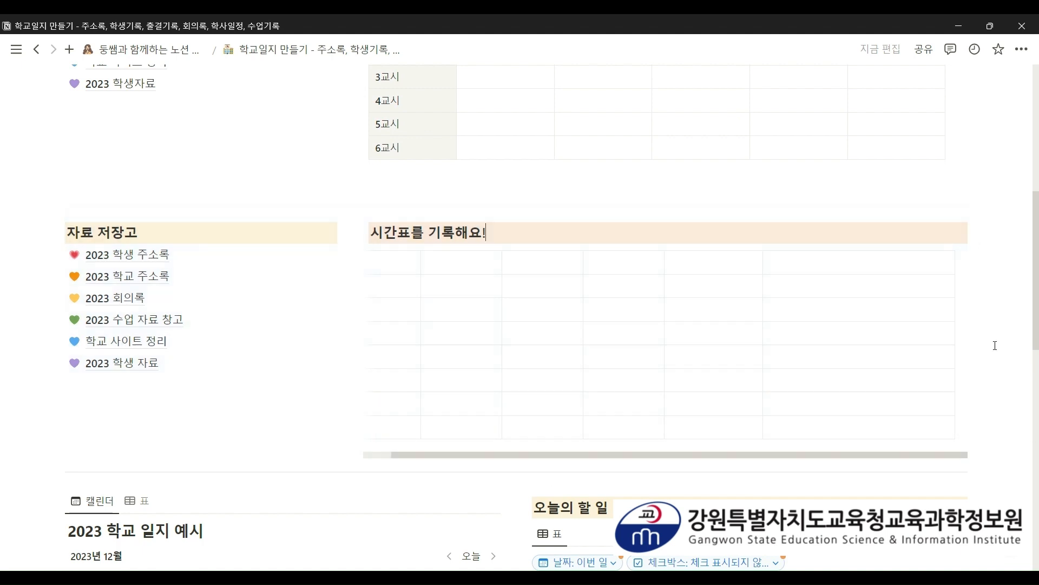
left_click_drag(957, 314, 854, 320)
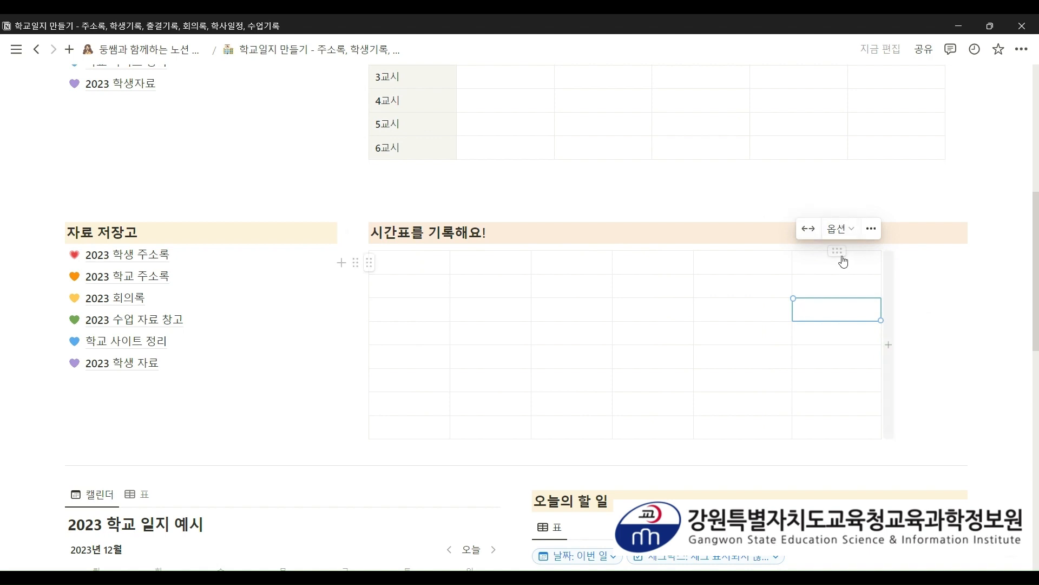
left_click(809, 229)
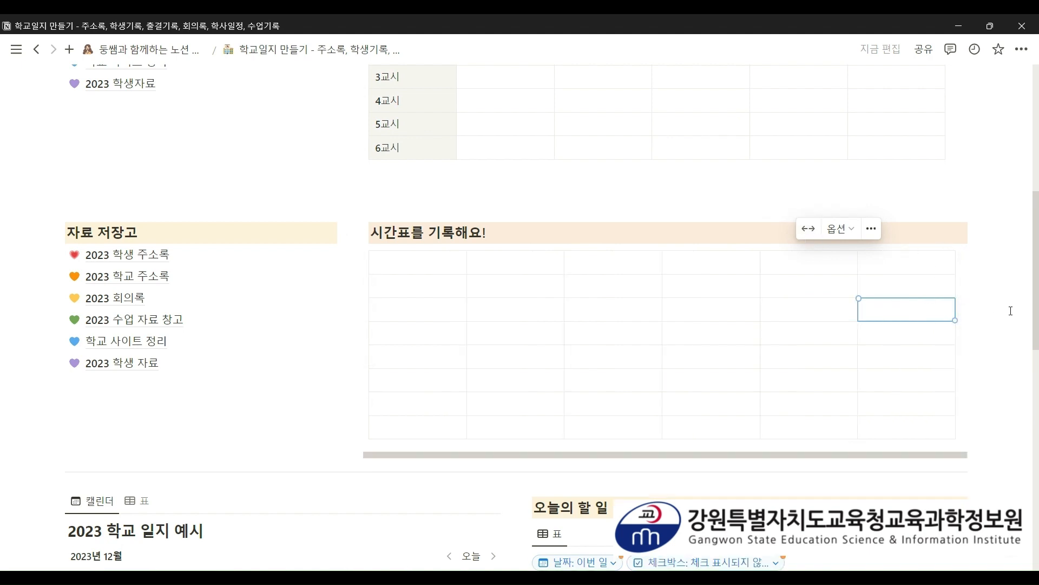
scroll(1001, 325, "up", 3)
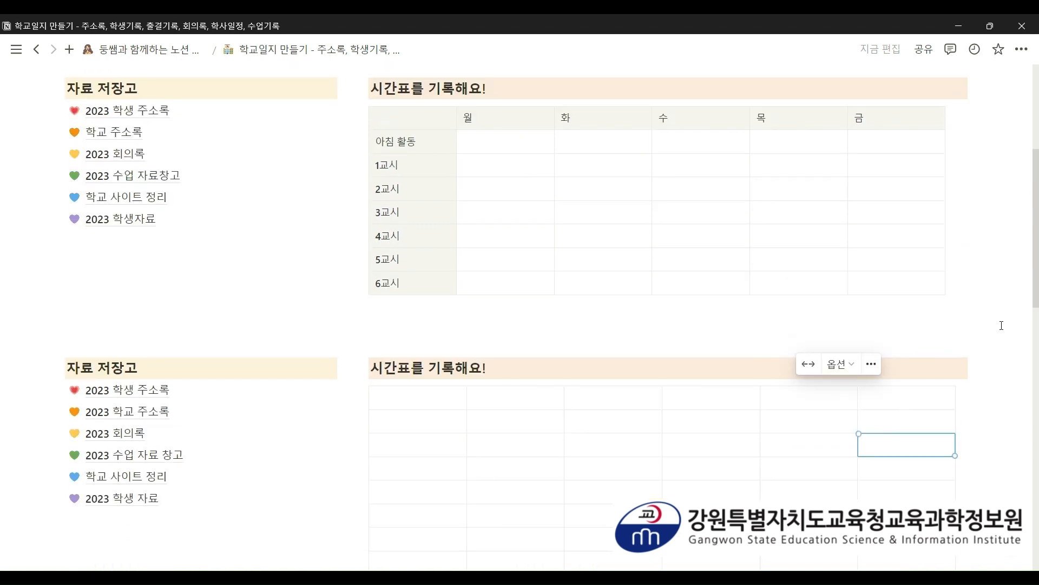
- Fill the top row with weekday headers 월, 화, 수, 목
scroll(1002, 325, "down", 2)
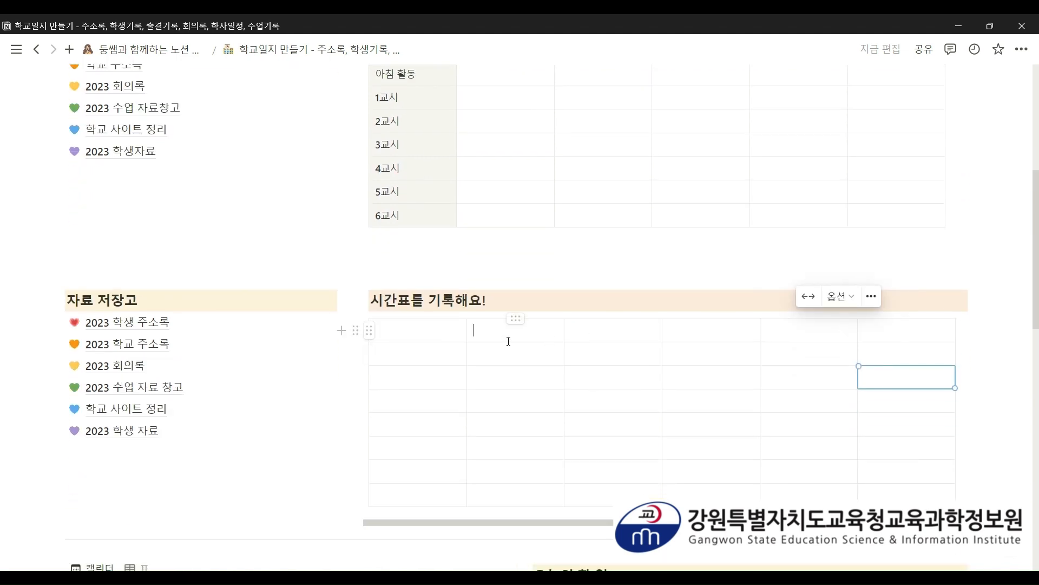
key("Escape")
type("월")
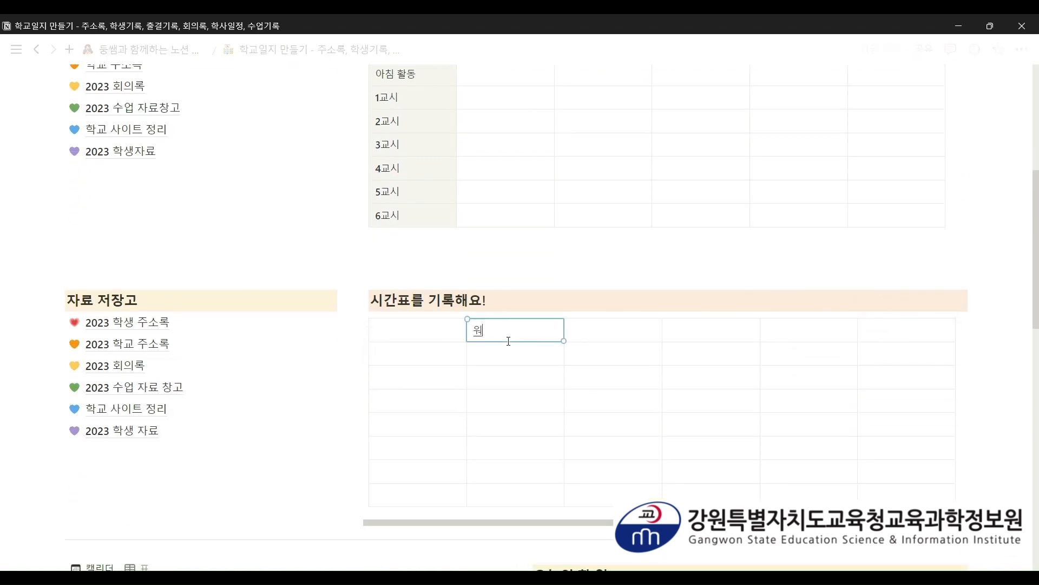
key("Tab")
key("Tab")
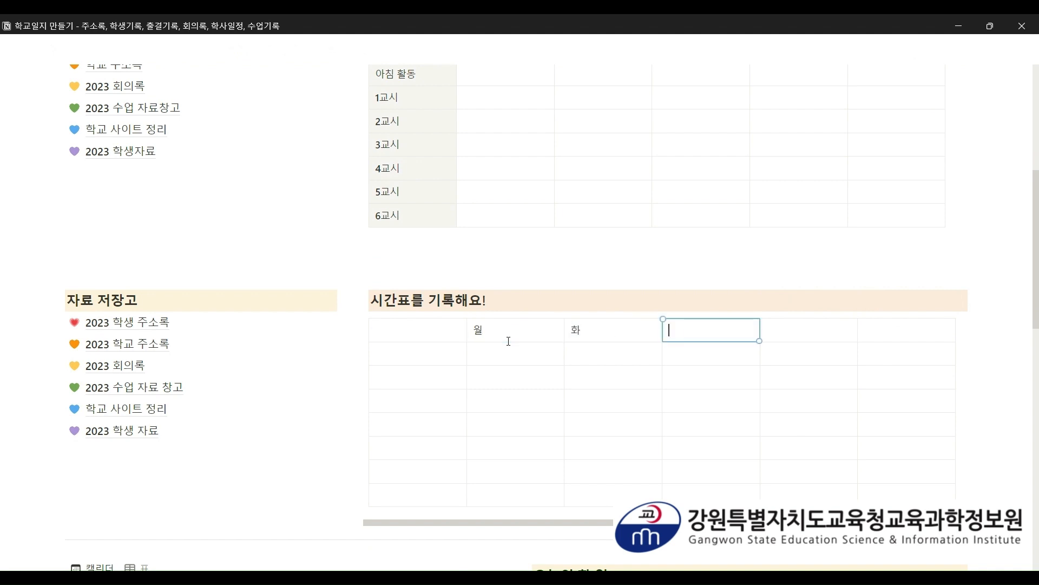
type("수")
key("Tab")
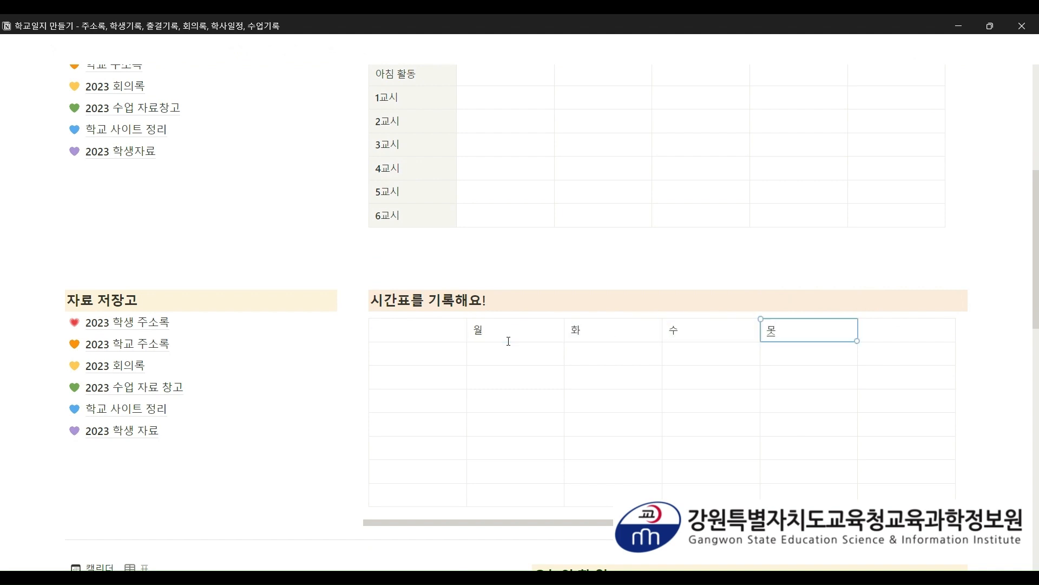
type("목")
key("Tab")
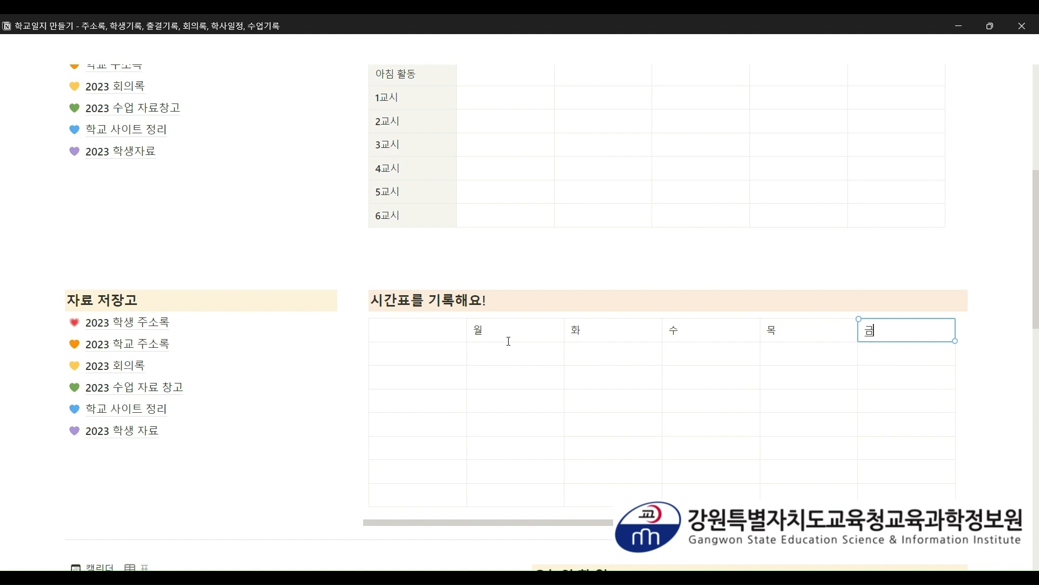
- Fill the first column with period labels 아침활동 and 1교시 through 6교시
left_click(386, 349)
type("아")
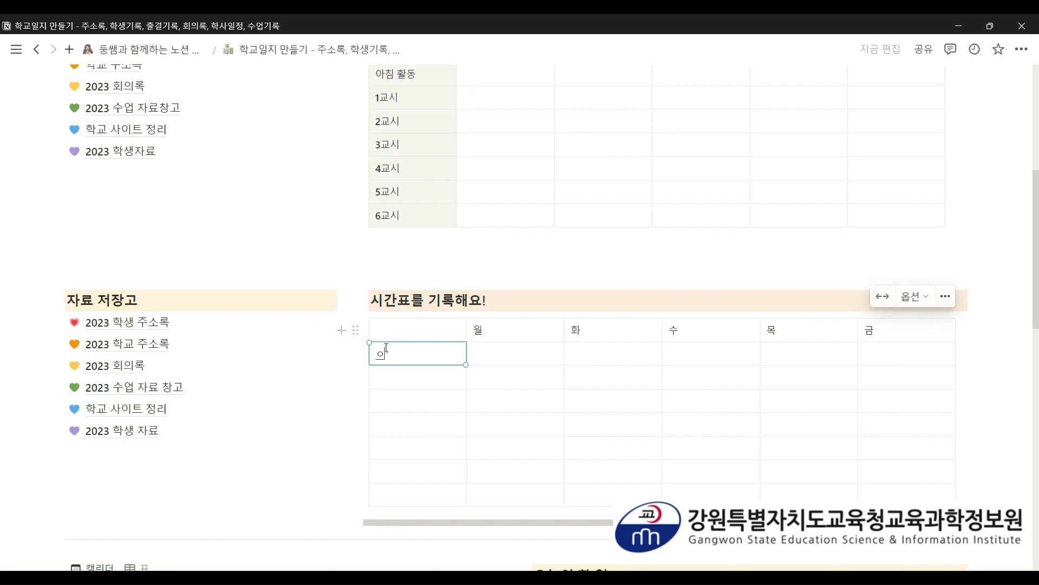
type("침활도")
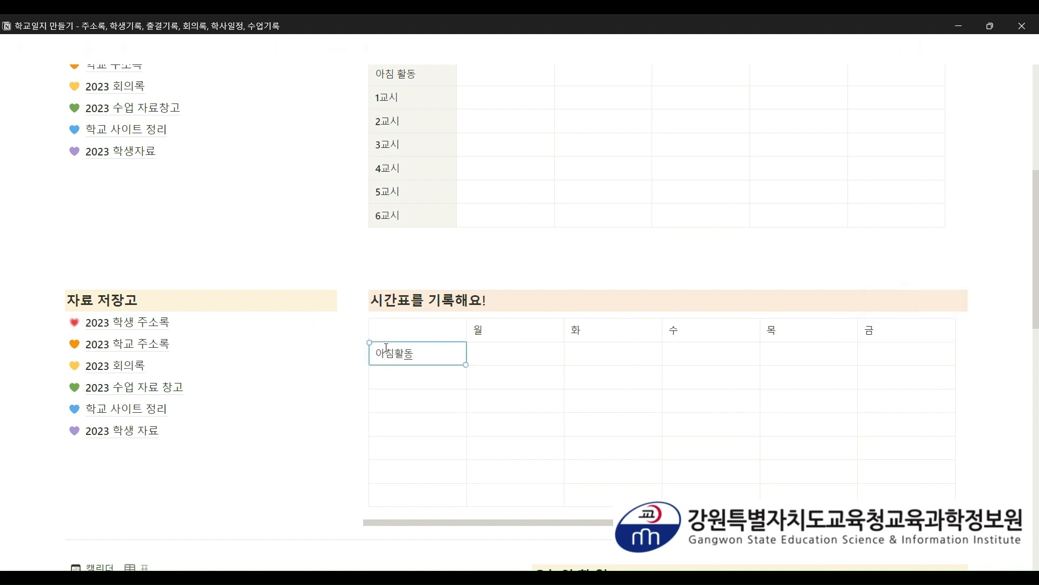
key("Return")
type("1교시")
key("Return")
type("2")
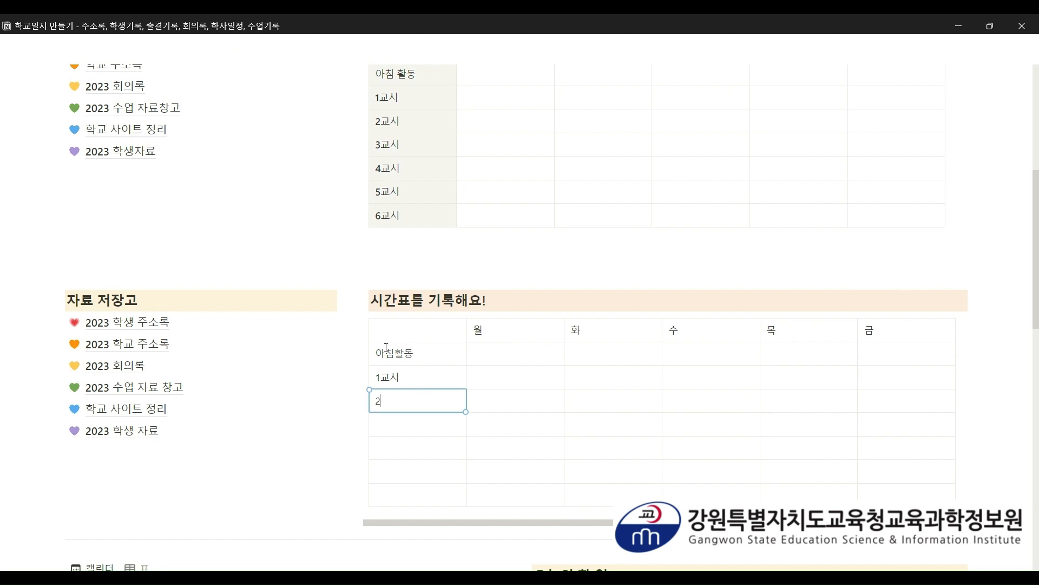
key("Return")
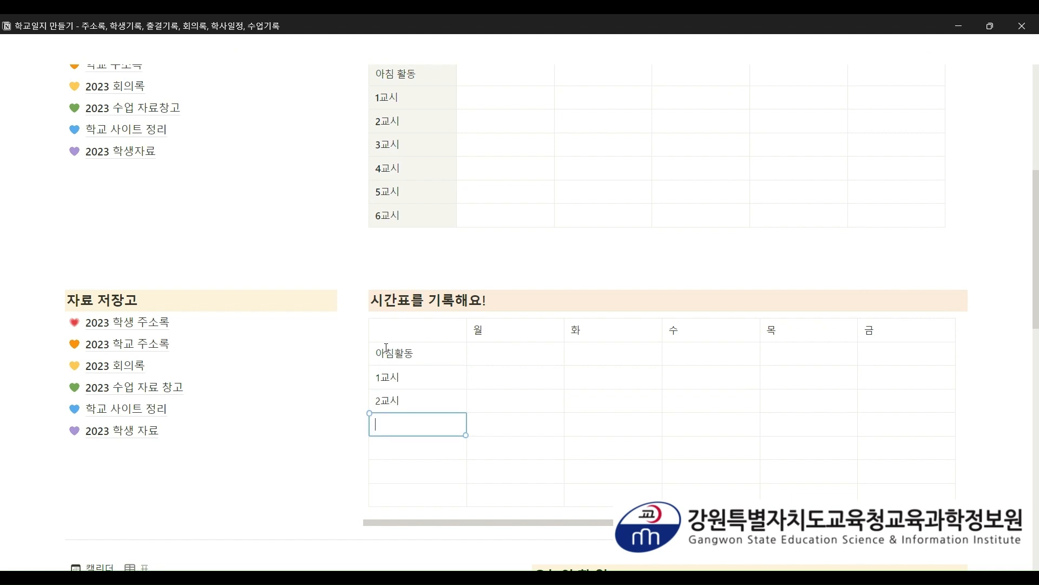
key("Return")
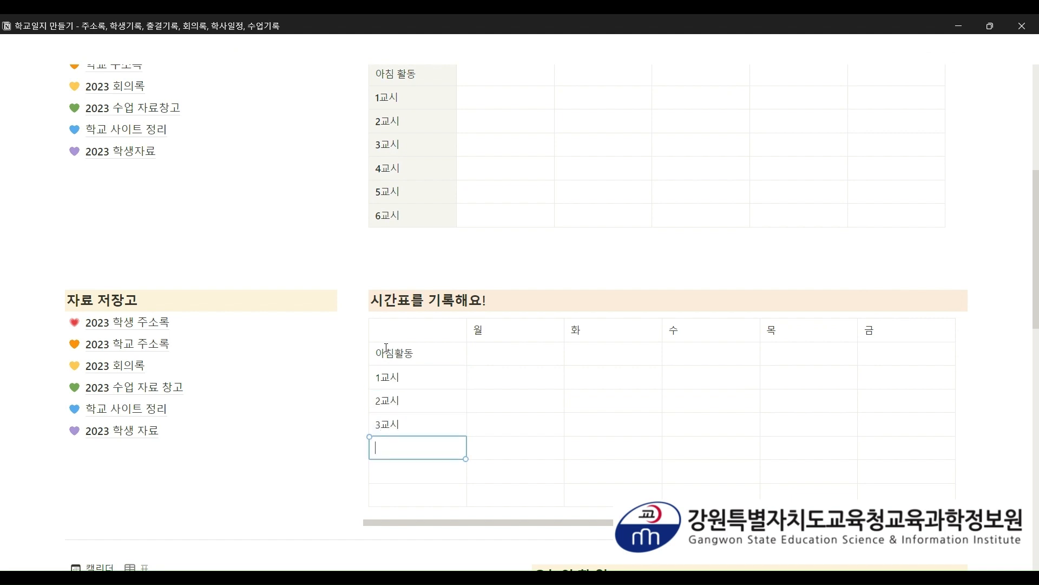
key("Return")
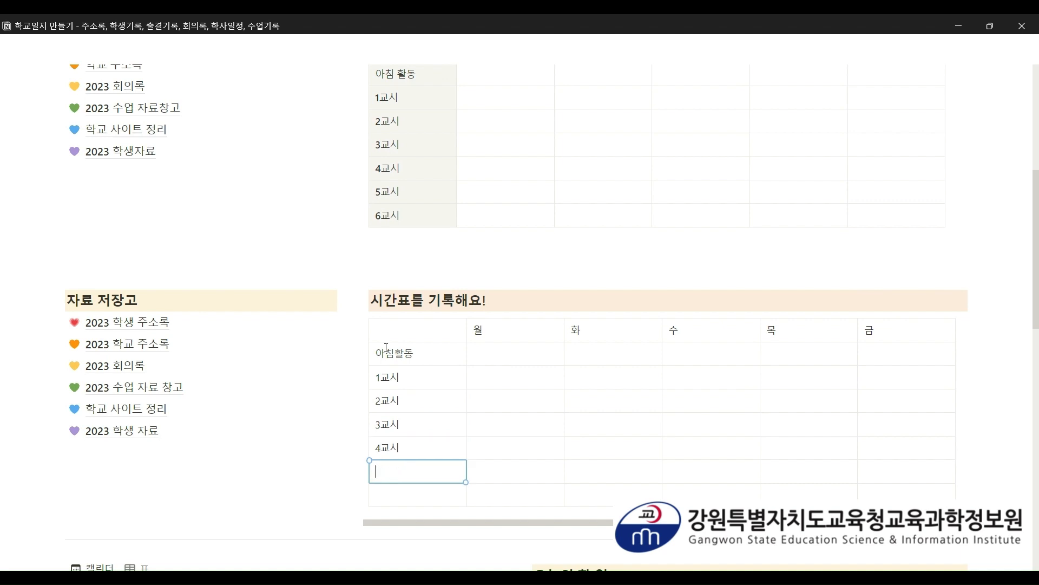
type("5교시")
key("Return")
type("6교시")
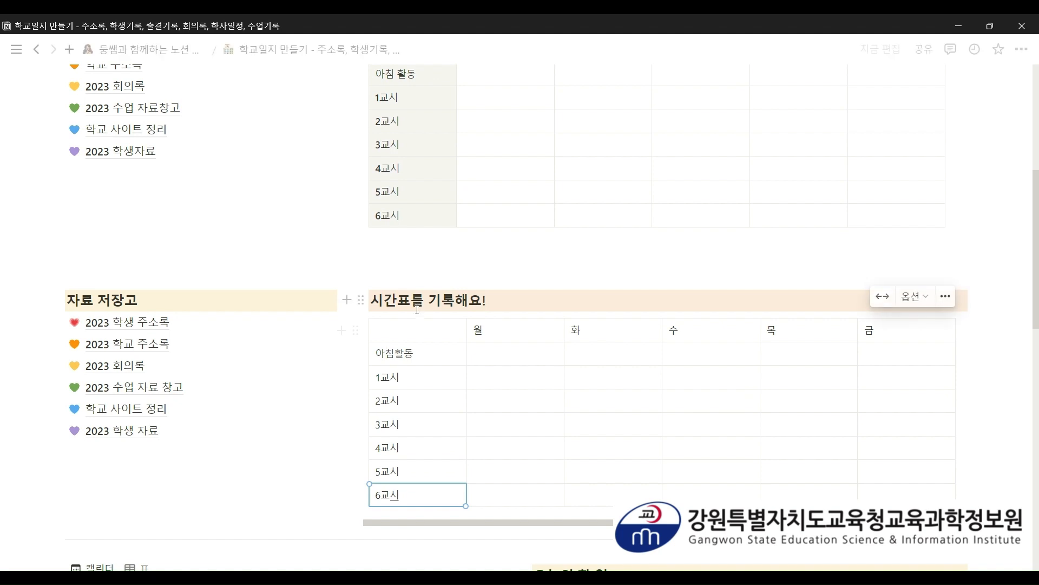
scroll(415, 318, "down", 1)
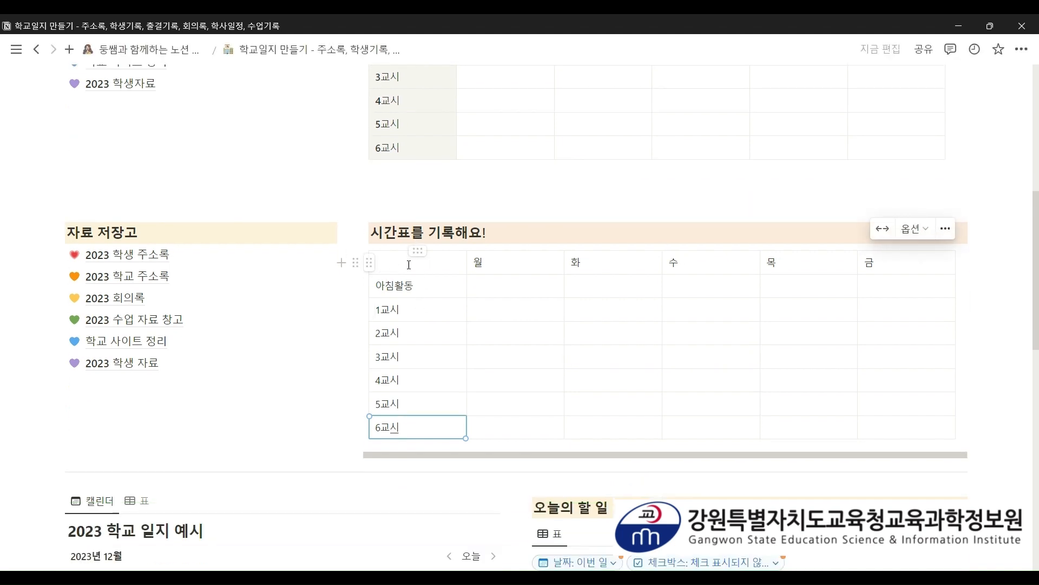
scroll(439, 295, "up", 1)
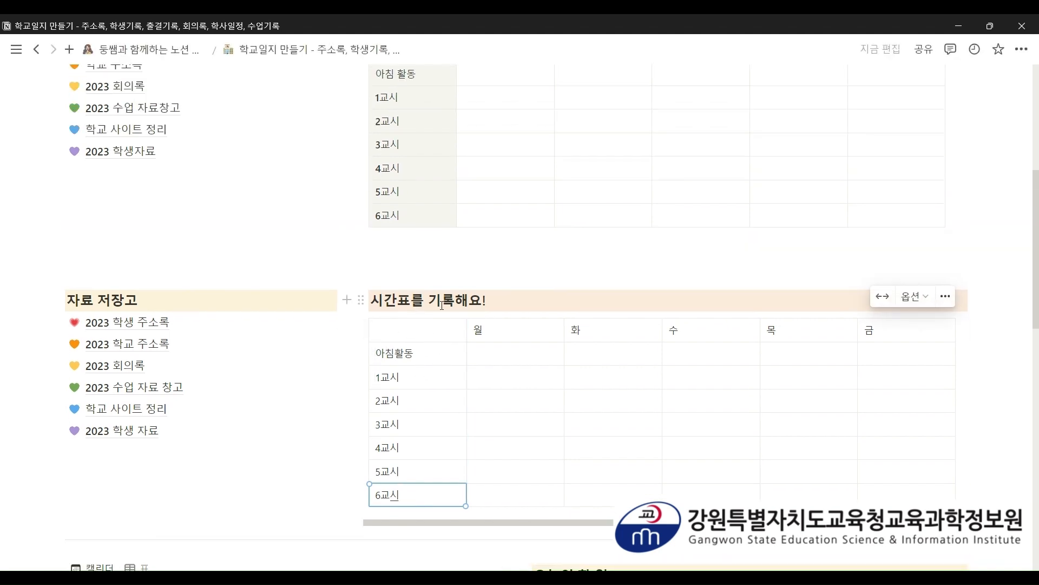
scroll(440, 304, "up", 2)
scroll(442, 305, "down", 3)
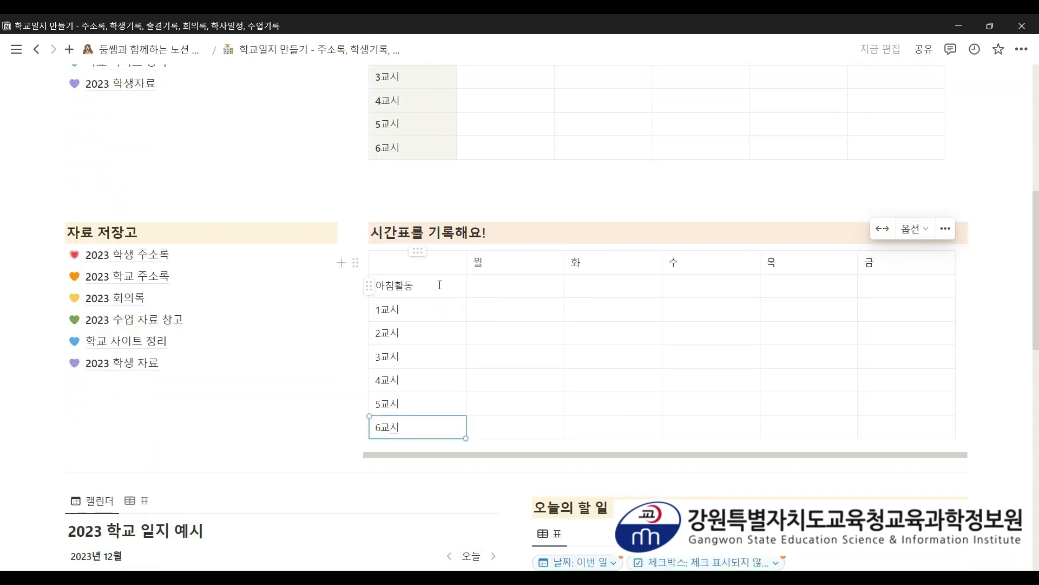
scroll(427, 267, "up", 3)
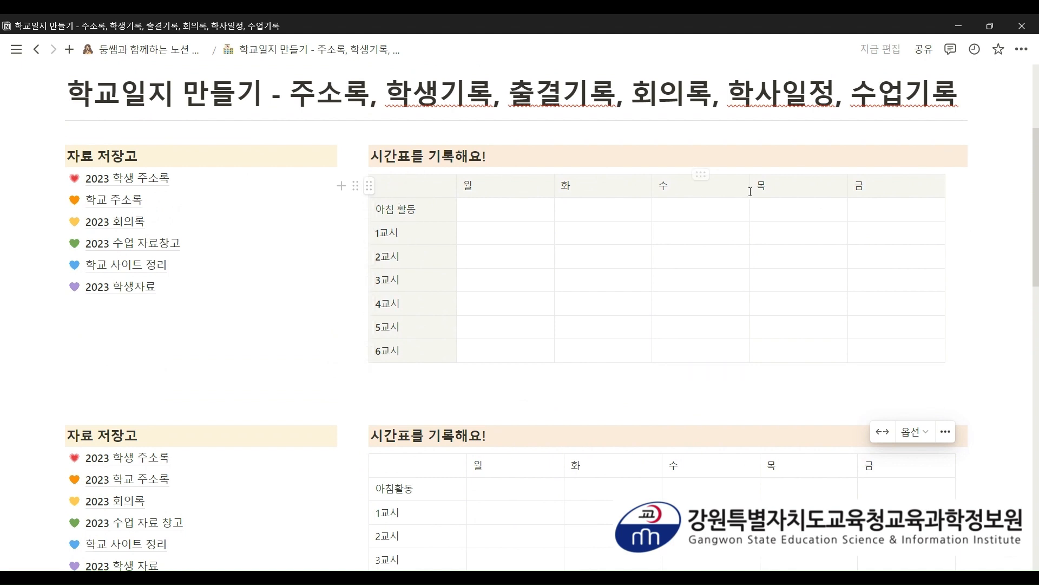
scroll(810, 195, "down", 2)
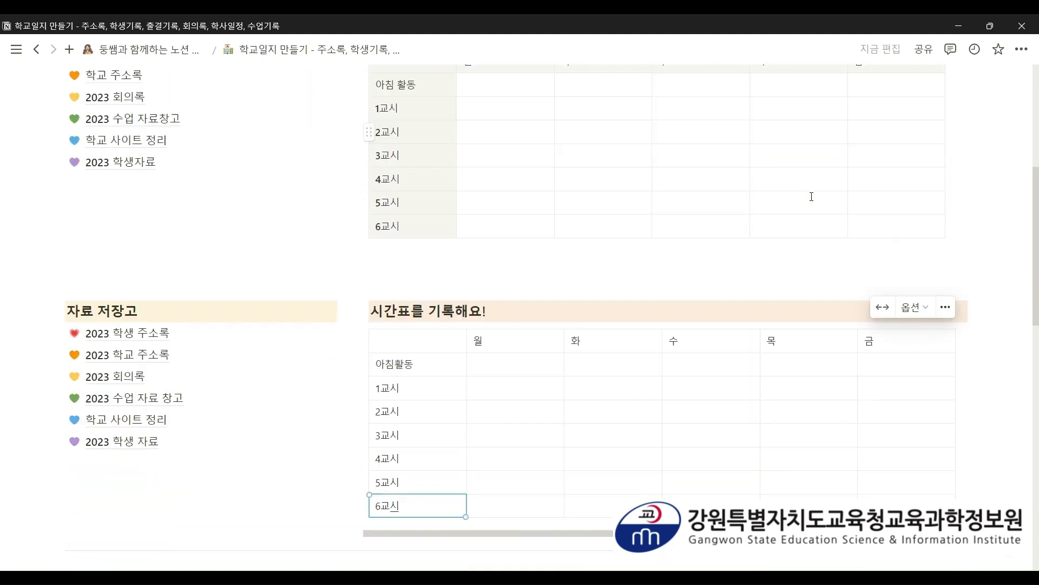
- Make the top row a header row with a yellow background
left_click(370, 331)
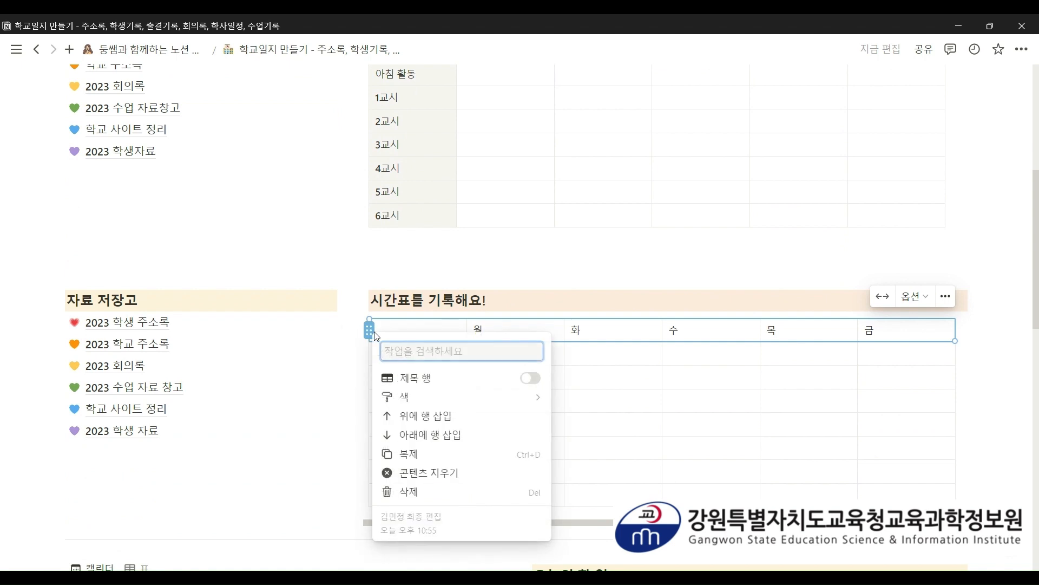
left_click(531, 378)
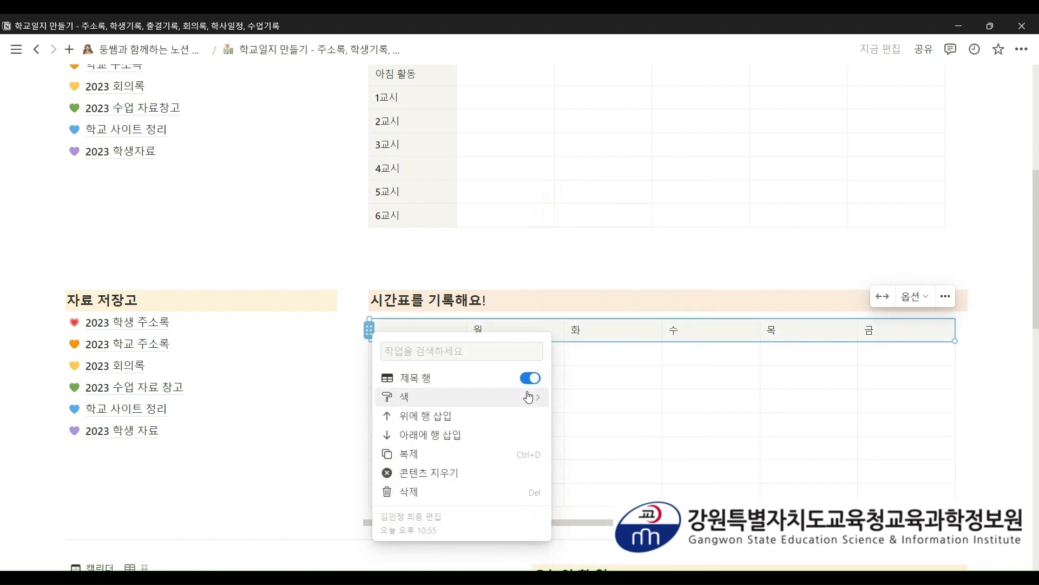
mouse_move(529, 397)
scroll(607, 439, "down", 1)
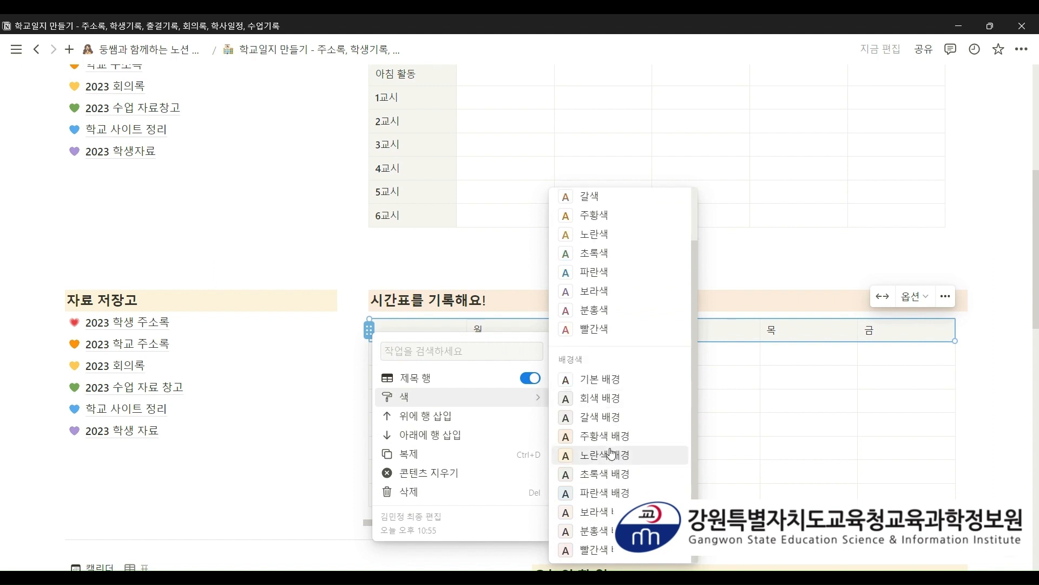
left_click(609, 436)
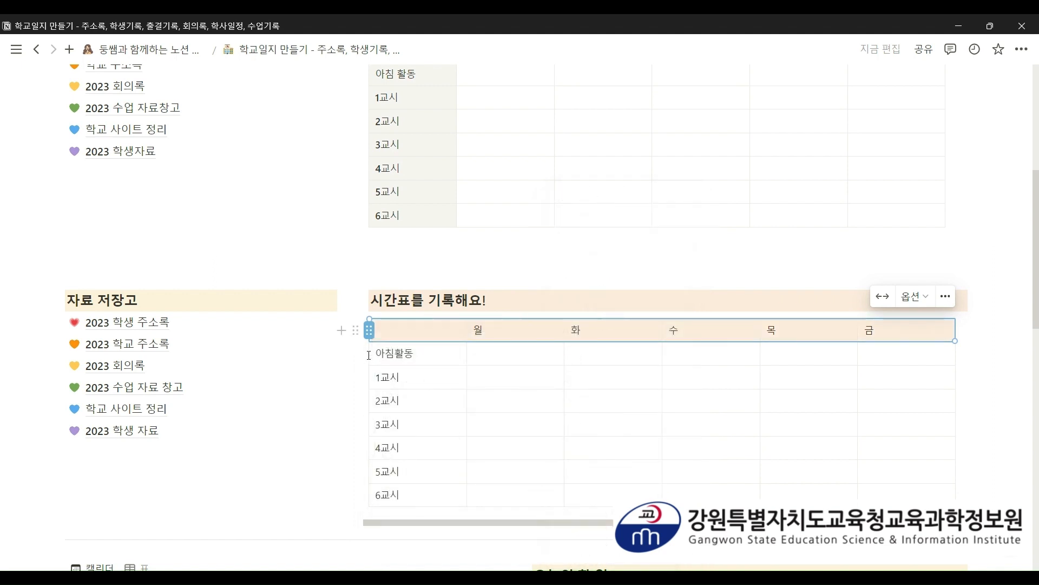
left_click(370, 331)
mouse_move(533, 397)
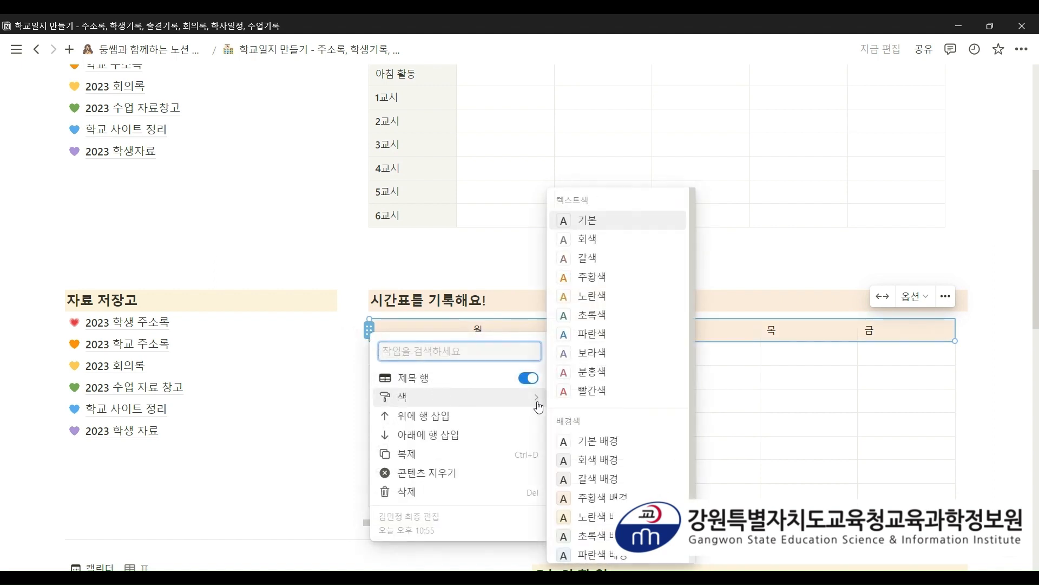
scroll(605, 494, "down", 1)
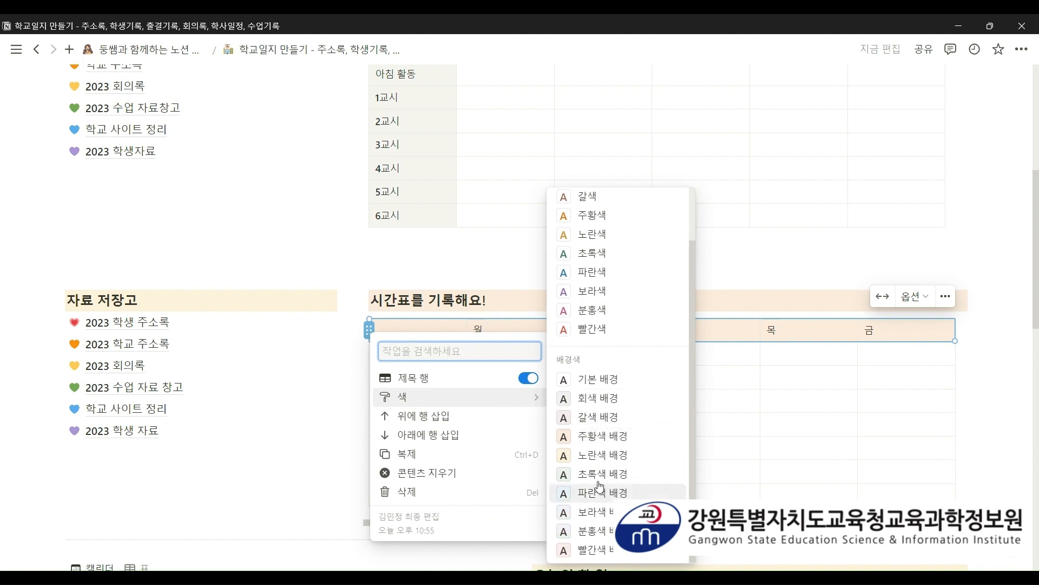
left_click(594, 461)
left_click(739, 409)
scroll(739, 411, "down", 1)
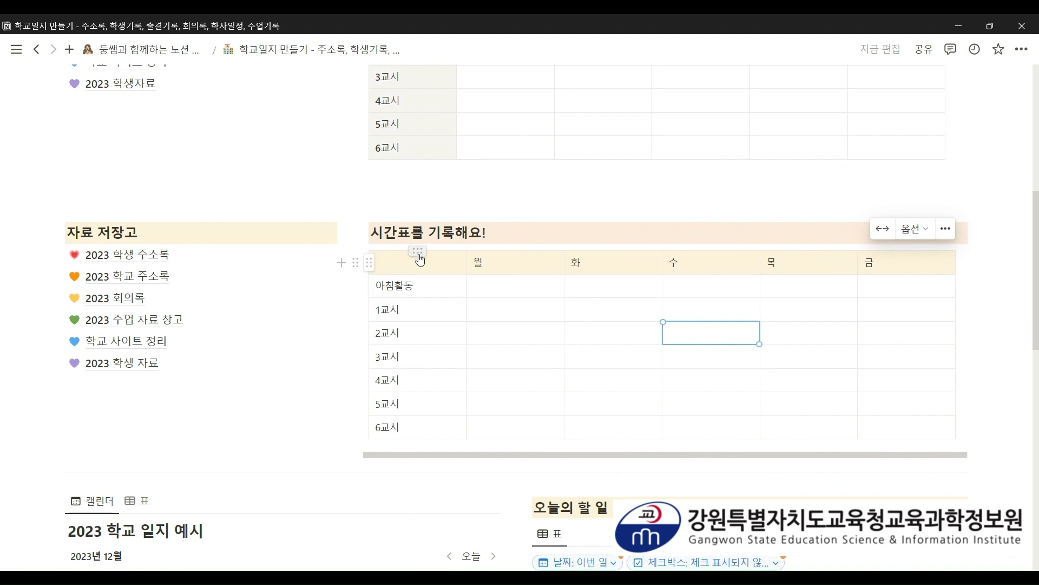
- Make the first column a header column with a light green background
left_click(420, 253)
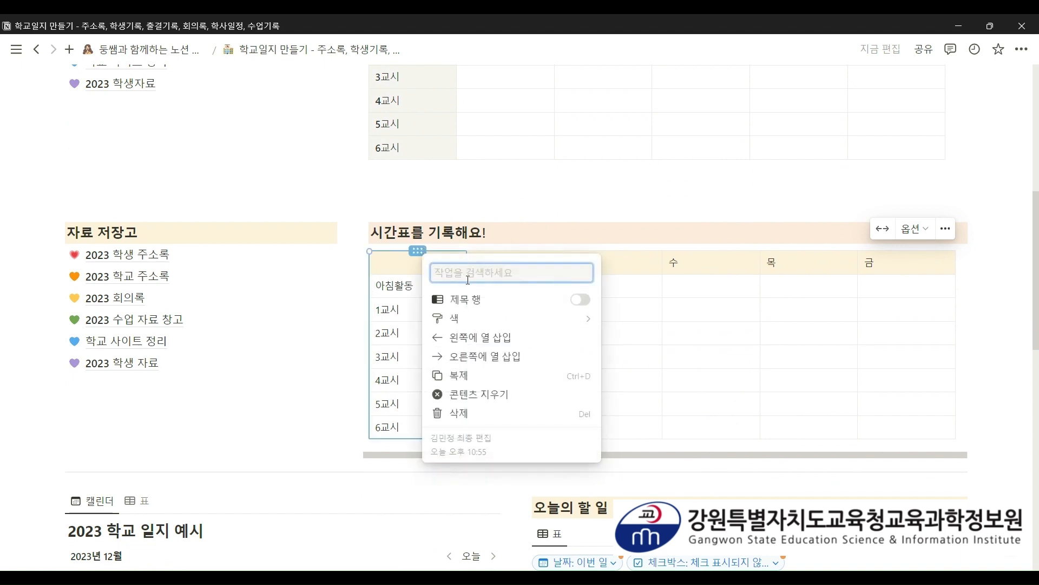
left_click(580, 299)
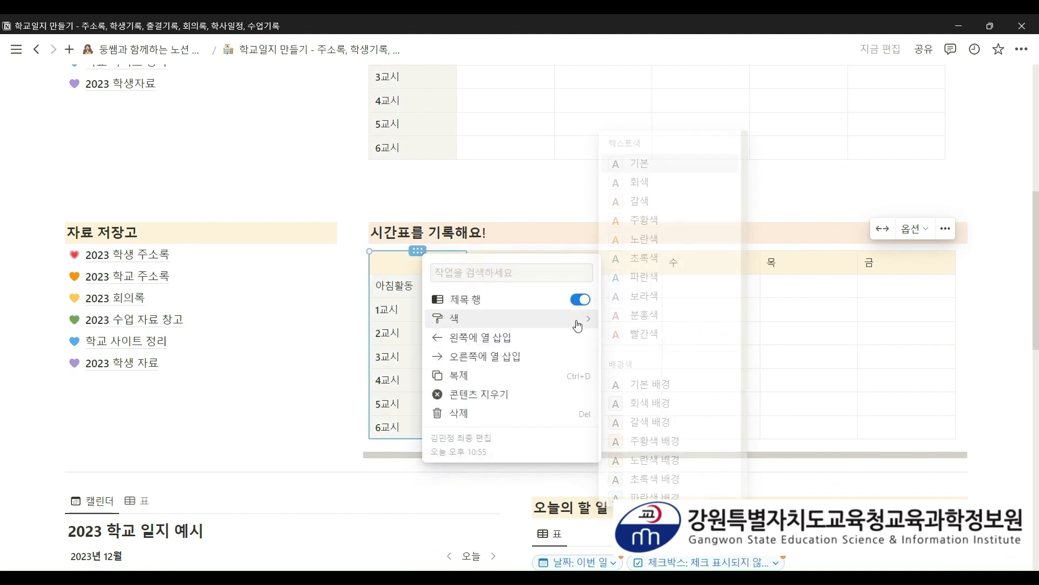
left_click(581, 325)
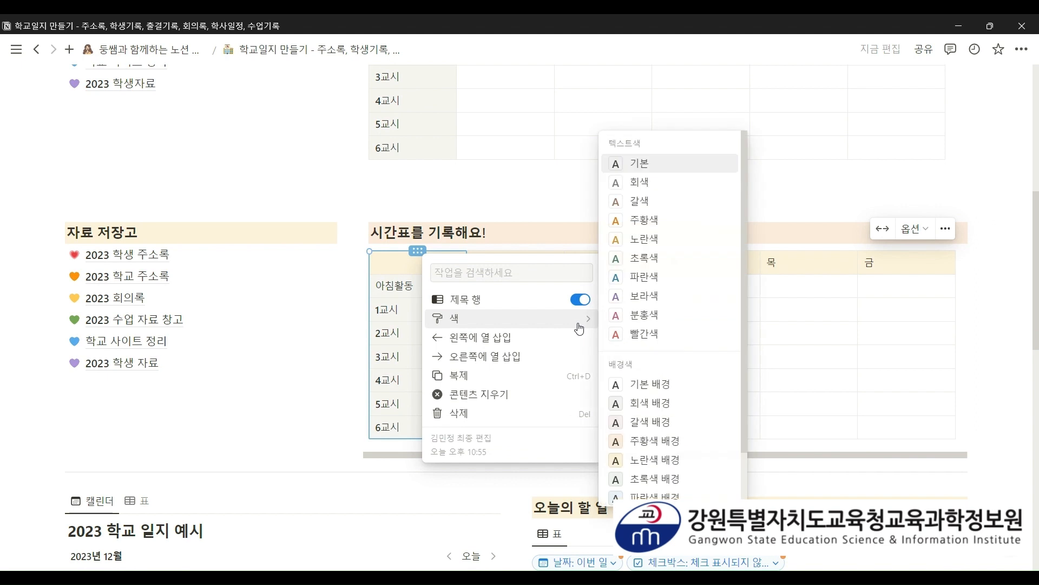
left_click(653, 479)
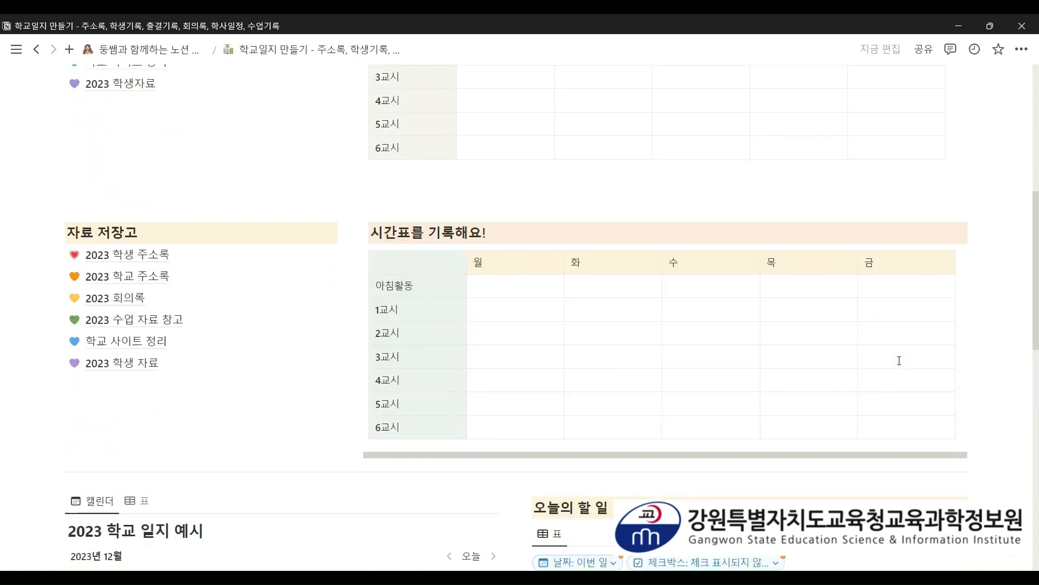
- Fill the 아침활동 row with 독서, 리코더, 한자쓰기, 영어단어외우기, 독서
left_click(516, 285)
type("독서")
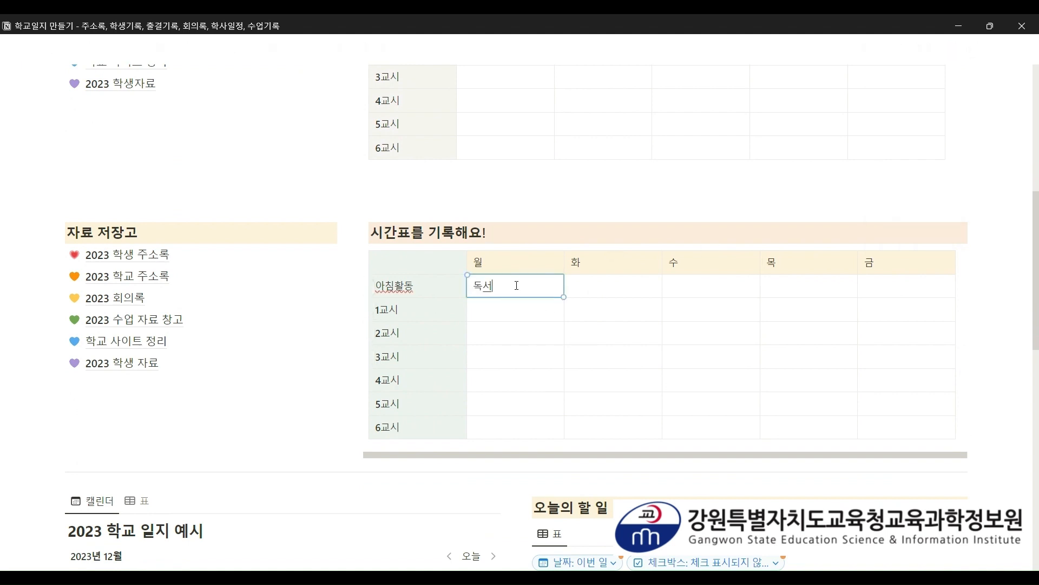
key("Tab")
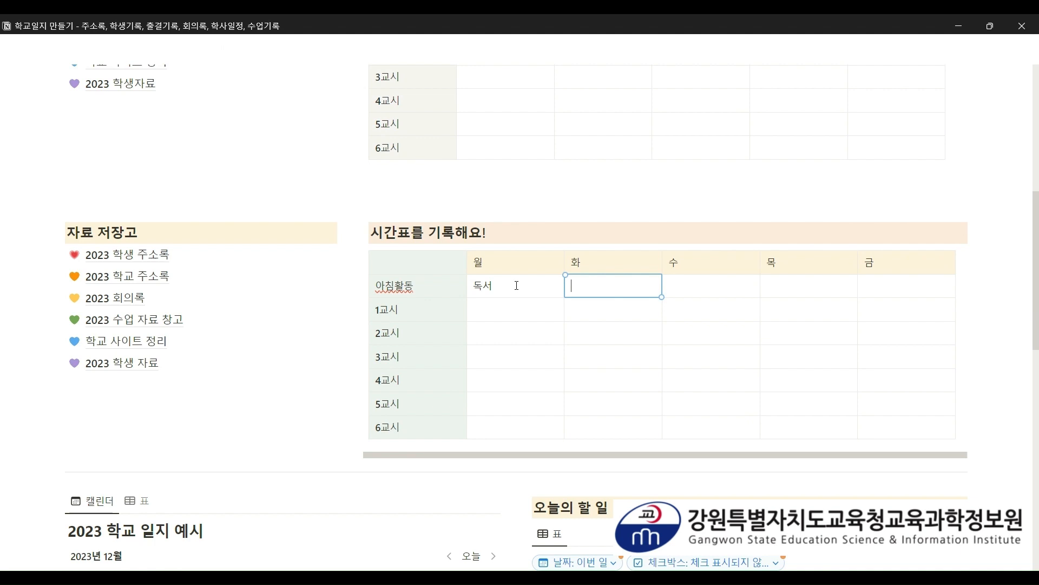
type("리코더")
key("Tab")
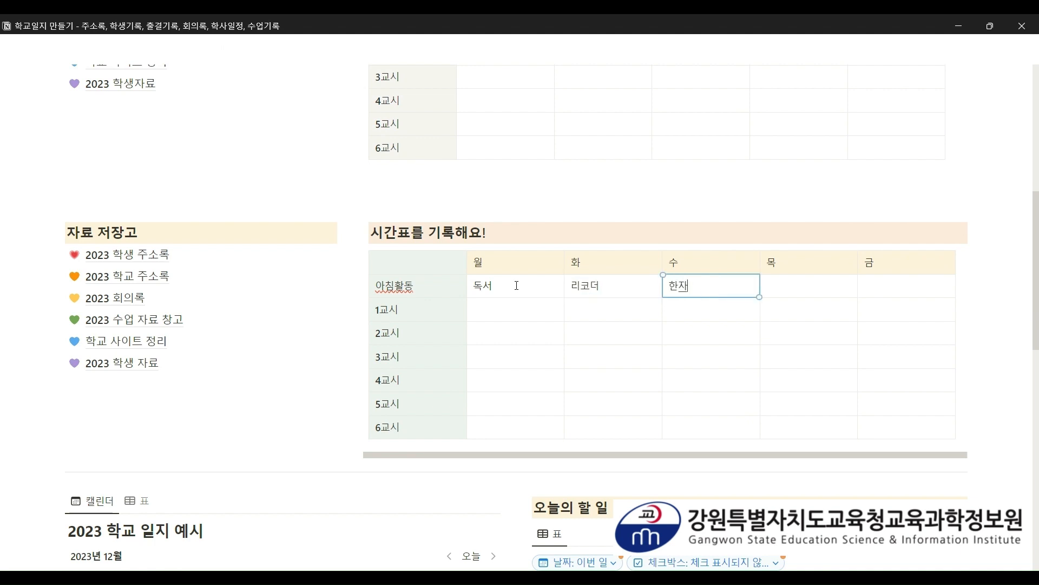
key("Tab")
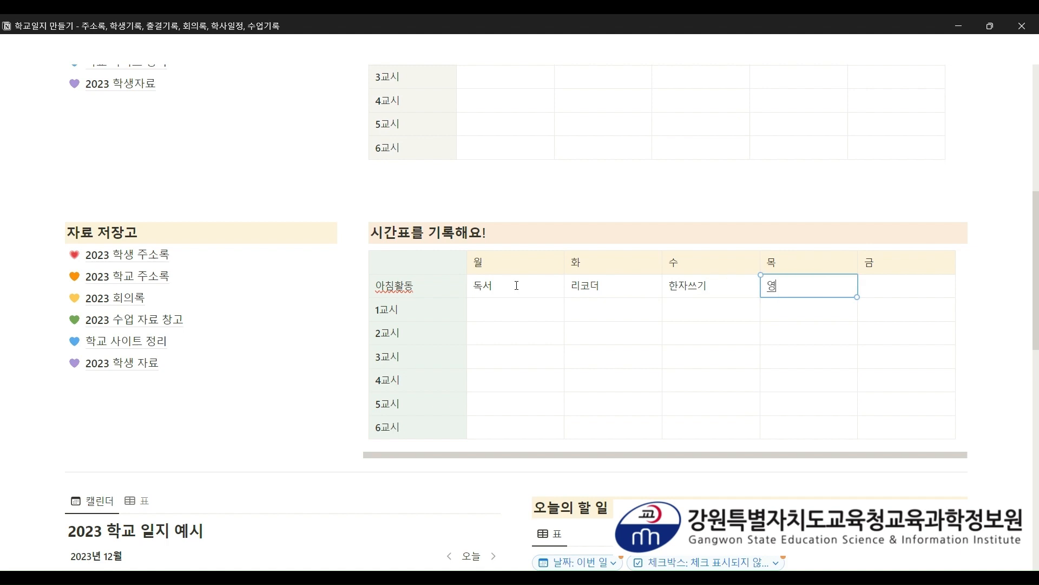
type("영어단ㅇ")
type("어외우기")
key("Tab")
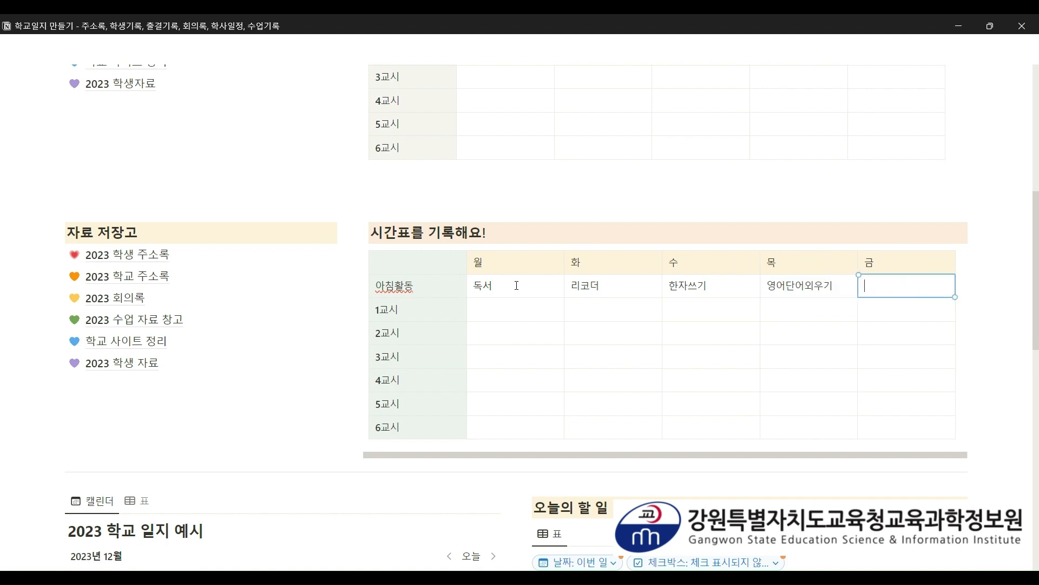
key("Down")
- Fill Monday's periods with 영어, 영어, 과학, 과학, 체육, 창체
key("Left")
key("Left")
key("Left")
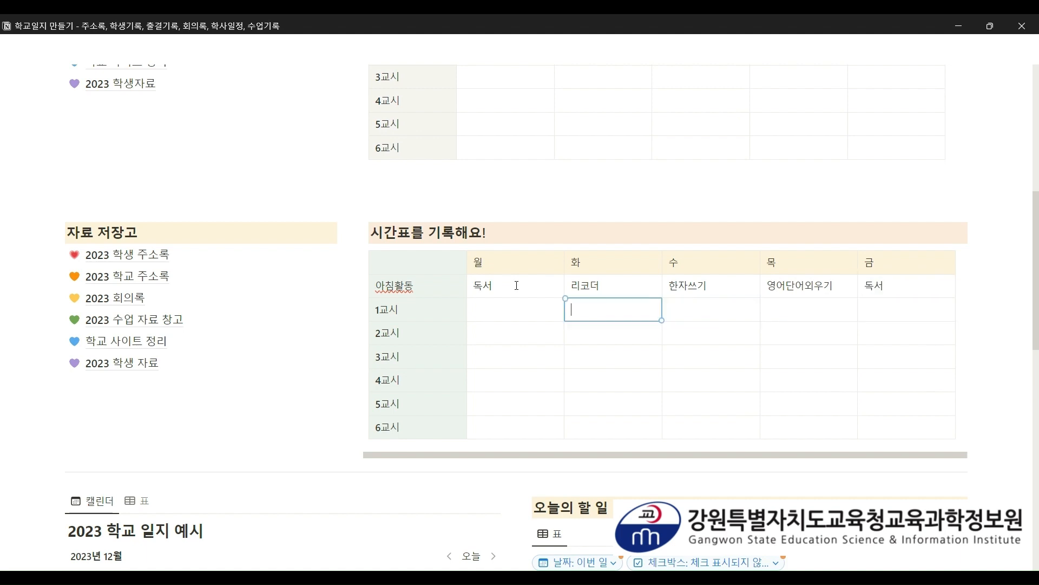
type("영어")
key("Down")
type("ㅇ")
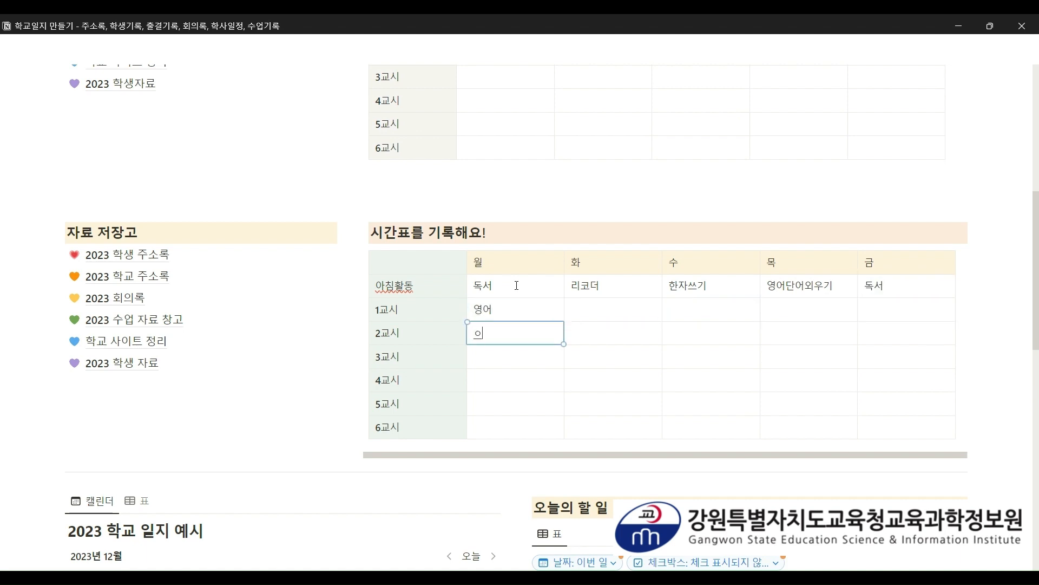
type("영어")
key("Down")
type("과하")
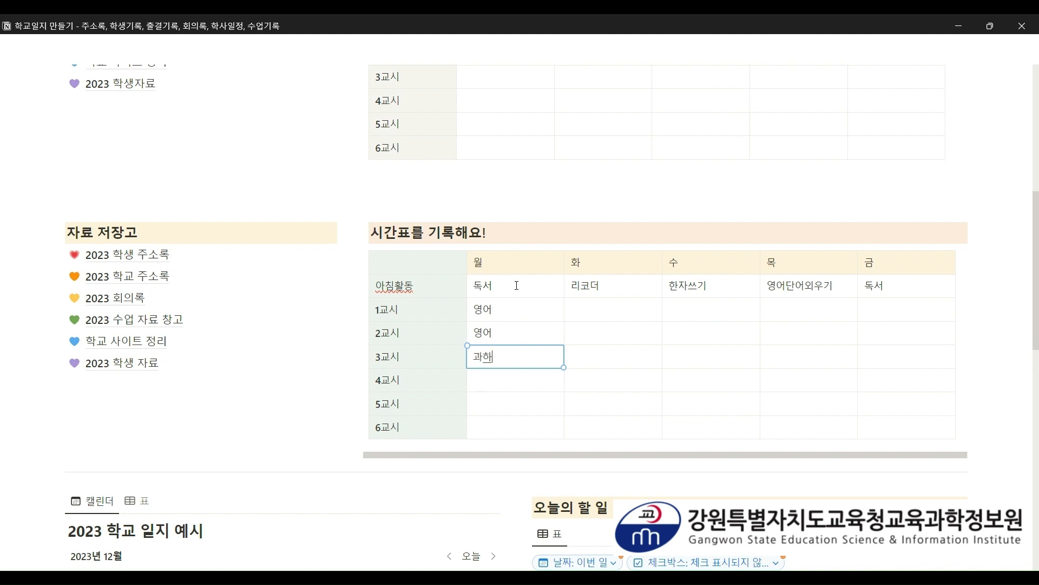
type("ㄱ")
key("Down")
type("과학")
key("Down")
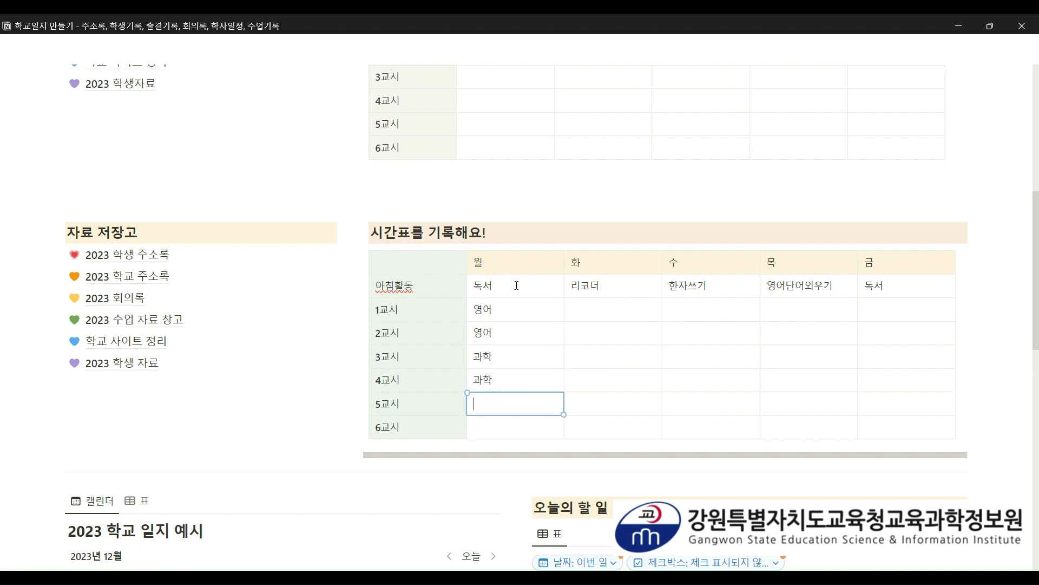
type("체육")
key("Down")
type("ㅊ")
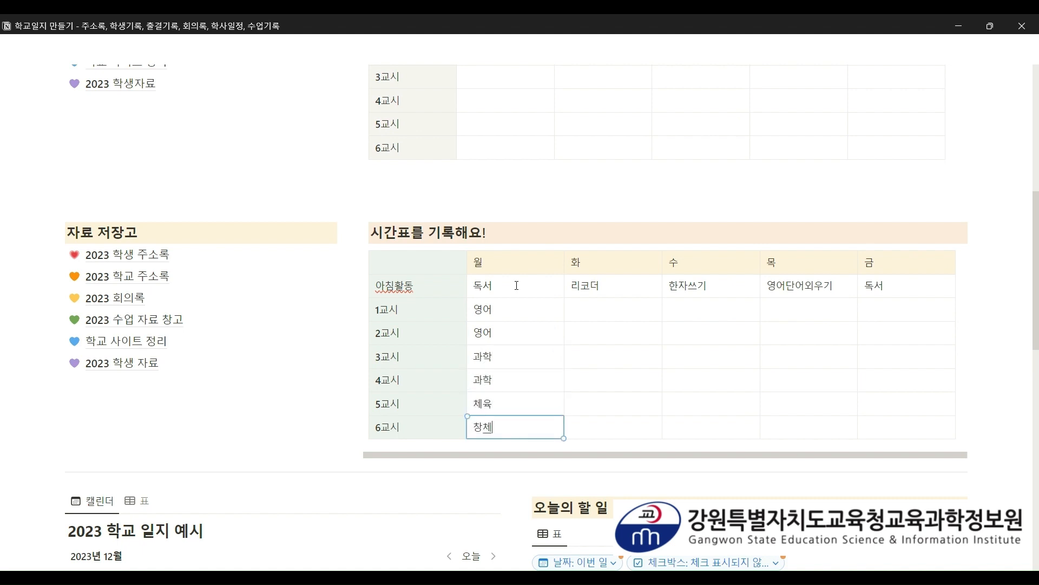
left_click(1000, 279)
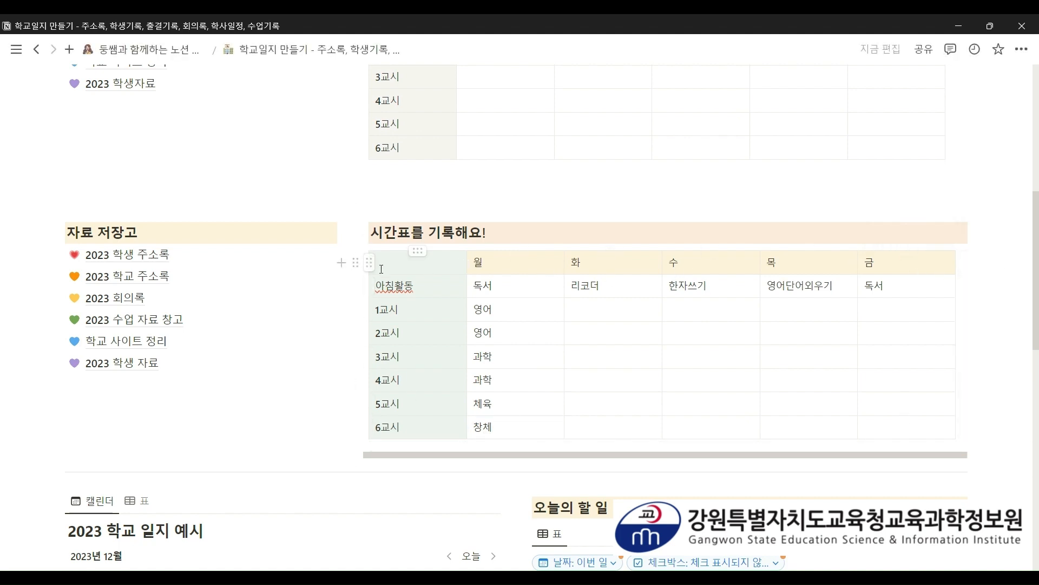
scroll(988, 323, "up", 1)
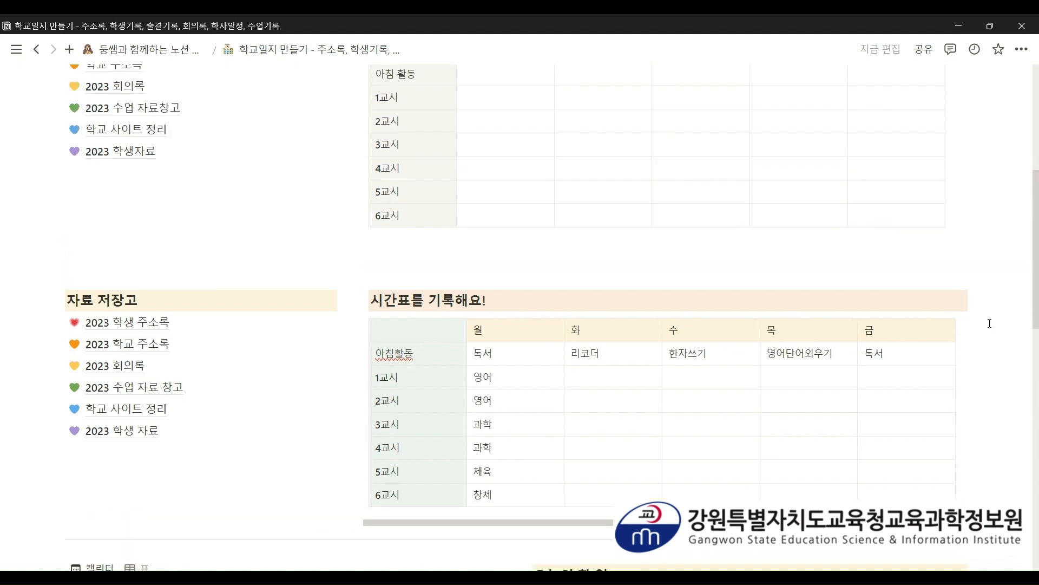
scroll(979, 367, "down", 1)
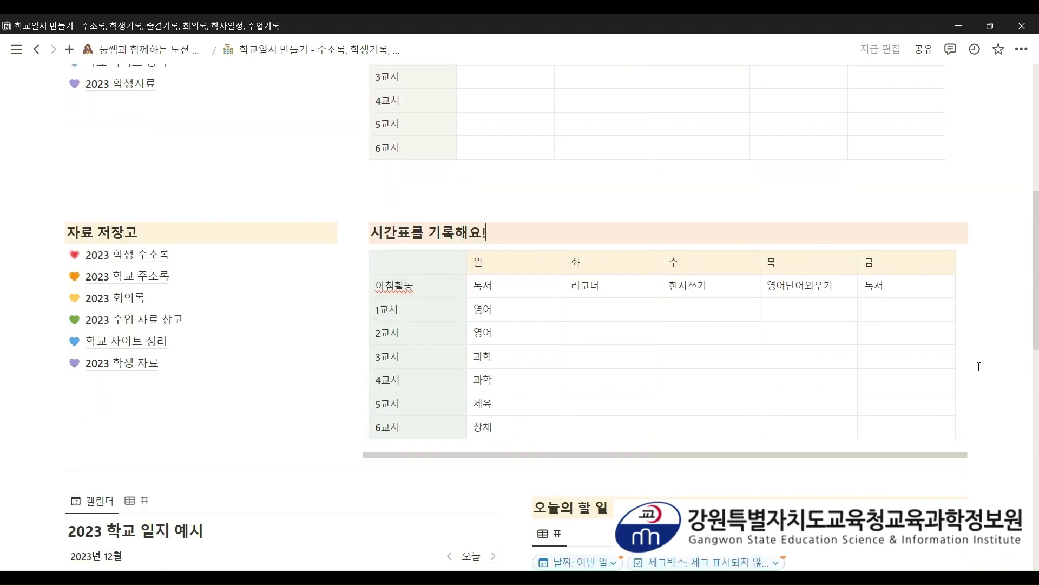
scroll(978, 367, "up", 2)
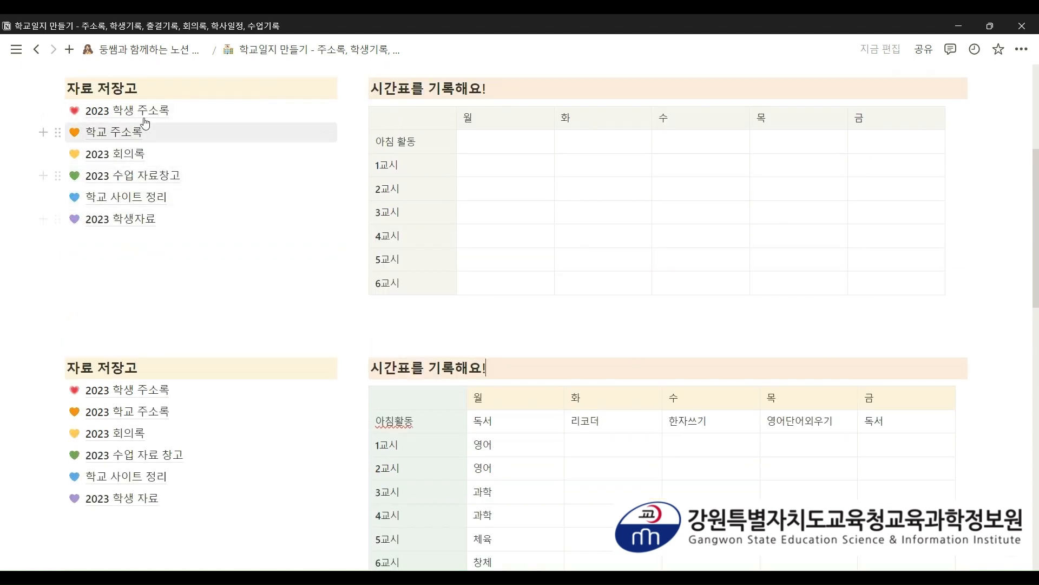
mouse_move(145, 115)
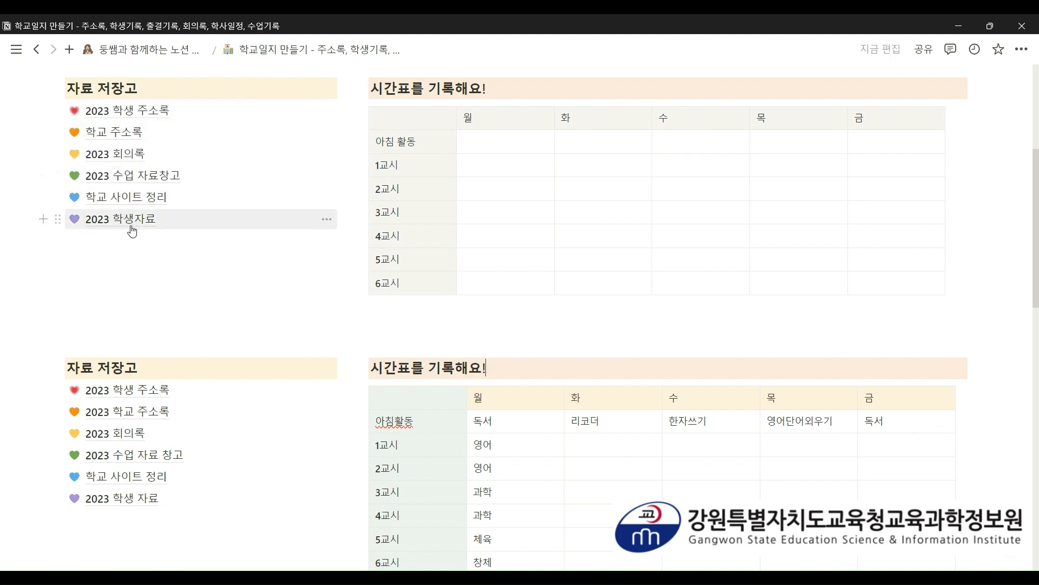
left_click(142, 110)
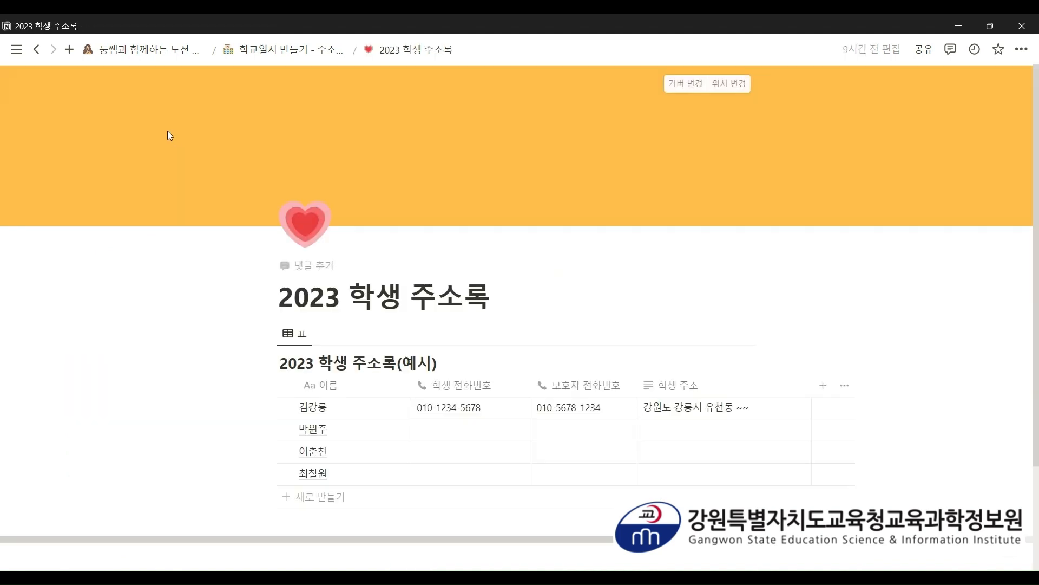
scroll(498, 205, "down", 2)
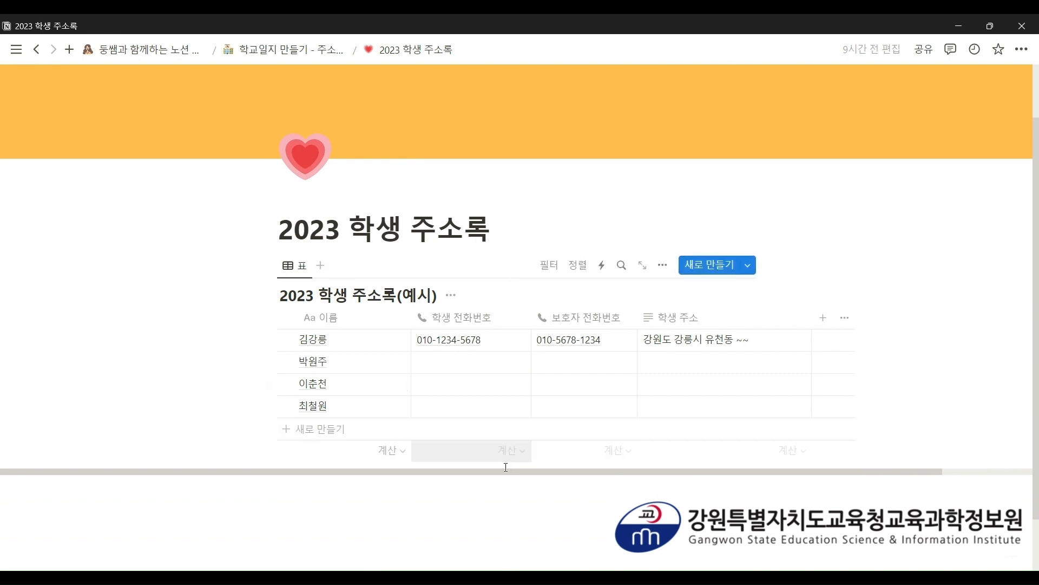
left_click_drag(503, 473, 544, 463)
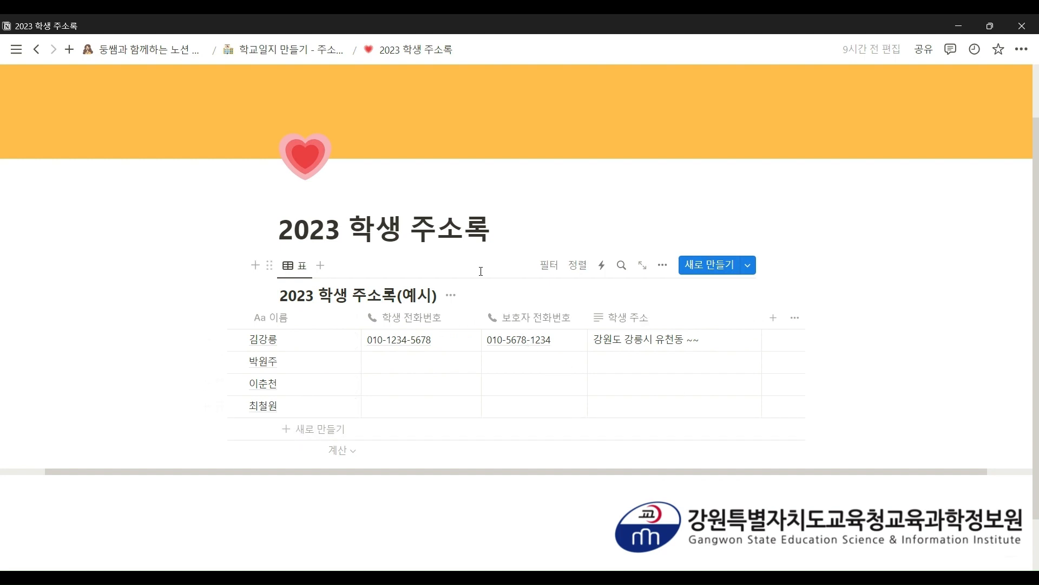
left_click(284, 49)
scroll(256, 230, "down", 6)
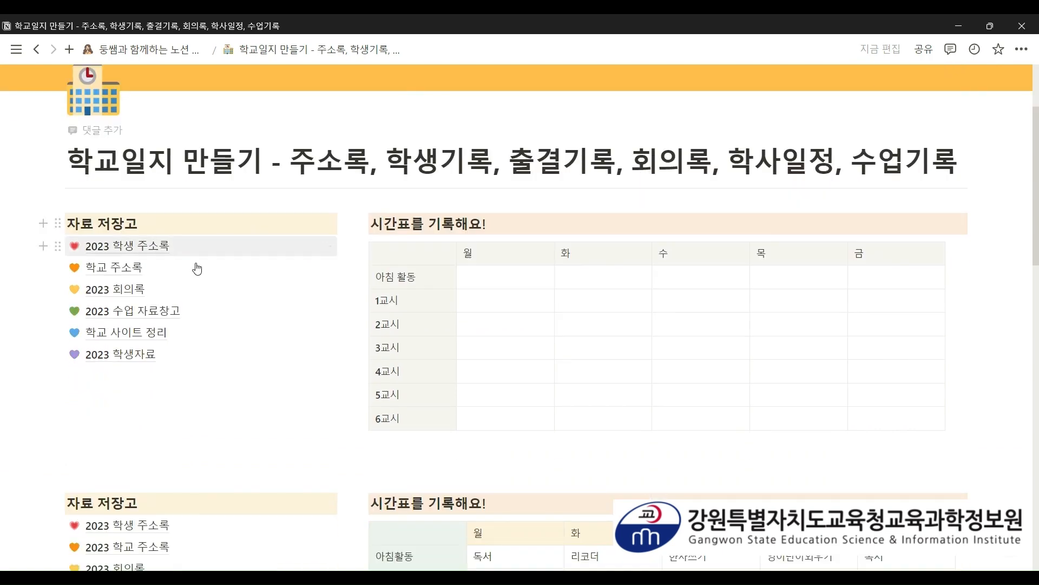
- On the blank 2023 학생 주소록 page, insert an inline table database titled '2023 학생 주소록 예시 2'
left_click(133, 391)
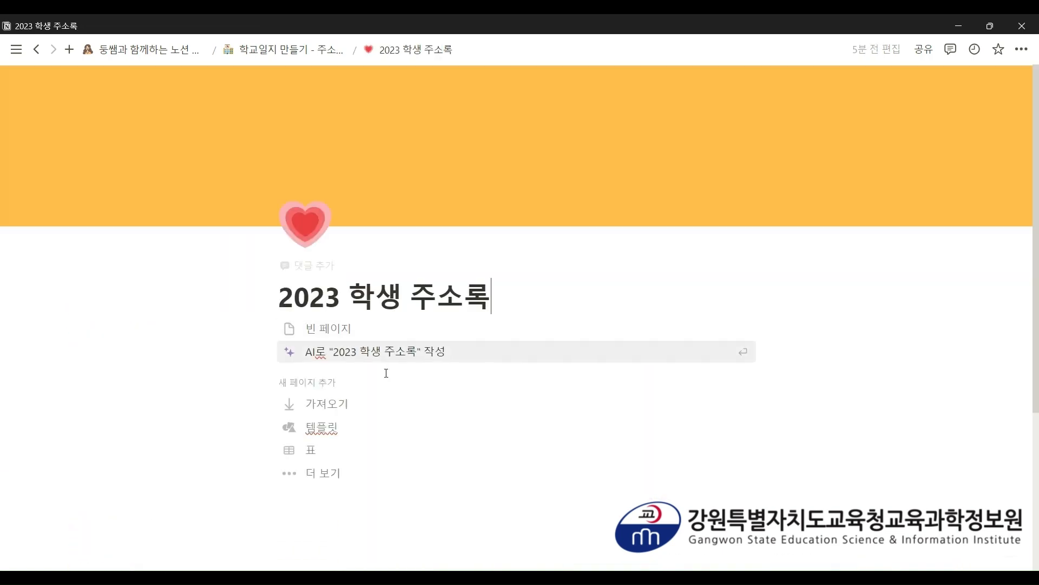
left_click(302, 512)
type("/")
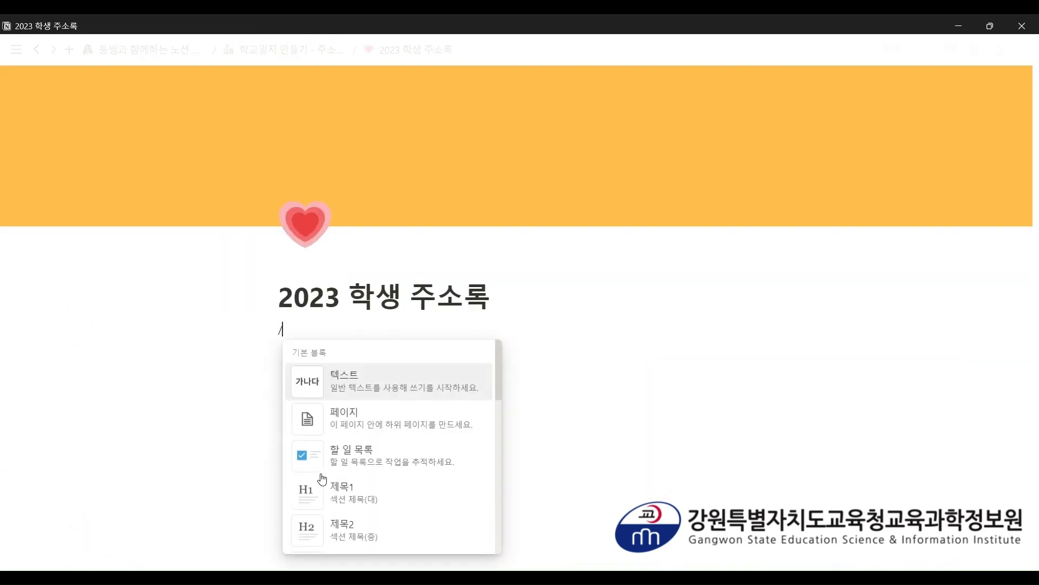
scroll(368, 453, "down", 5)
scroll(368, 453, "down", 10)
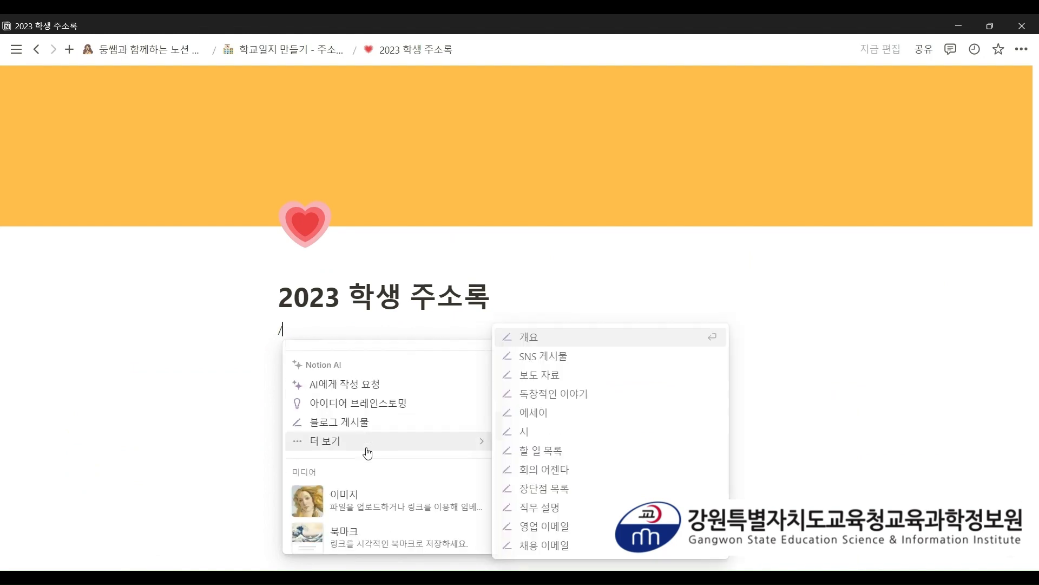
scroll(367, 453, "down", 3)
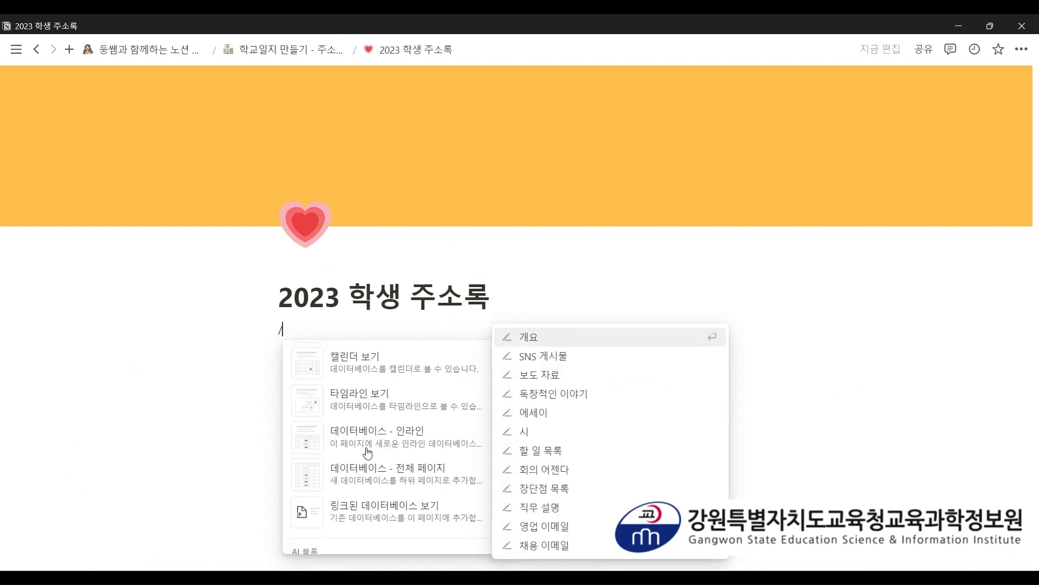
left_click(367, 449)
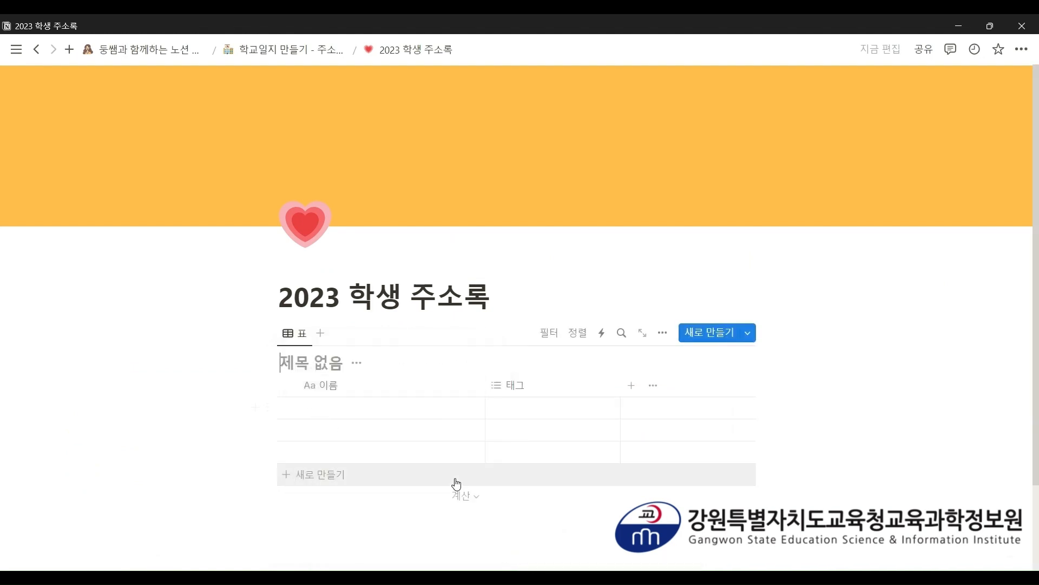
type("2023 하")
type("ㄱㅅㅇ")
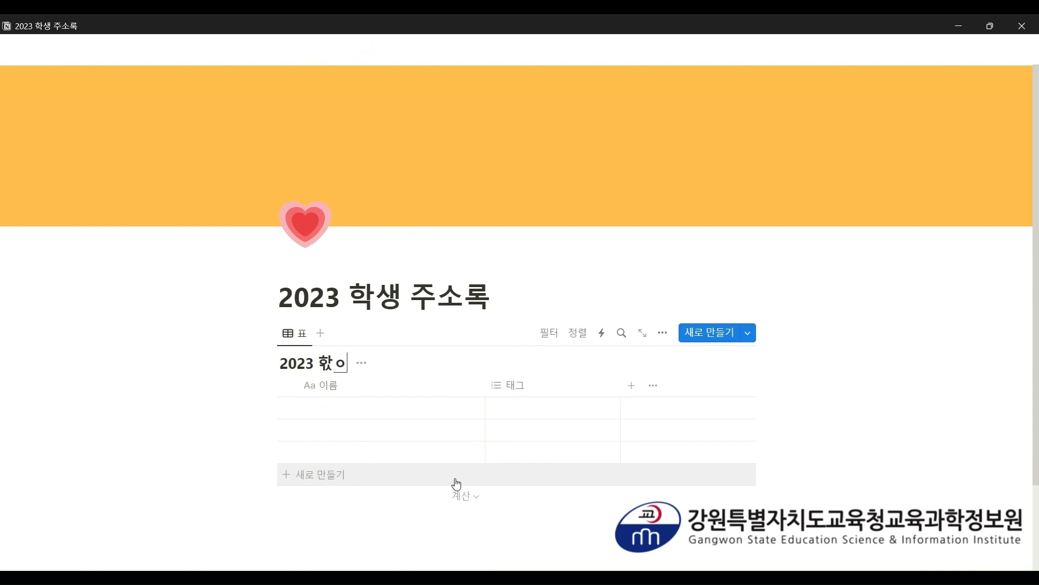
key("BackSpace")
key("BackSpace")
type("학생 ㅈㅜ소록")
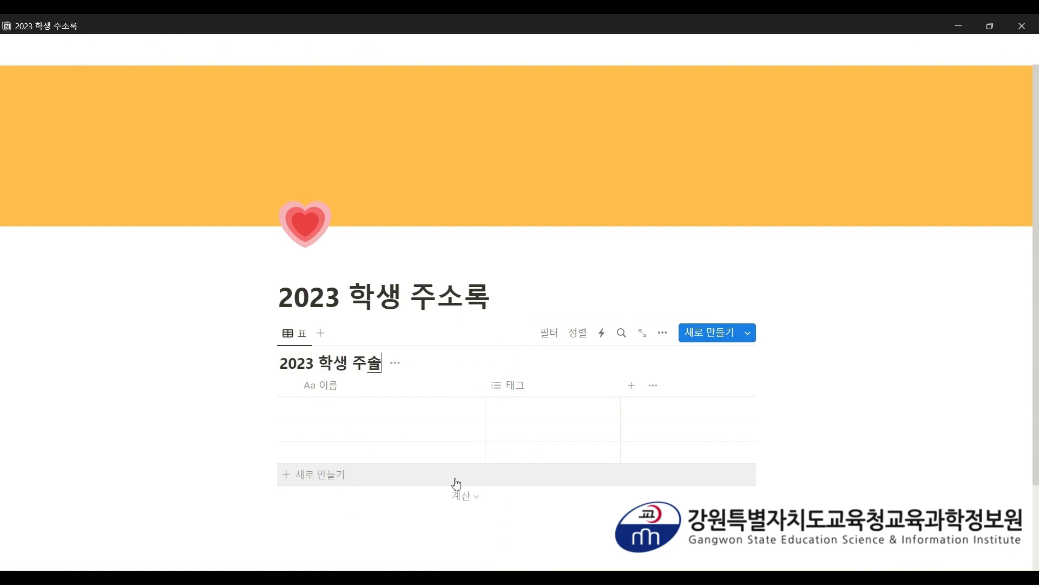
type(" 예시 2")
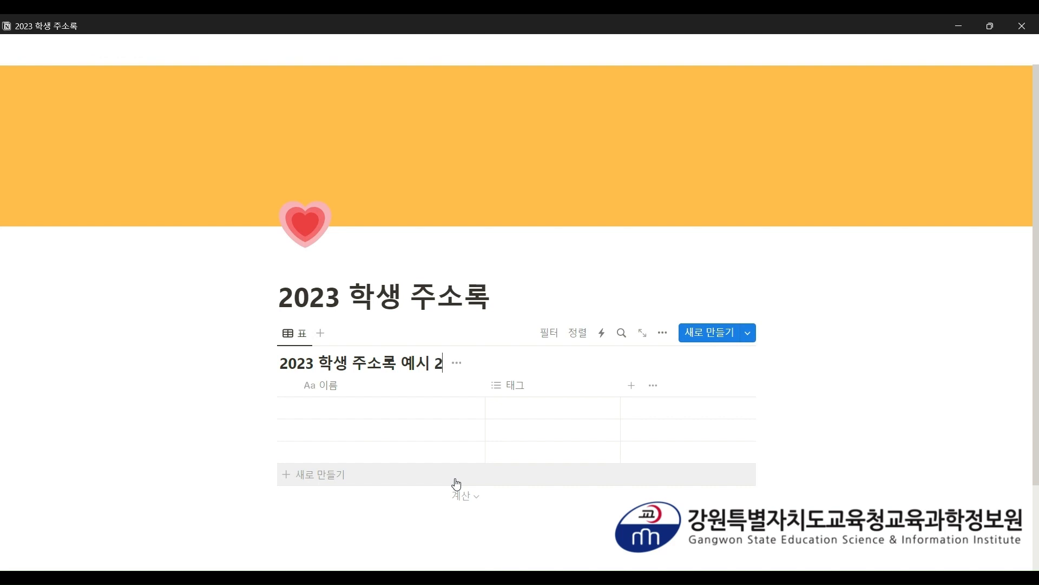
scroll(605, 301, "down", 1)
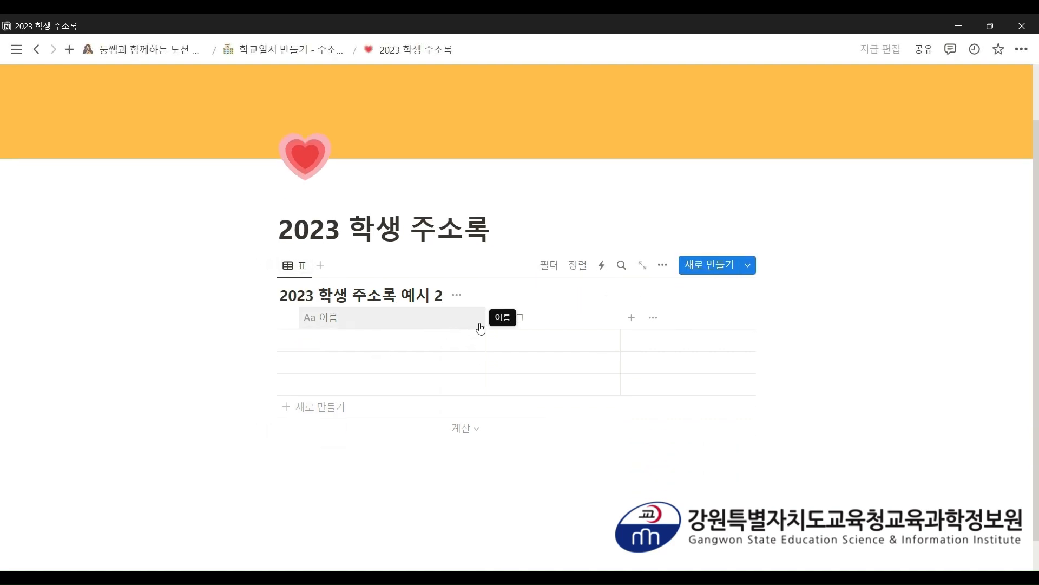
- Narrow the 이름 column and rename it to 학생 이름
left_click_drag(483, 324, 425, 320)
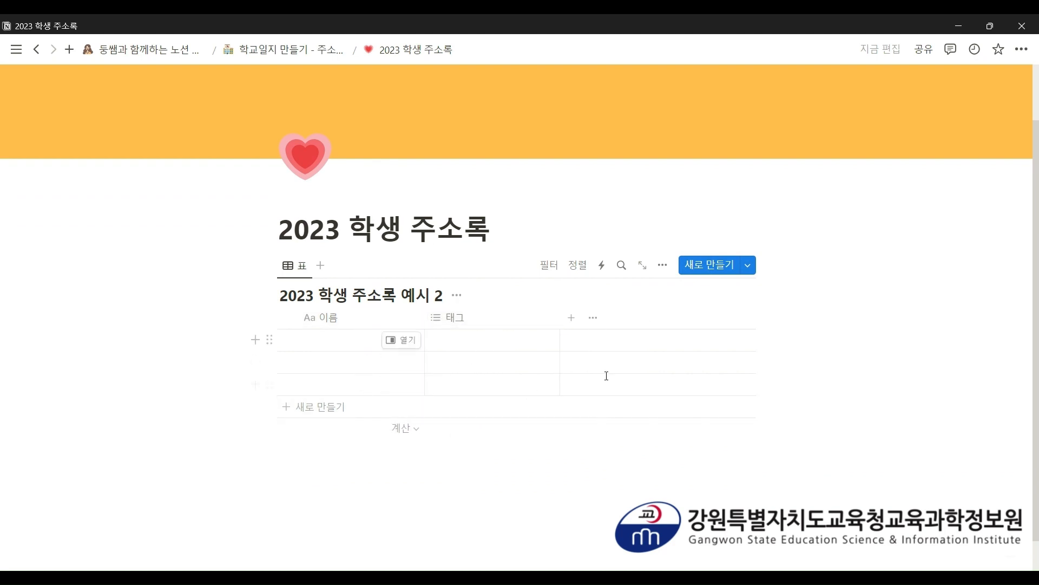
left_click(336, 318)
left_click_drag(356, 348, 335, 351)
type("학")
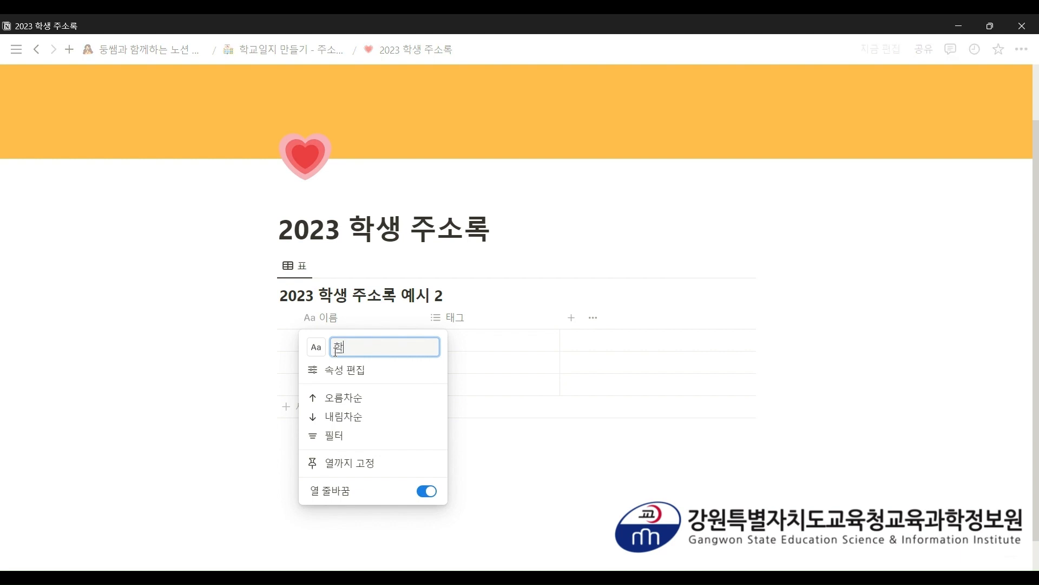
type("생 이름")
key("Return")
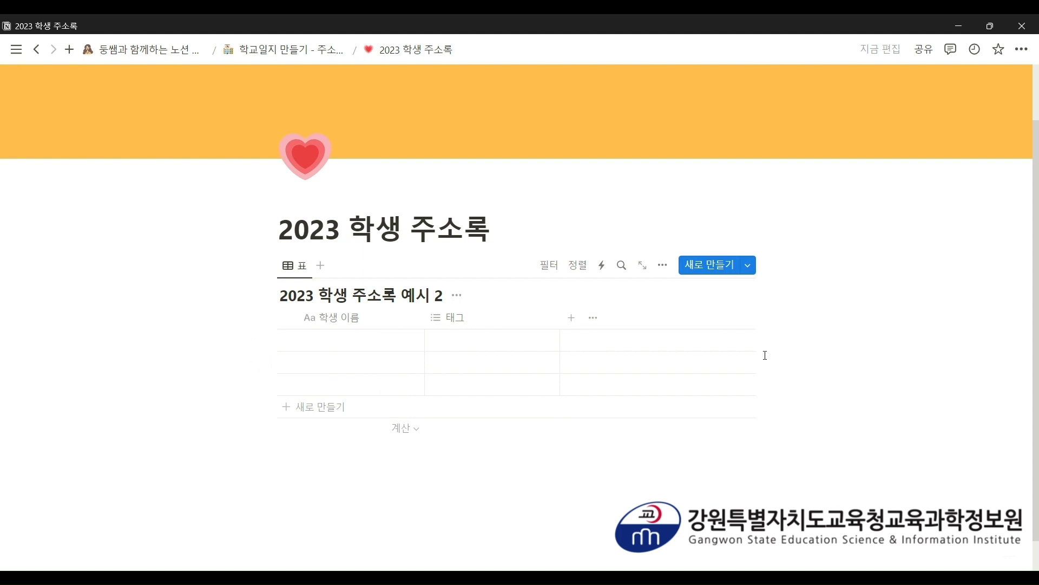
- Change the 태그 column to a phone-number type named 학생 번호
left_click(440, 324)
left_click(468, 375)
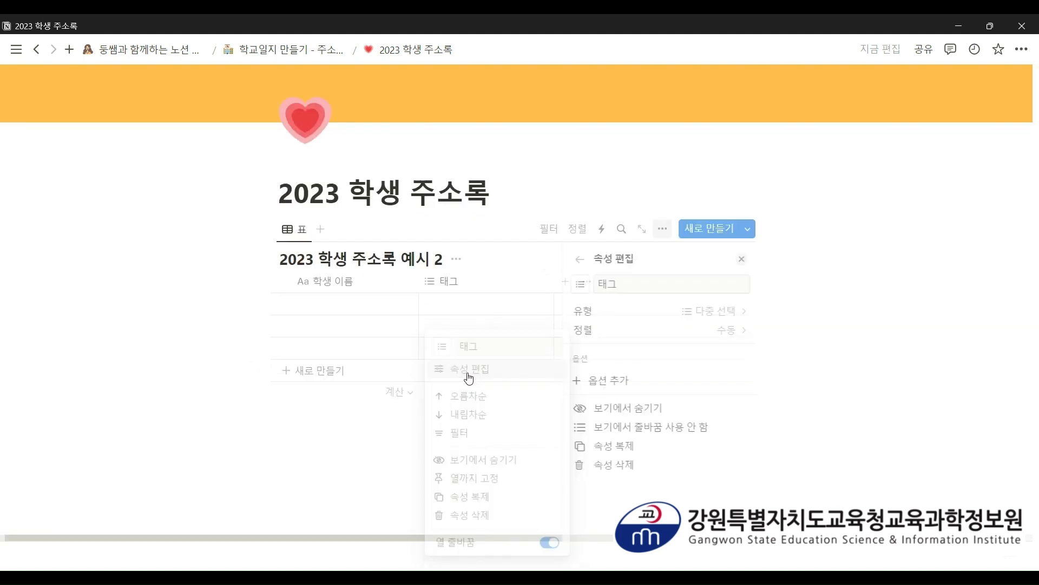
left_click(666, 316)
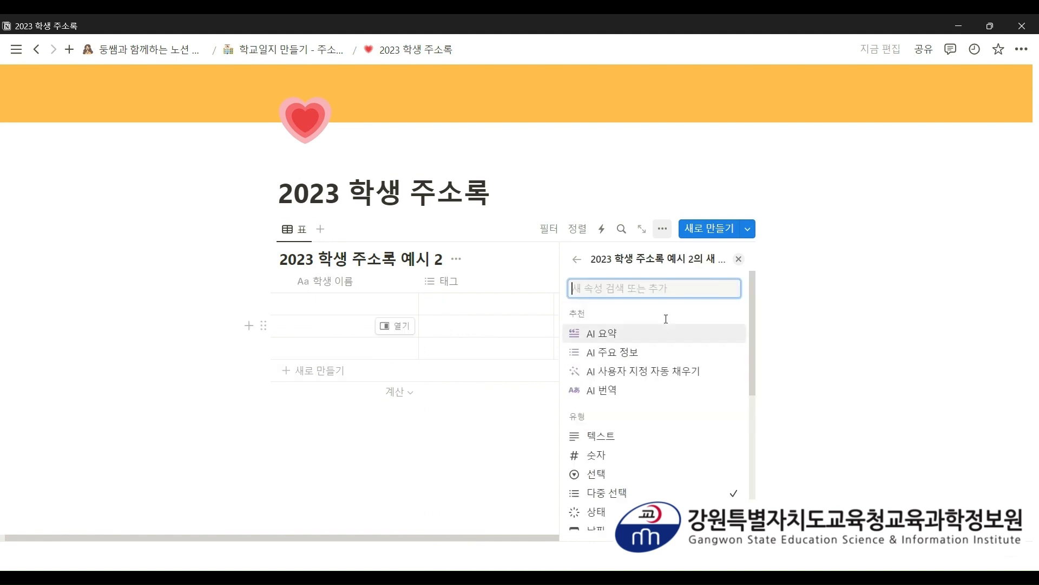
scroll(647, 384, "down", 4)
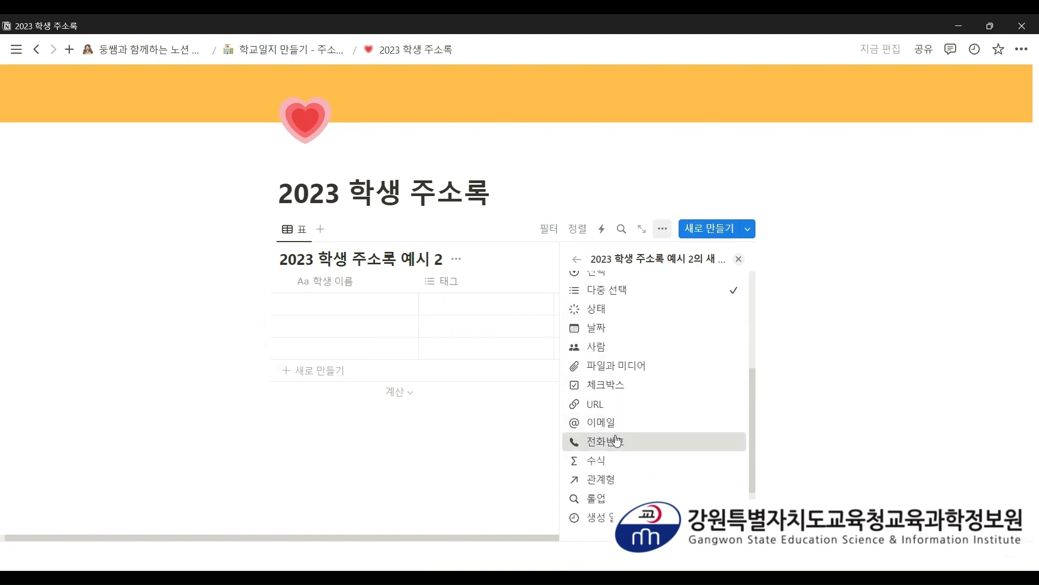
left_click(617, 441)
double_click(634, 286)
type("ㅎ")
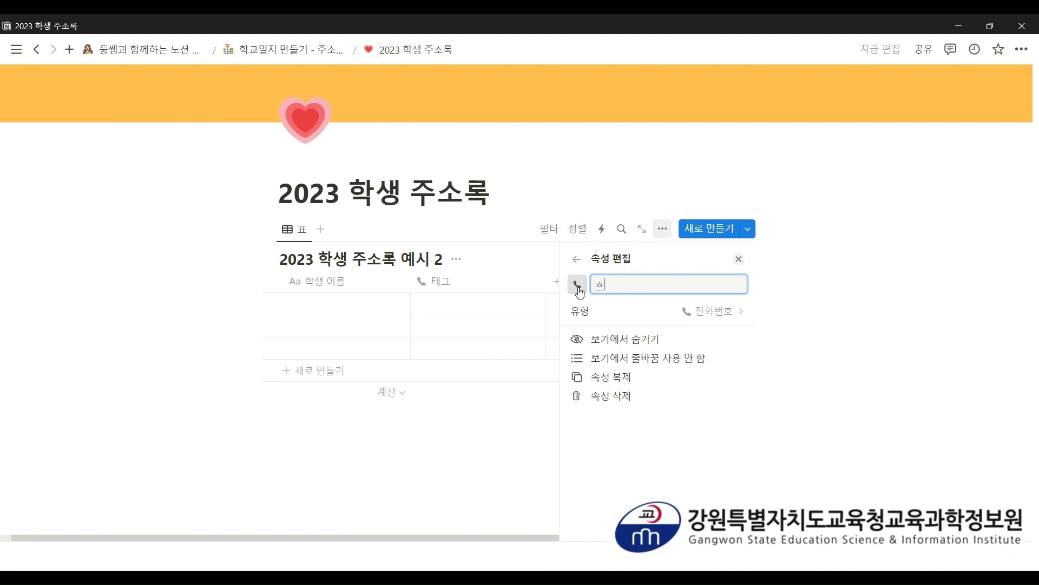
type("학새ㅇ 번호")
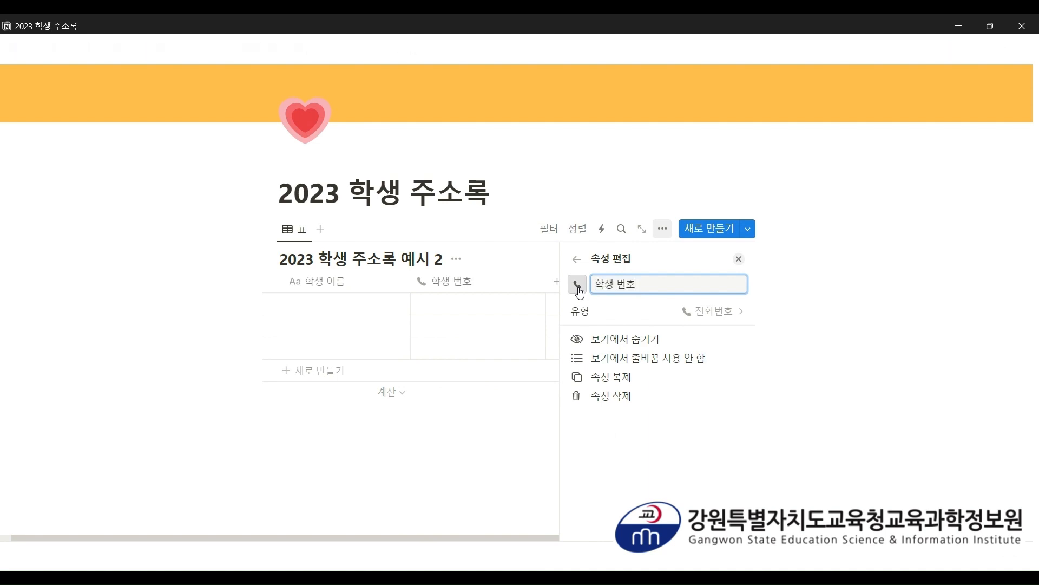
- Add a phone-number column named 보호자 번호
left_click(494, 407)
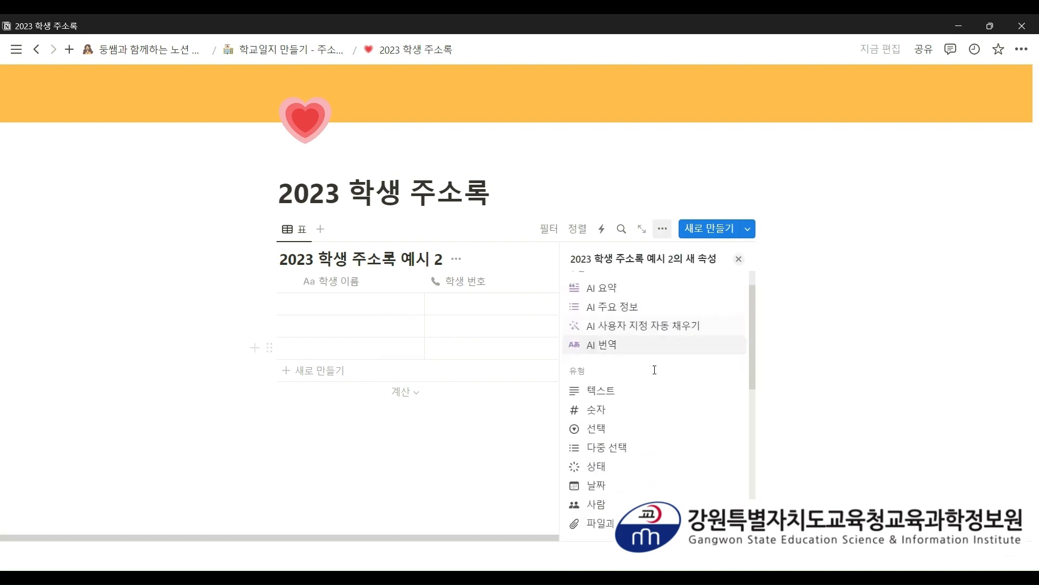
scroll(654, 387, "down", 5)
left_click(638, 448)
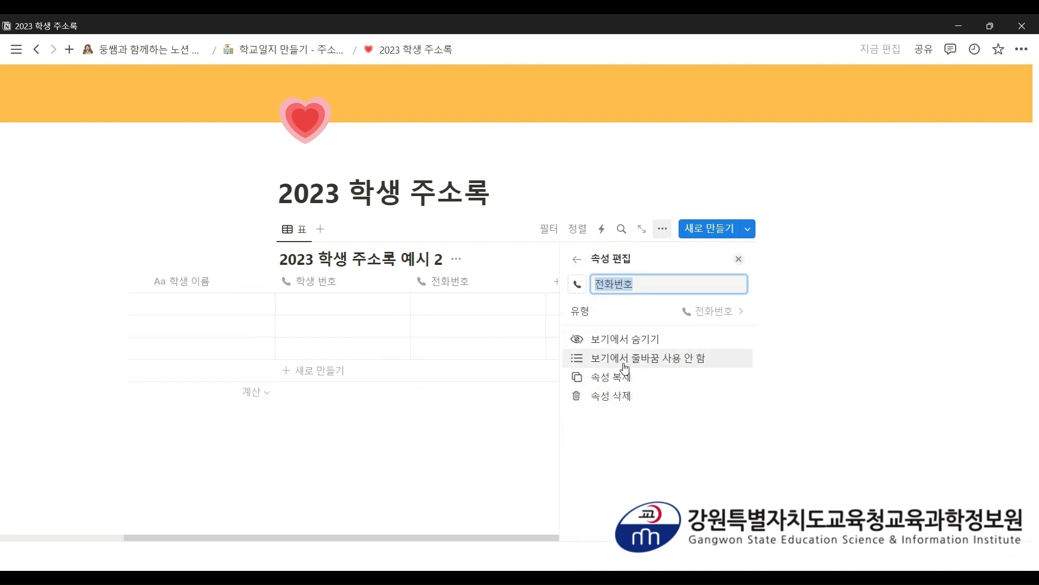
type("보호자 번호")
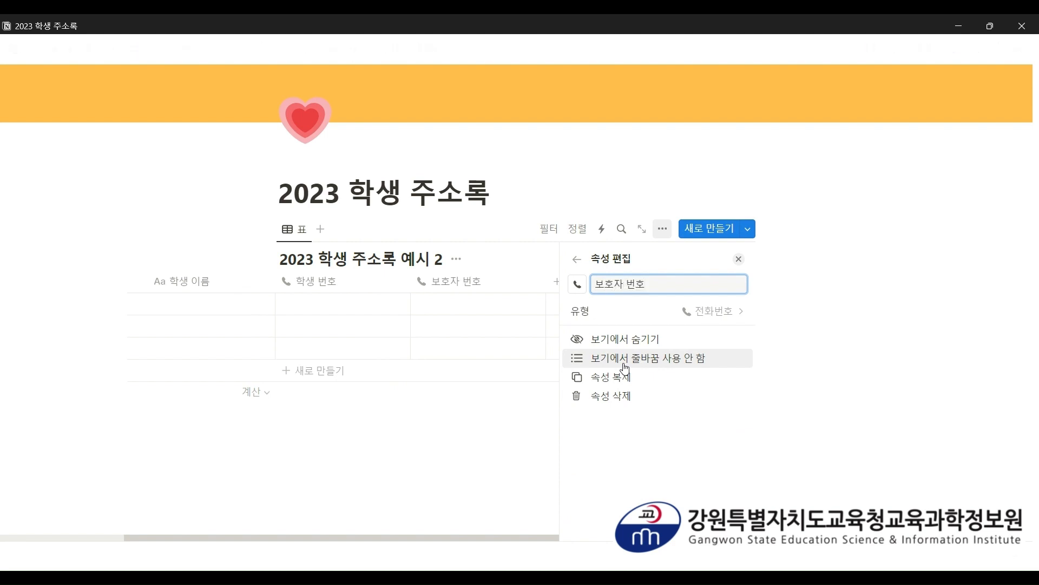
left_click(465, 421)
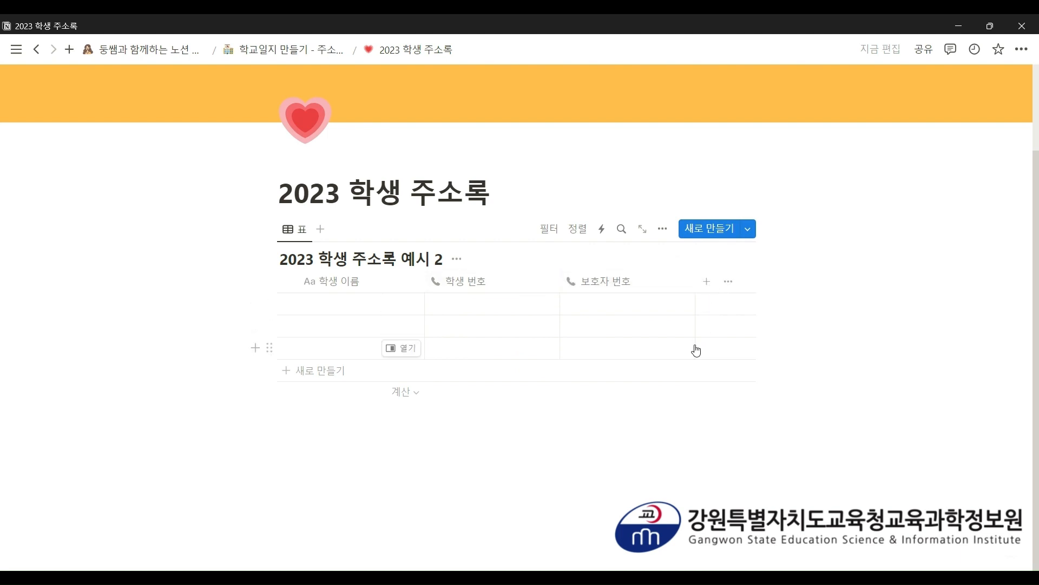
- Add a text column named 주소
left_click(704, 289)
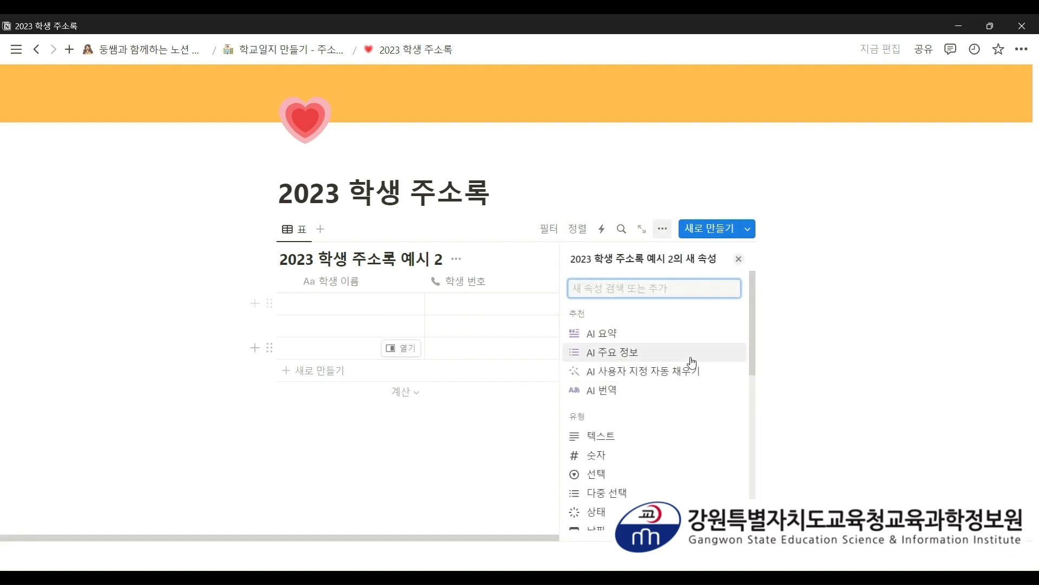
scroll(669, 363, "down", 2)
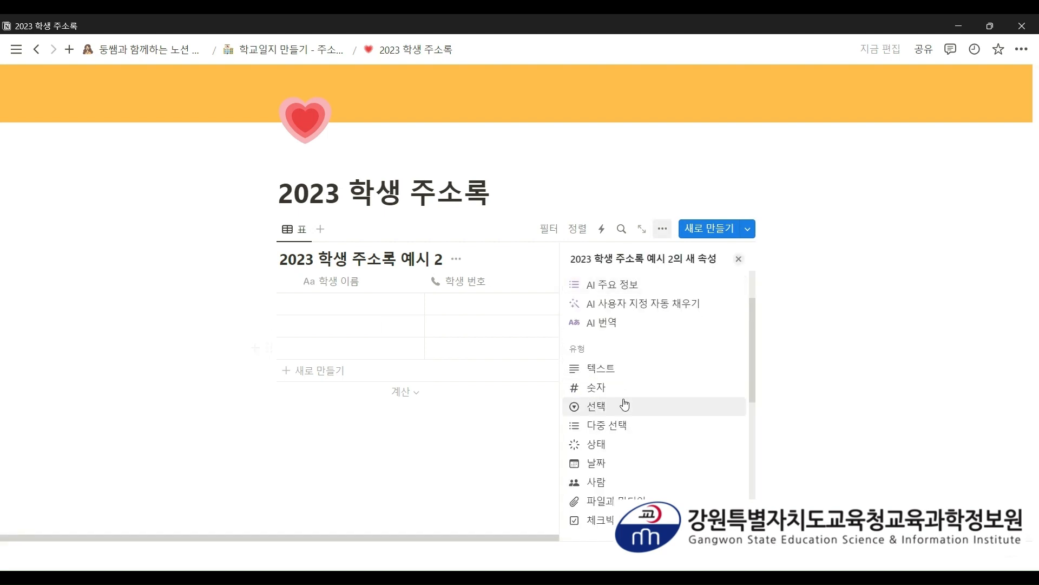
left_click(646, 380)
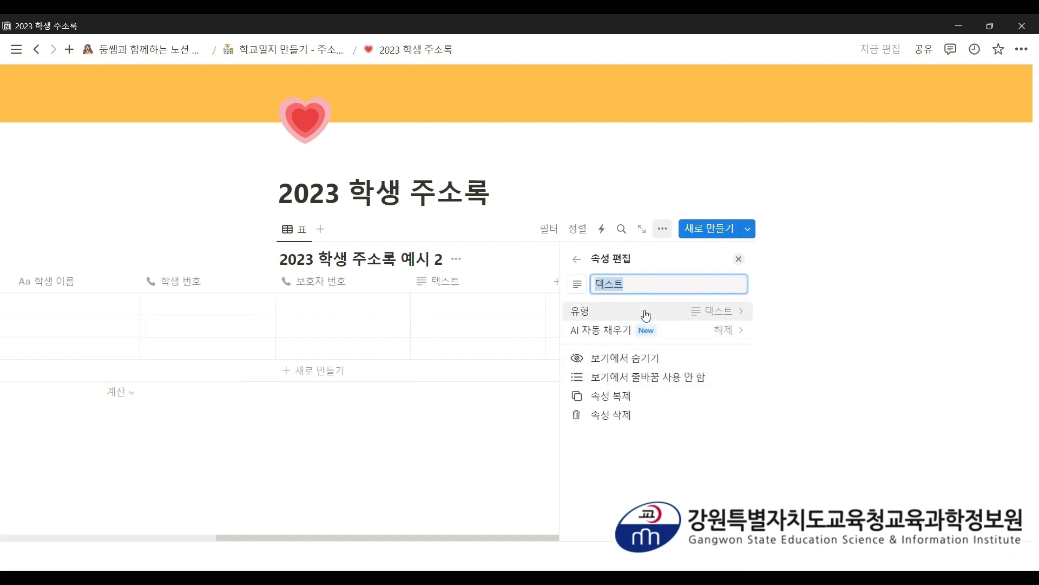
type("주소")
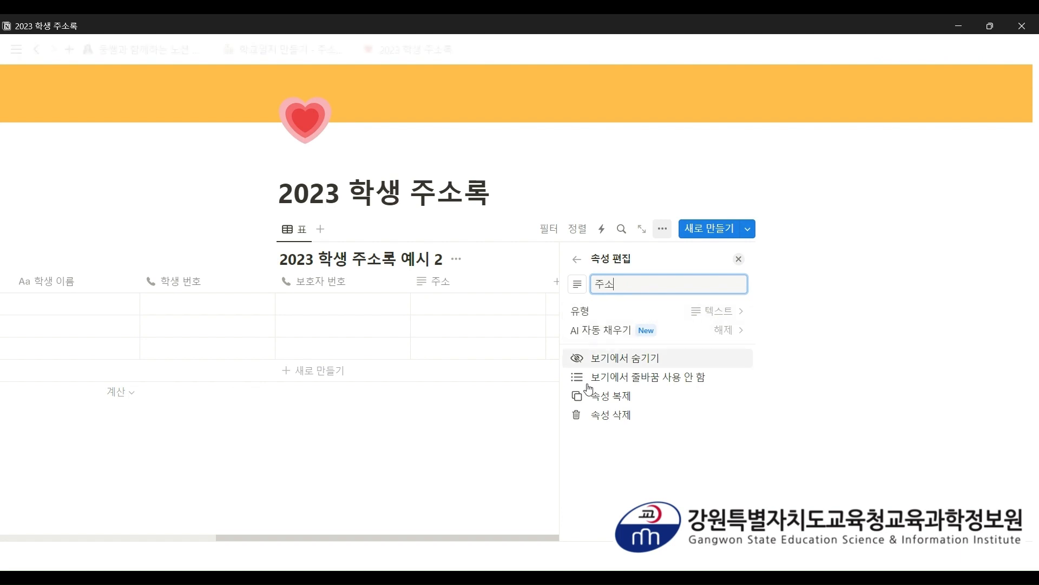
left_click(541, 404)
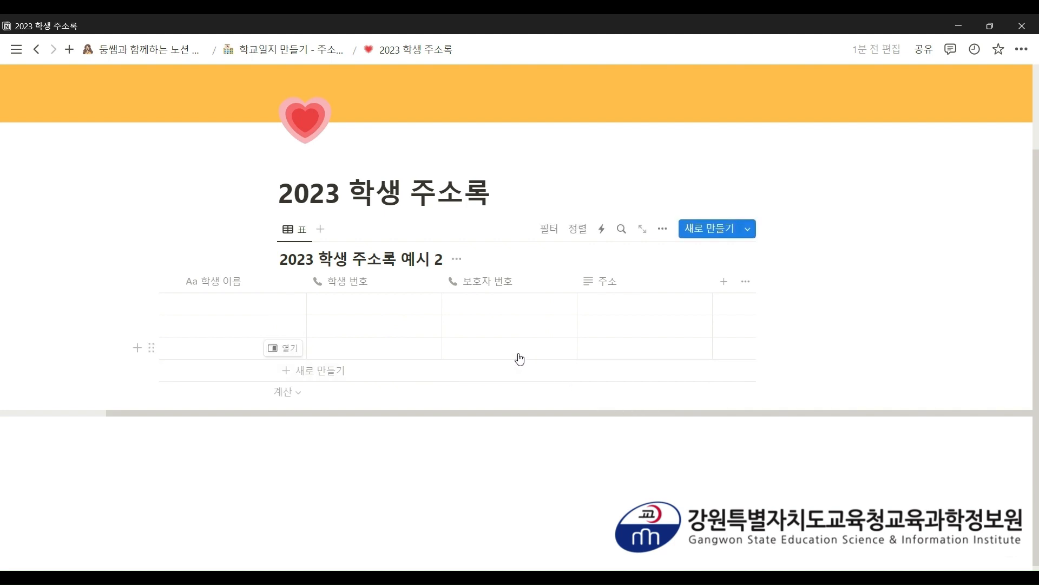
- Enter the first student's name and the student's phone number in row 1
left_click(219, 304)
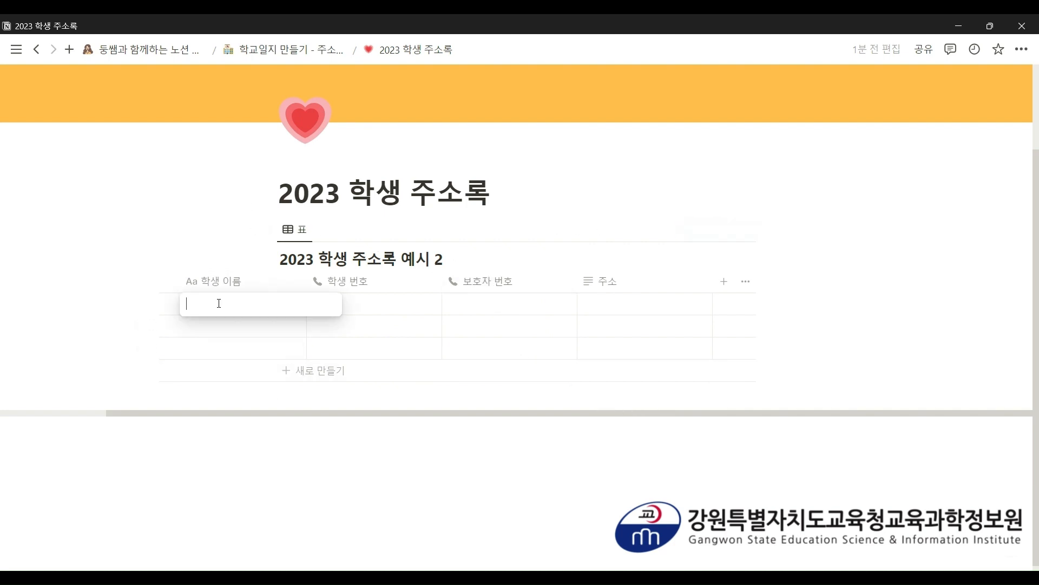
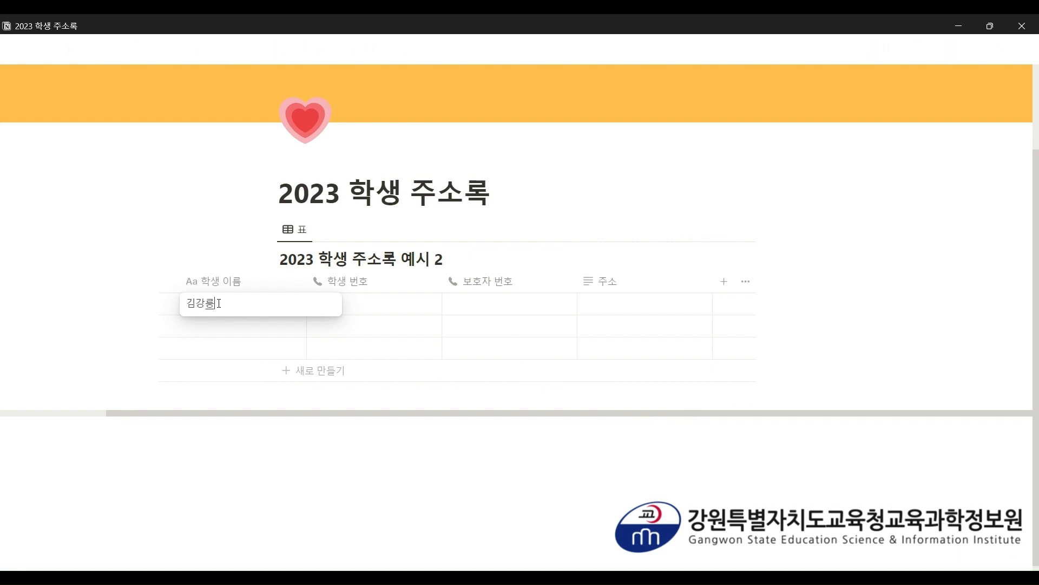
key("Return")
key("Up")
key("Right")
type("0")
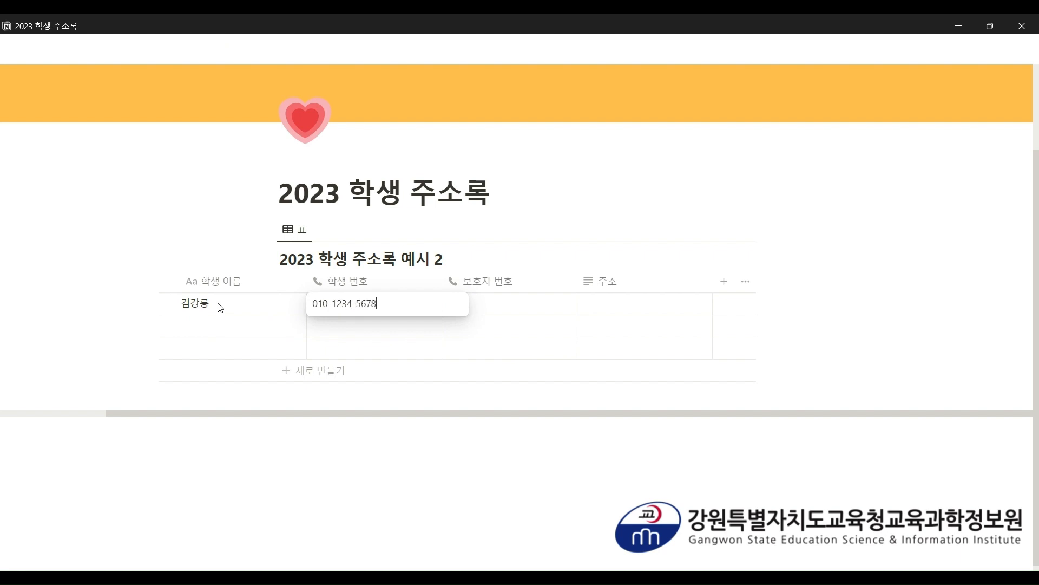
type("10-1234-5678")
key("Return")
- Fill in the guardian's phone number and the home address, then widen the 주소 column
key("Right")
key("Up")
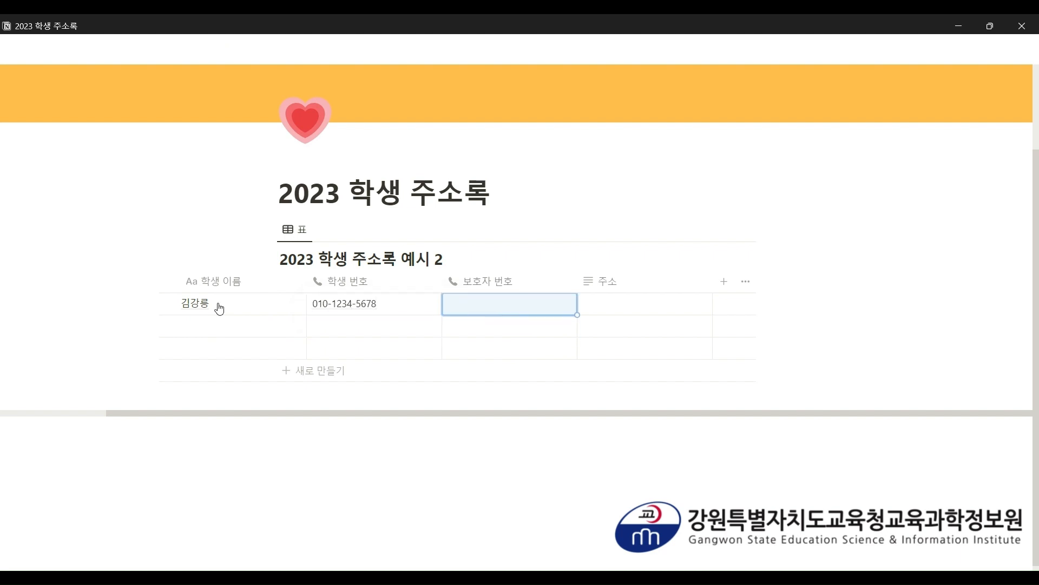
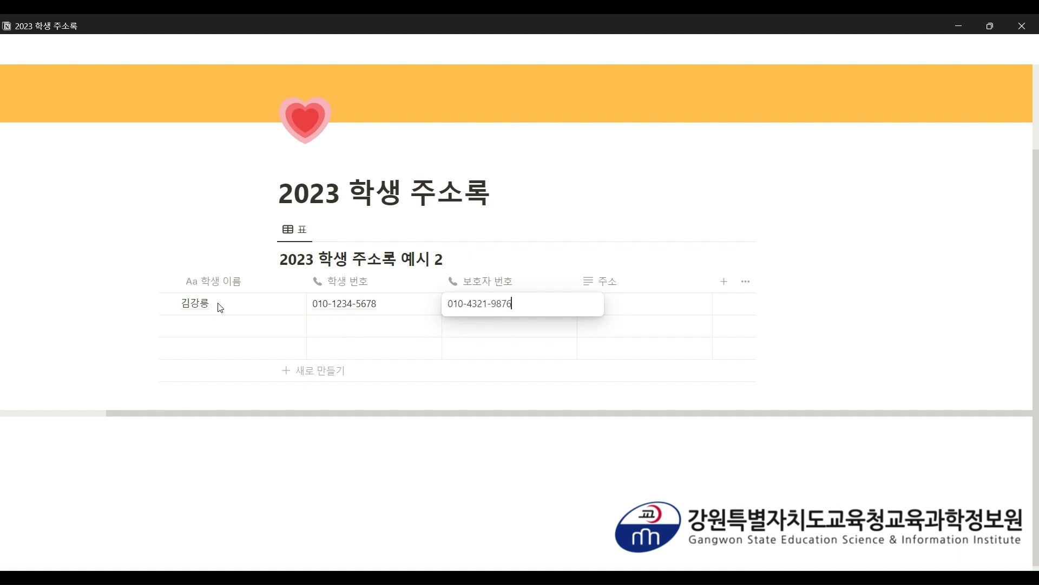
key("Return")
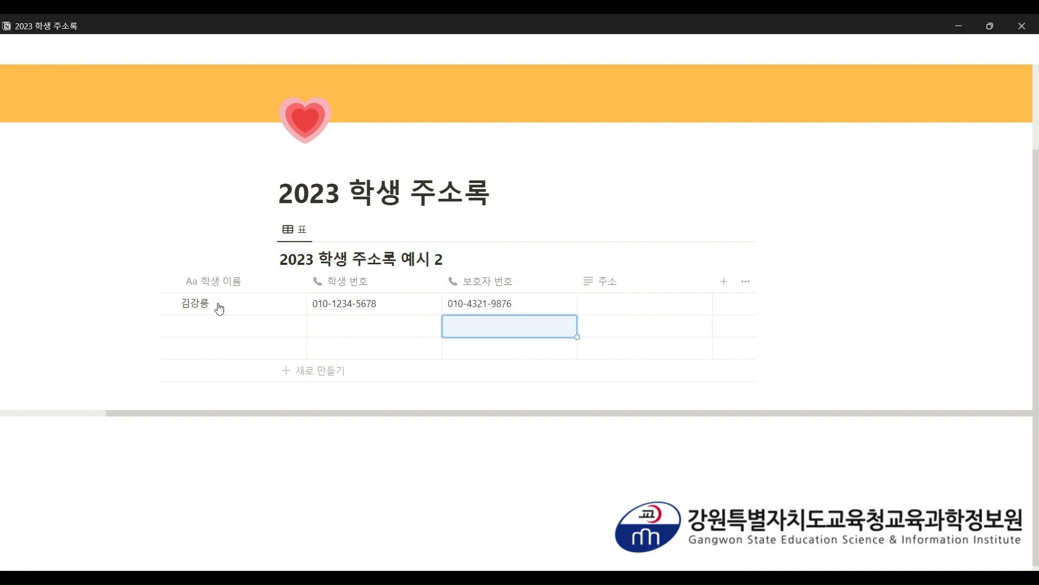
key("Right")
key("Up")
type("rㅏ")
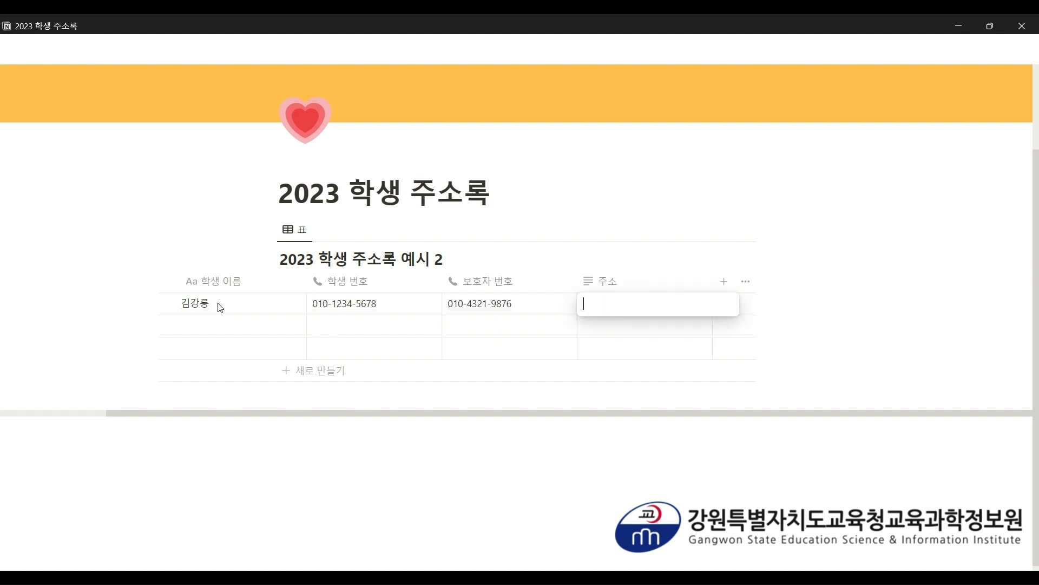
type("ㅇ원도 강릉시")
type(" 유천동 ㅇ")
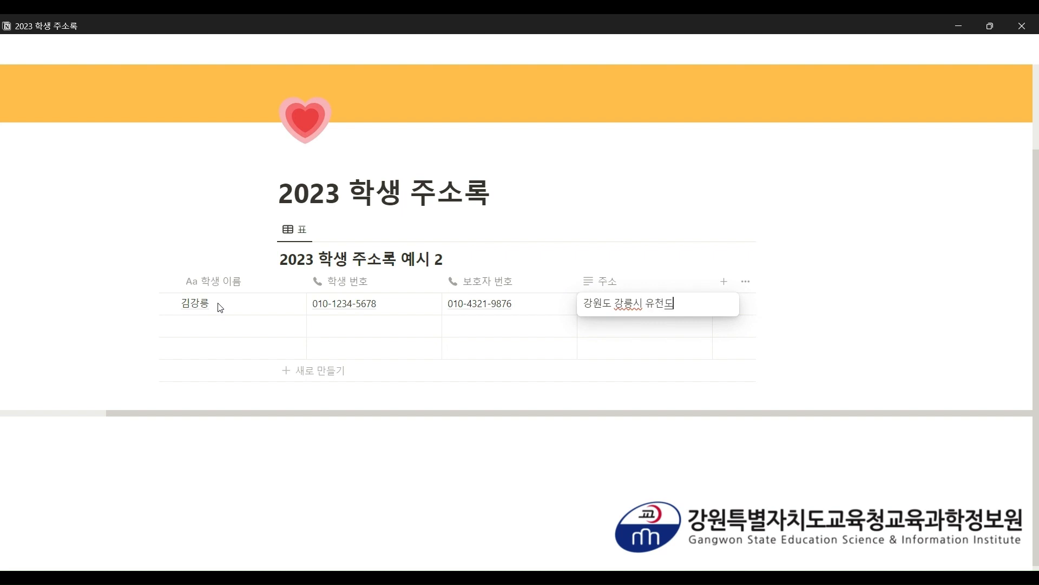
type("천초등학ㄱ")
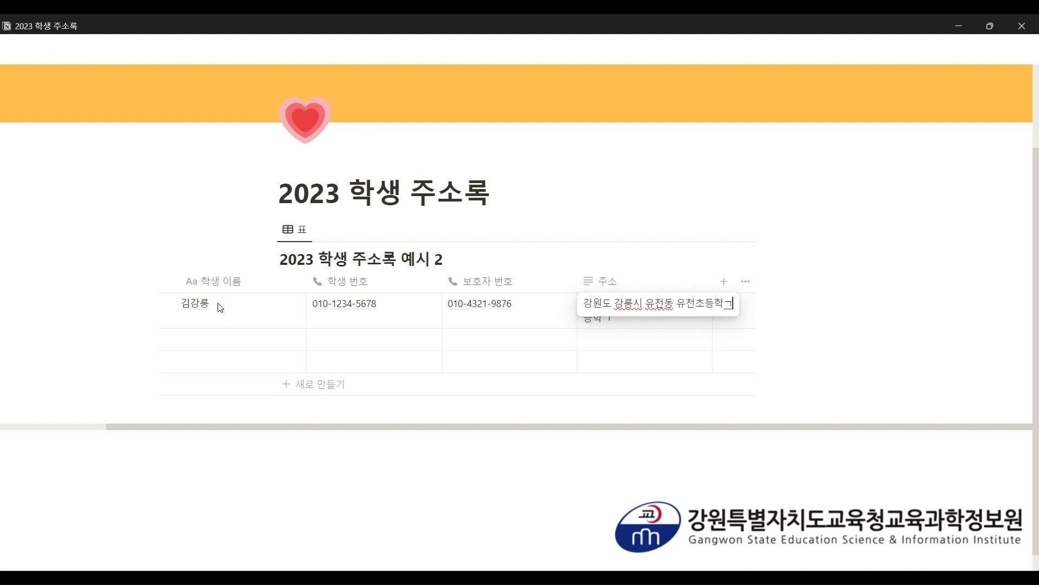
key("BackSpace")
type("교~~")
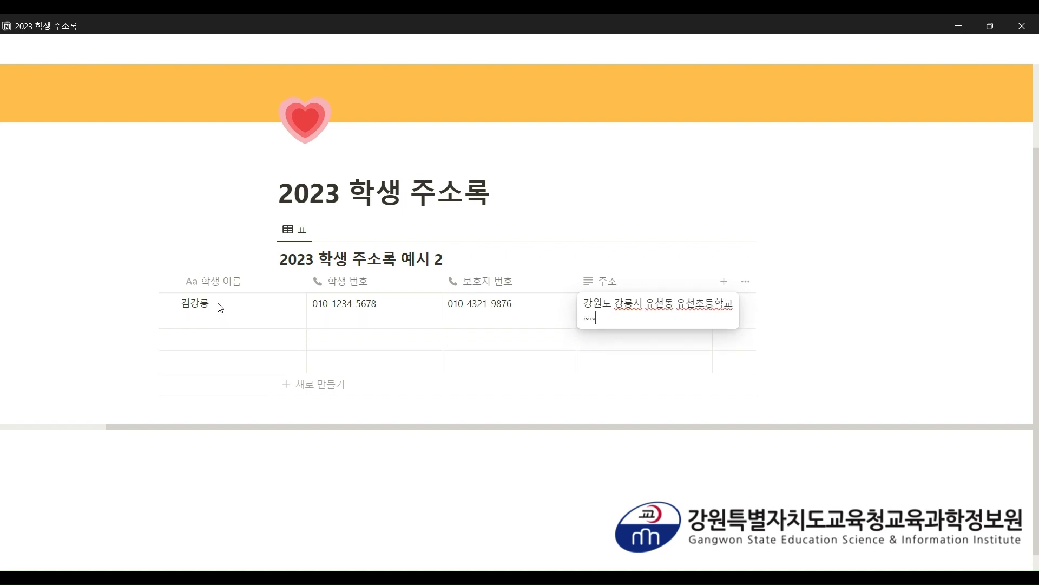
key("Escape")
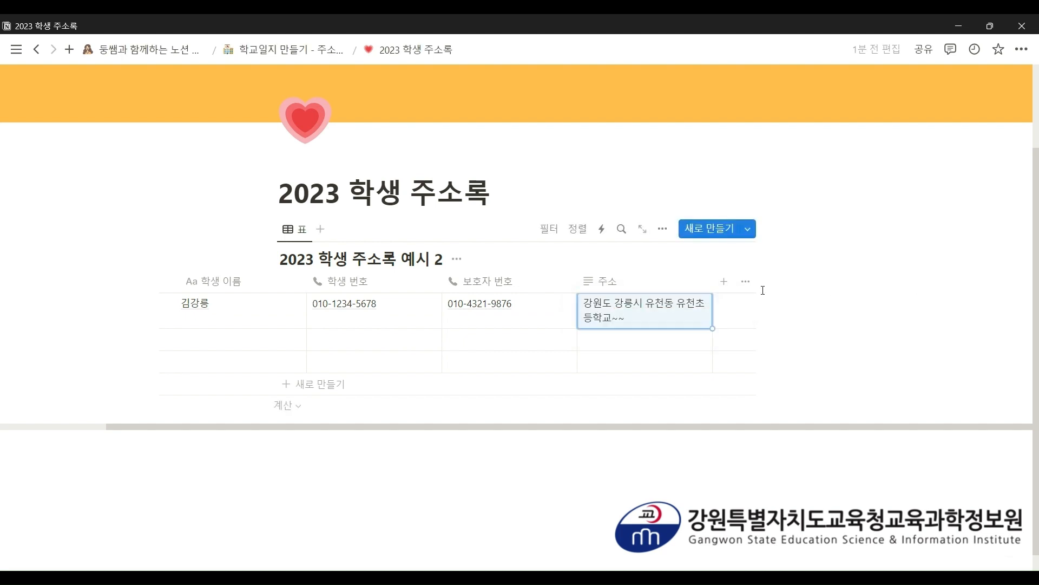
left_click_drag(712, 281, 770, 282)
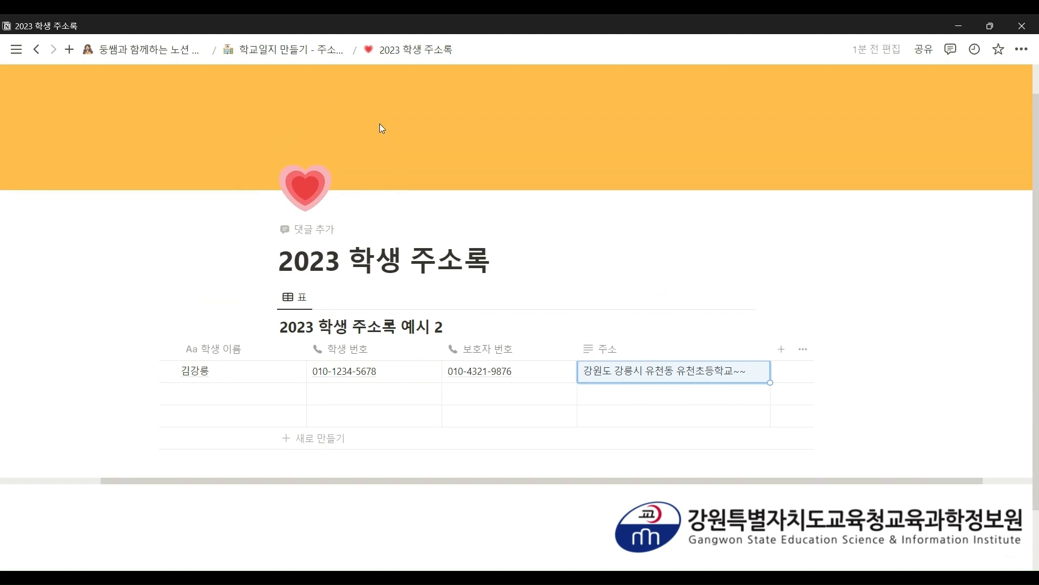
left_click(320, 51)
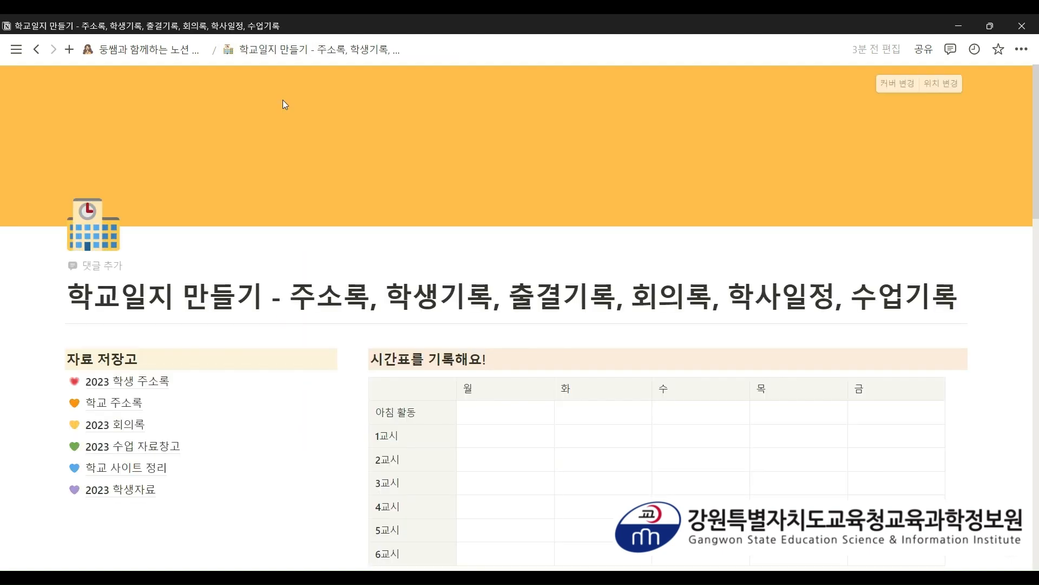
- Check 학교 주소록, then open the empty 2023 학교 주소록 page and click its body
scroll(288, 111, "down", 5)
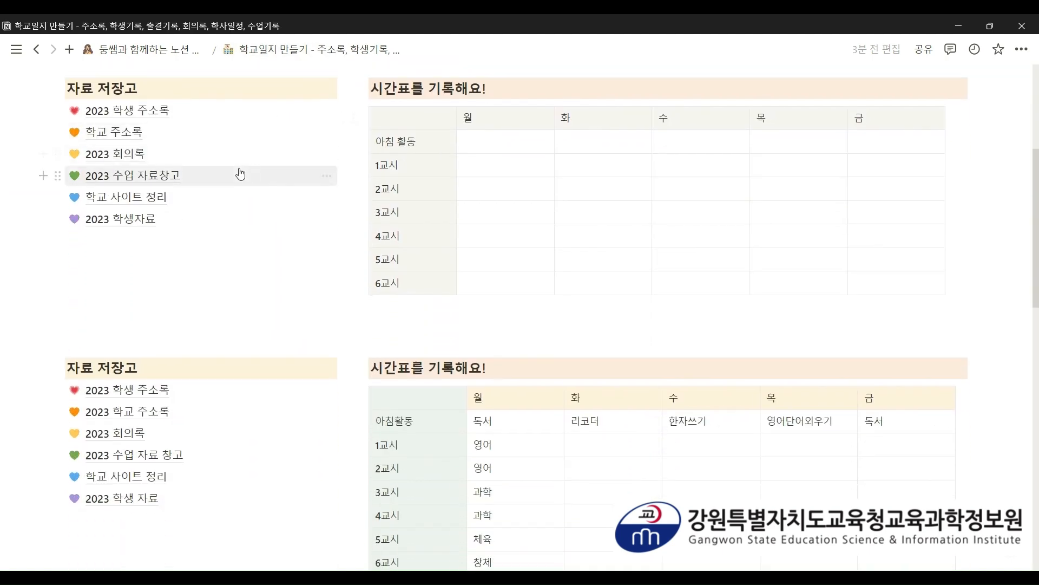
left_click(135, 132)
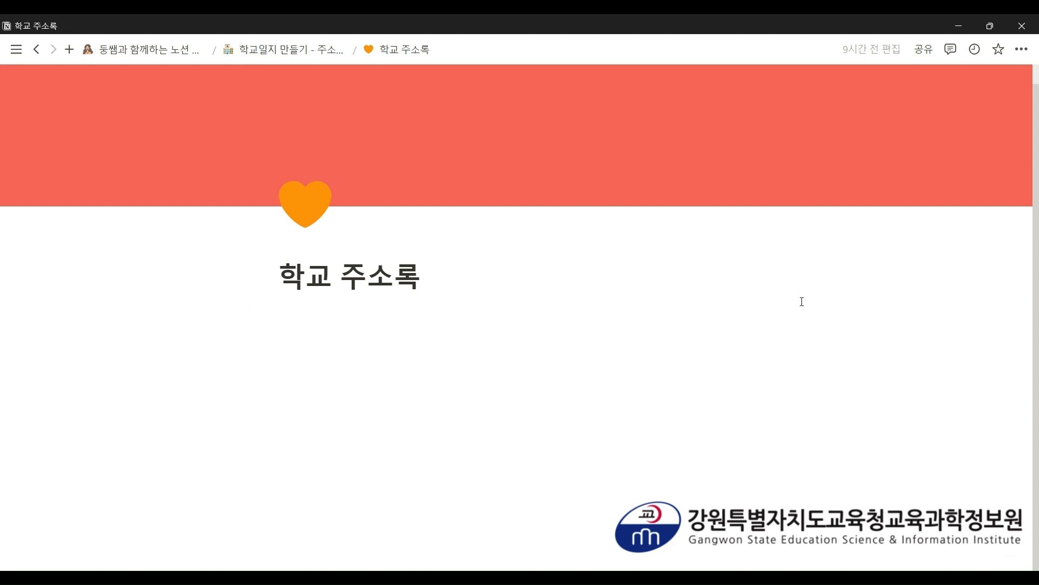
left_click(332, 50)
scroll(235, 222, "down", 4)
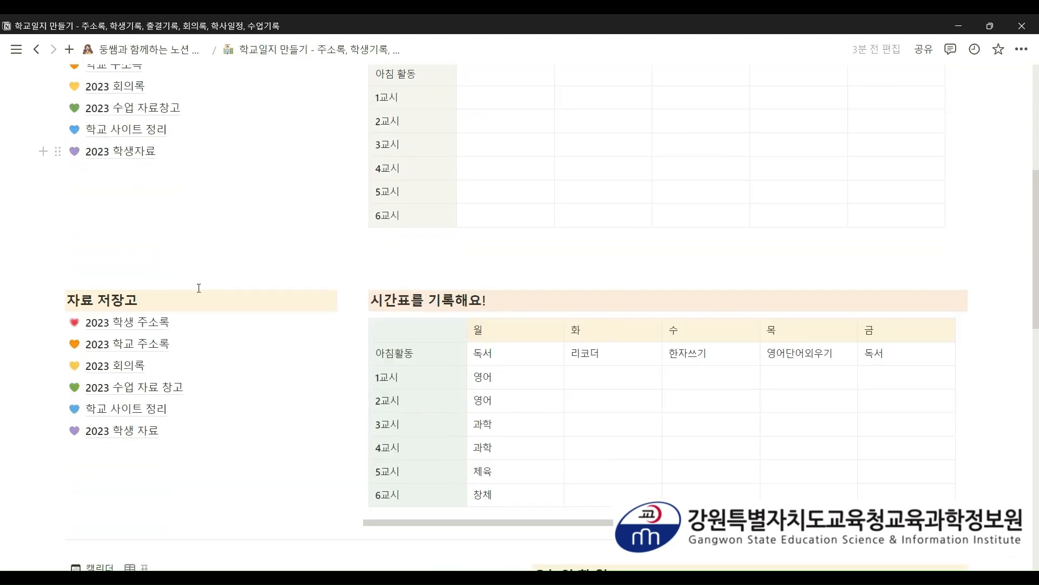
left_click(128, 343)
scroll(289, 243, "down", 1)
left_click(372, 365)
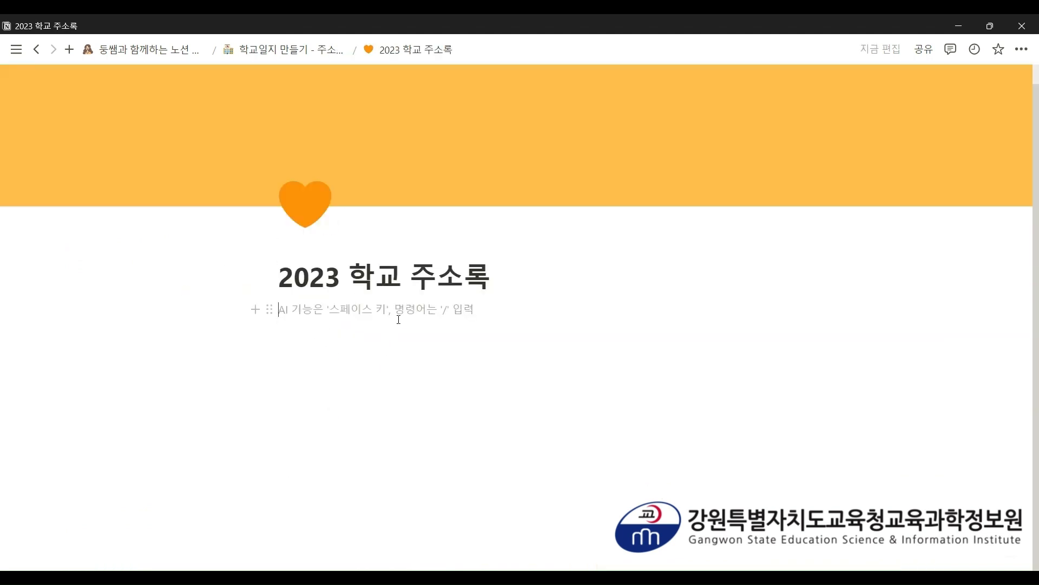
- Insert an image block via '/', browsing its 업로드, 링크 임베드, Unsplash and GIPHY sources
type("/")
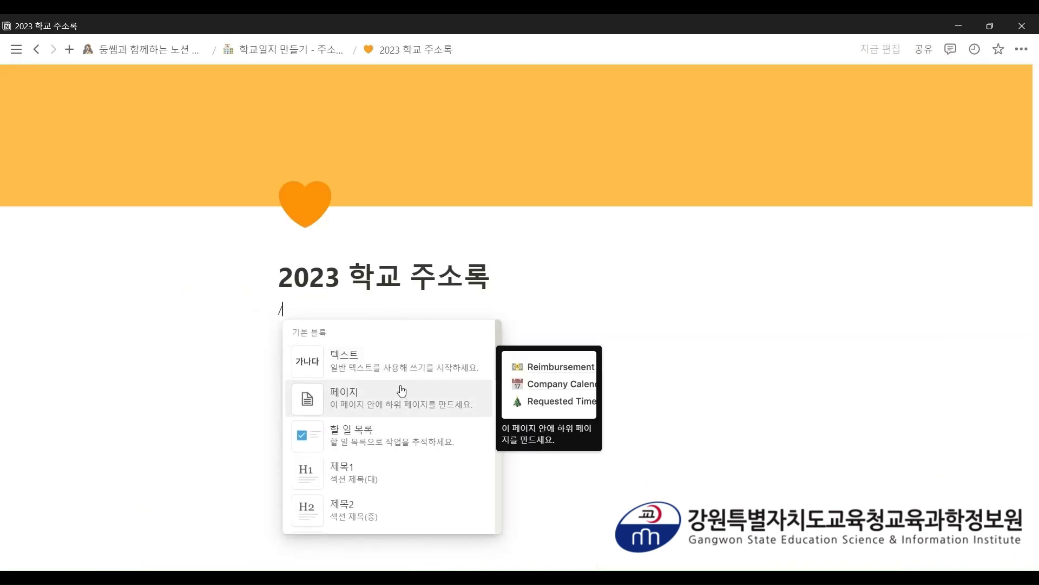
scroll(401, 389, "down", 3)
scroll(400, 391, "down", 10)
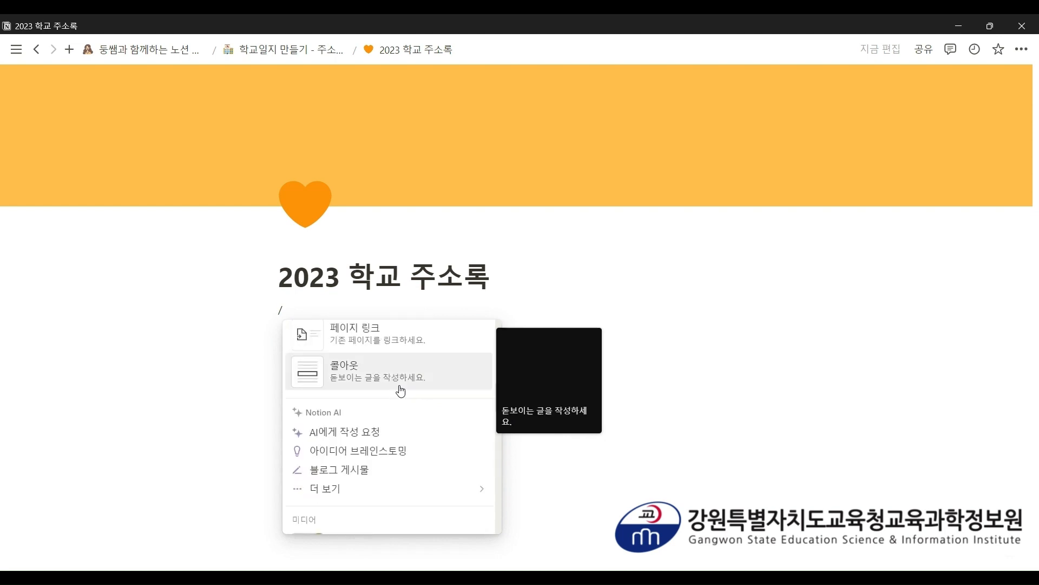
scroll(401, 394, "down", 2)
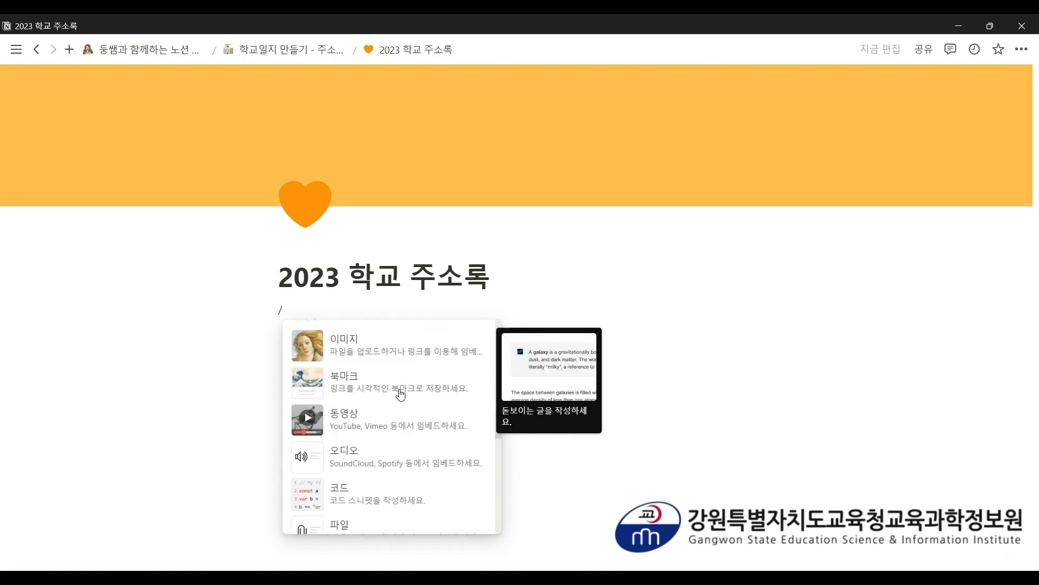
left_click(380, 360)
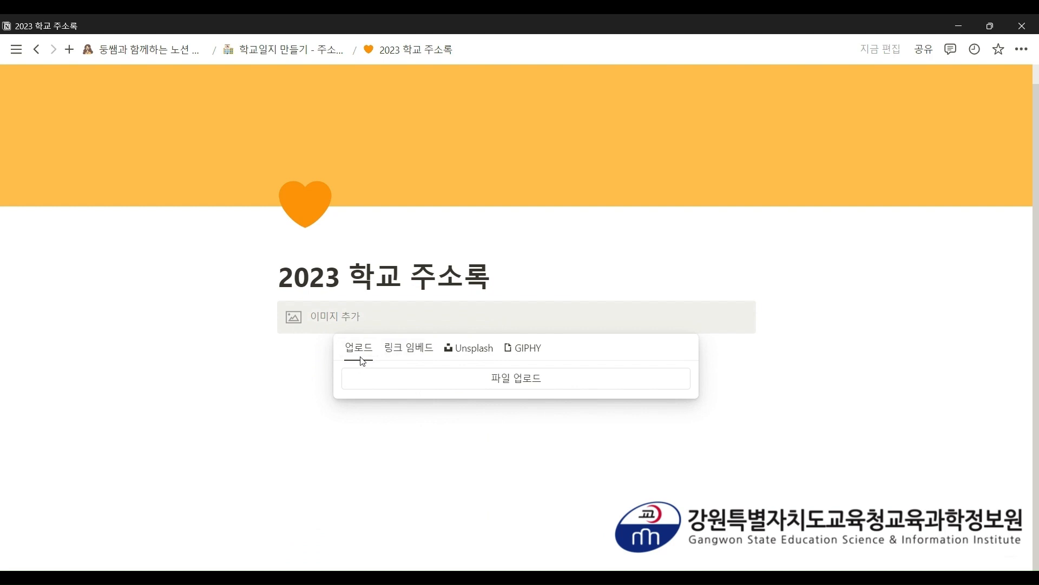
left_click(408, 349)
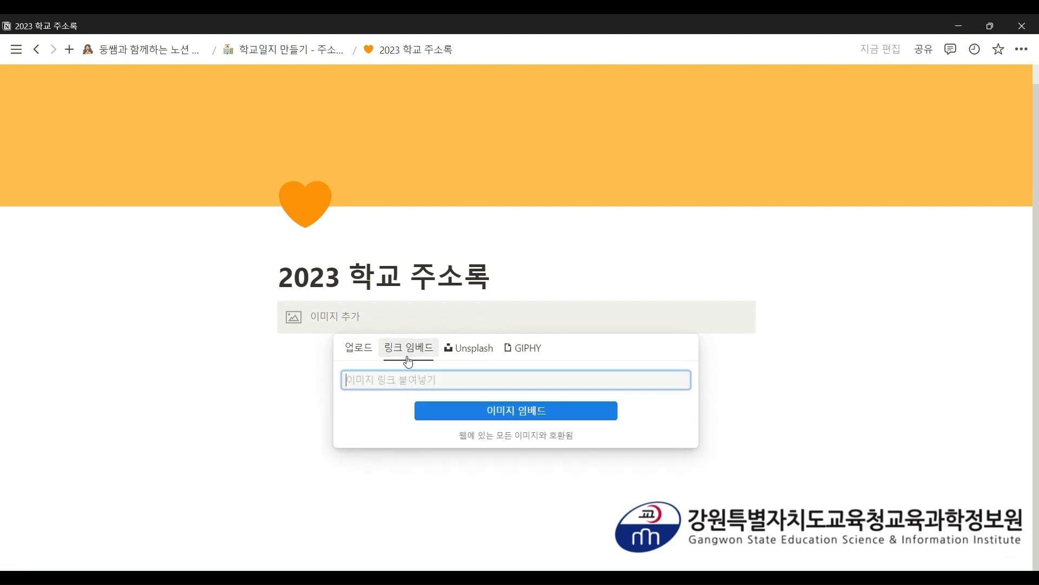
left_click(475, 351)
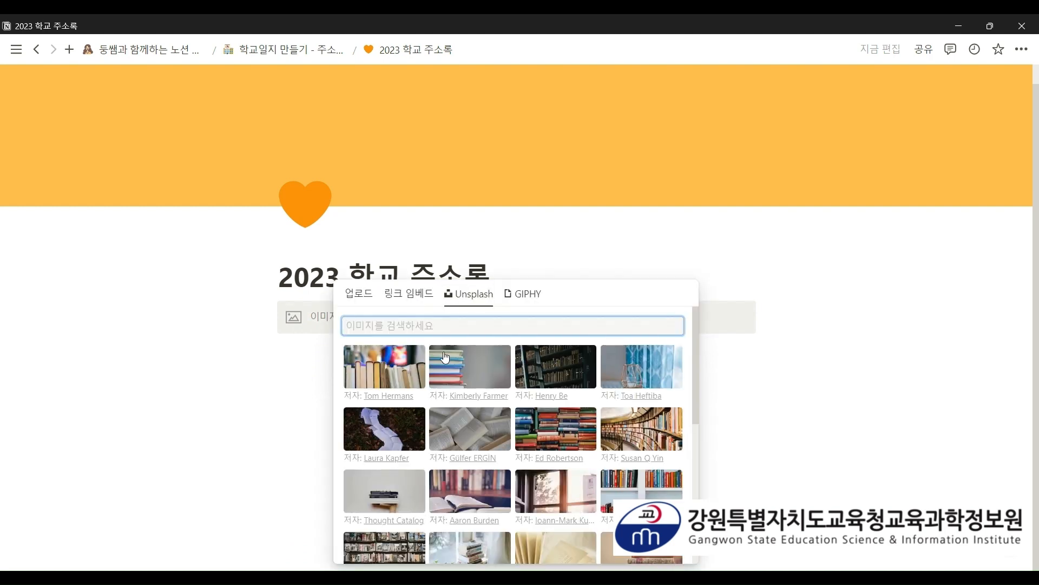
left_click(528, 295)
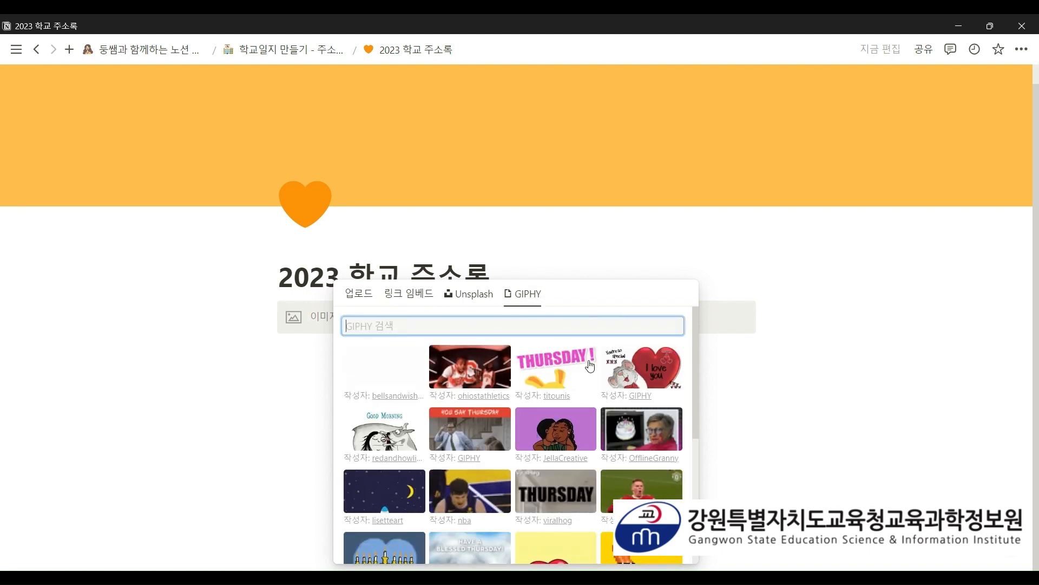
left_click(368, 296)
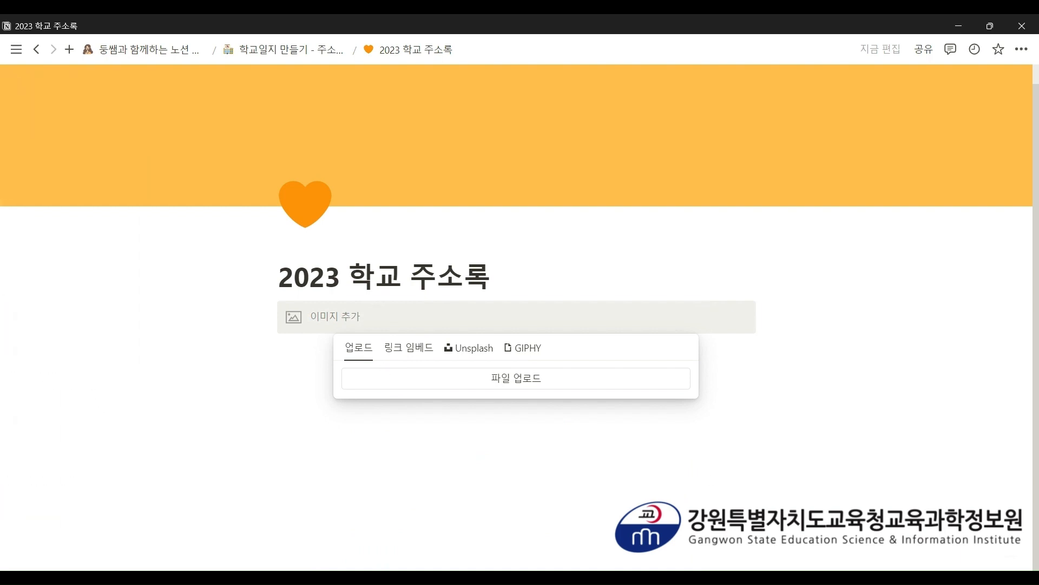
left_click(900, 380)
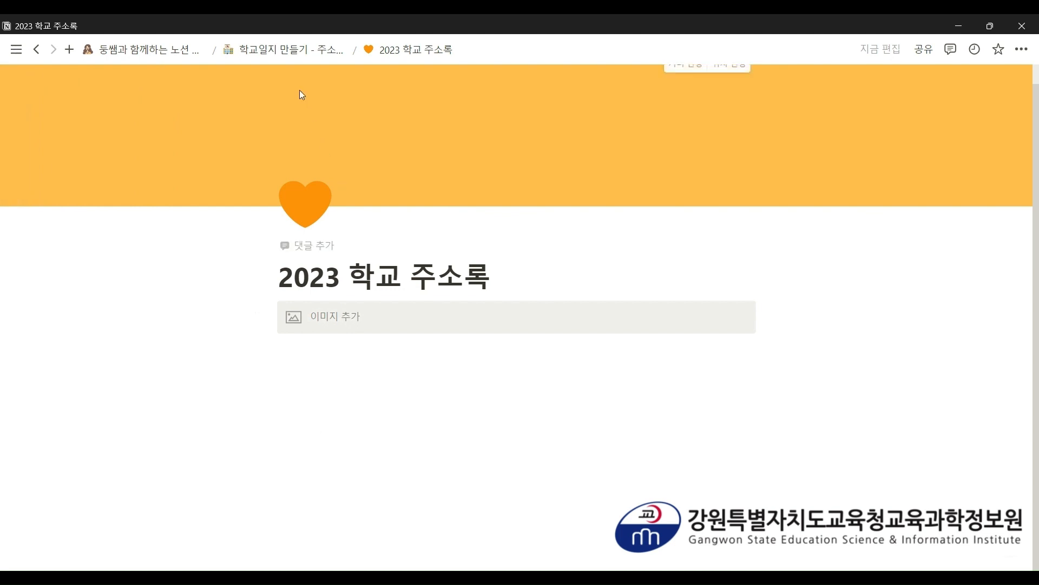
left_click(305, 56)
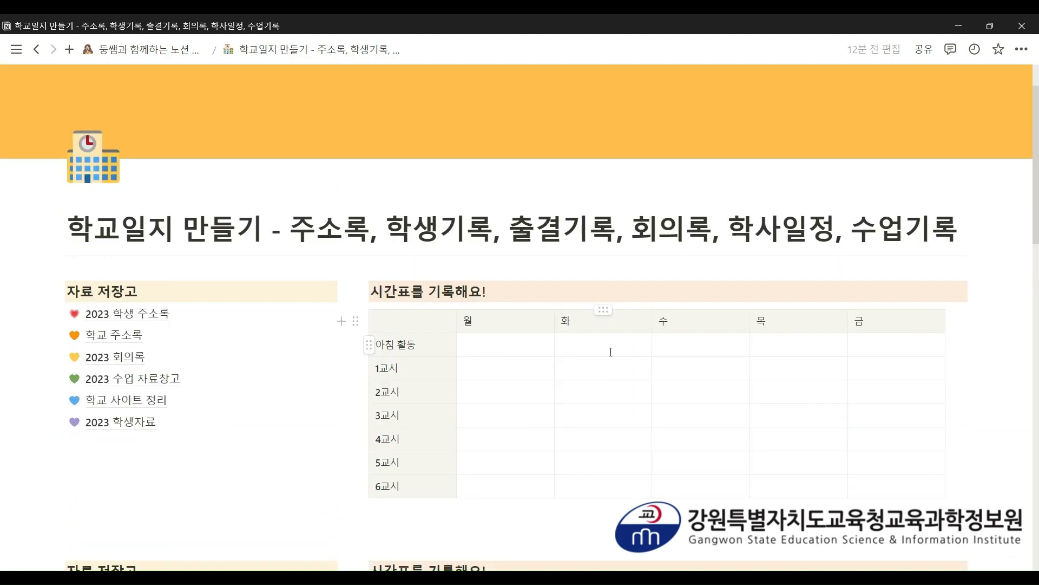
- Open 2023 회의록 from the 자료 저장고 list to view its 2023 회의록(예시) table
scroll(734, 315, "down", 2)
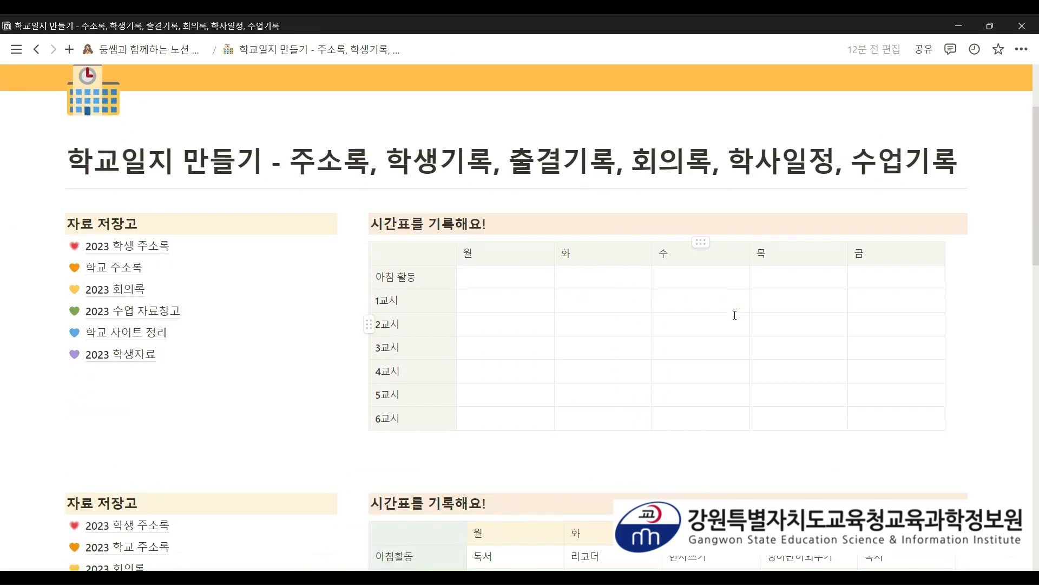
scroll(735, 315, "down", 2)
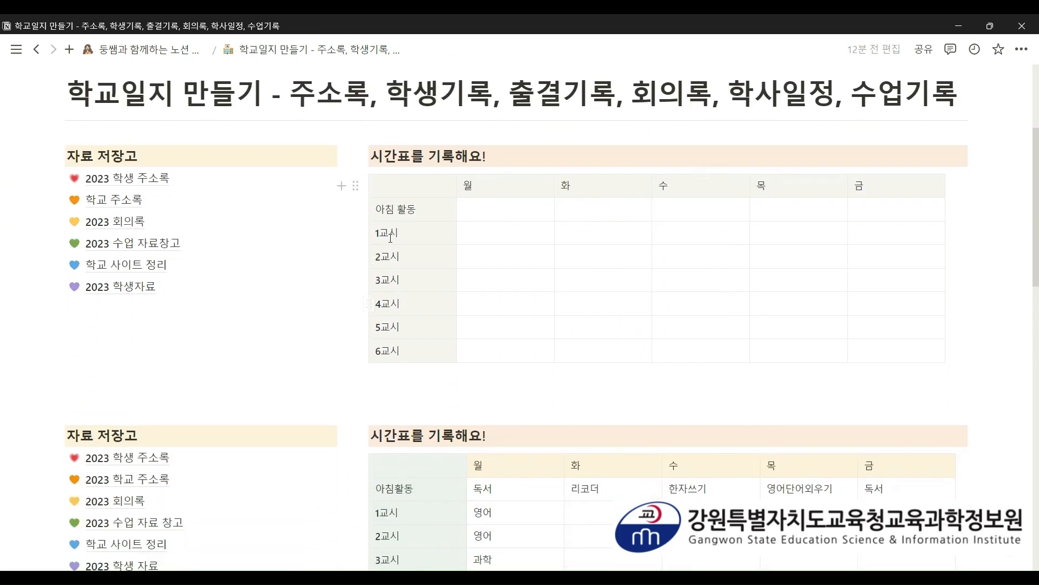
left_click(177, 229)
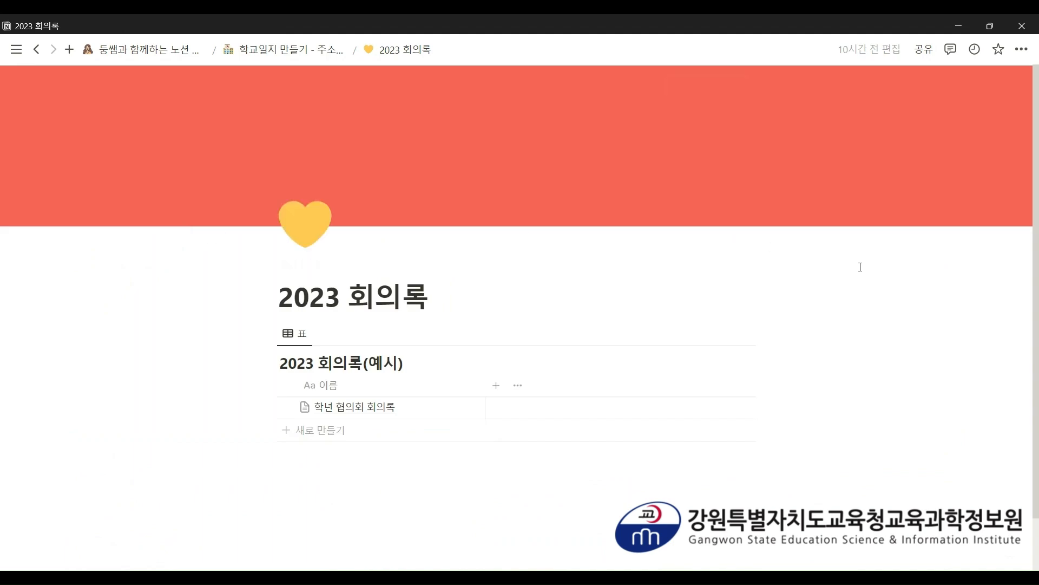
scroll(860, 266, "down", 1)
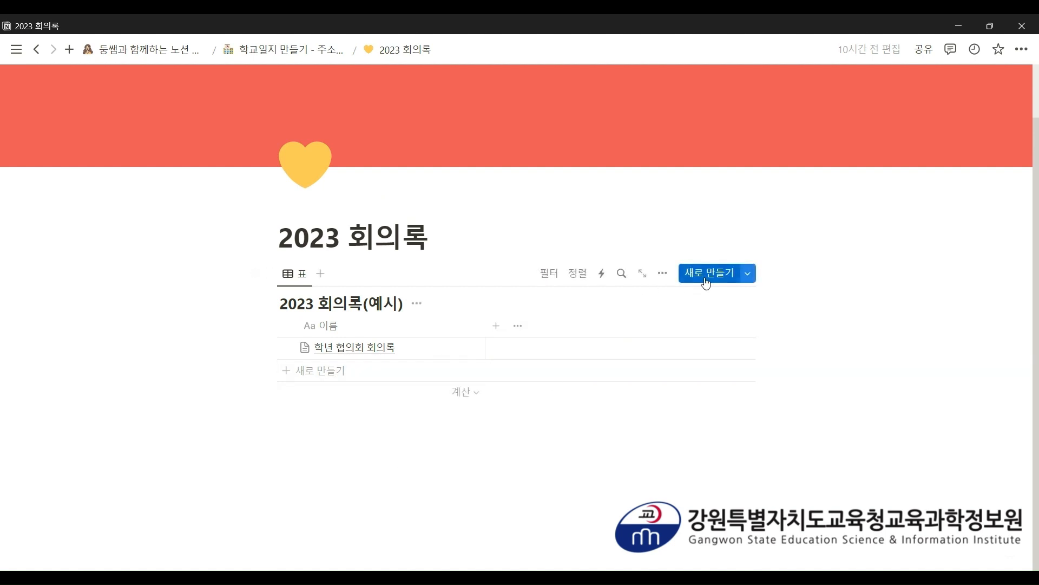
- Add a new 학년 협의회 회의록 entry as a full page and insert the 일정 체크 sections
left_click(705, 282)
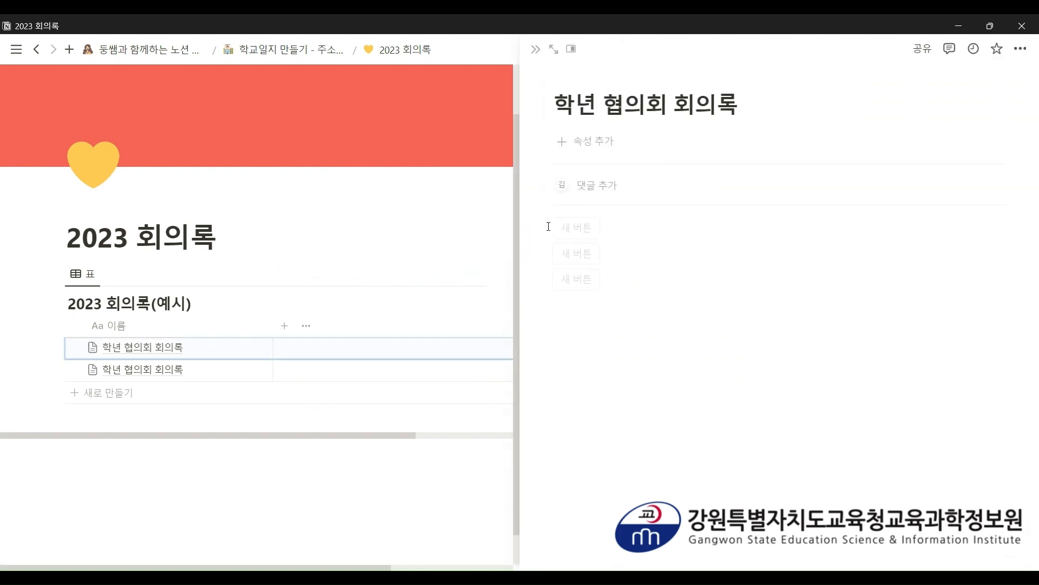
left_click(549, 52)
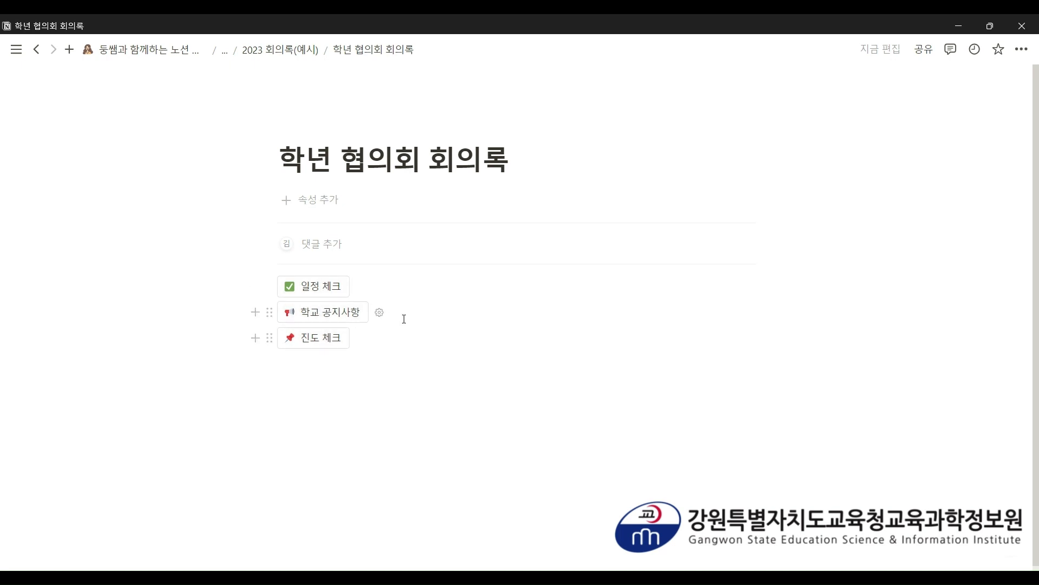
left_click(330, 287)
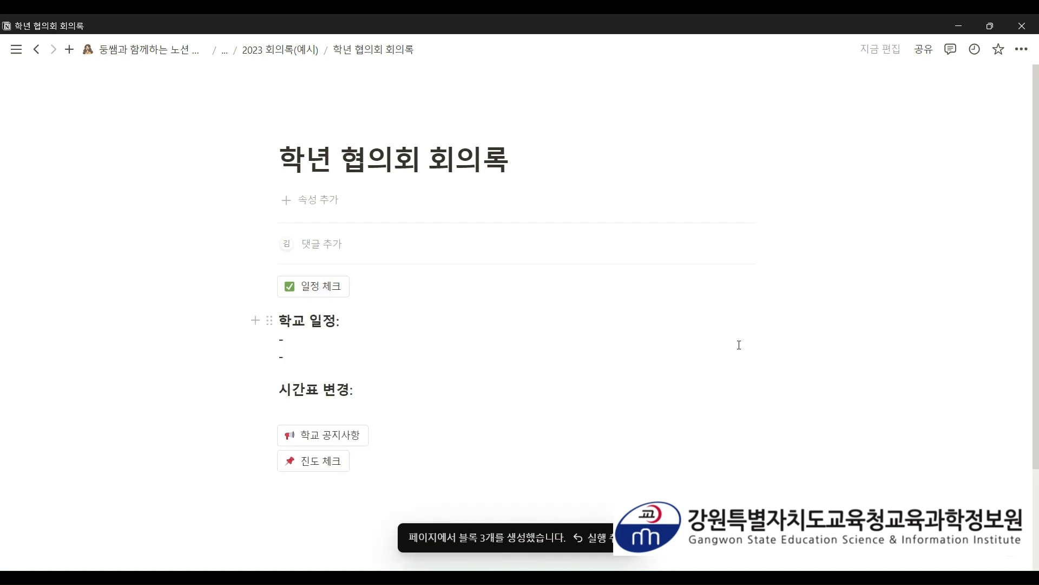
- Write the schedule items 소독 (목요일) and 금요일 태블릿 점검, plus the 수요일 영어 전담 → 목요일 3교시 swap
scroll(739, 345, "down", 1)
left_click(308, 291)
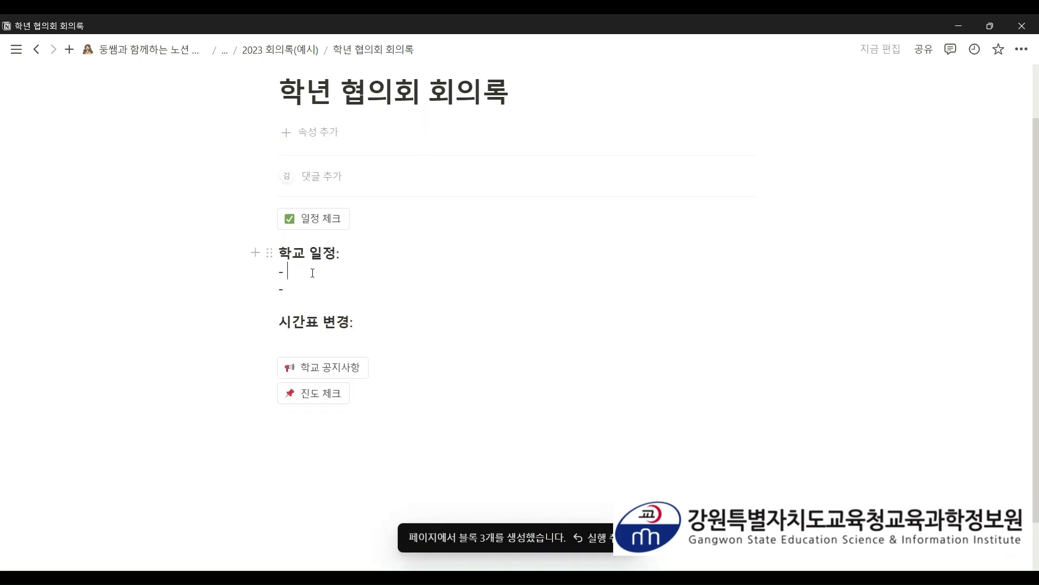
left_click(313, 272)
scroll(330, 325, "up", 1)
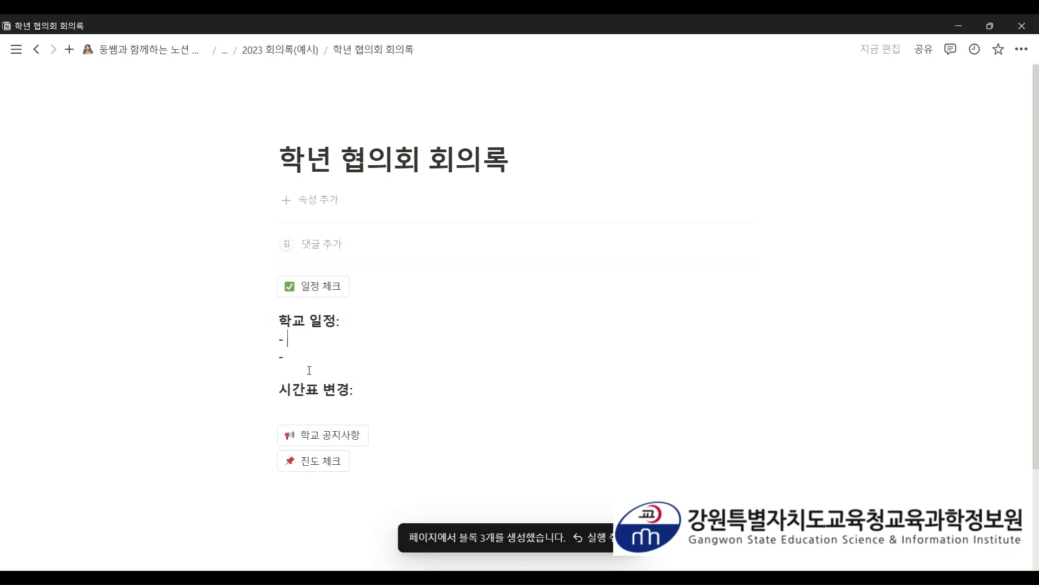
type("e")
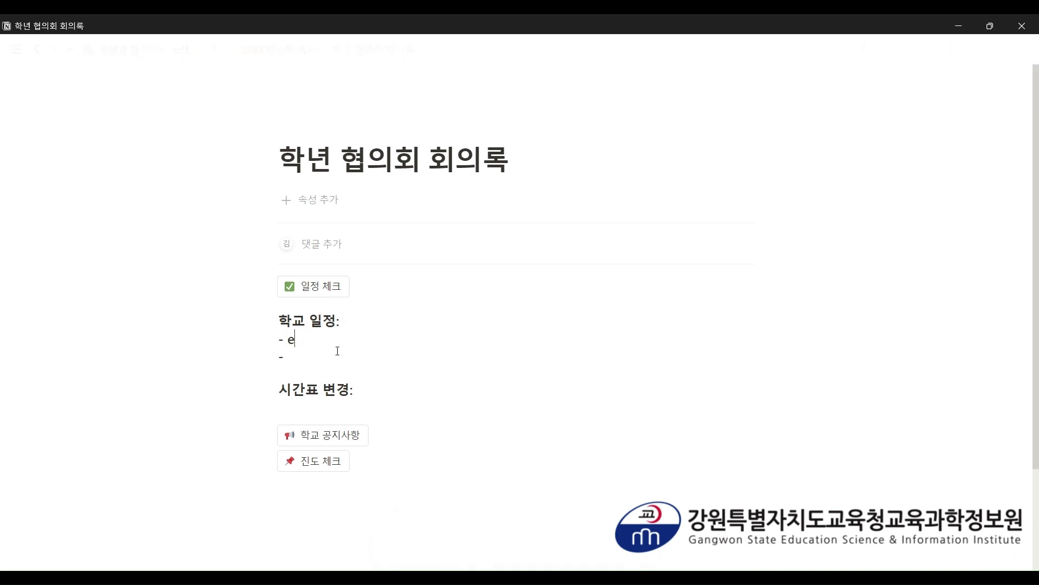
key("BackSpace")
type("다음주에 소독")
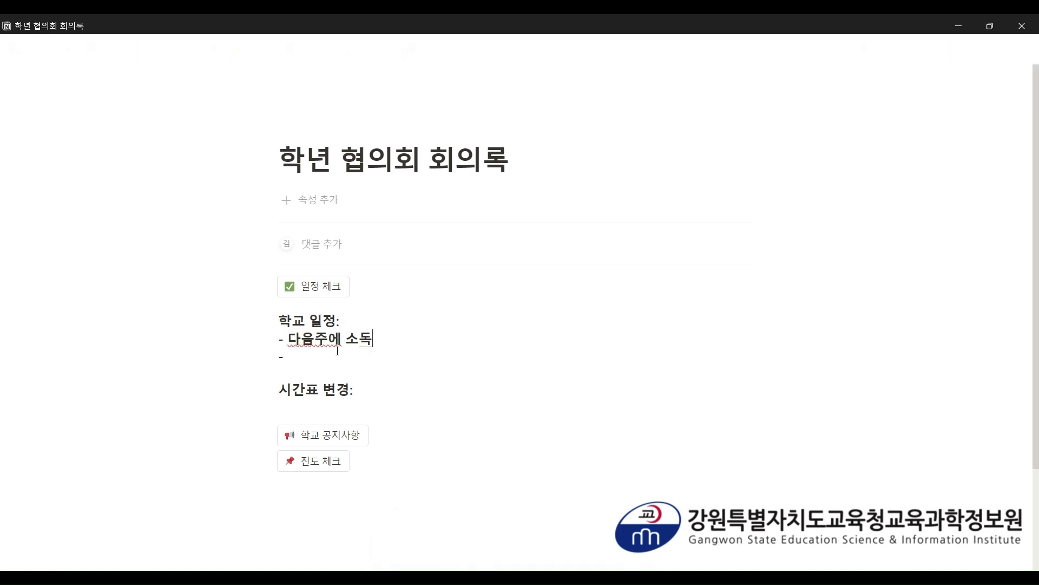
type("있음(목")
type("요일")
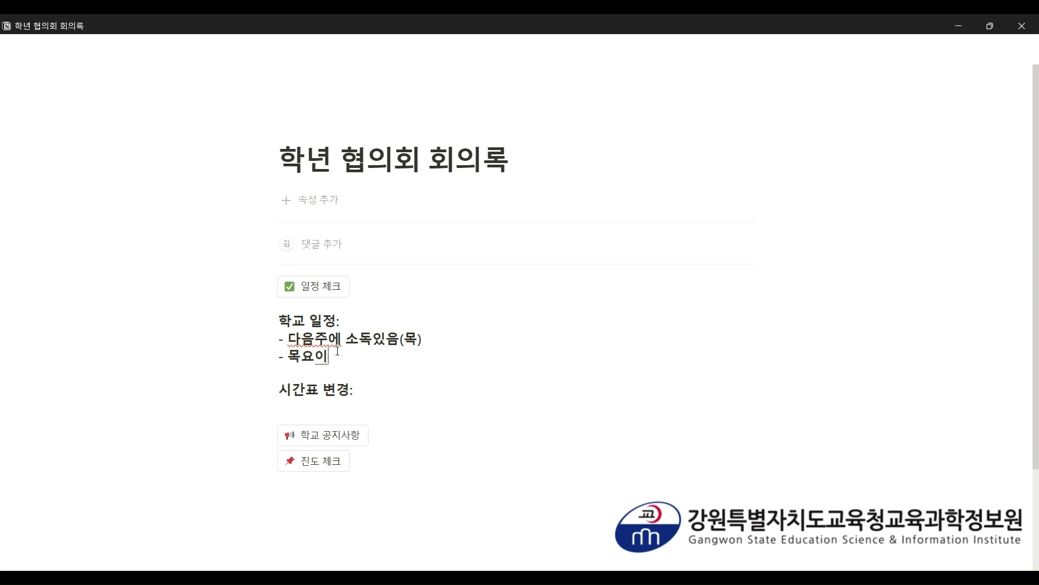
key("BackSpace")
key("BackSpace")
key("BackSpace")
key("BackSpace")
key("BackSpace")
type("금ㅇ요일에 태블ㄹ")
type("릿 점검")
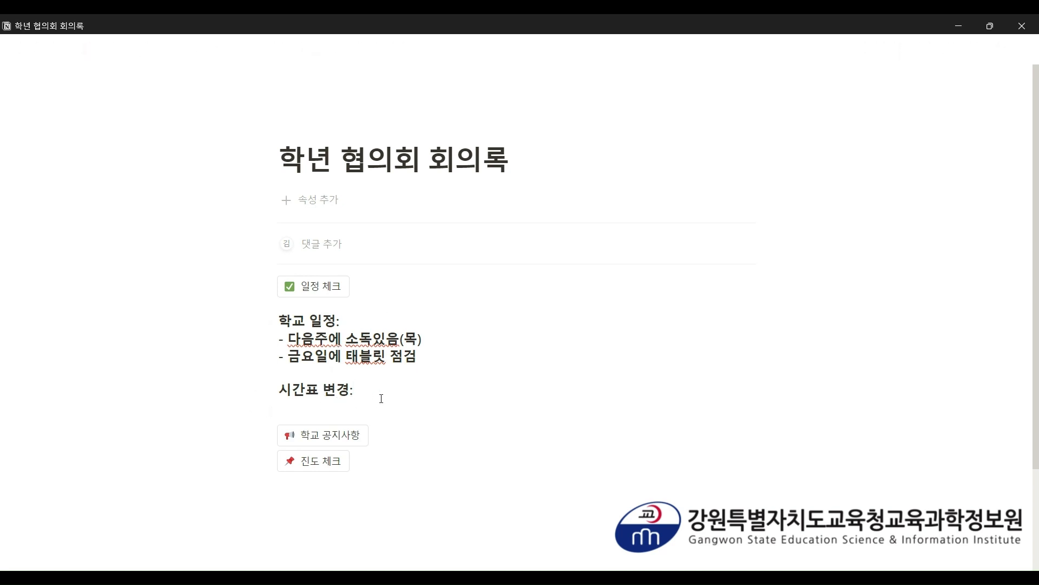
type("수요일 영어 전담 → 목요일 ")
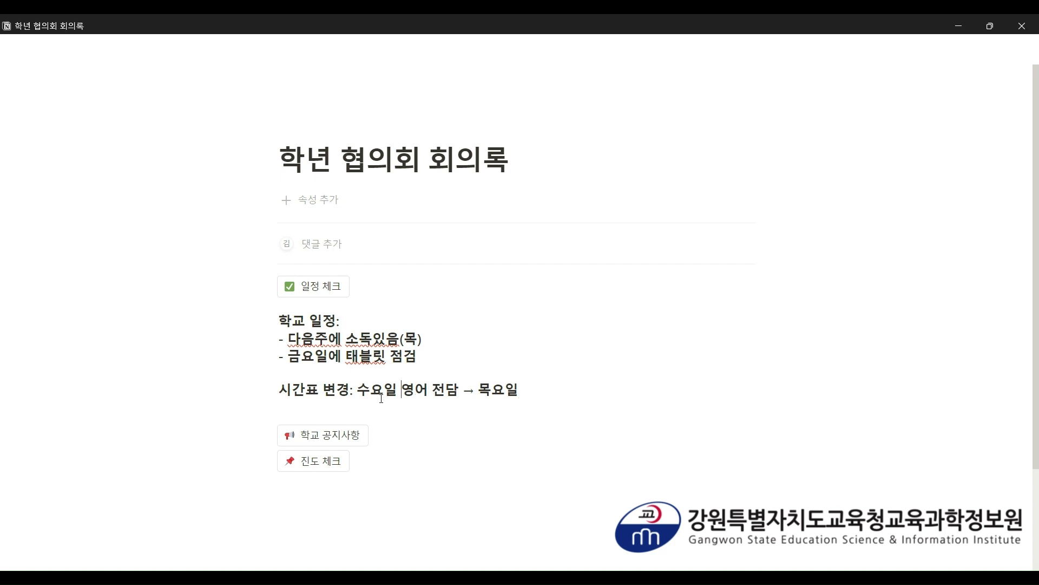
type("3교시 ")
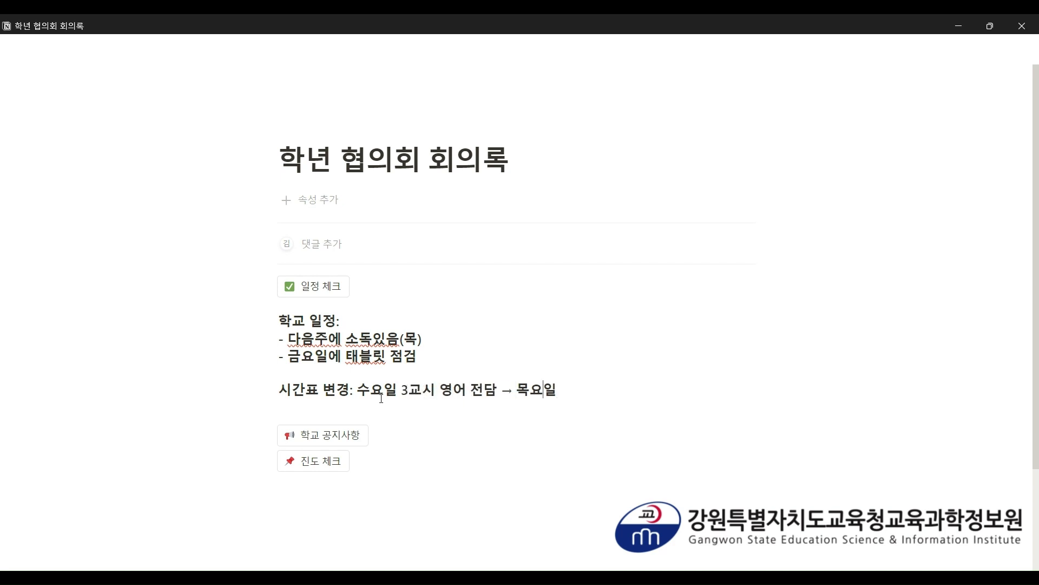
type("3교시")
- Insert the 학교 공지사항 lines and fill notices 인사위원회를 꾸려야 함 and 학교 공사 안내(뒷문)
scroll(328, 381, "down", 1)
left_click(339, 373)
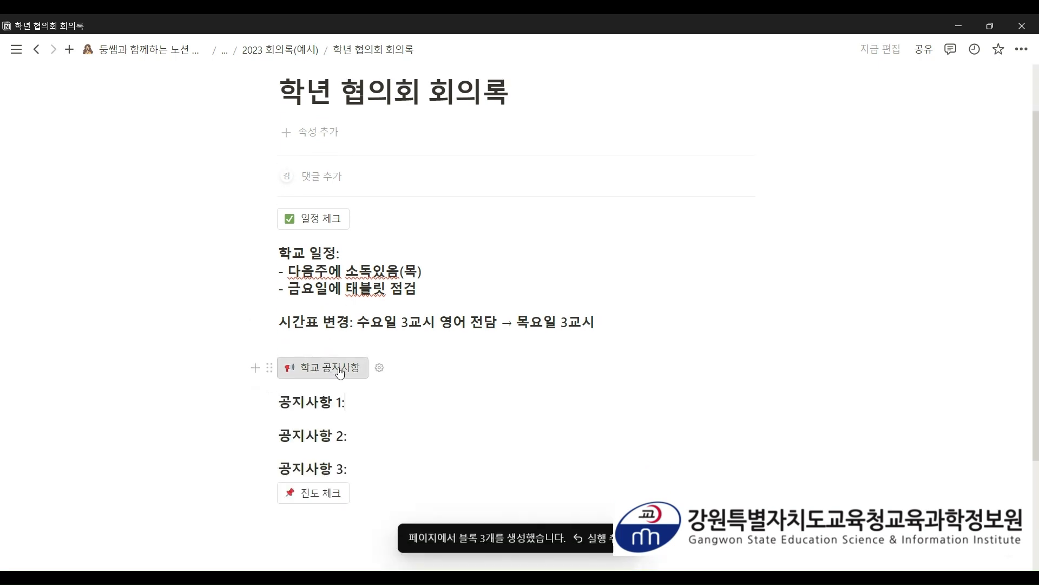
scroll(387, 341, "down", 1)
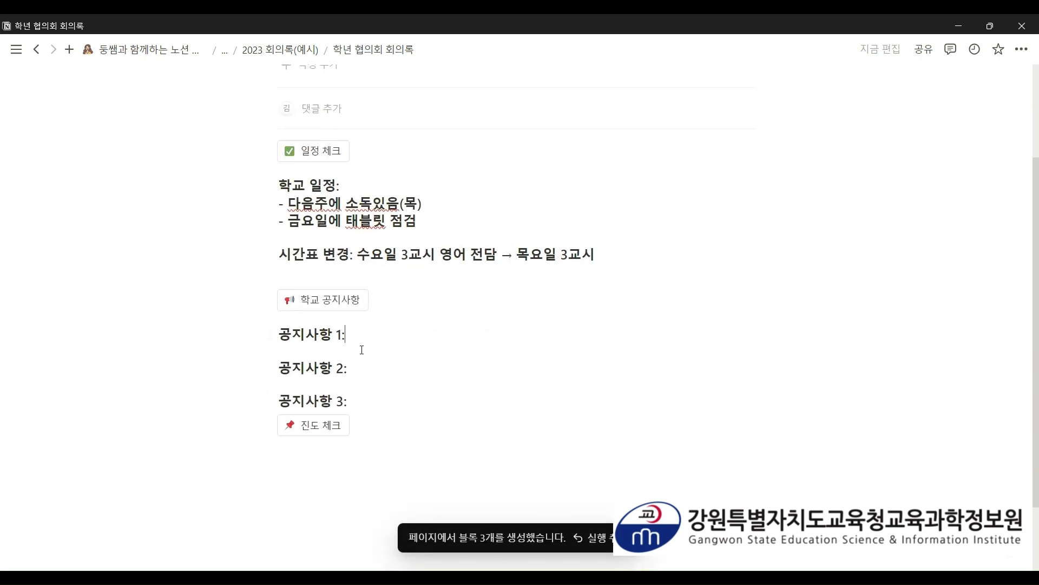
left_click(377, 334)
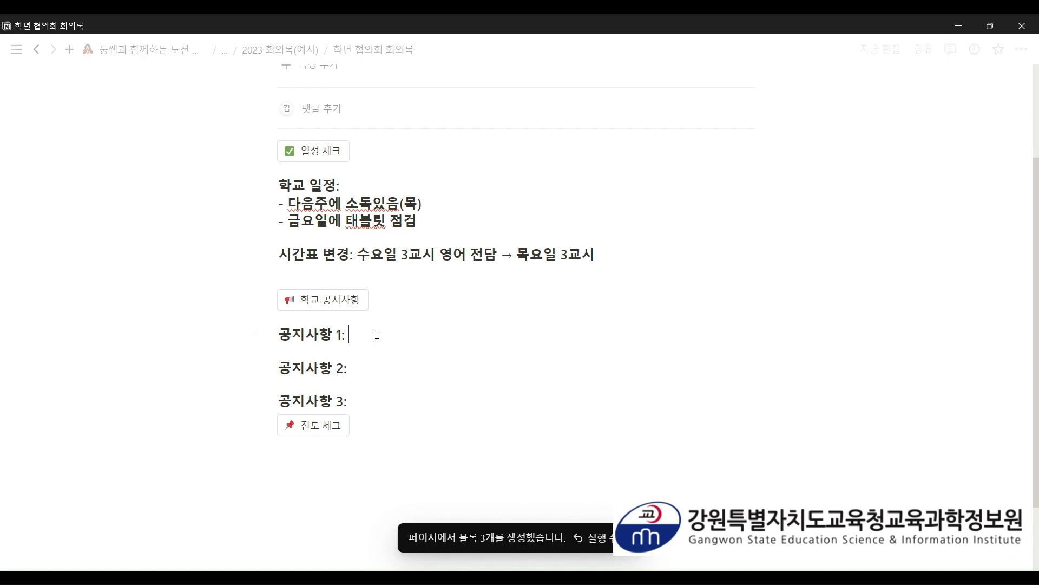
type("인")
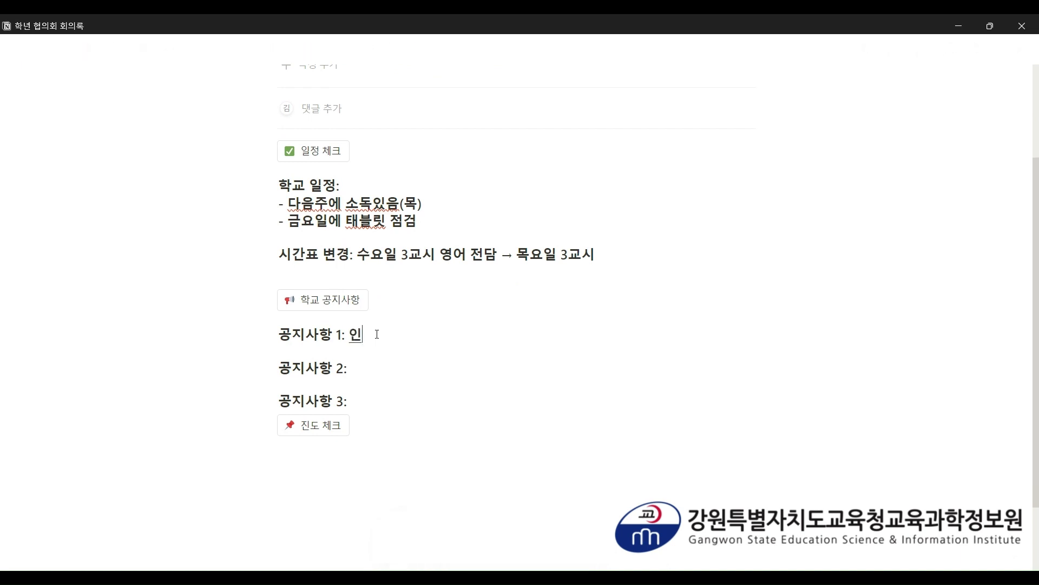
type("사위원횔를 꾸려야 함")
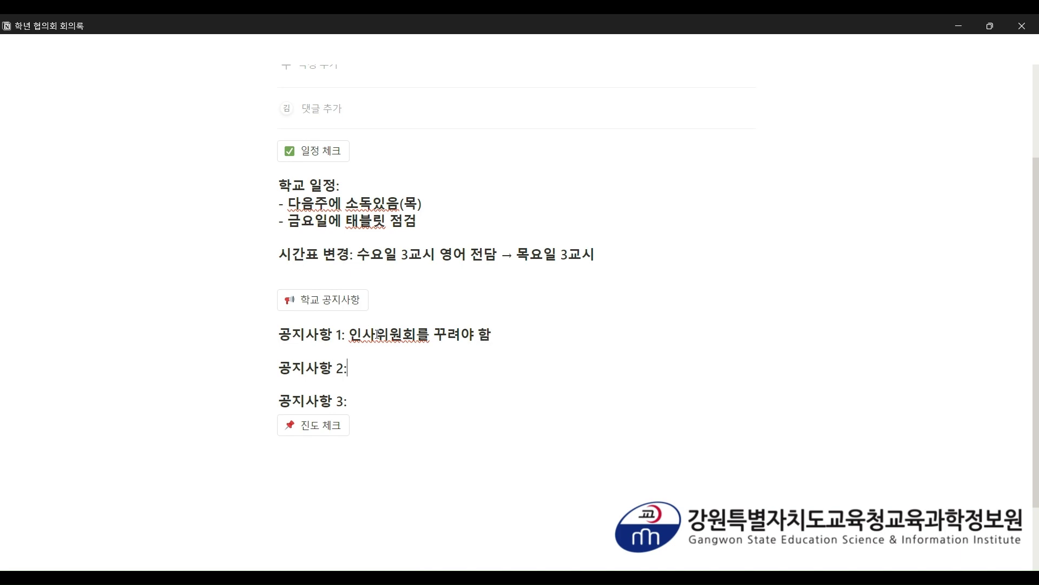
type("학교 공사 안내")
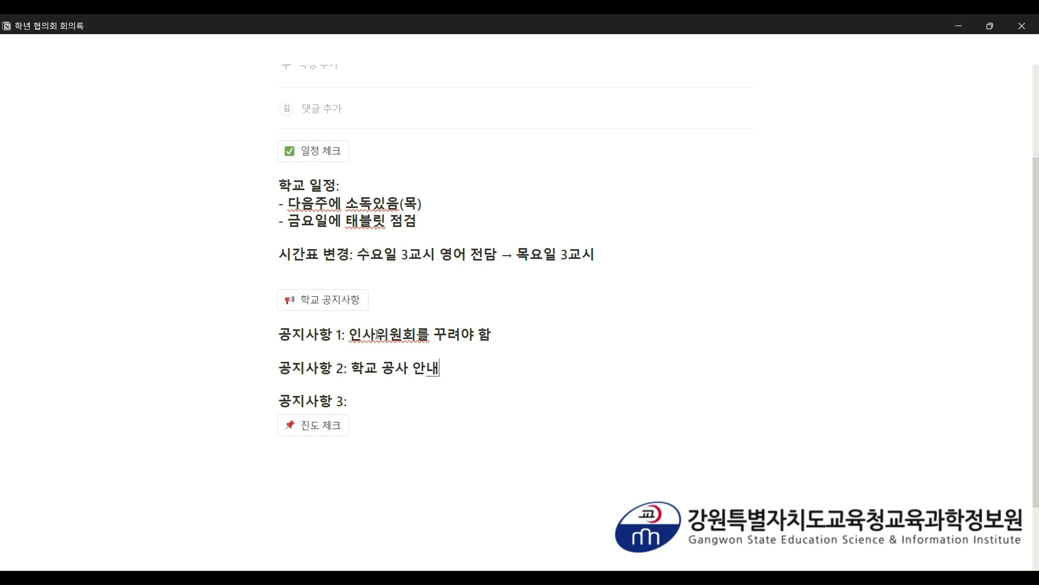
type("(뒷문")
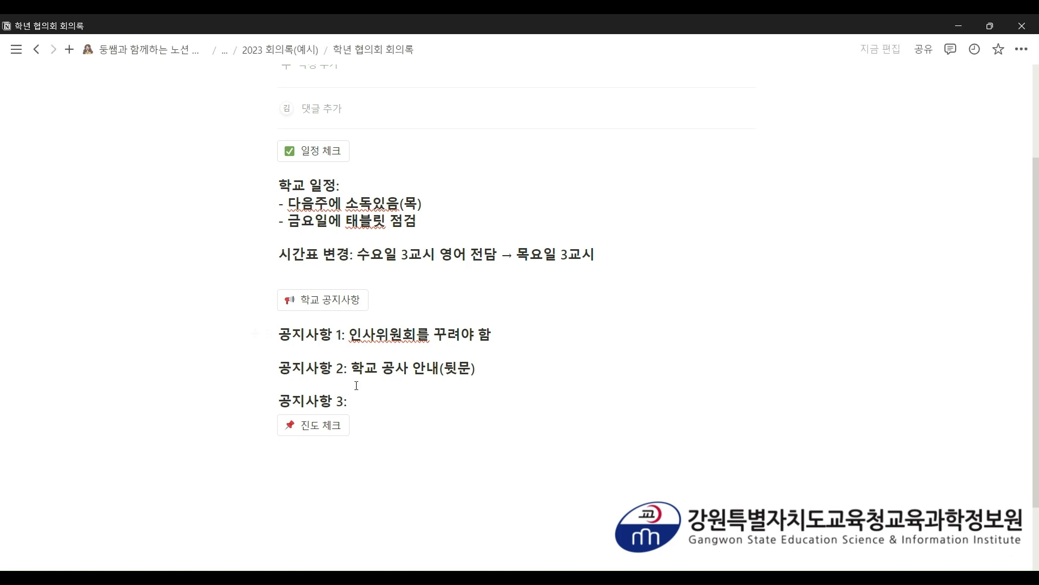
scroll(379, 333, "down", 1)
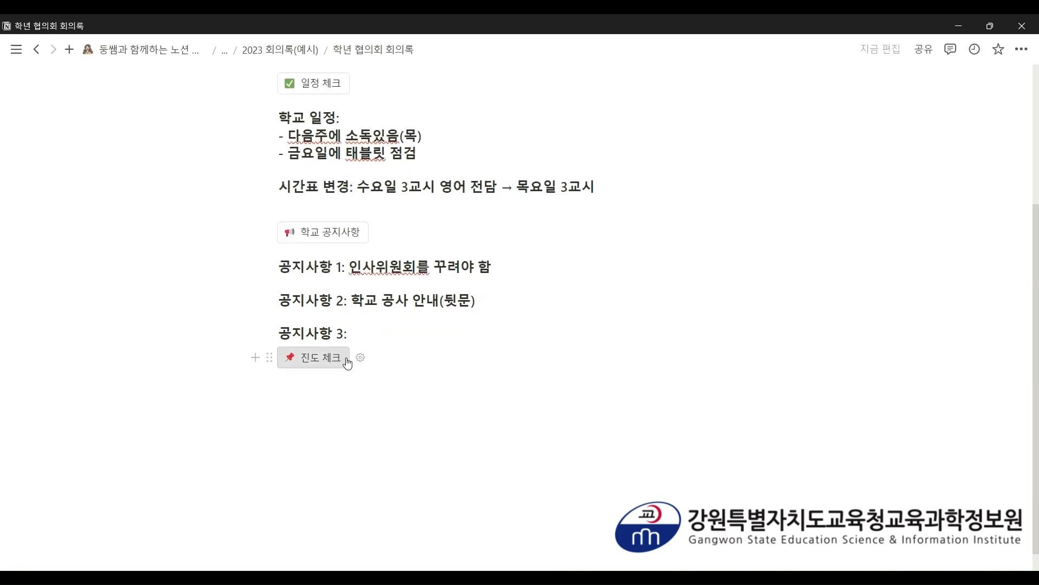
scroll(347, 358, "up", 3)
- Insert the 진도 체크 lines and write the 국어, 수학 and 사회 progress notes
scroll(341, 356, "down", 3)
left_click(335, 355)
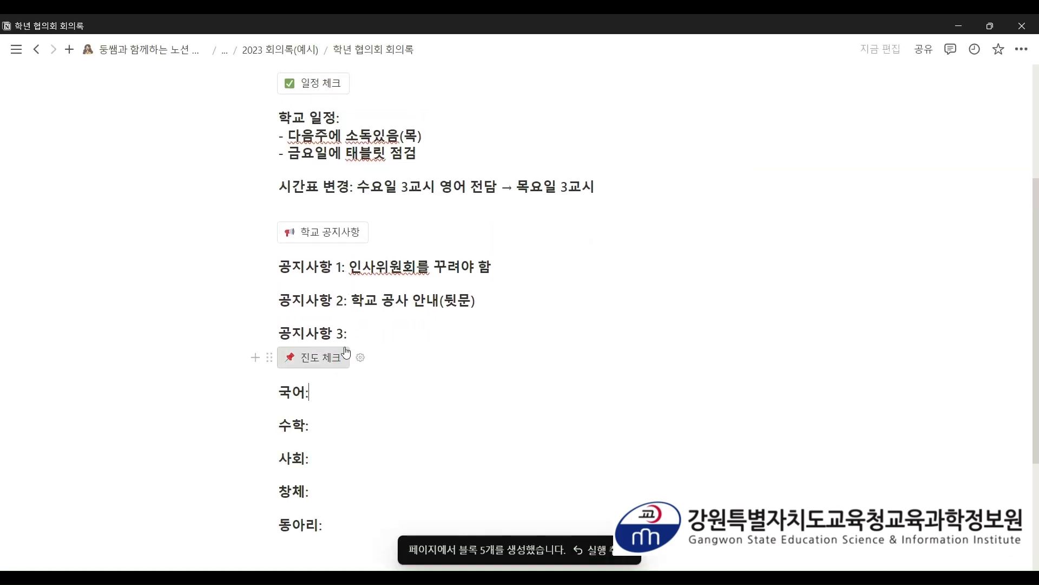
scroll(357, 346, "down", 2)
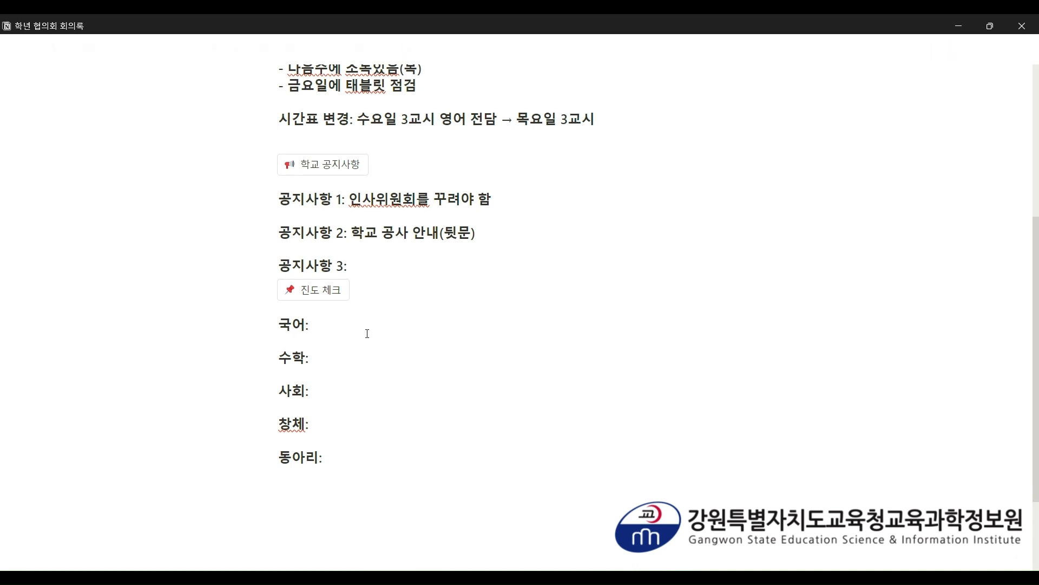
type("4페이지 (활동지 ~~")
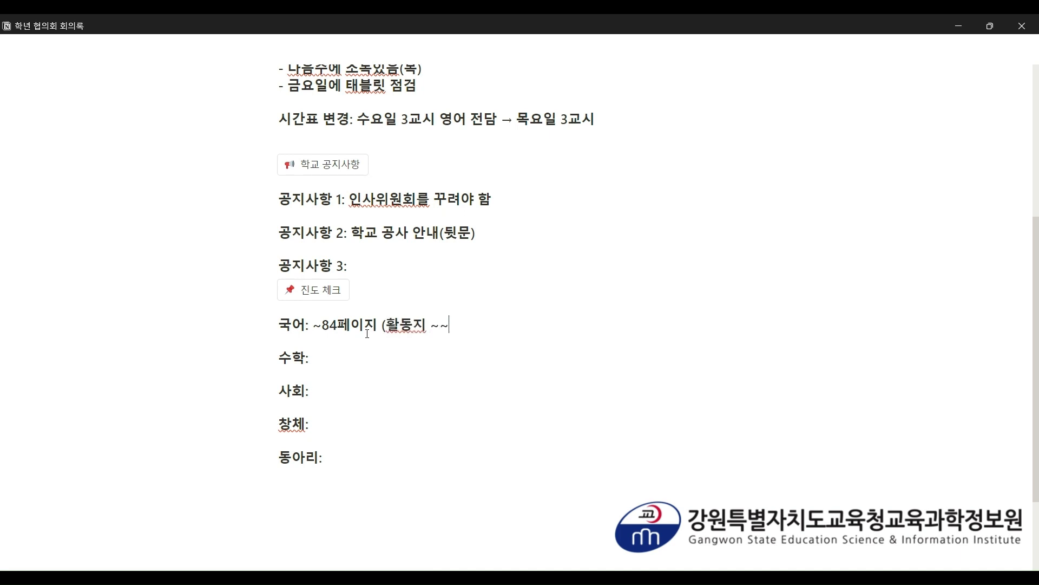
type(" -> 1반")
type("단원 마뮈")
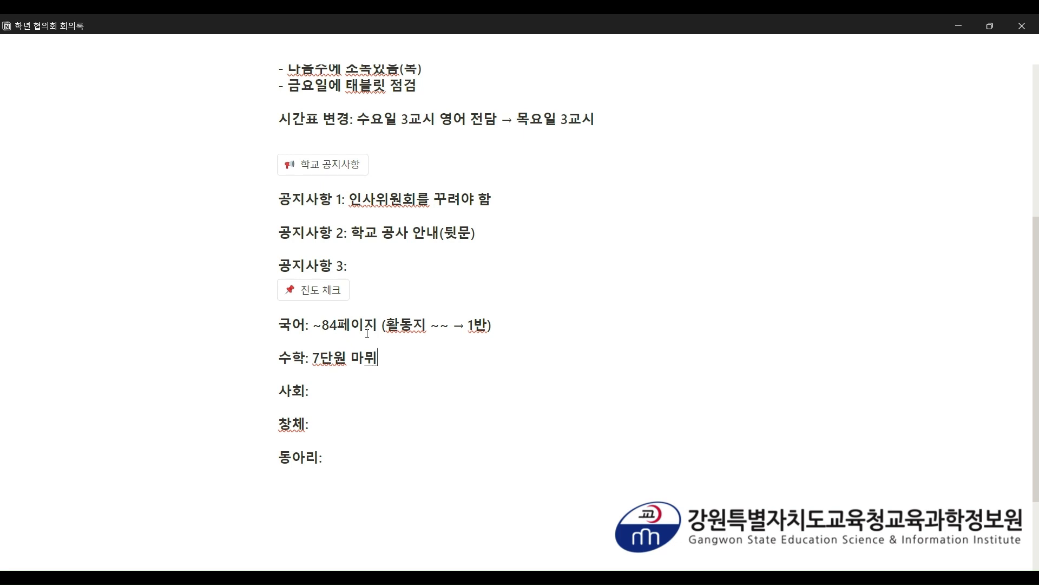
key("BackSpace")
type("리(단원 마무리 ")
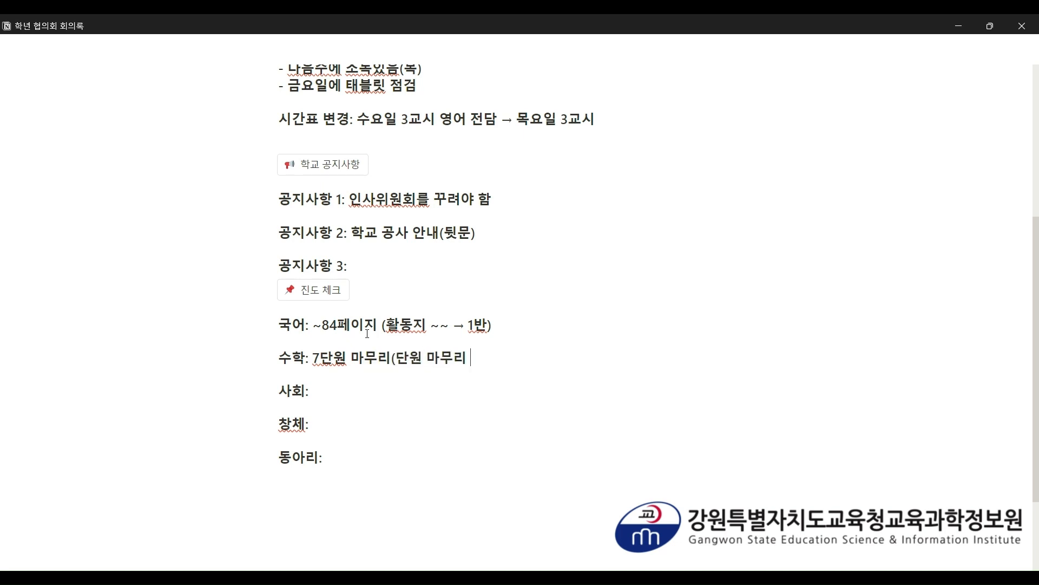
type("활동지 -> 2")
type("반)")
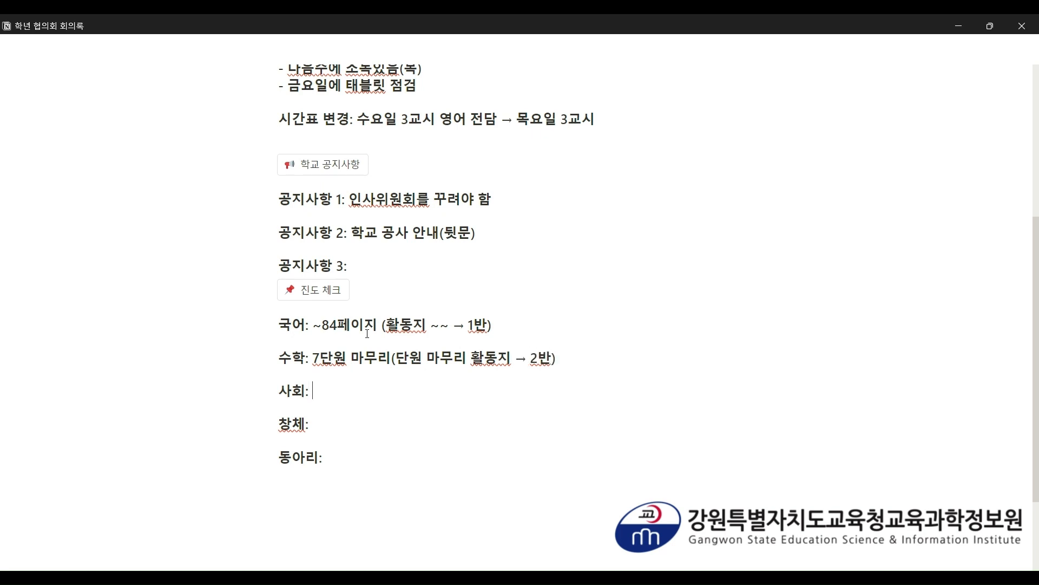
type("세계 여러나라의 ")
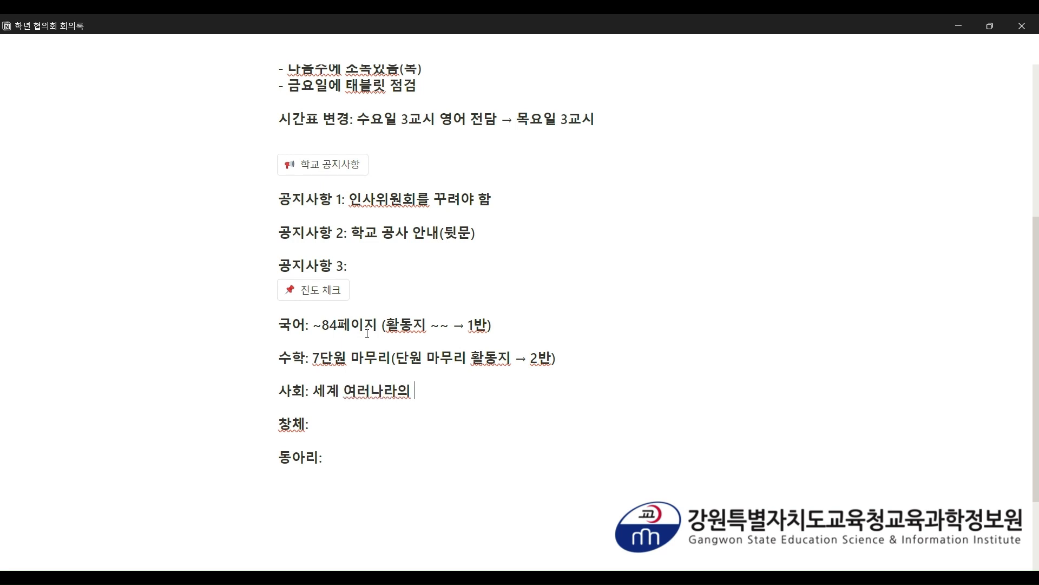
type("문화(의복 마")
type("들기")
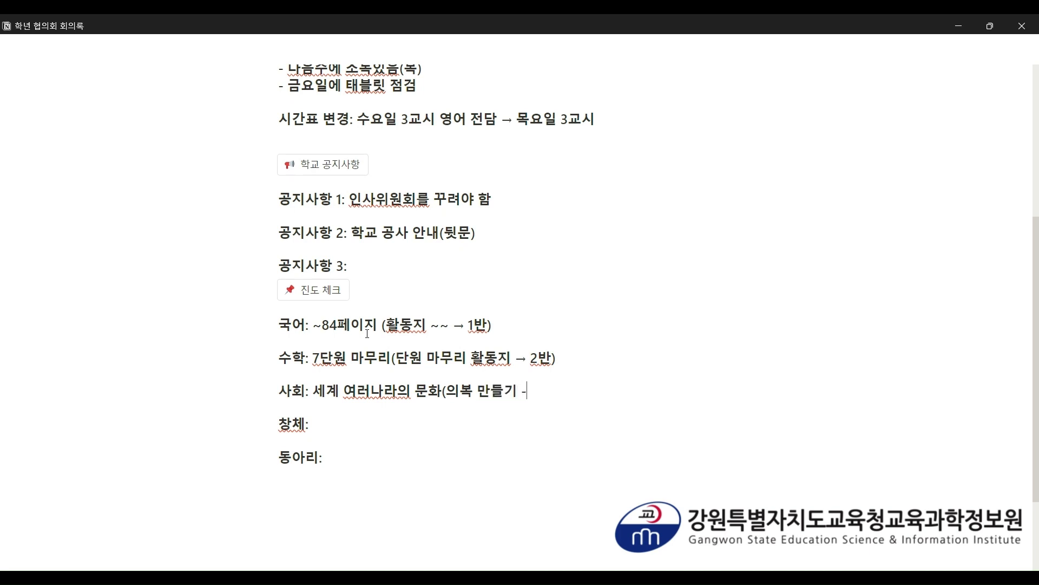
type(" → 3반 선생님")
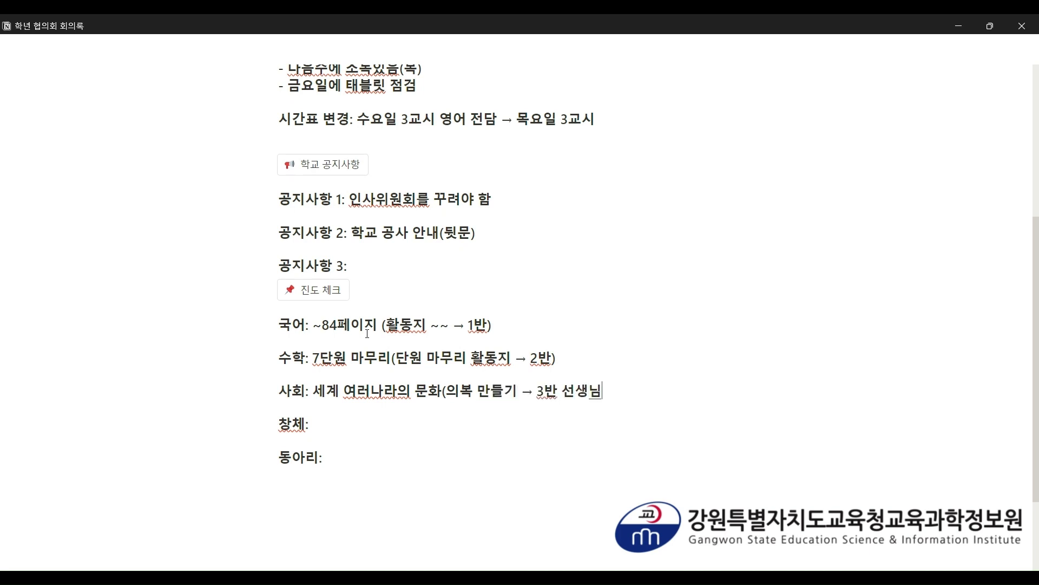
type("이 품의)")
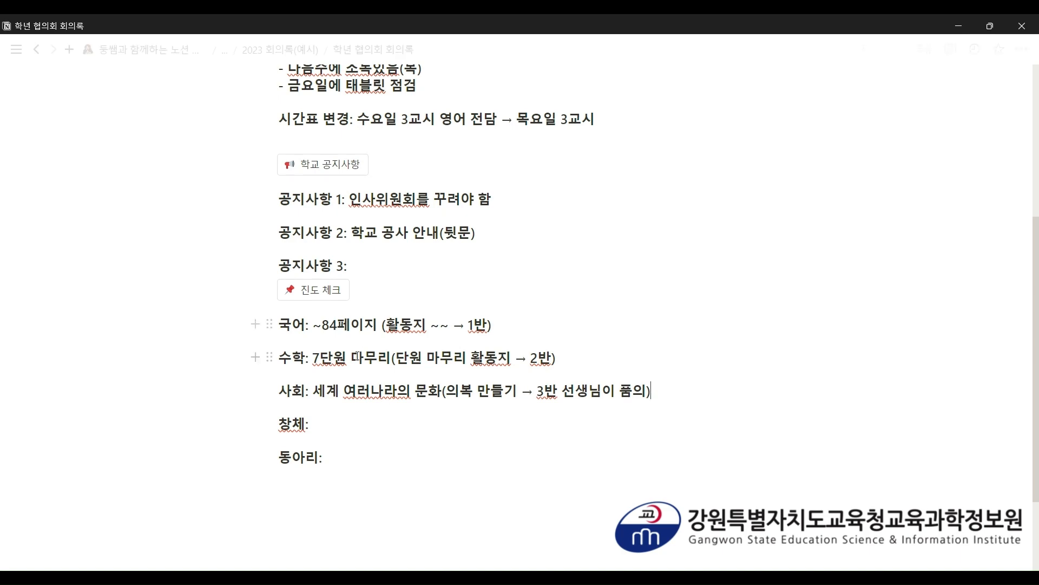
- Go back via the 2023 회의록(예시) and 학교일지 만들기 breadcrumbs and reopen 2023 회의록
scroll(409, 442, "up", 5)
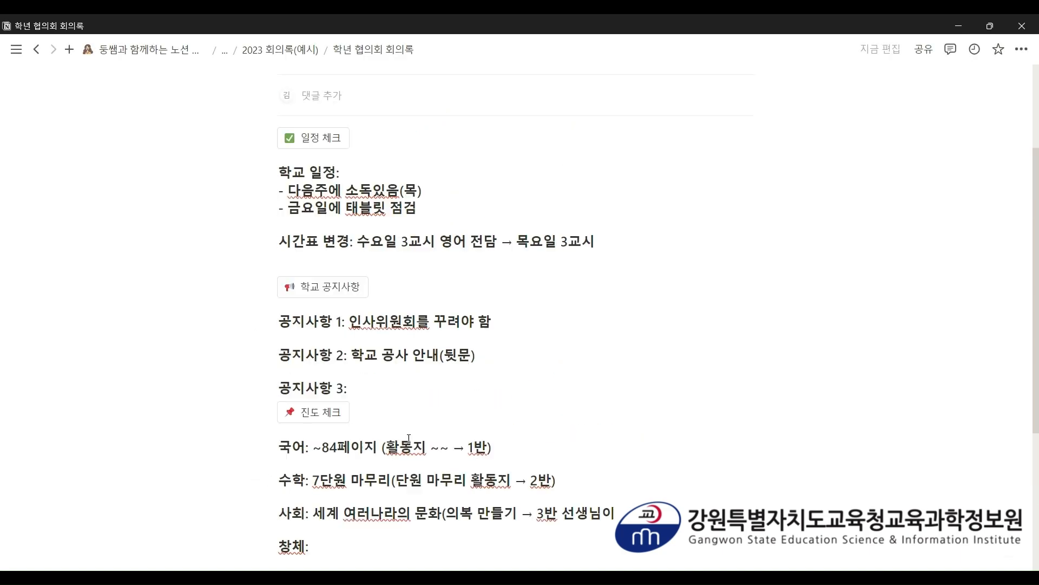
scroll(409, 433, "down", 1)
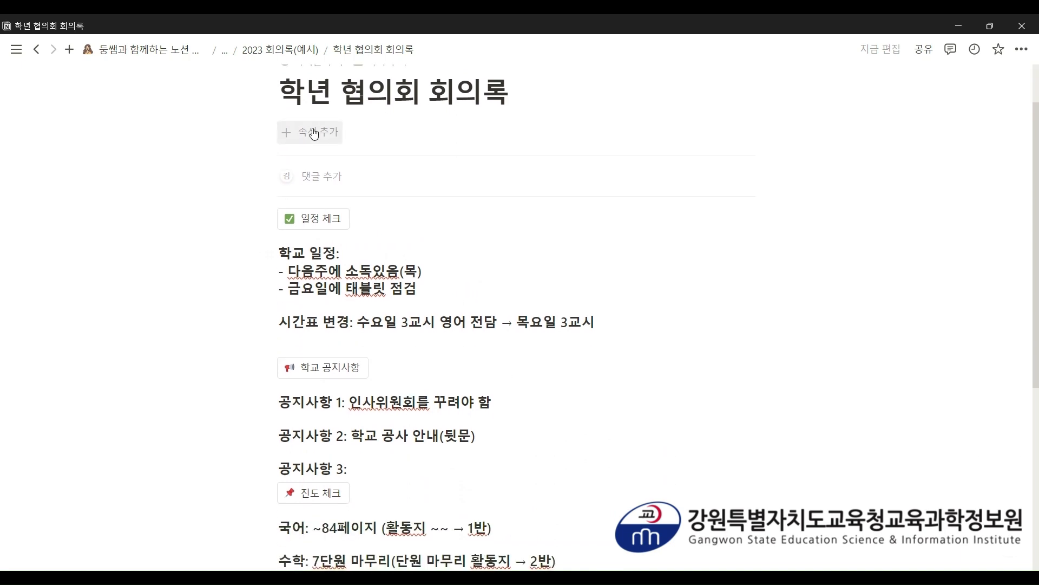
scroll(322, 124, "down", 2)
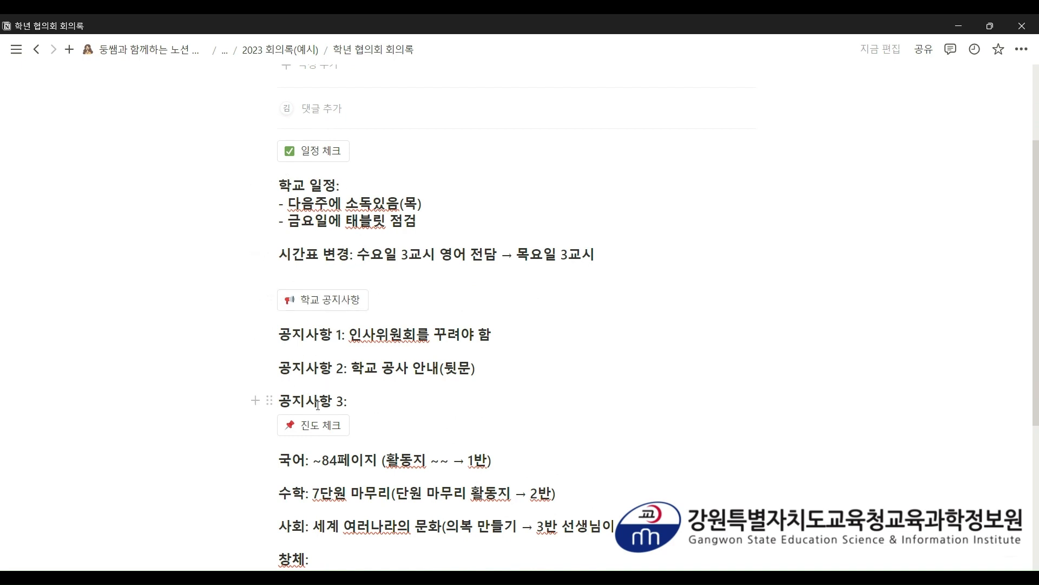
scroll(320, 398, "down", 1)
scroll(309, 513, "down", 1)
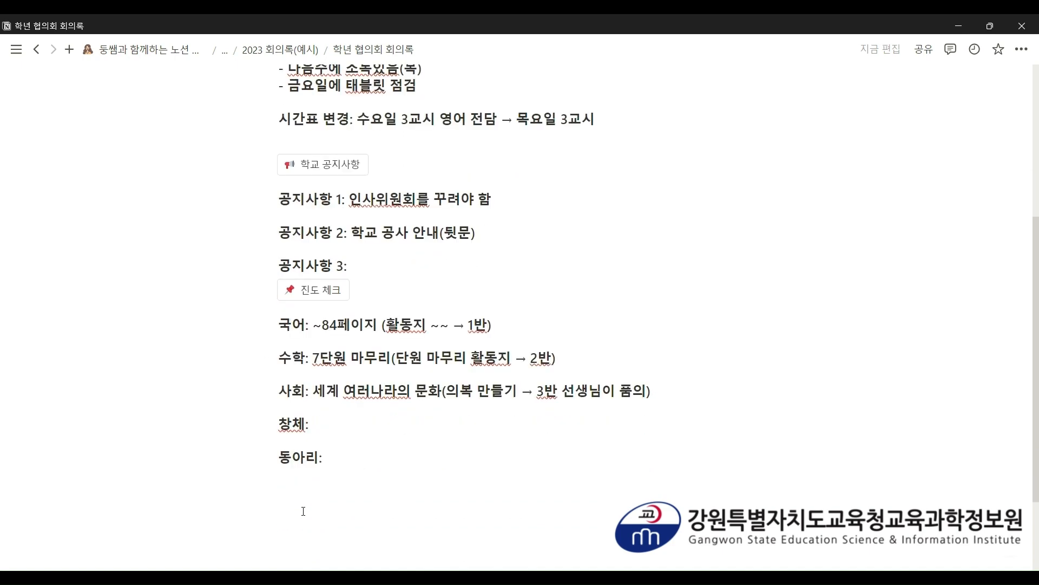
scroll(303, 511, "up", 1)
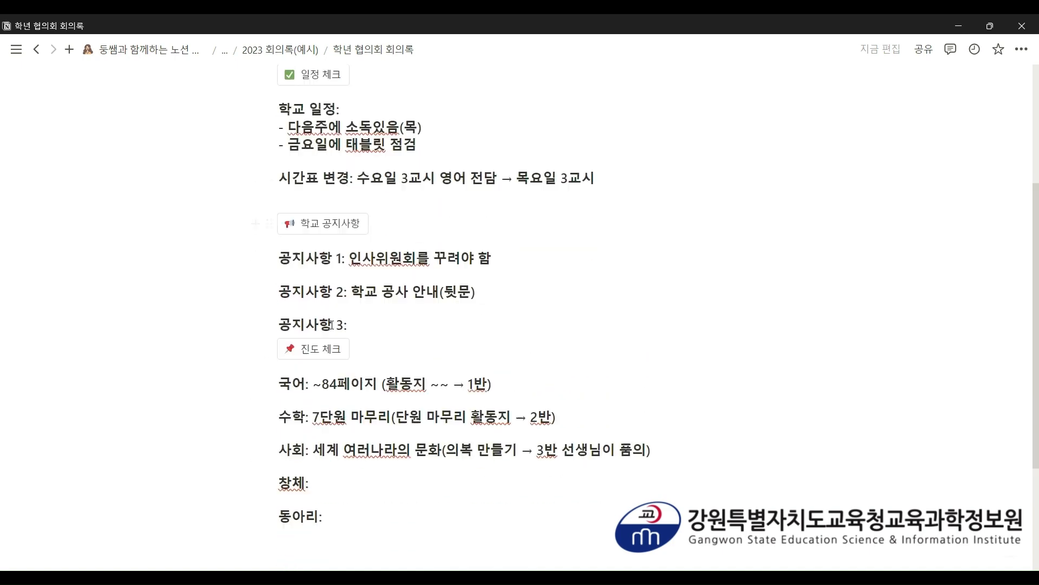
scroll(331, 325, "down", 1)
scroll(332, 327, "up", 2)
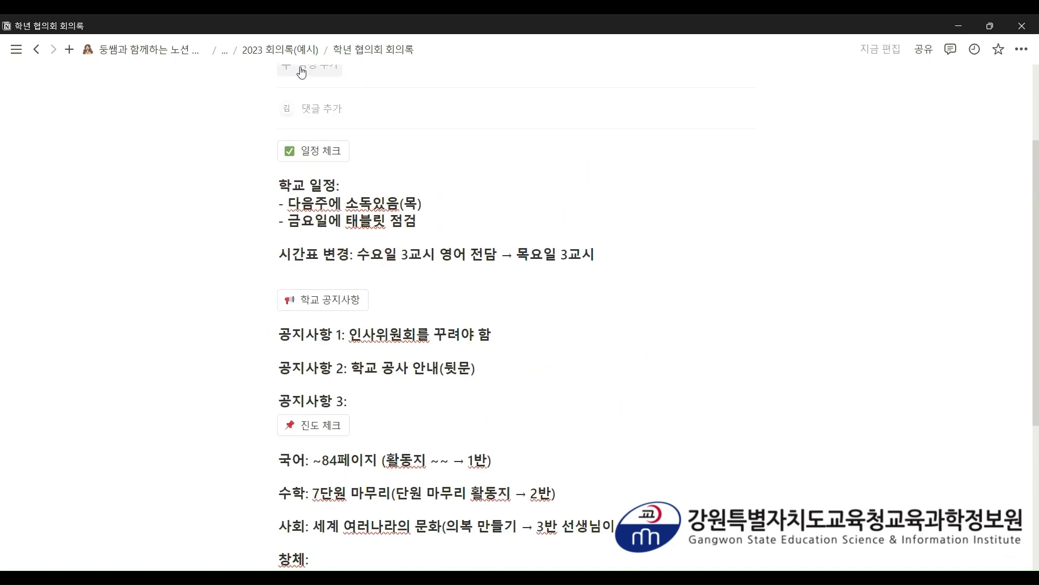
left_click(301, 56)
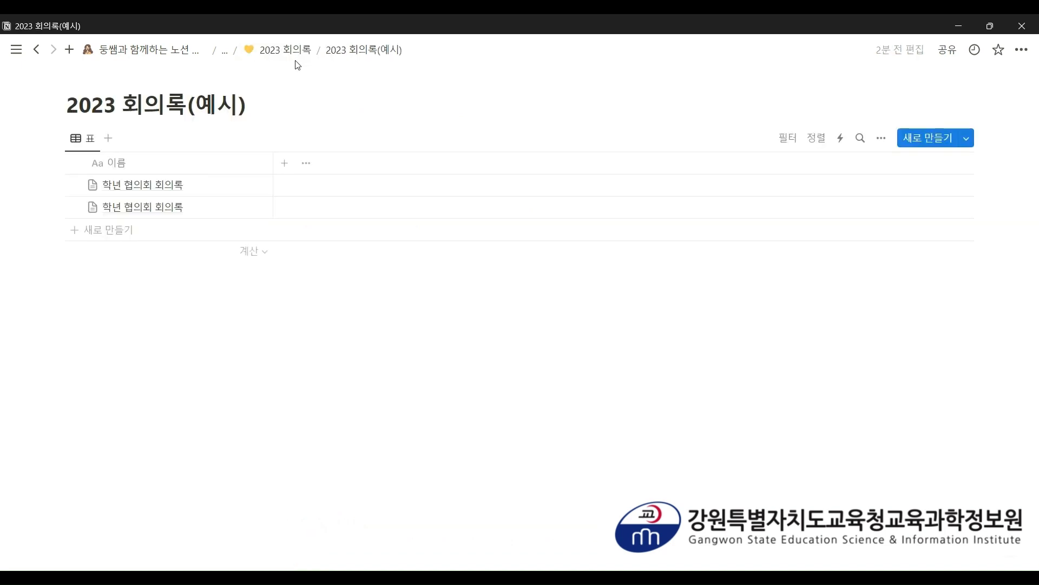
mouse_move(225, 49)
left_click(230, 71)
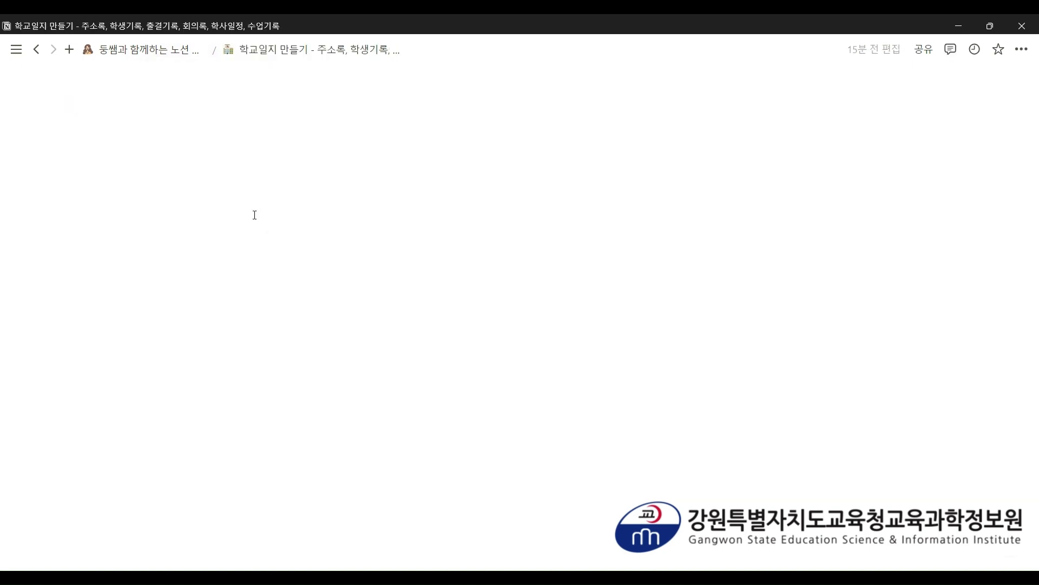
scroll(293, 219, "down", 5)
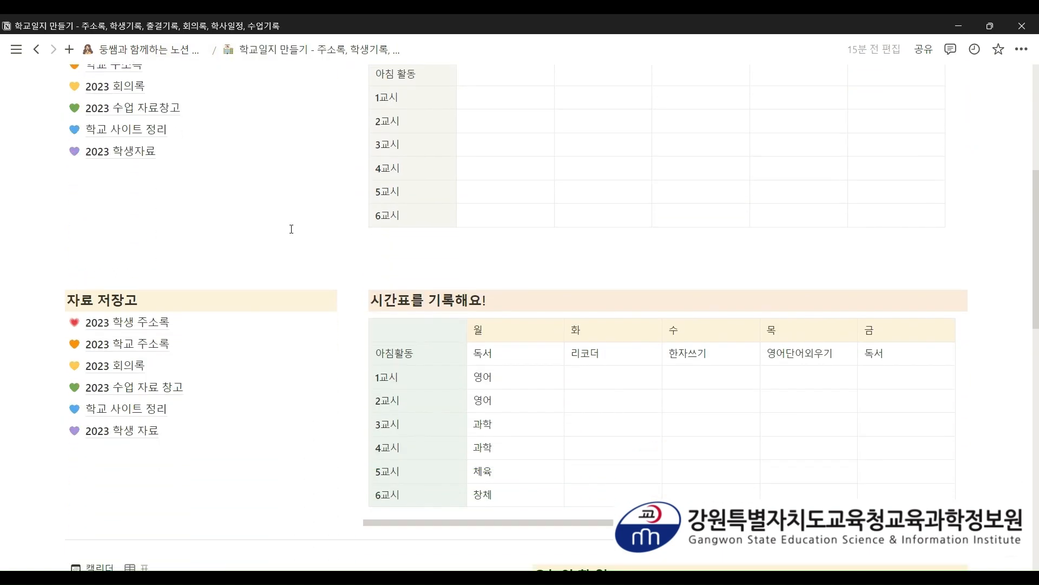
left_click(136, 366)
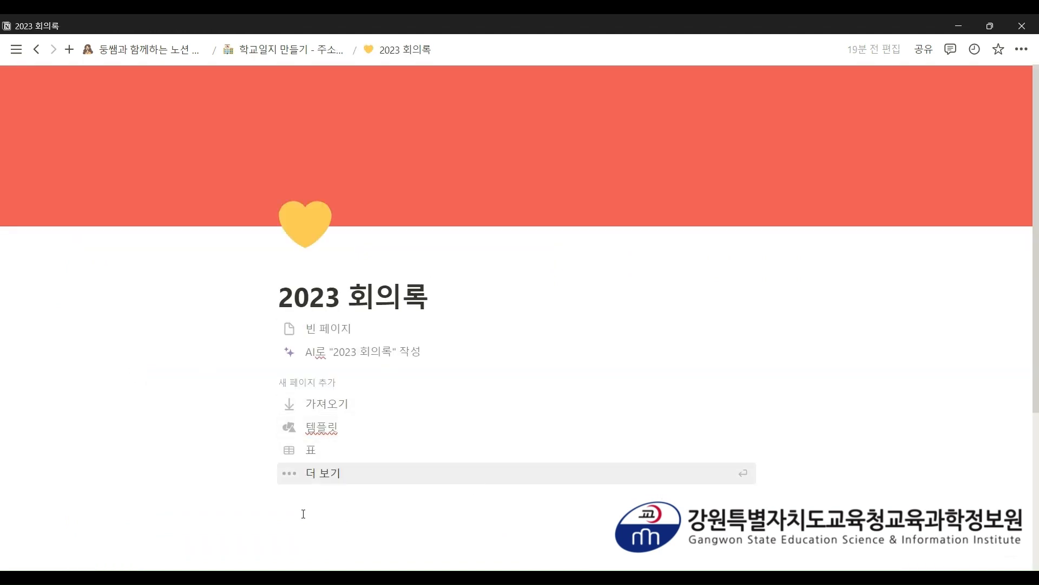
- Insert an inline table database titled '2023 회의록 예시 2' via '/', then narrow its 이름 column
left_click(303, 513)
type("/")
key("Down")
key("Down")
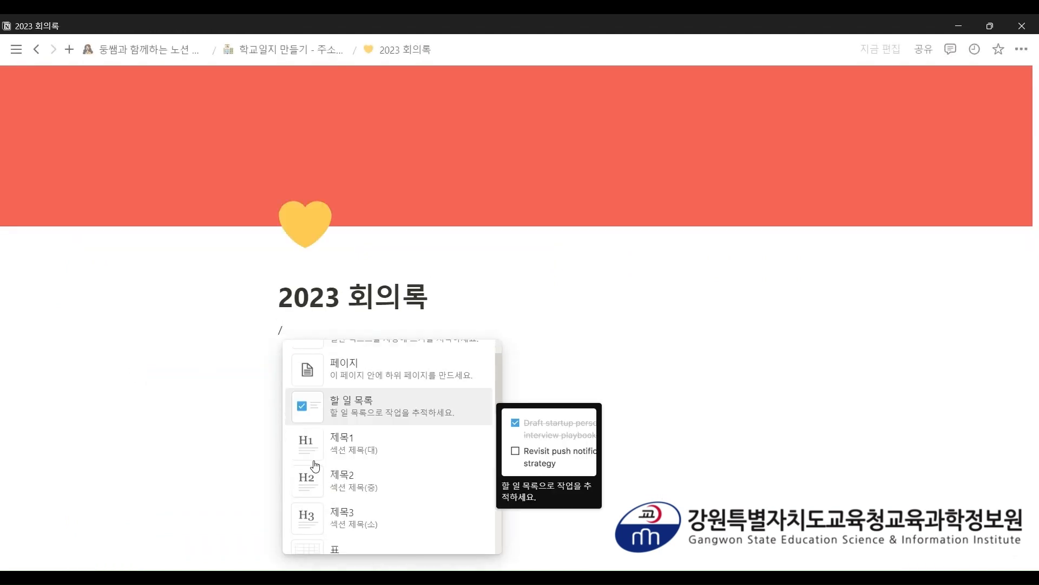
scroll(316, 465, "down", 20)
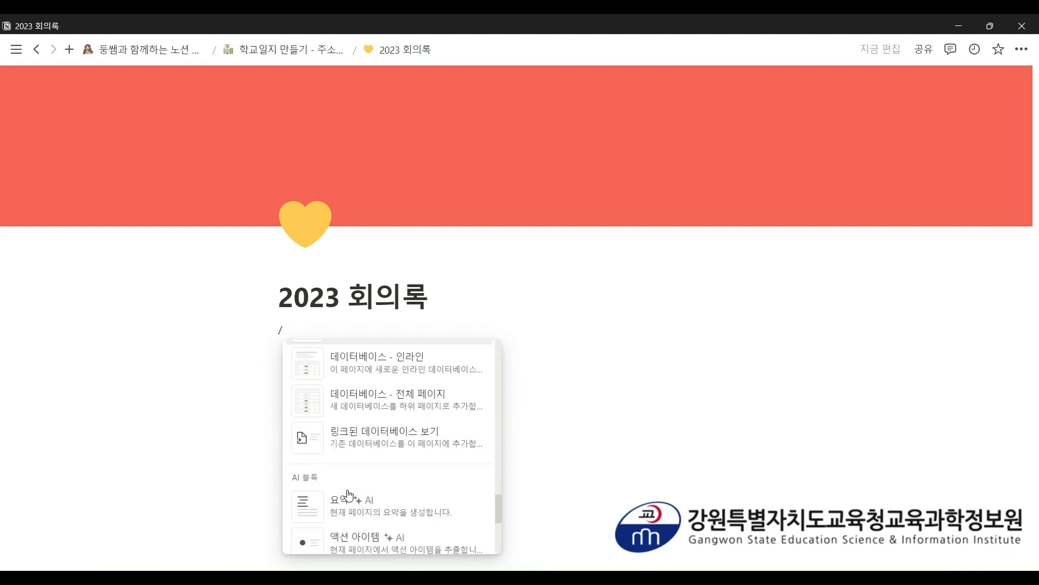
left_click(405, 363)
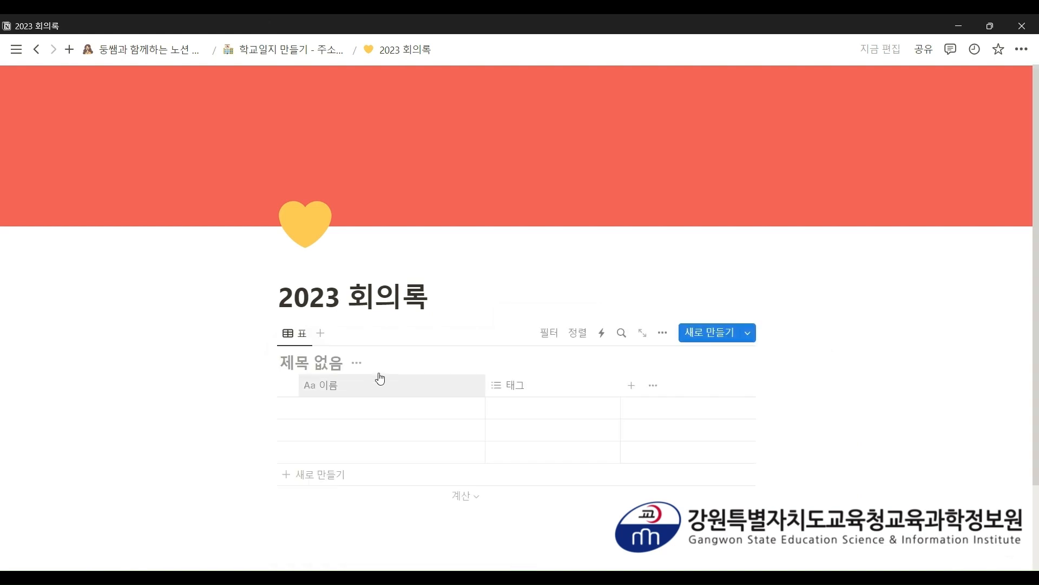
type("2023 회월")
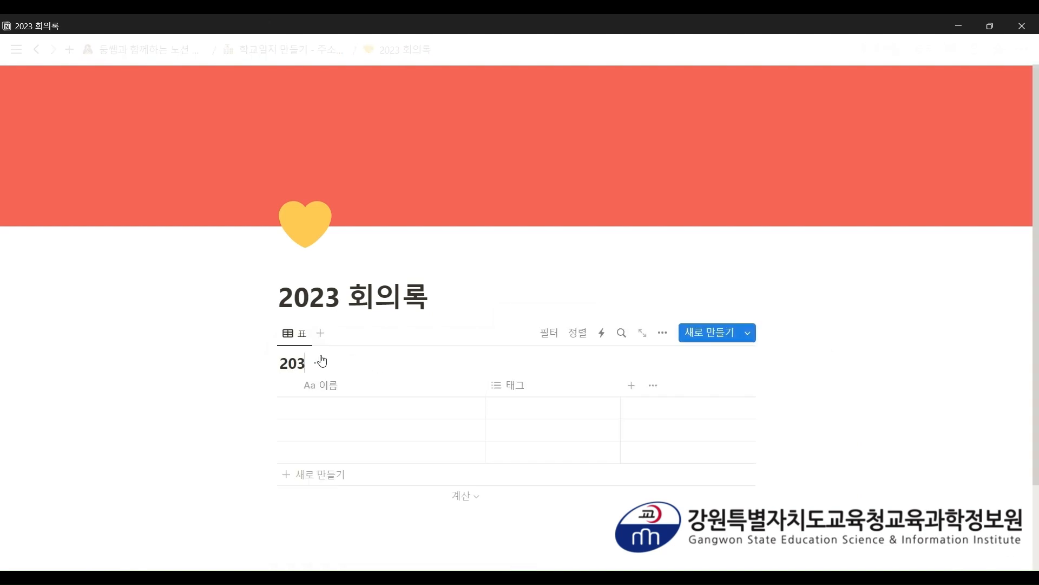
type("록 예시 2")
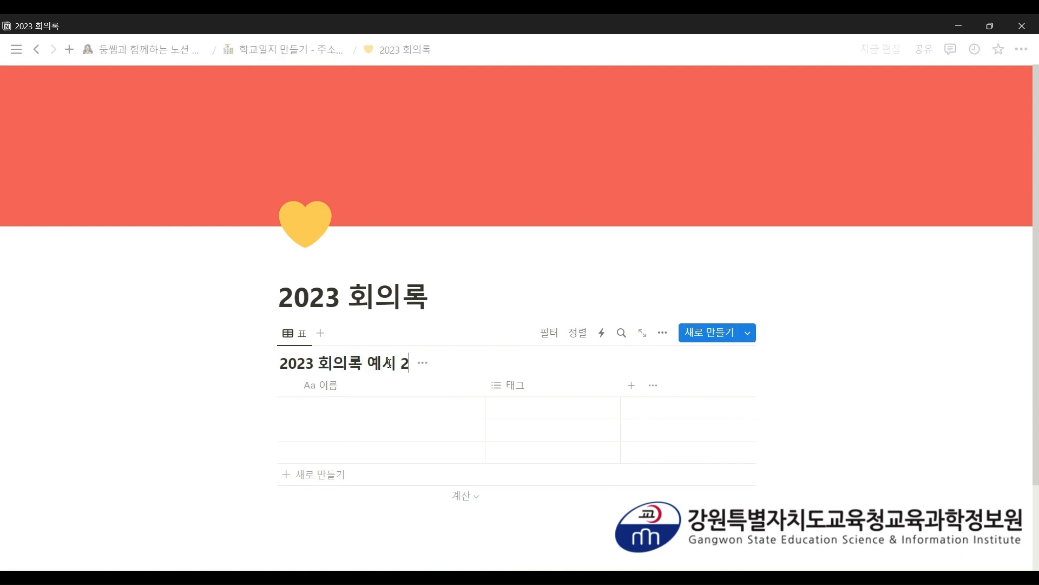
left_click_drag(401, 363, 410, 363)
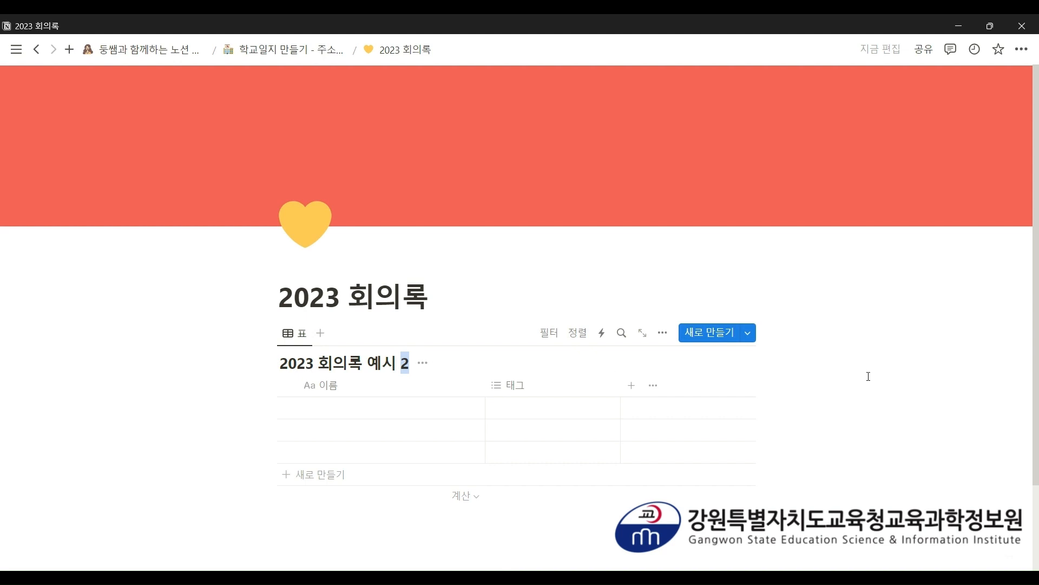
left_click(940, 356)
scroll(939, 357, "down", 2)
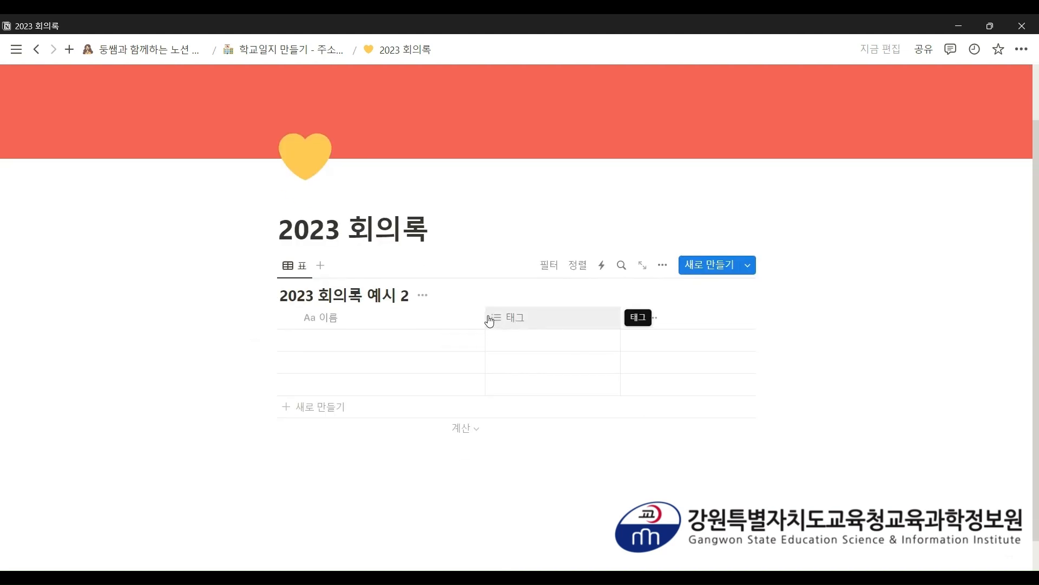
left_click_drag(484, 319, 462, 323)
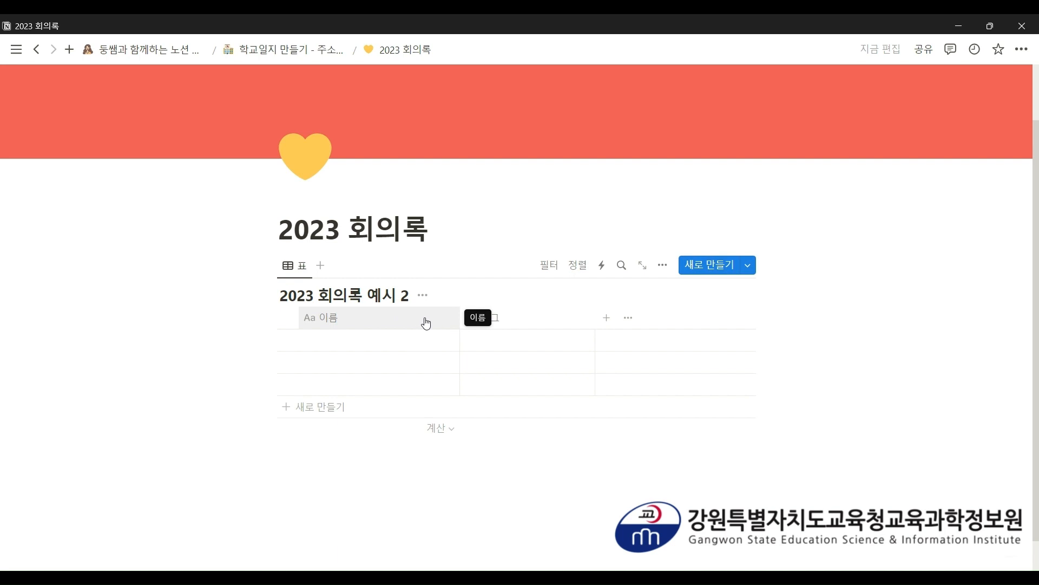
- Rename the table's first column from 이름 to 회의명
left_click(366, 323)
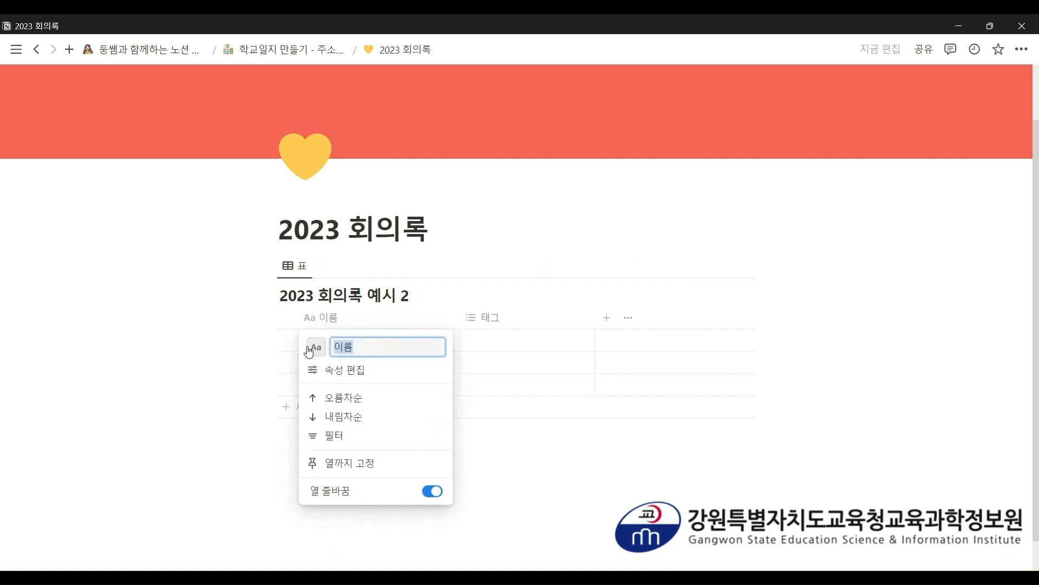
type("회의명")
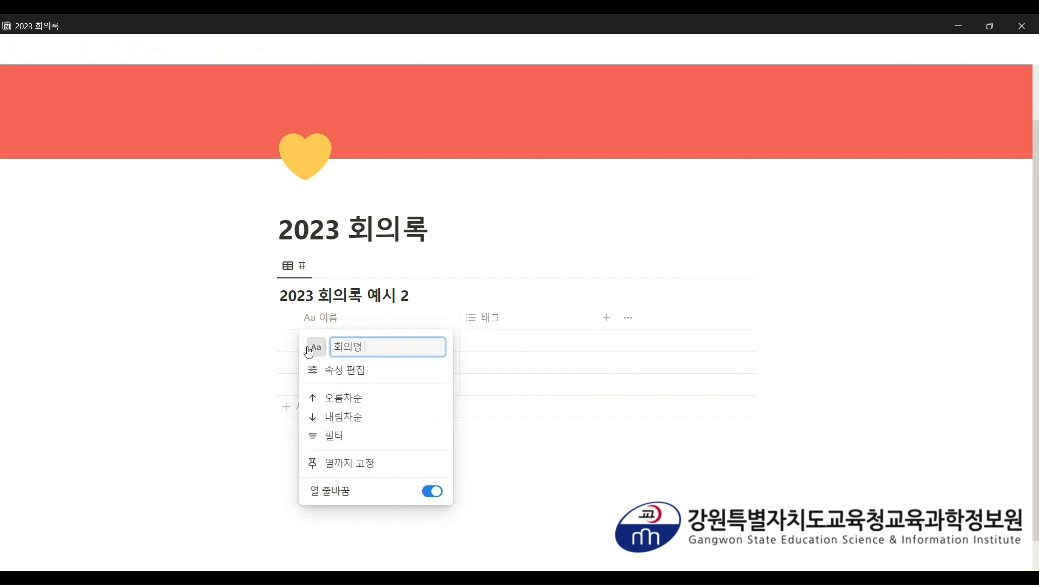
left_click(545, 323)
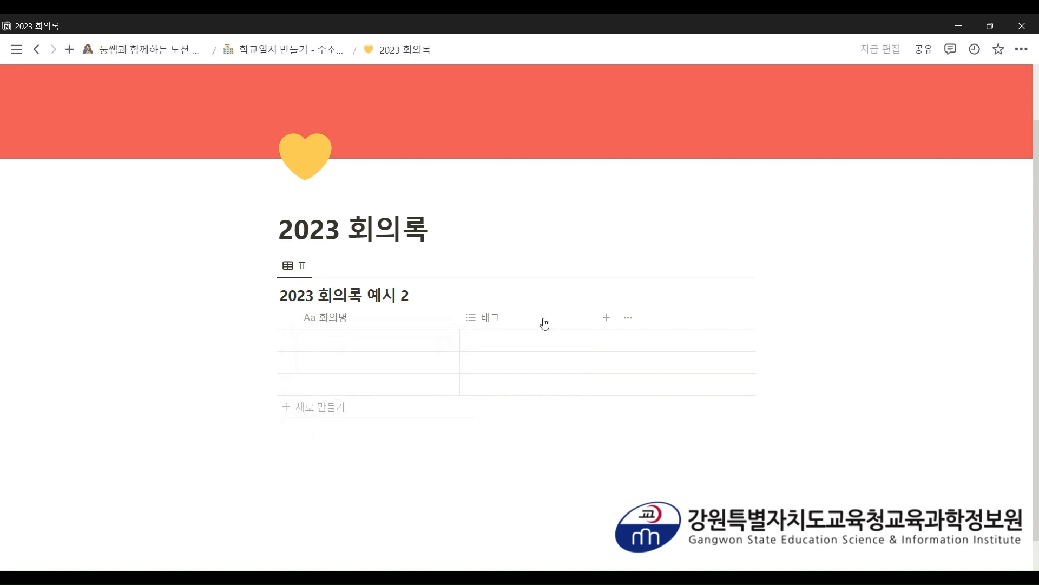
- Change the 태그 column's property type to 날짜 (date)
left_click(545, 323)
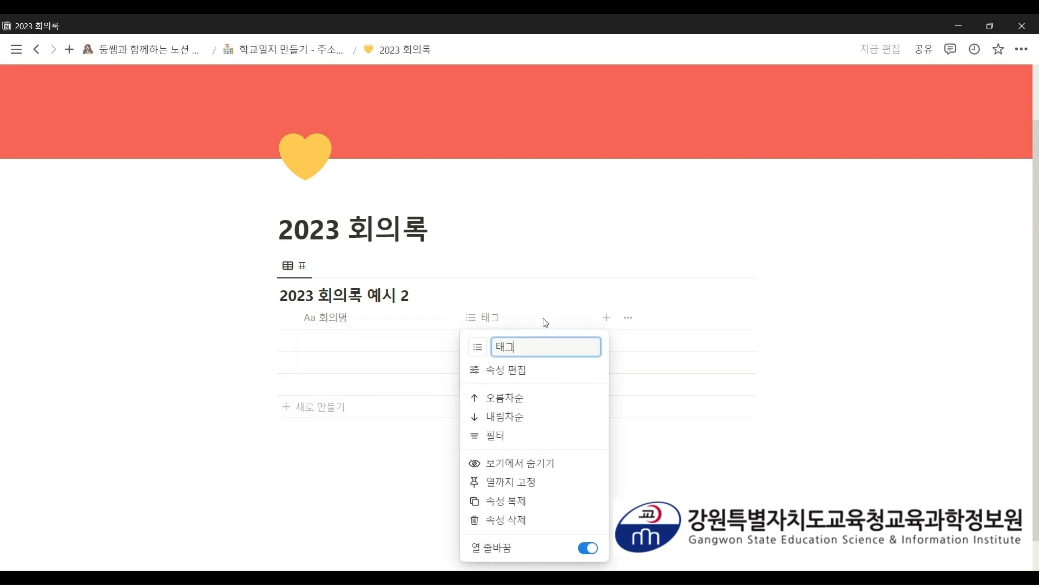
left_click(538, 373)
left_click(681, 314)
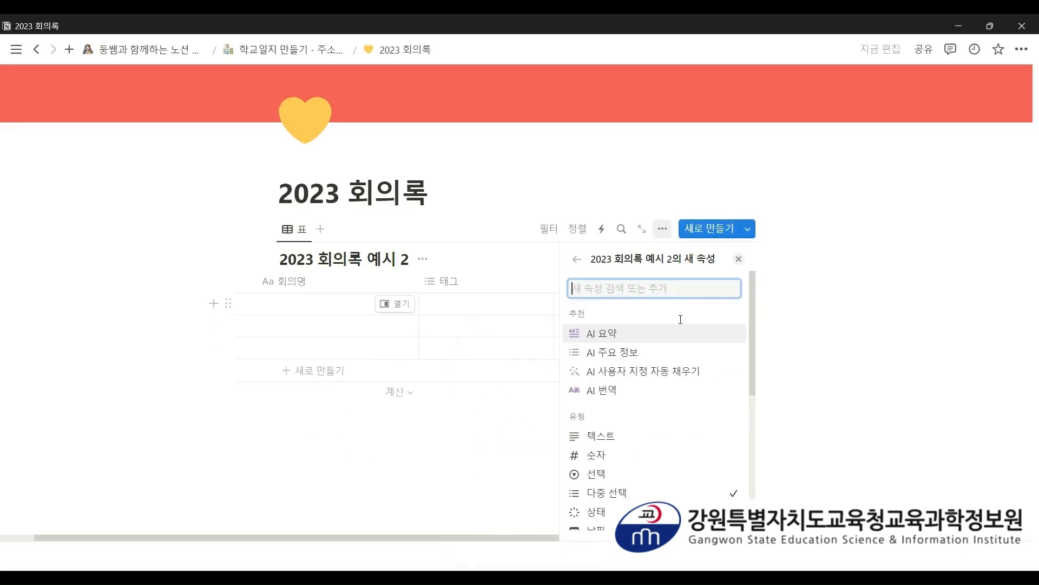
scroll(677, 379, "down", 3)
left_click(678, 395)
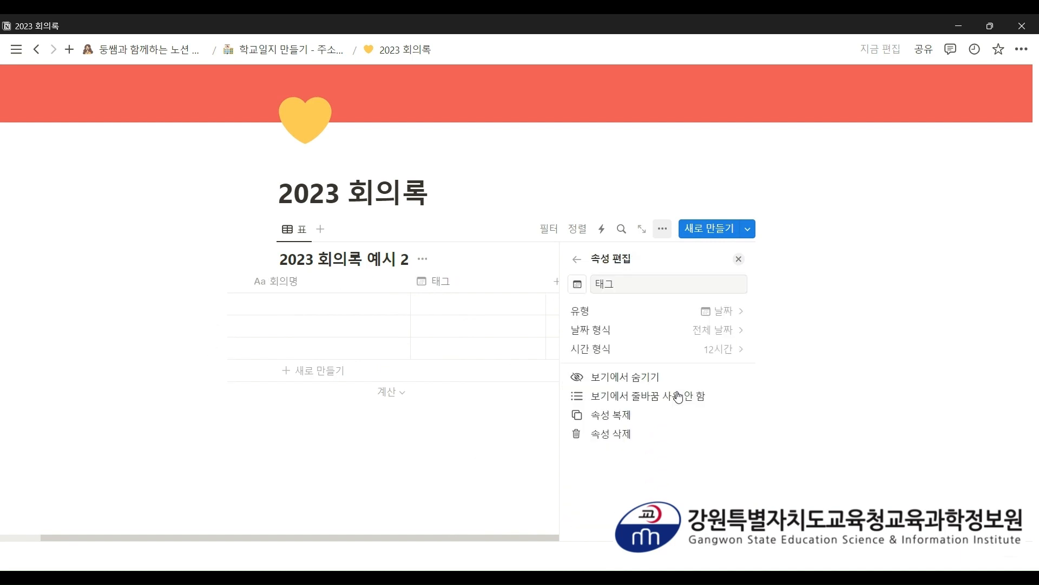
left_click(535, 288)
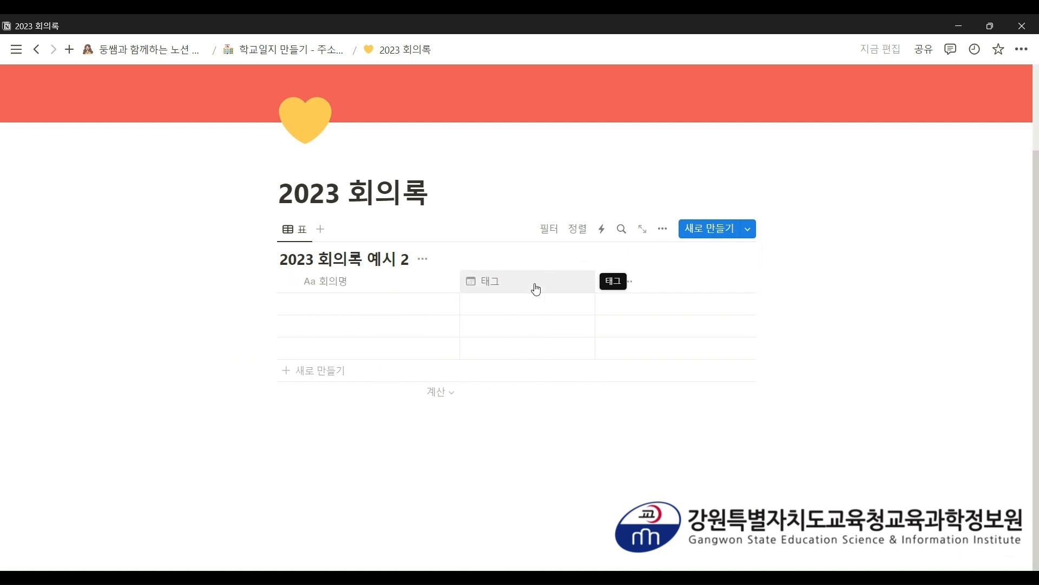
- Rename the 태그 column header to 날짜
left_click(535, 288)
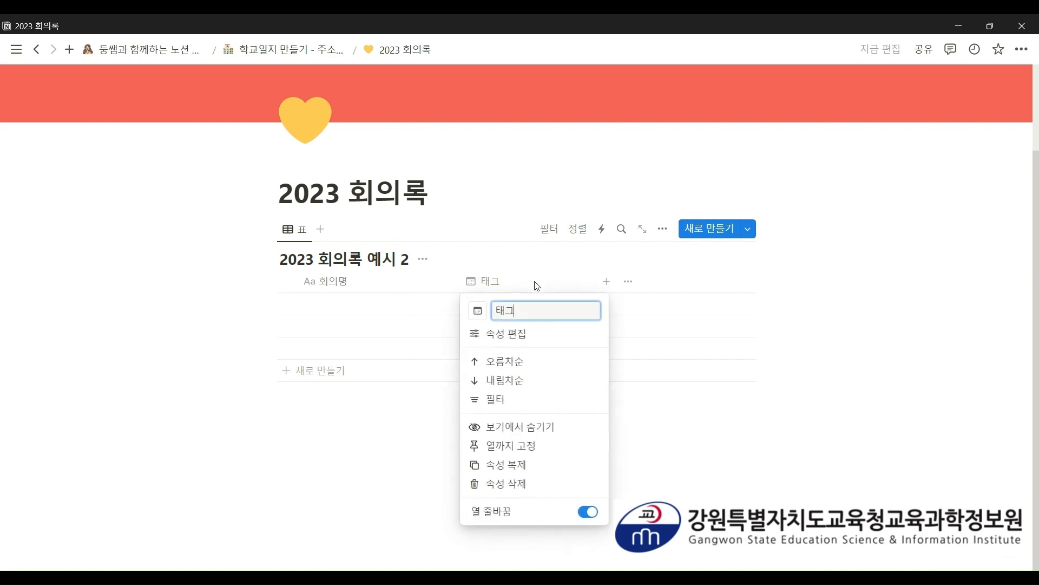
type("날짜")
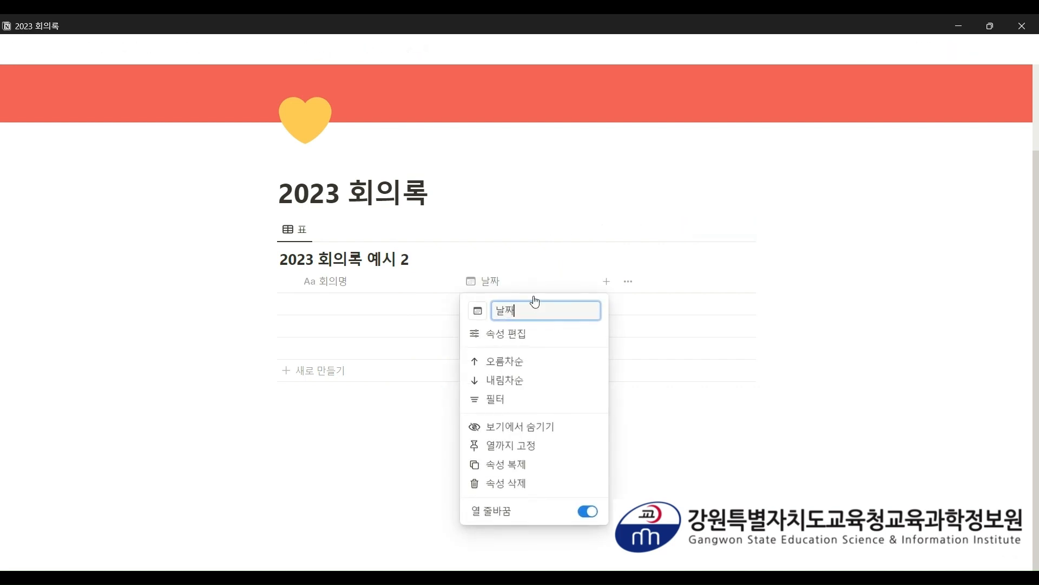
key("Return")
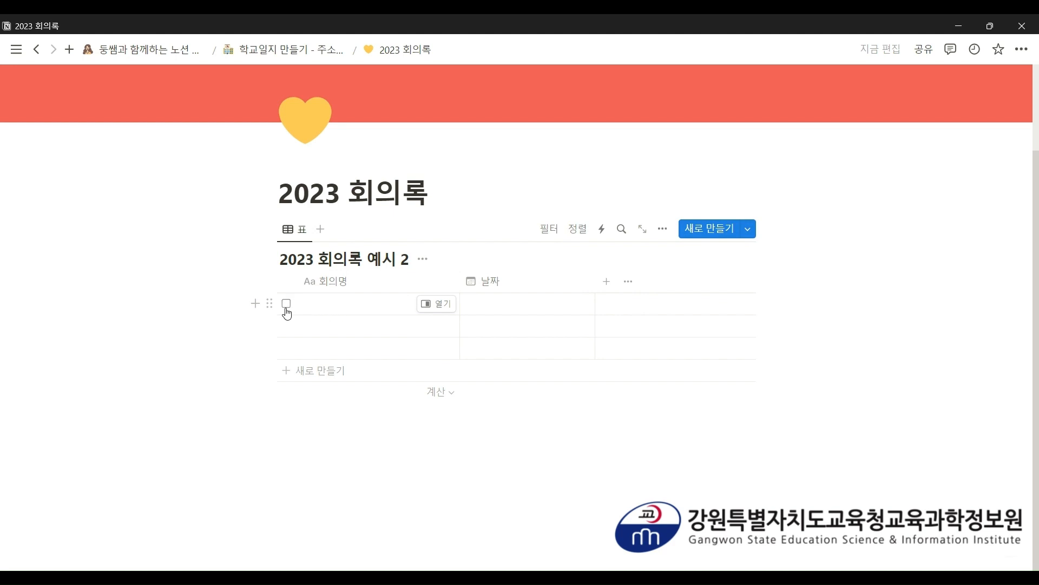
left_click(748, 232)
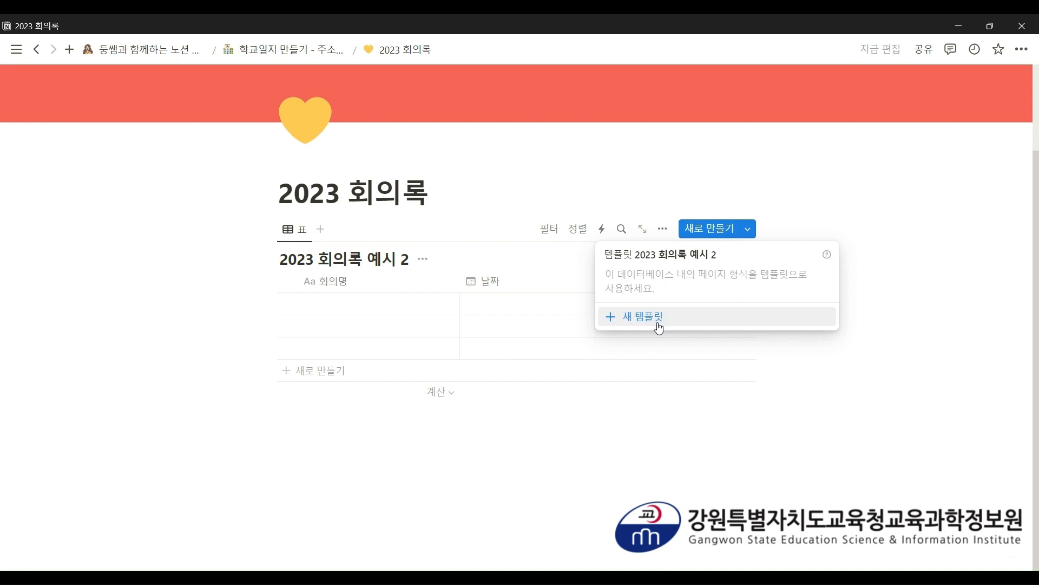
- Add a new template to the 2023 회의록 예시 2 database and open it as a full page
left_click(659, 326)
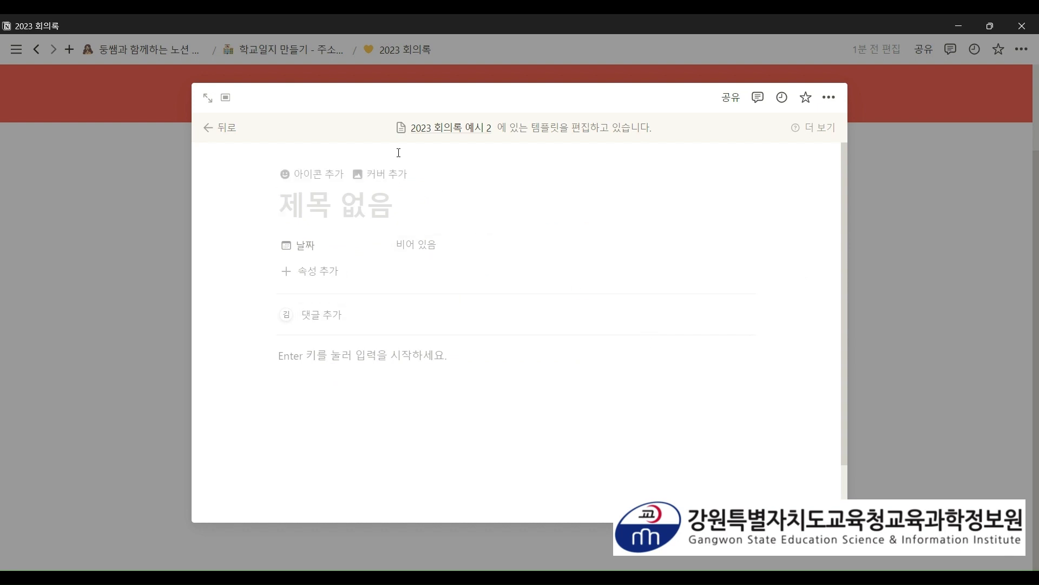
left_click(224, 100)
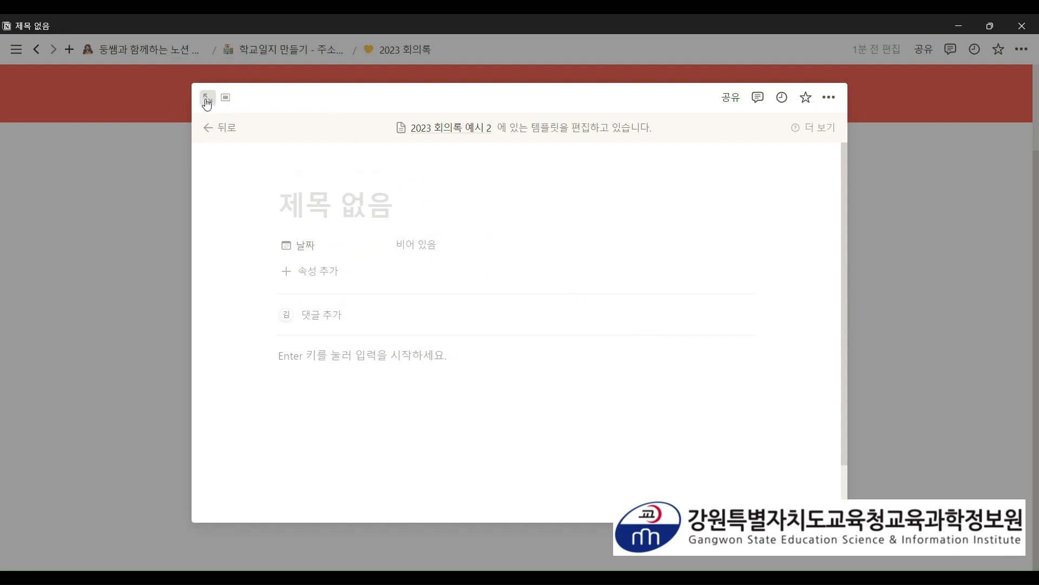
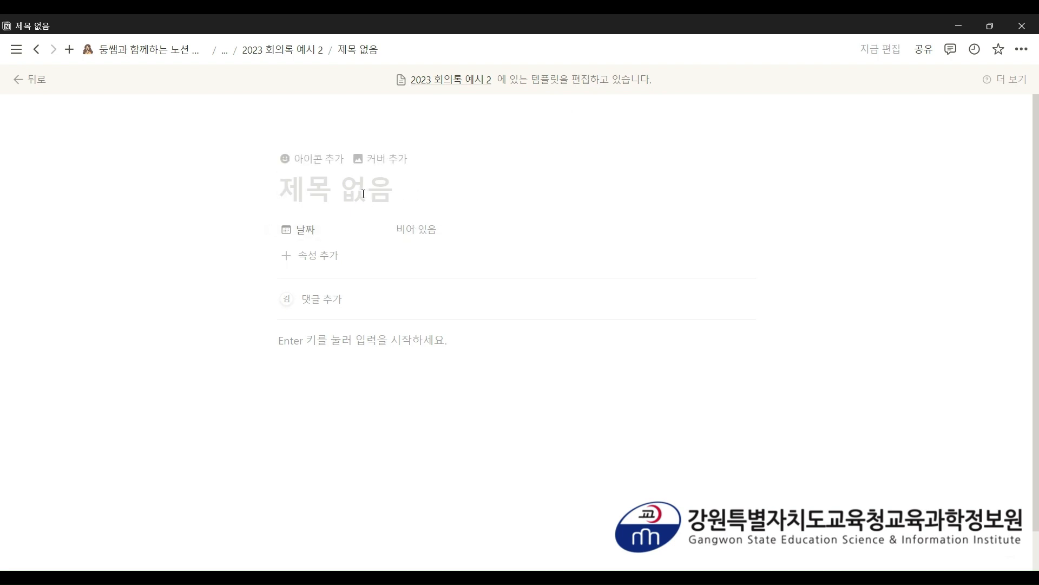
- Title the template page '0월 0일 ( ) 회의록', leaving a wide blank gap inside the parentheses
type("0월 0일 회")
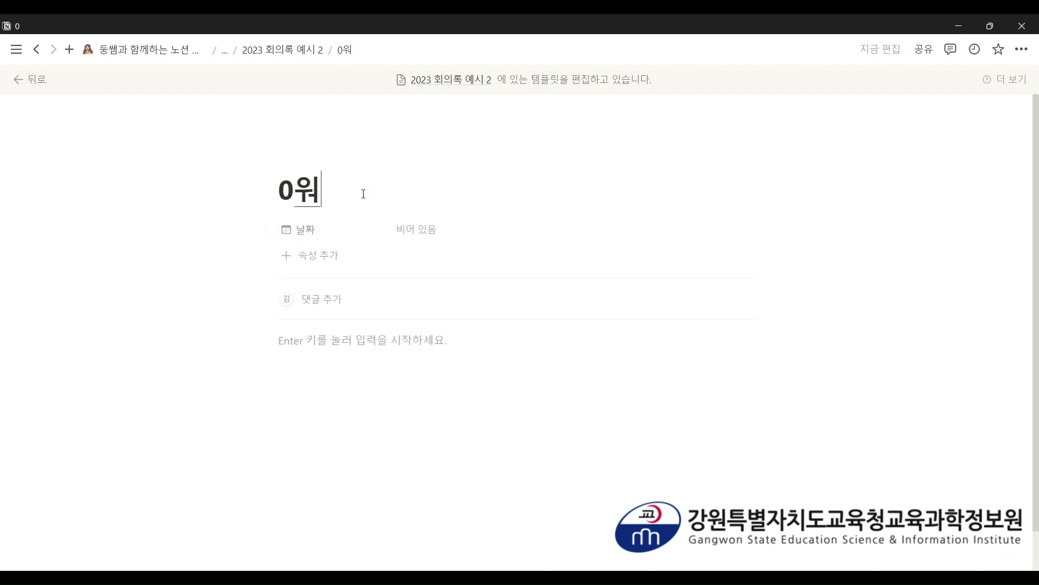
type("의로")
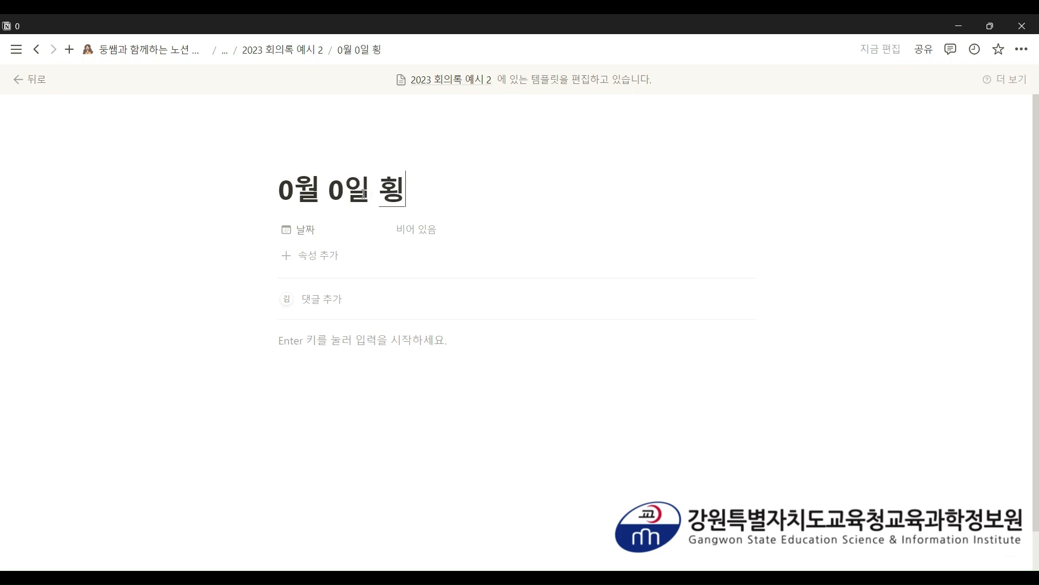
key("BackSpace")
key("BackSpace")
key("BackSpace")
key("BackSpace")
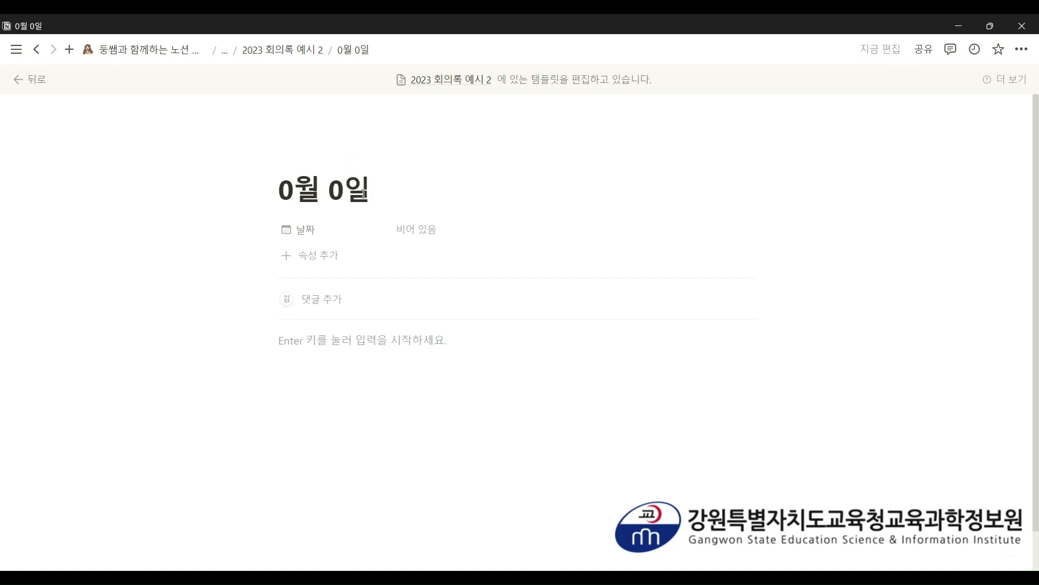
type("( ) 회의록")
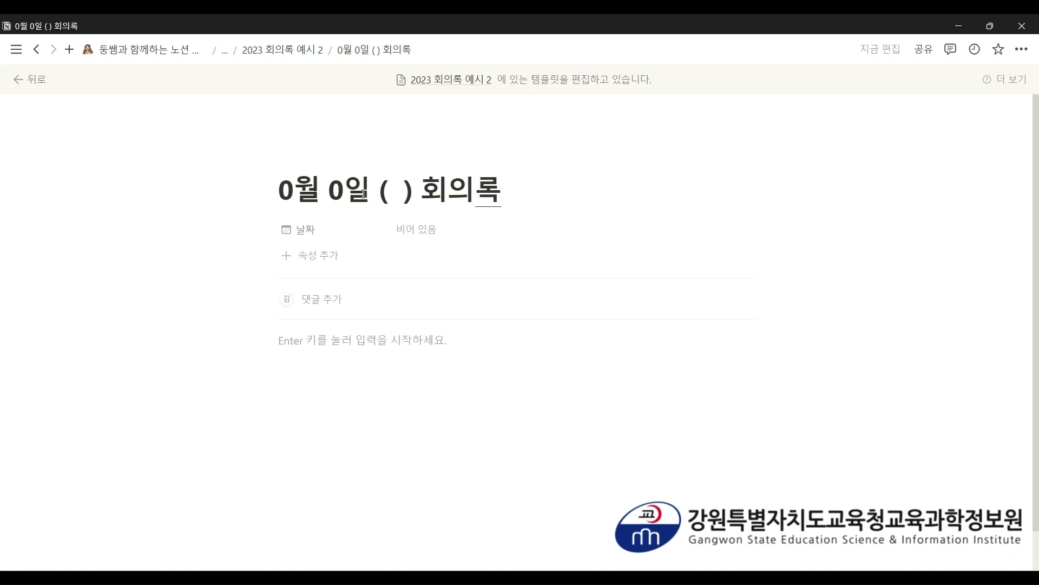
left_click(394, 195)
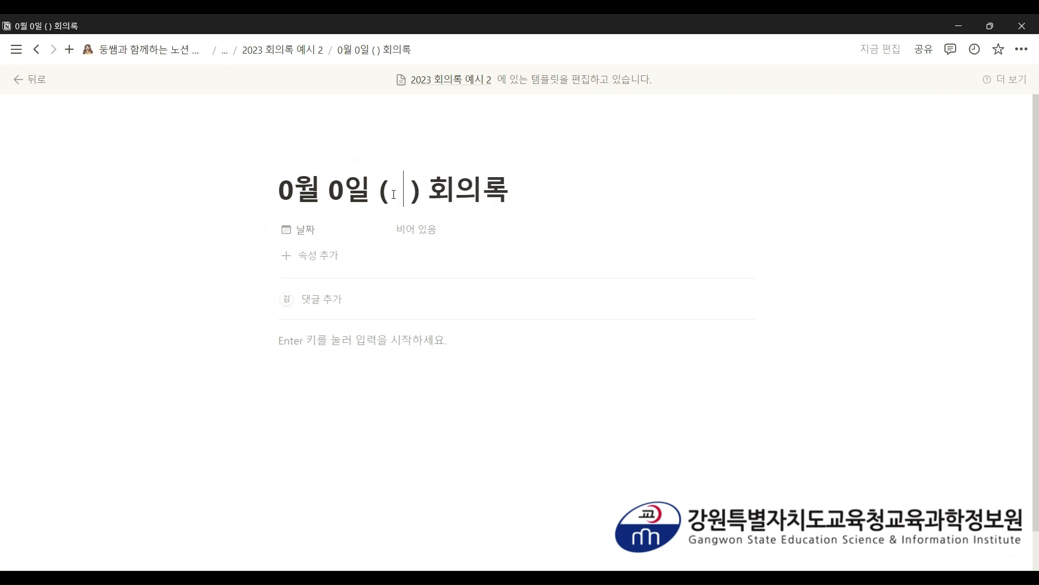
left_click(366, 356)
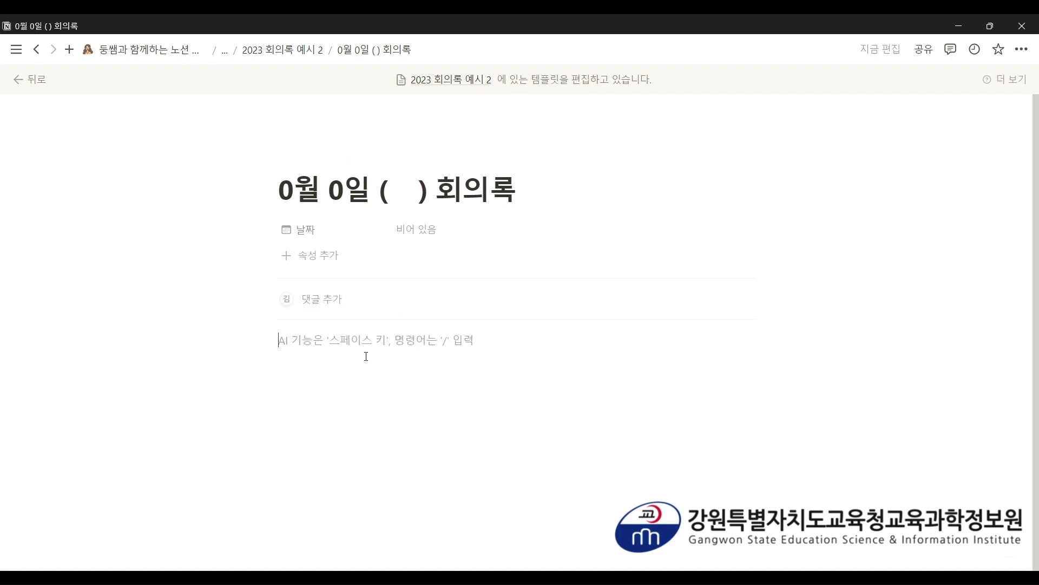
- Insert a button block with /버튼 and name it 일정 정리
type("/버")
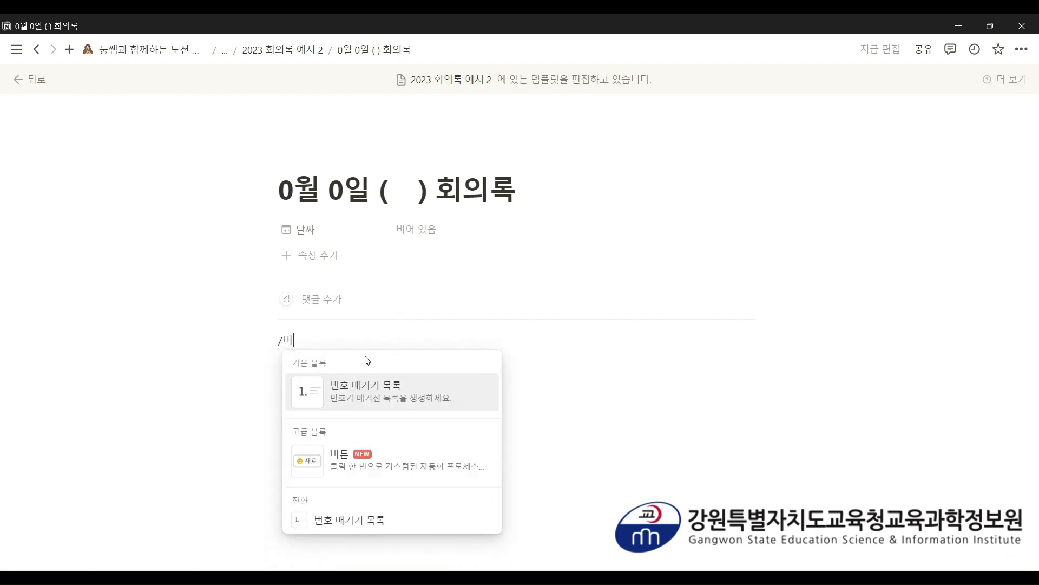
type("튼")
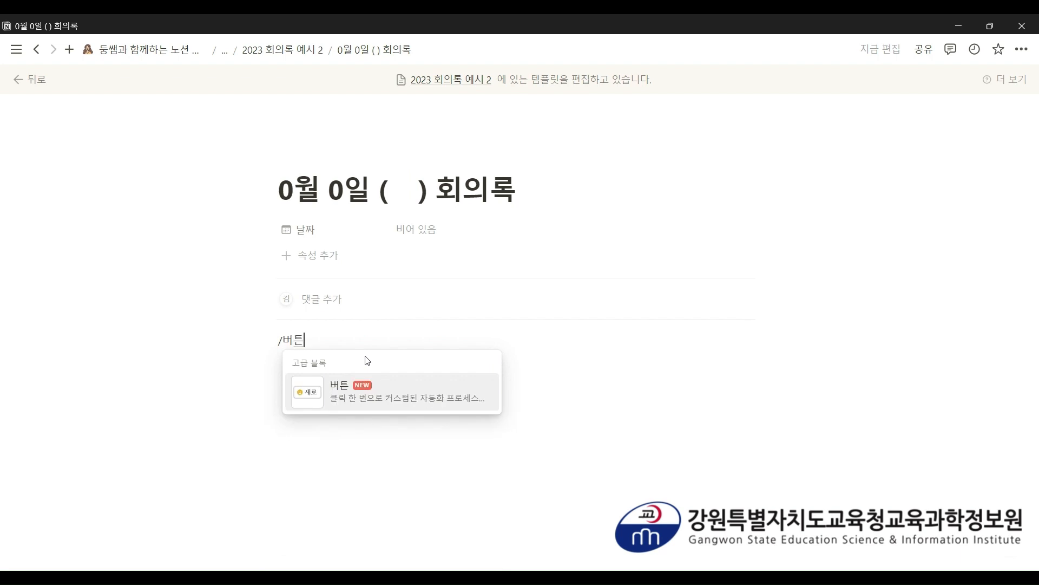
left_click(351, 396)
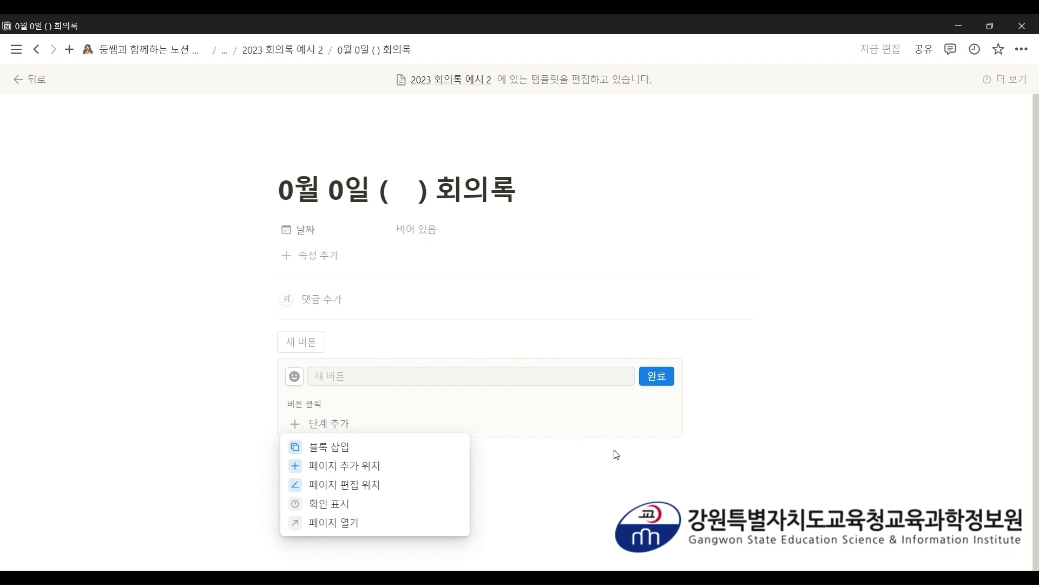
left_click(532, 374)
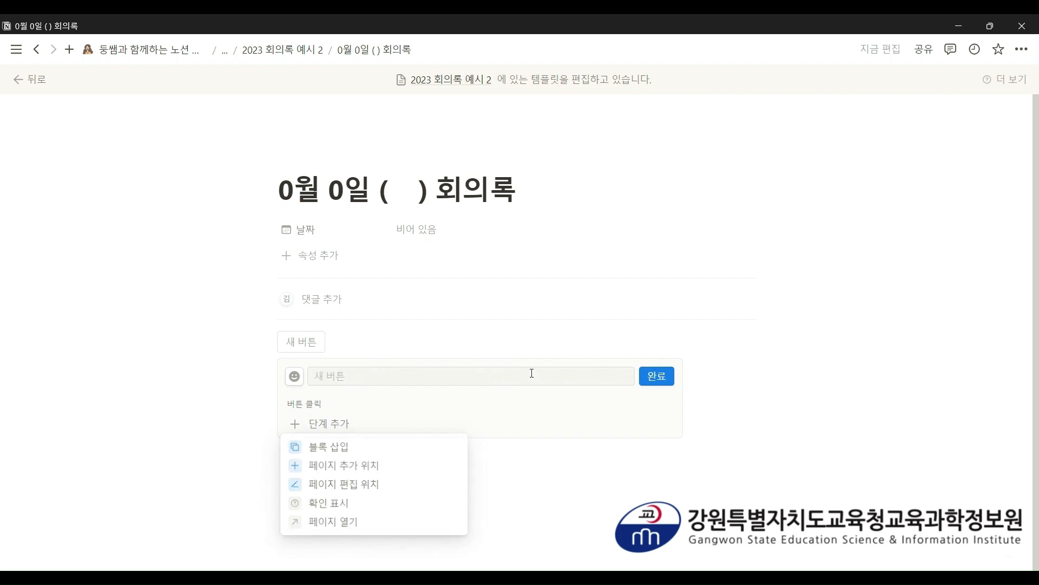
left_click(348, 377)
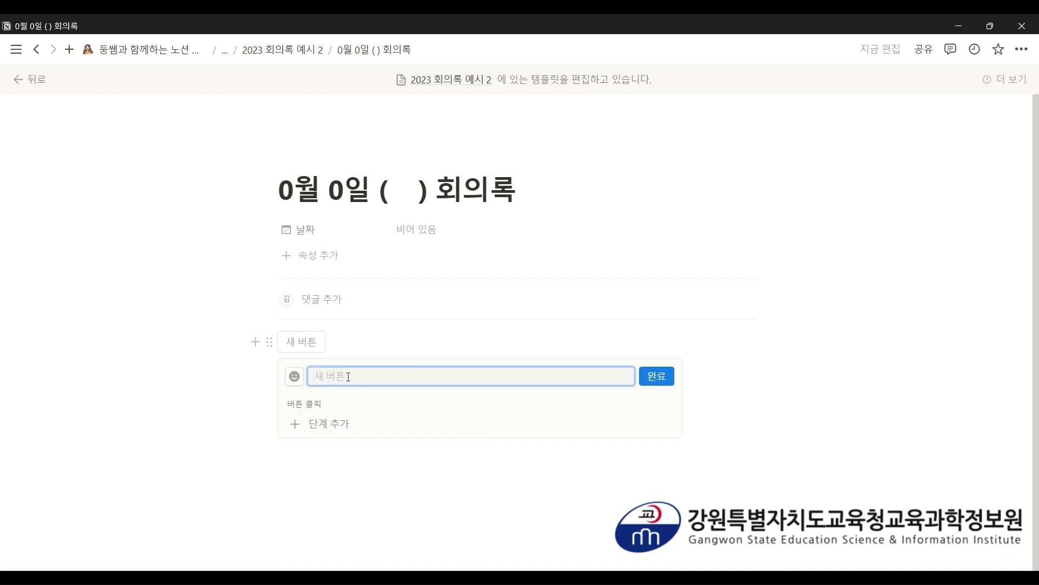
type("일정 정리")
- Give the 일정 정리 button a love-letter emoji icon
left_click(295, 379)
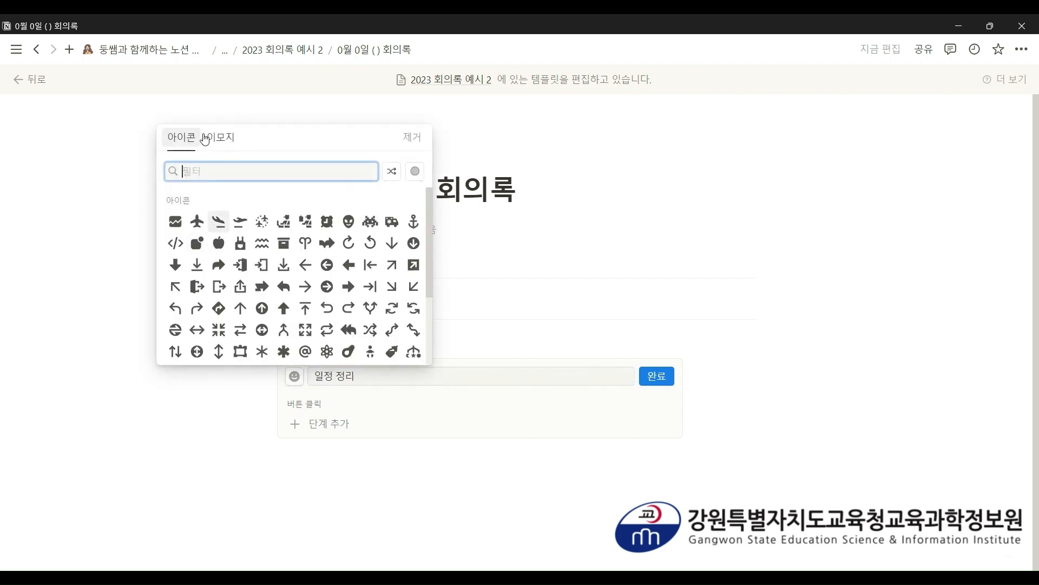
left_click(217, 142)
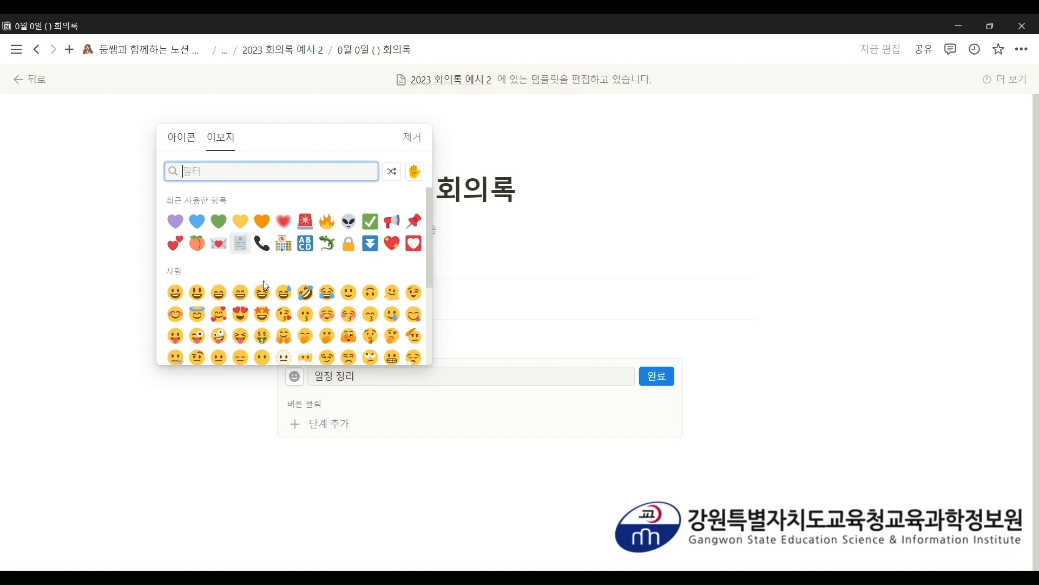
left_click(218, 243)
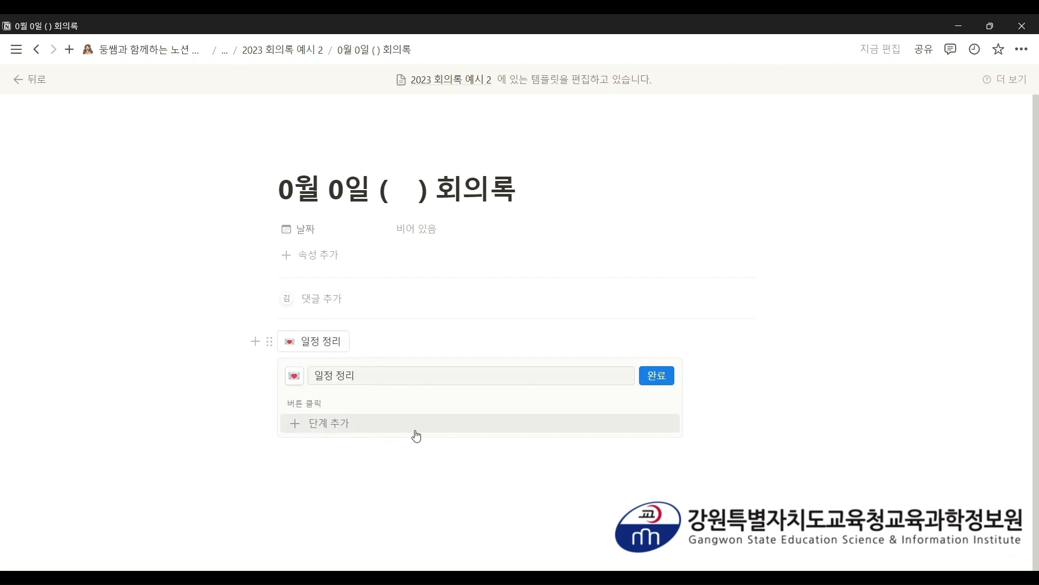
- Add an empty 블록 삽입 (insert blocks) step to the 일정 정리 button
left_click(321, 426)
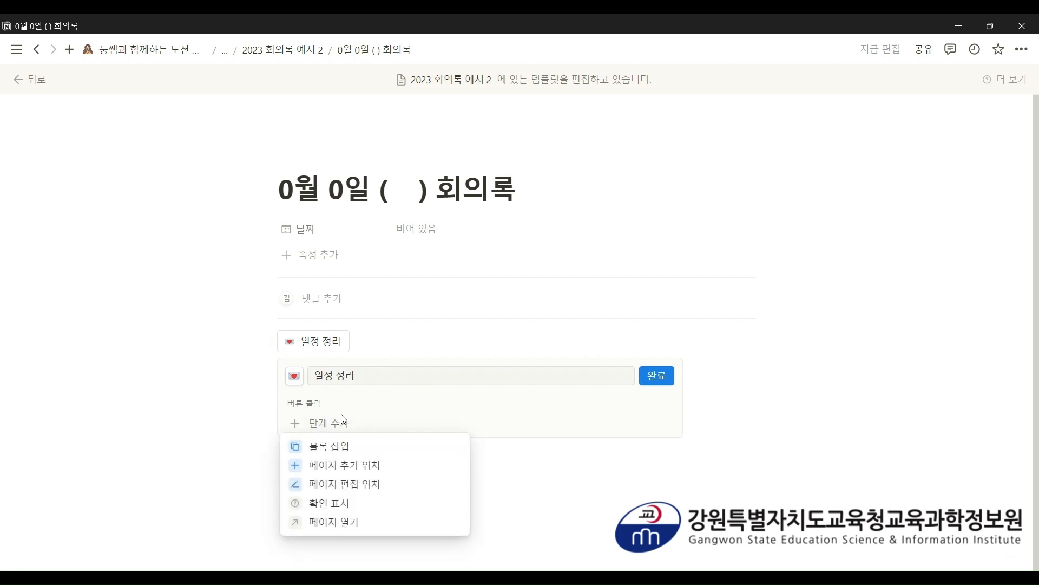
left_click(331, 447)
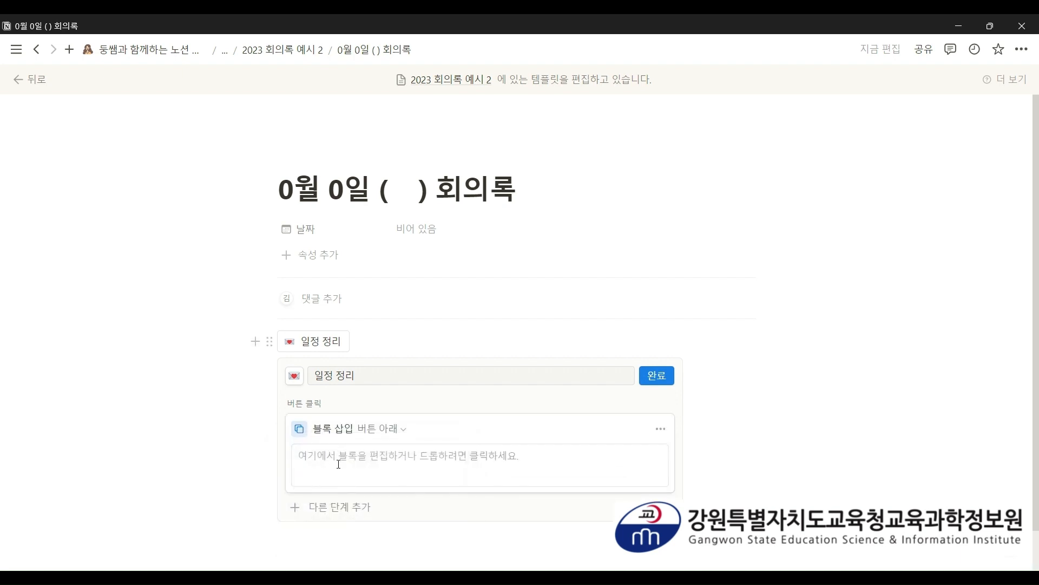
scroll(336, 433, "down", 2)
left_click(384, 392)
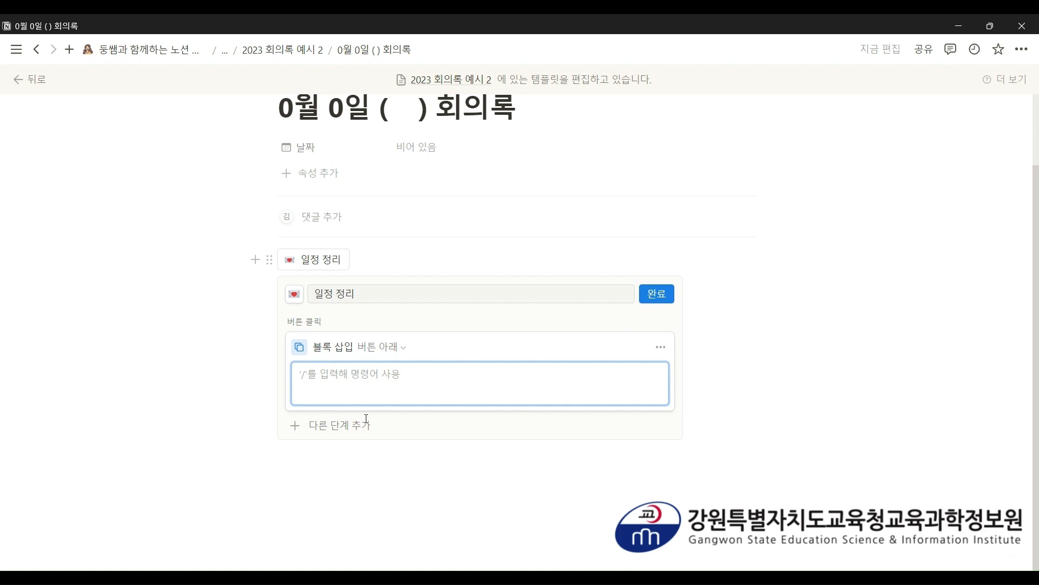
left_click(333, 469)
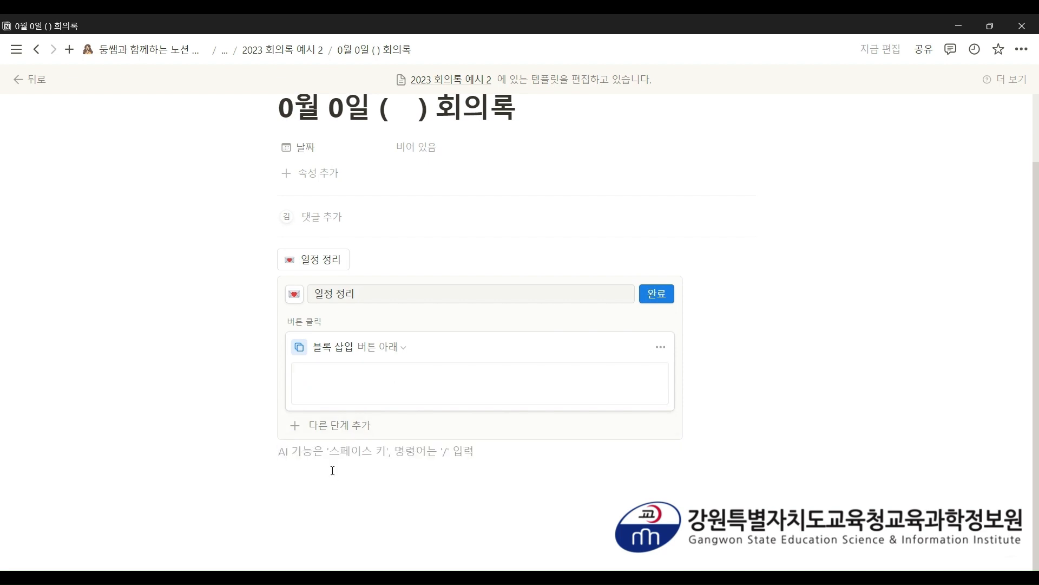
- Type the agenda lines '1. 학교 일정 정리', two '-' lines, and '2. 수업 시간표 조정'
type("1. ")
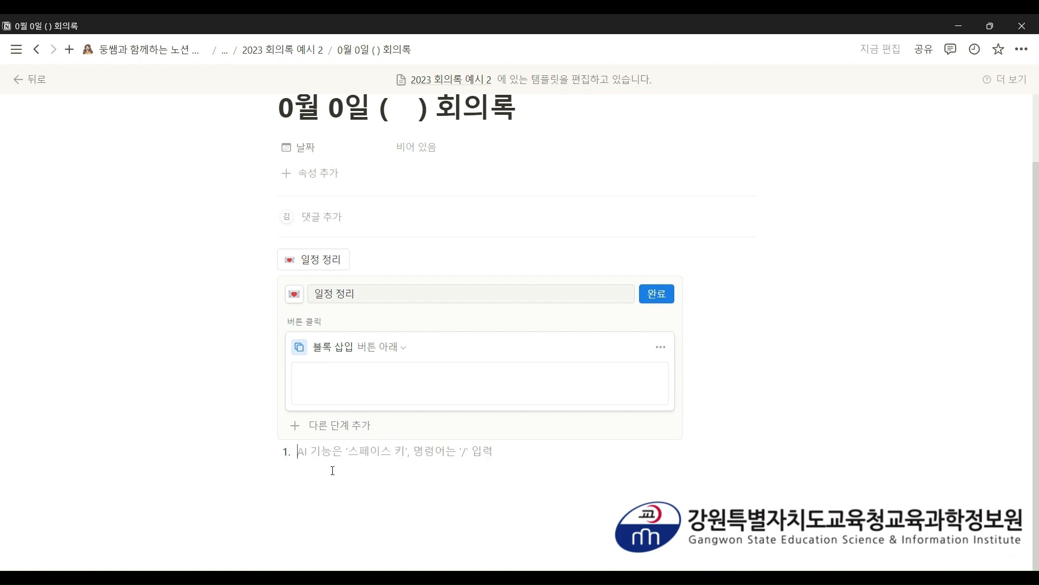
type("학교 일정")
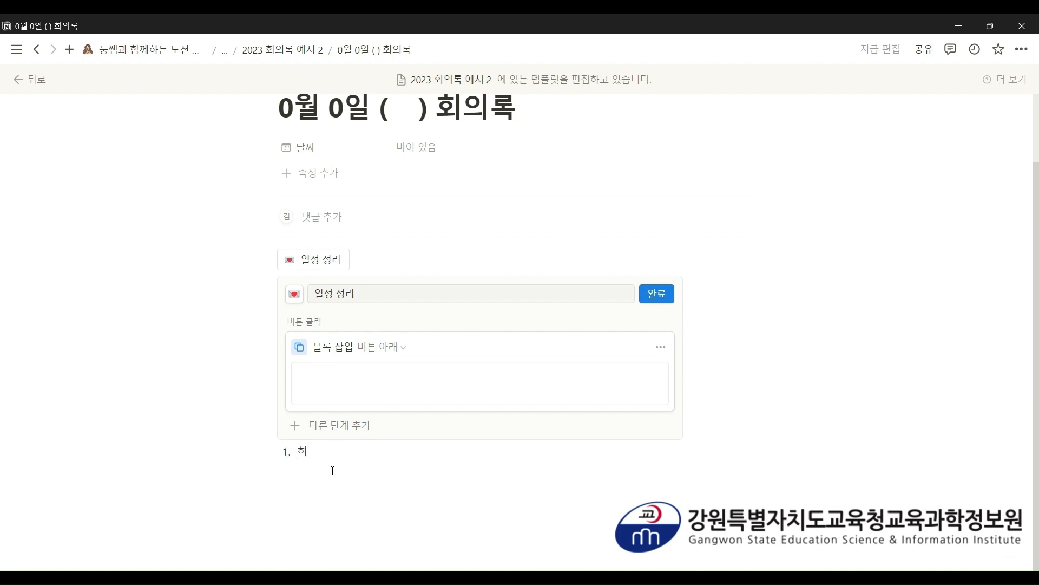
type(" 정리")
key("Return")
key("BackSpace")
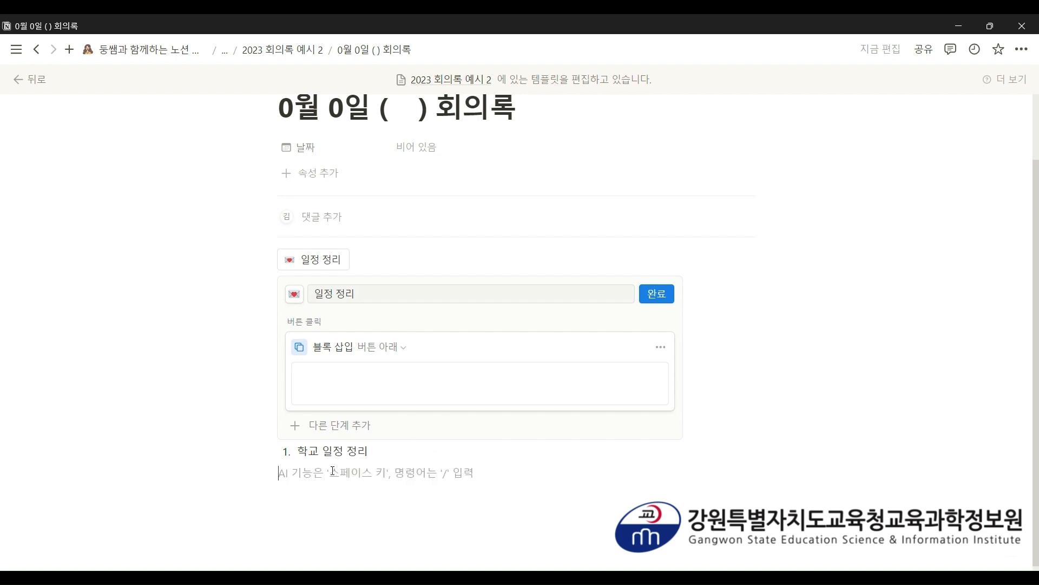
type("-")
key("Return")
type("-")
key("Return")
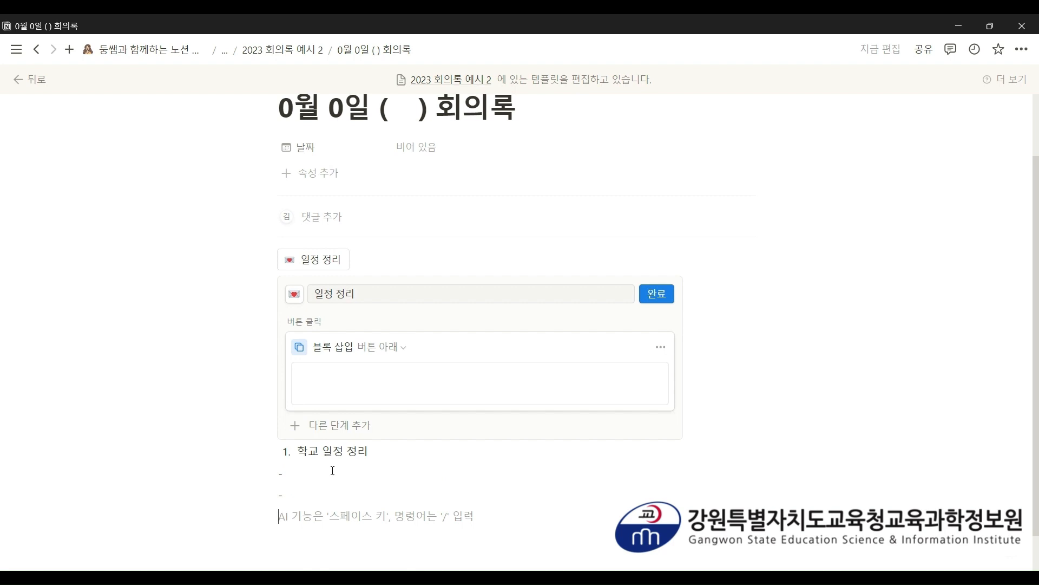
type("2. 수ㅇ")
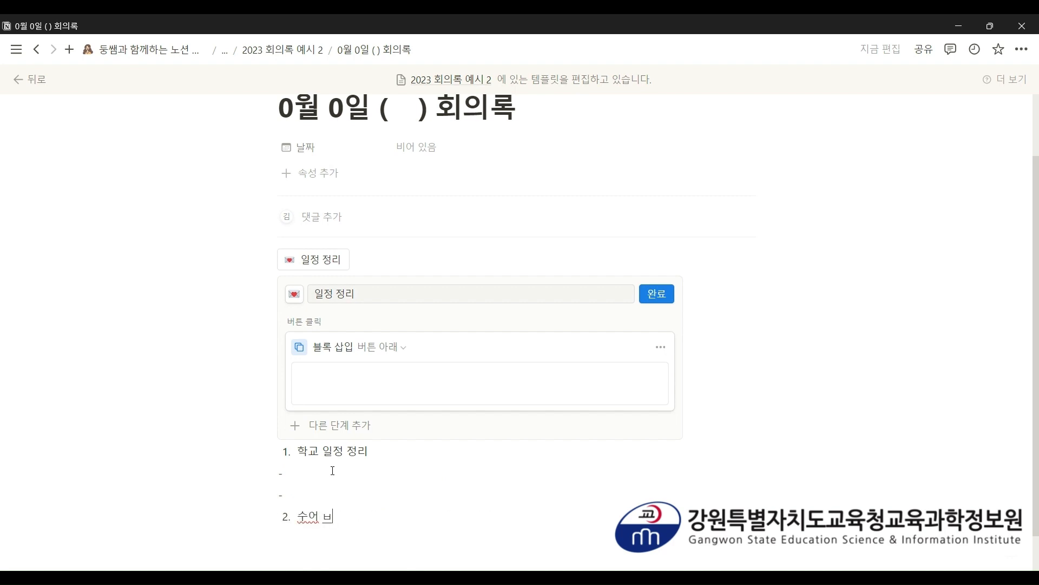
type("업 시간표 조정")
scroll(332, 470, "down", 2)
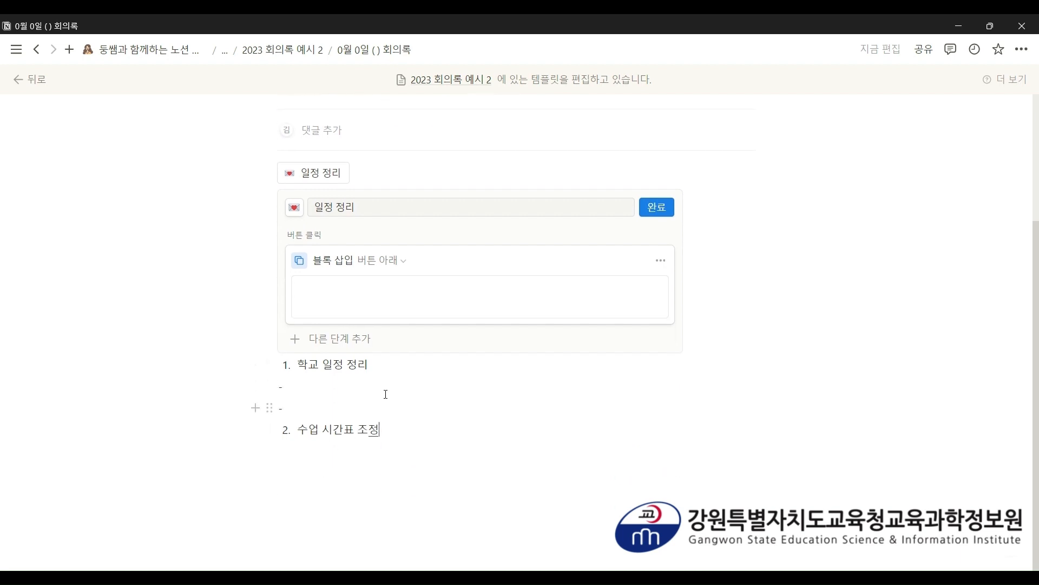
- Make 학교 일정 정리 and 수업 시간표 조정 headings, restoring their '1.' and '2.' numbers
left_click_drag(385, 363, 283, 363)
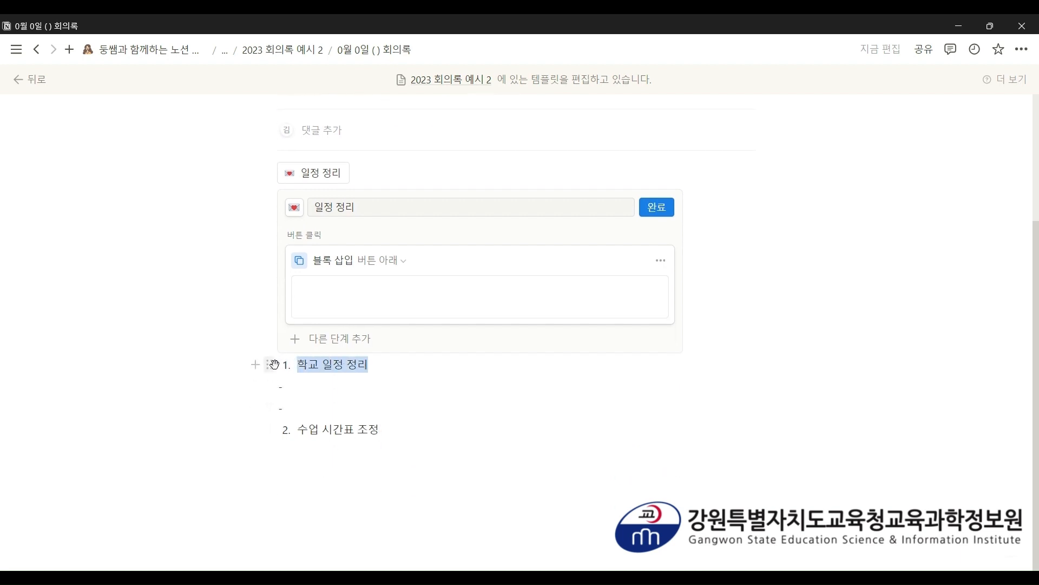
key("ctrl+alt+3")
left_click_drag(399, 433, 281, 431)
key("ctrl+alt+3")
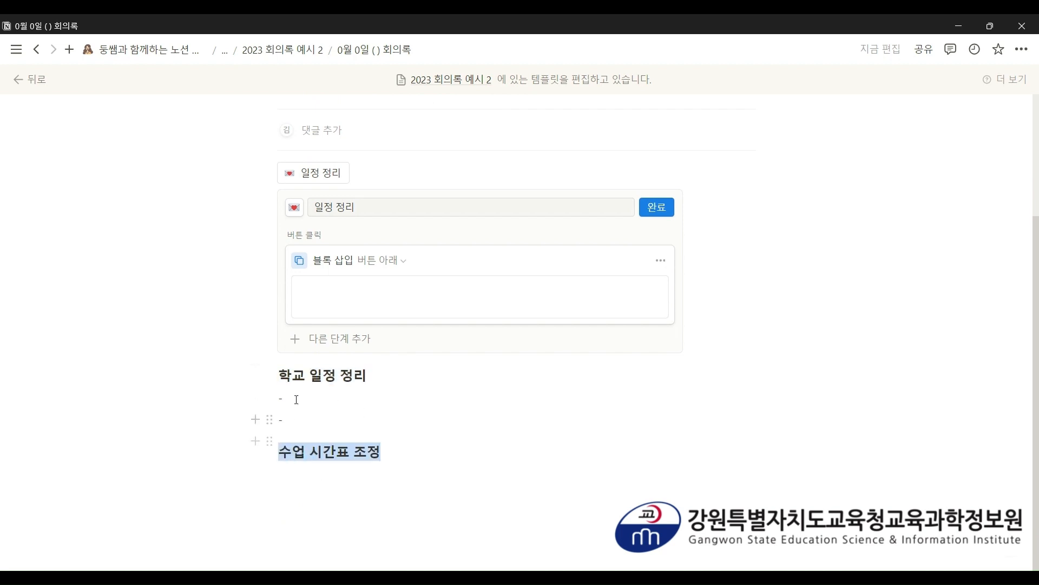
left_click(283, 377)
type("1.")
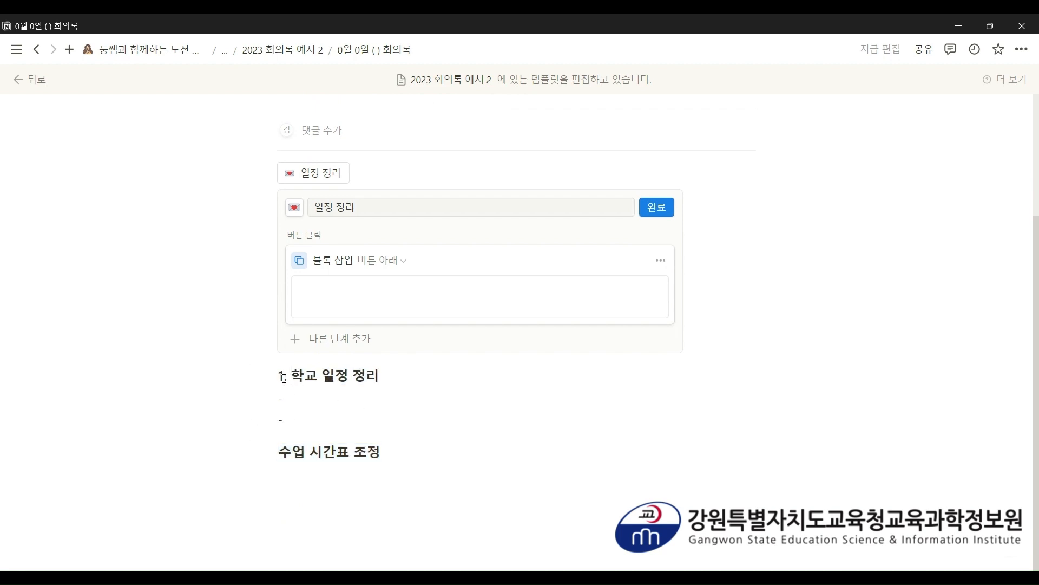
key("Left")
type("2.")
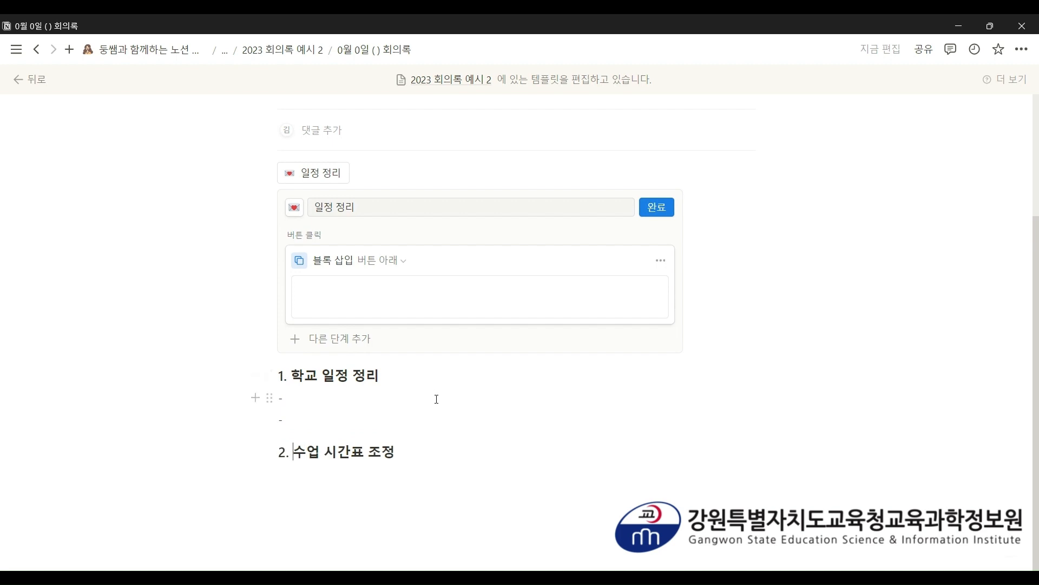
- Drag the agenda headings and dash lines into the button's 블록 삽입 box and click 완료
left_click_drag(645, 463, 302, 274)
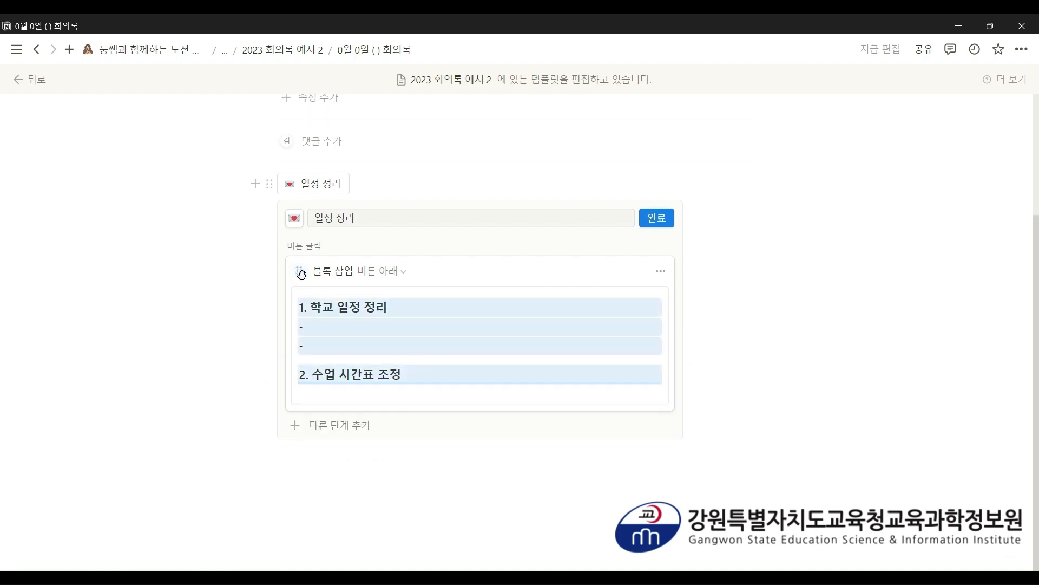
left_click(433, 399)
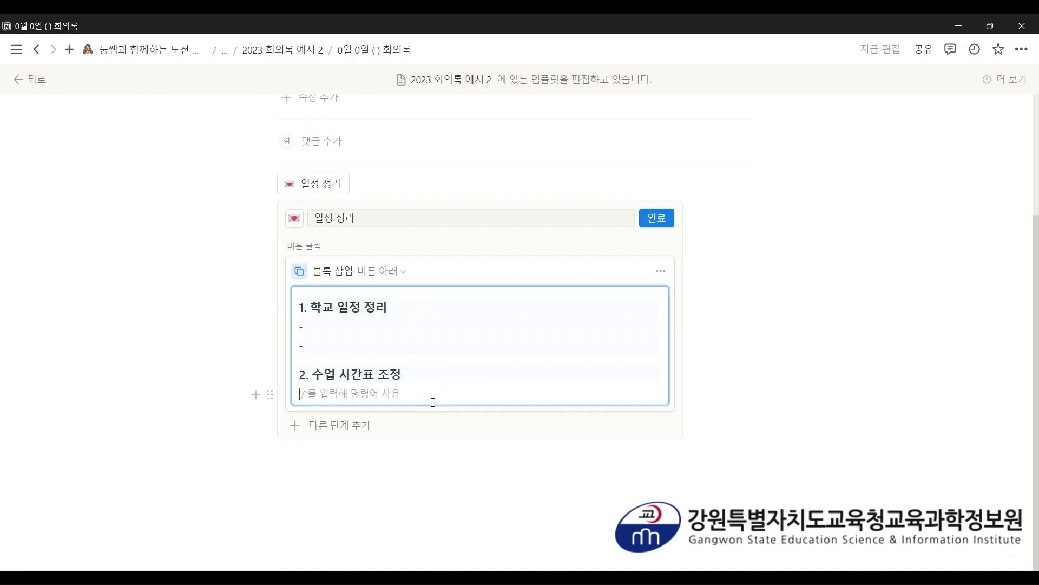
left_click(657, 218)
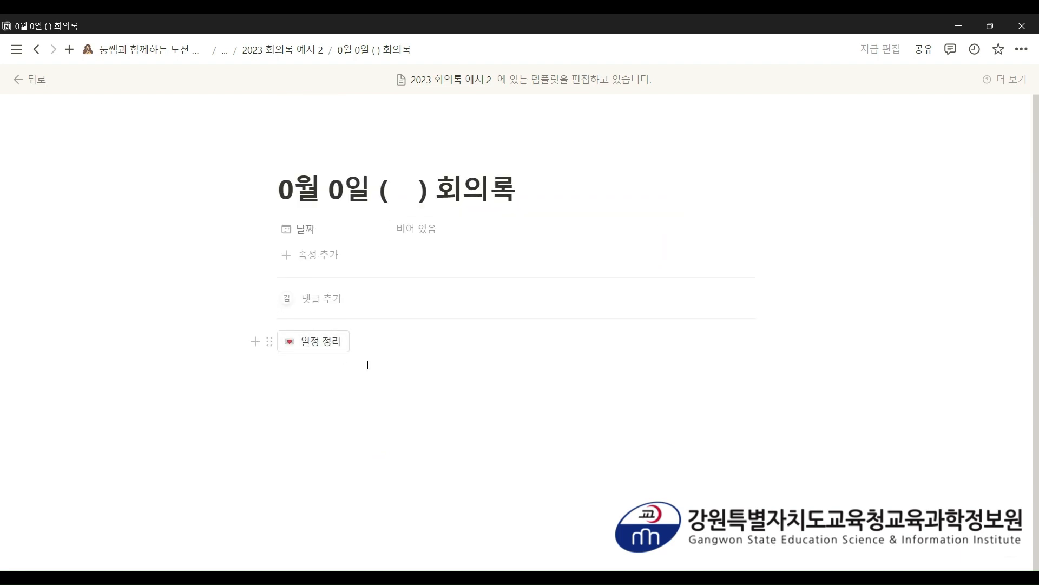
- Run the 일정 정리 button to check its agenda output, then delete the inserted blocks
left_click(318, 346)
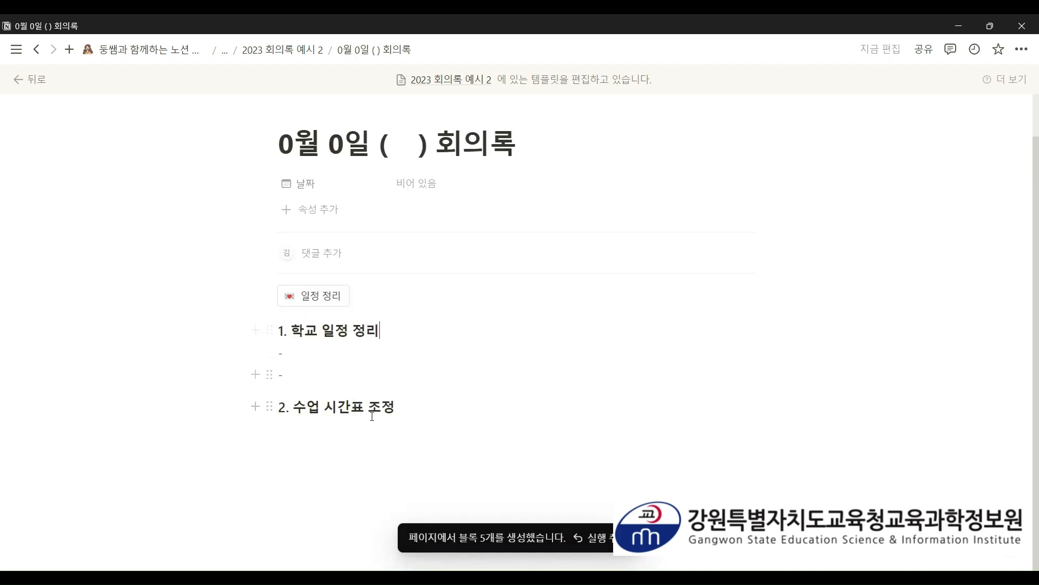
left_click_drag(433, 423, 279, 334)
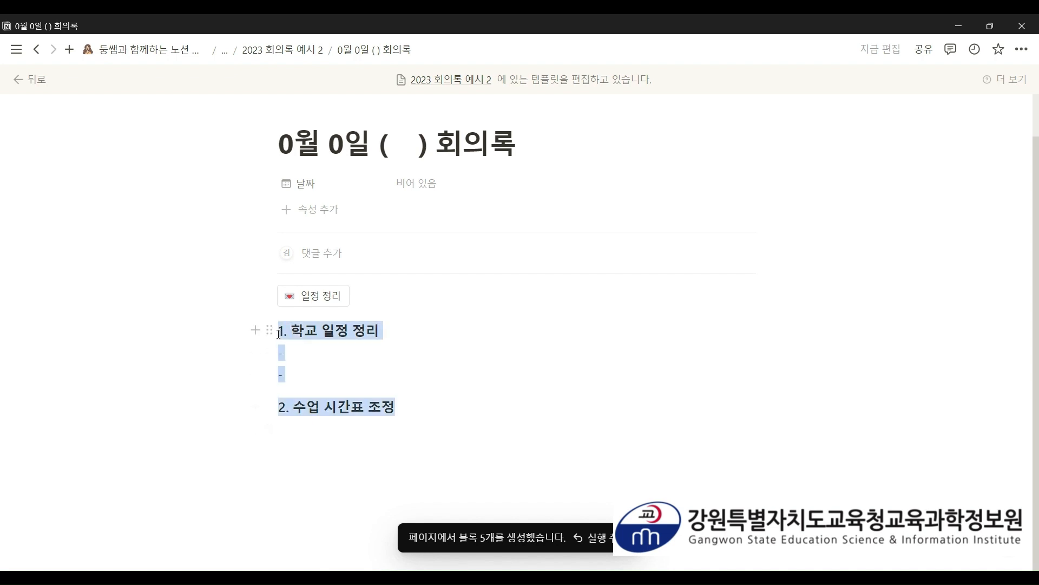
left_click(265, 331)
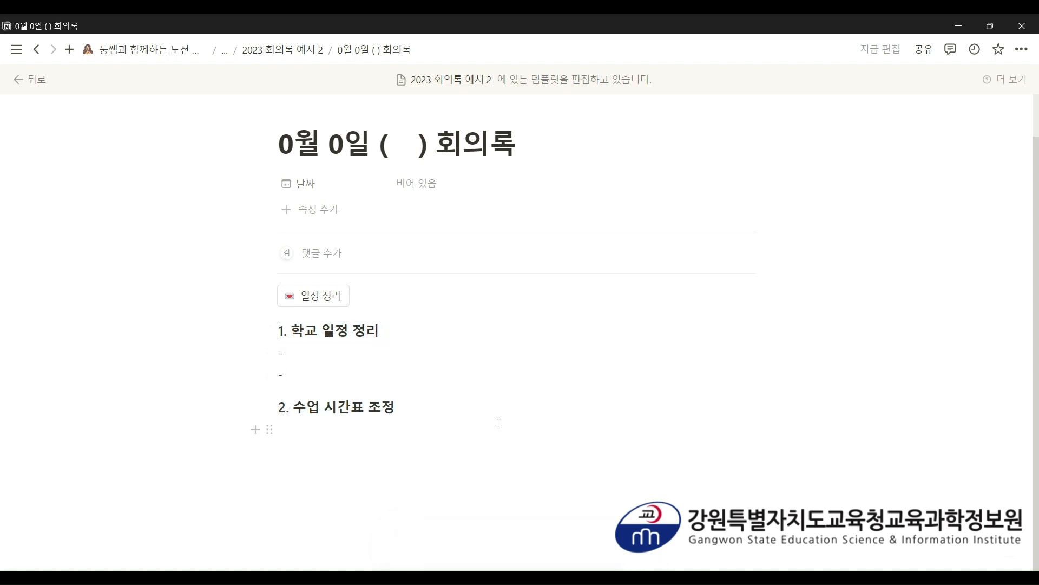
left_click_drag(499, 425, 280, 336)
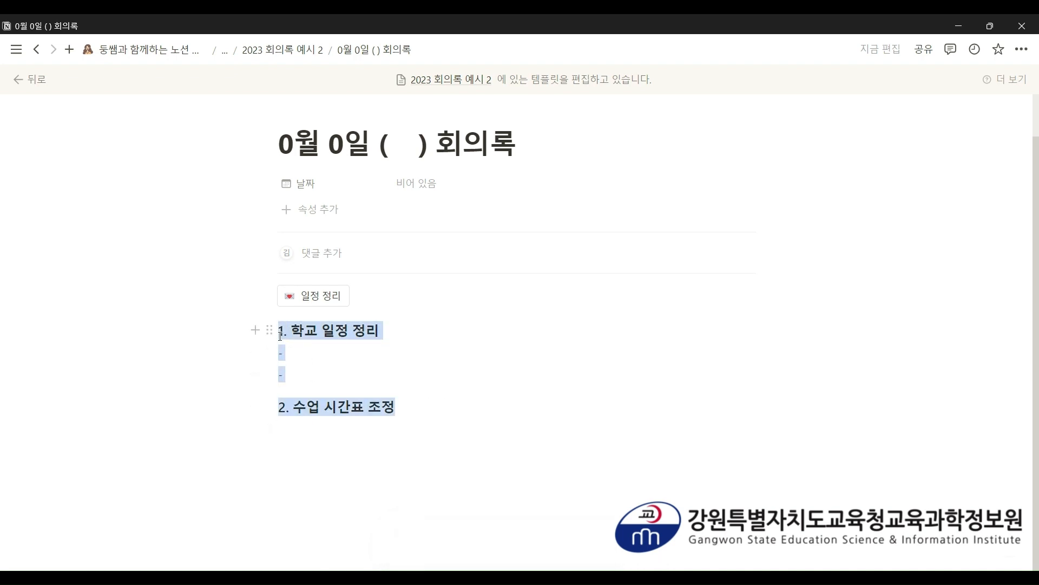
key("BackSpace")
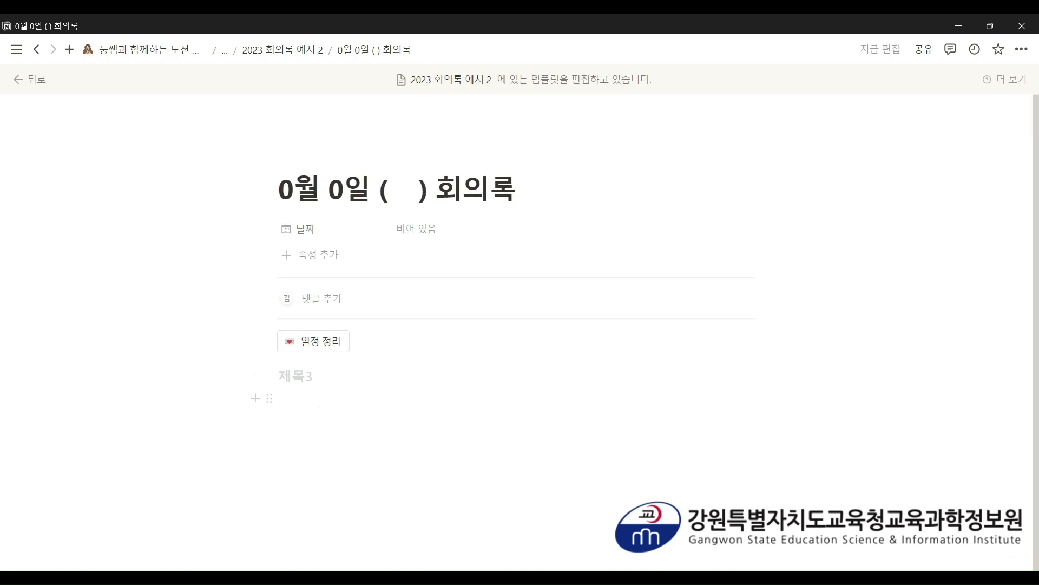
- Insert a new button below the 일정 정리 button and name it 공지사항
left_click(320, 411)
key("BackSpace")
type("/")
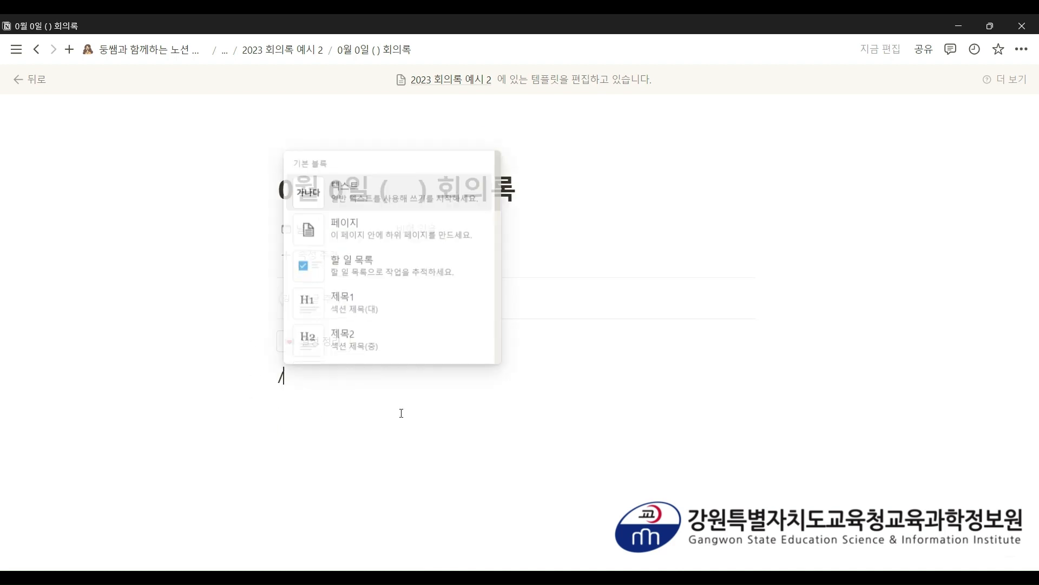
type("버튼")
key("Return")
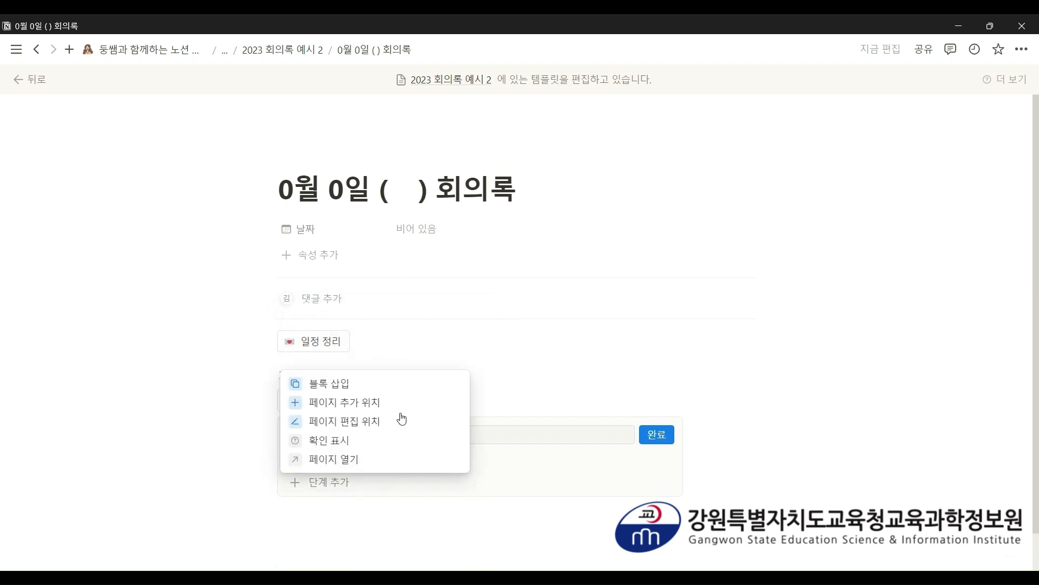
left_click(617, 392)
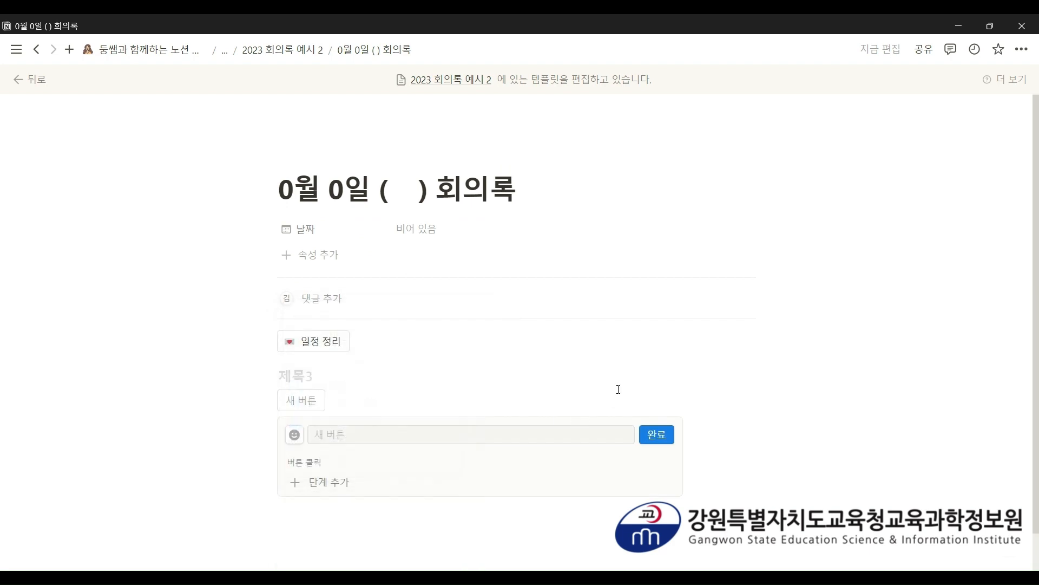
scroll(617, 390, "down", 2)
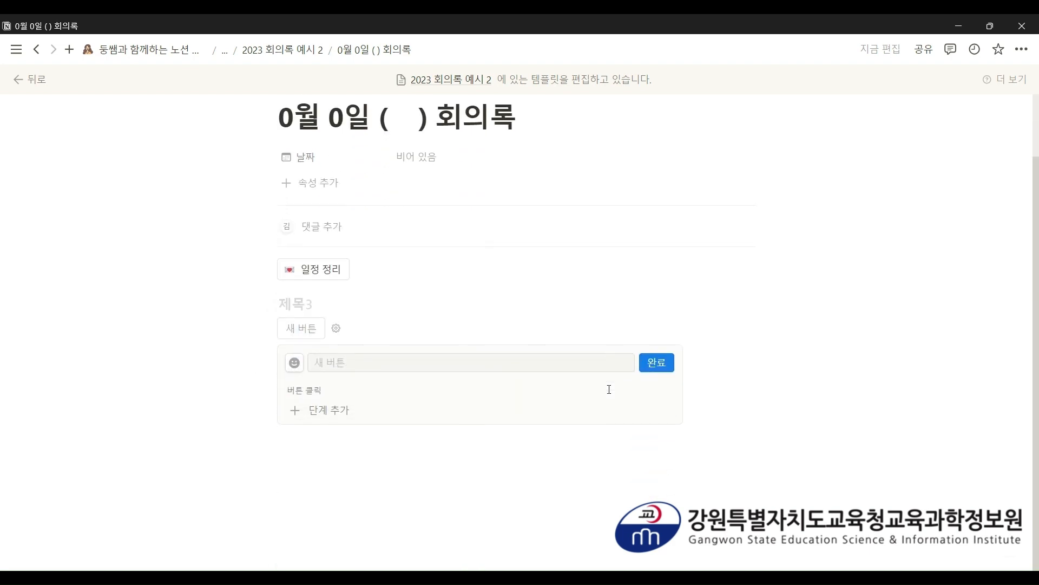
left_click(345, 357)
type("공지사항")
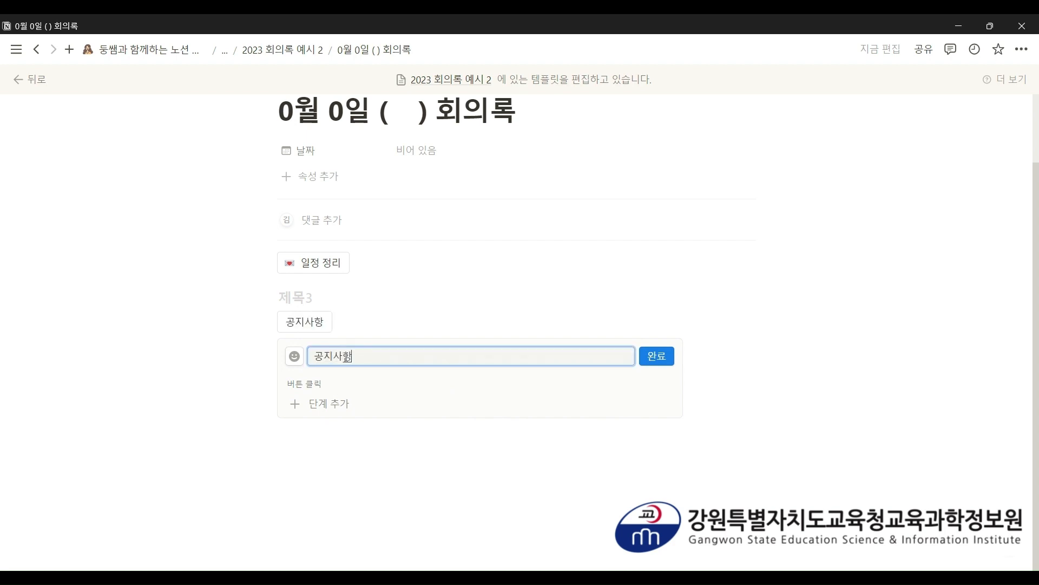
- Give the 공지사항 button a pushpin emoji icon
left_click(294, 356)
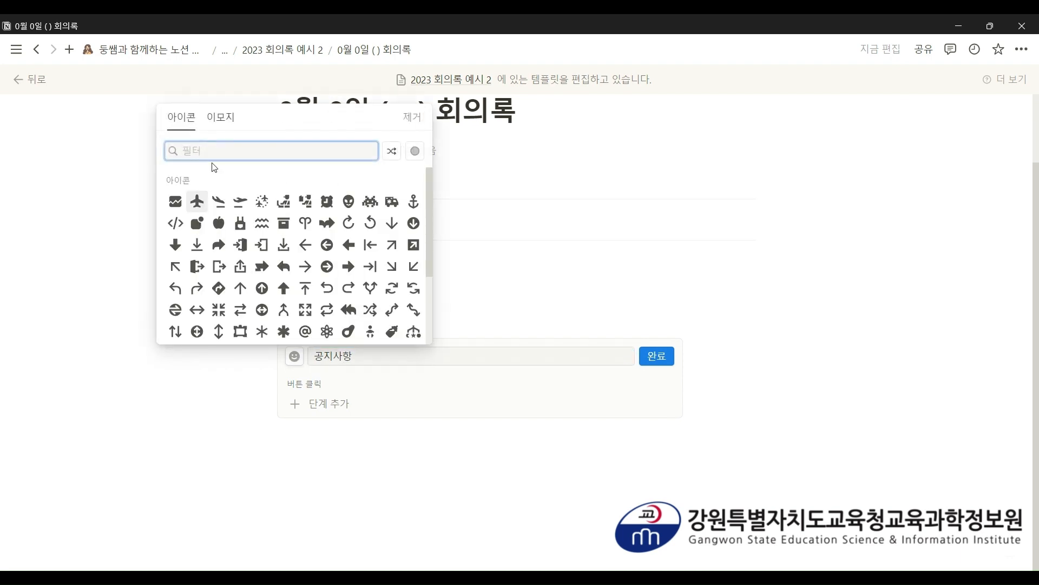
left_click(220, 117)
left_click(175, 222)
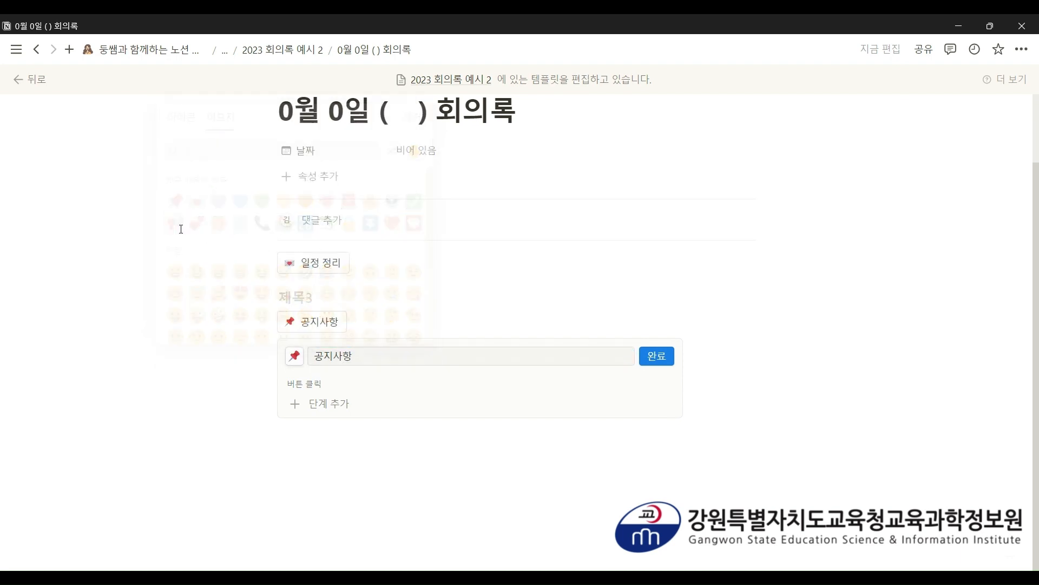
left_click(360, 411)
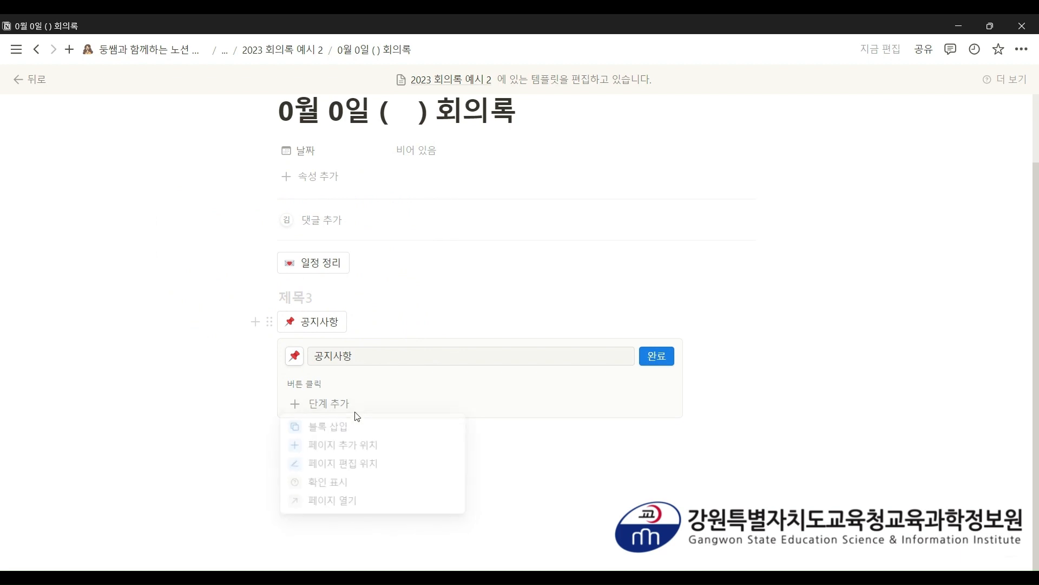
- Add a 블록 삽입 step to the 공지사항 button that inserts blocks below it
left_click(334, 425)
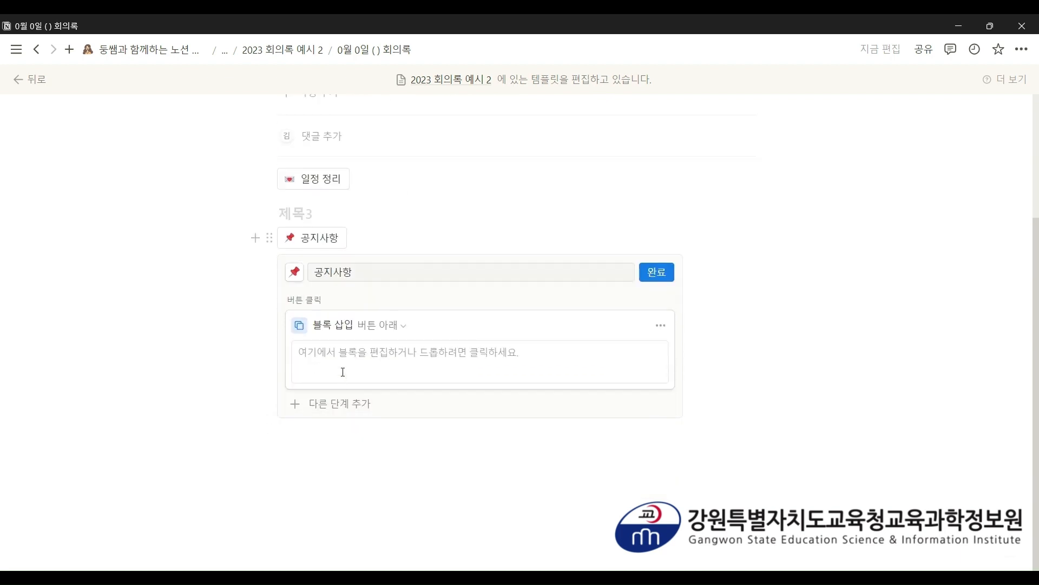
left_click(341, 371)
scroll(333, 411, "down", 1)
left_click(327, 443)
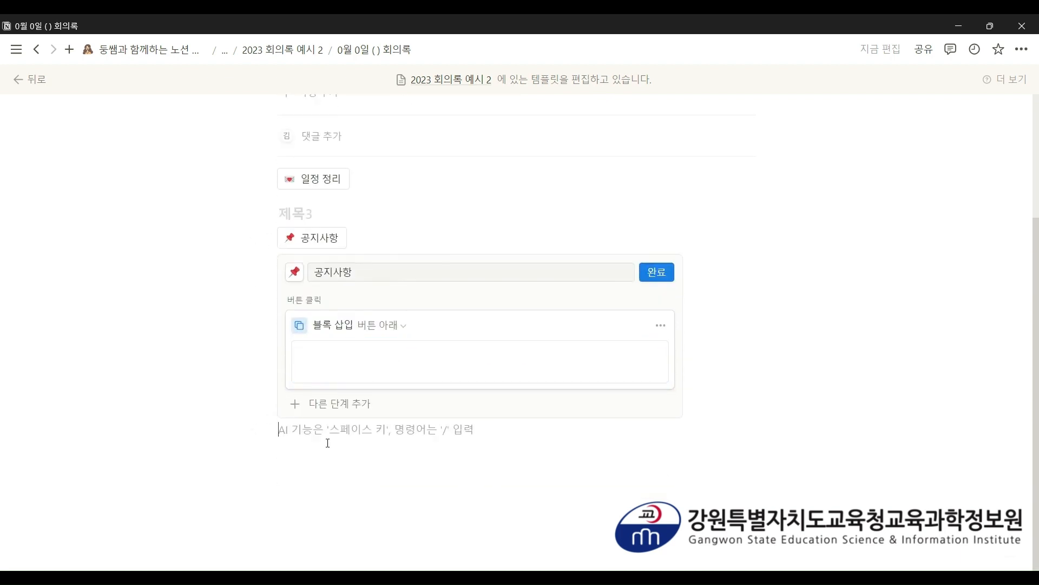
type("1.")
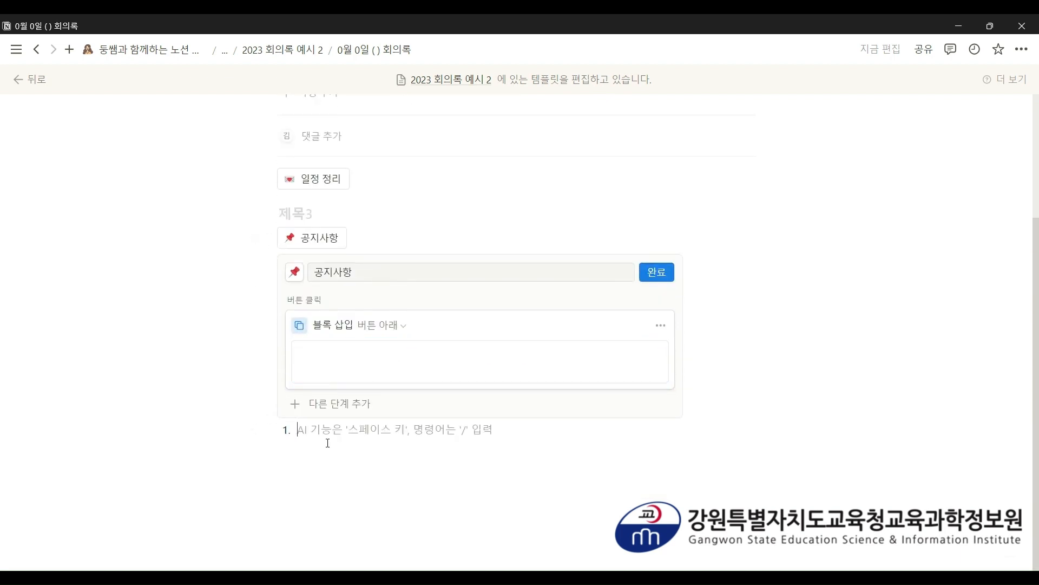
key("BackSpace")
key("BackSpace")
- Fill the inserted content with headings 1. 공지사항 1, 2. 공지사항 2 and 3. 공지사항 3
type("### ")
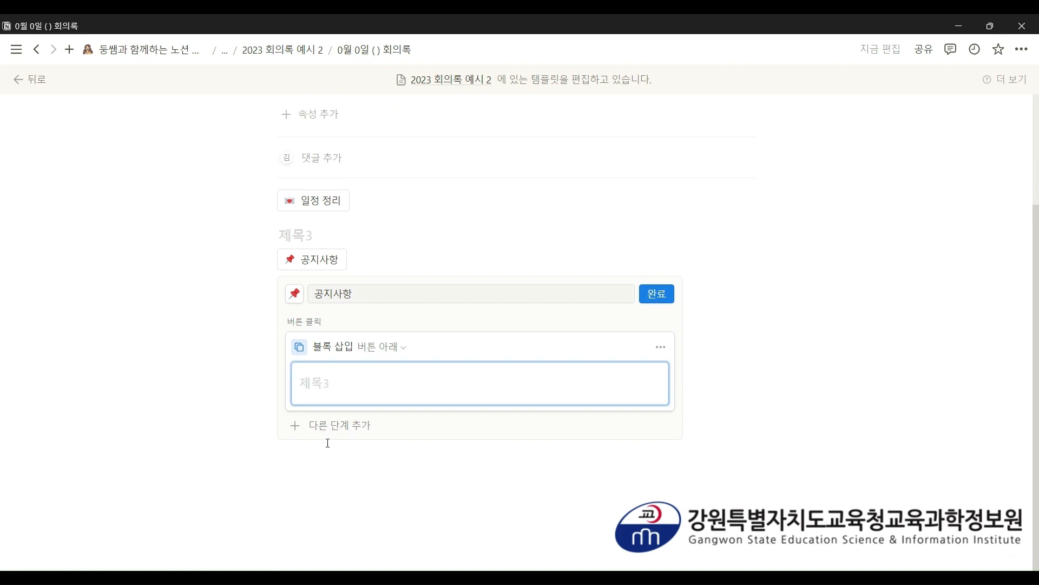
type("1. 공지사항 1:")
key("Return")
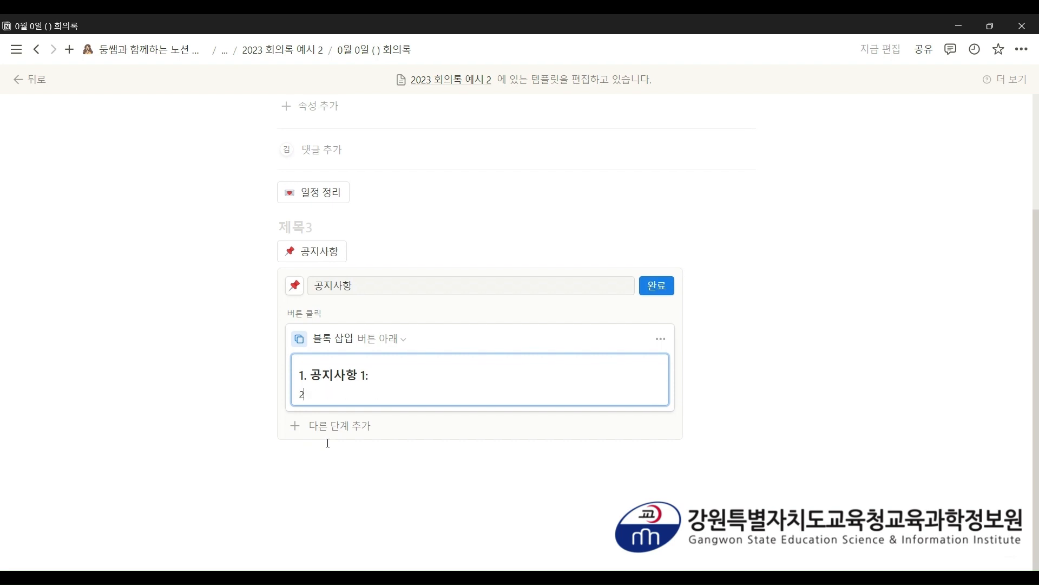
type("2. ")
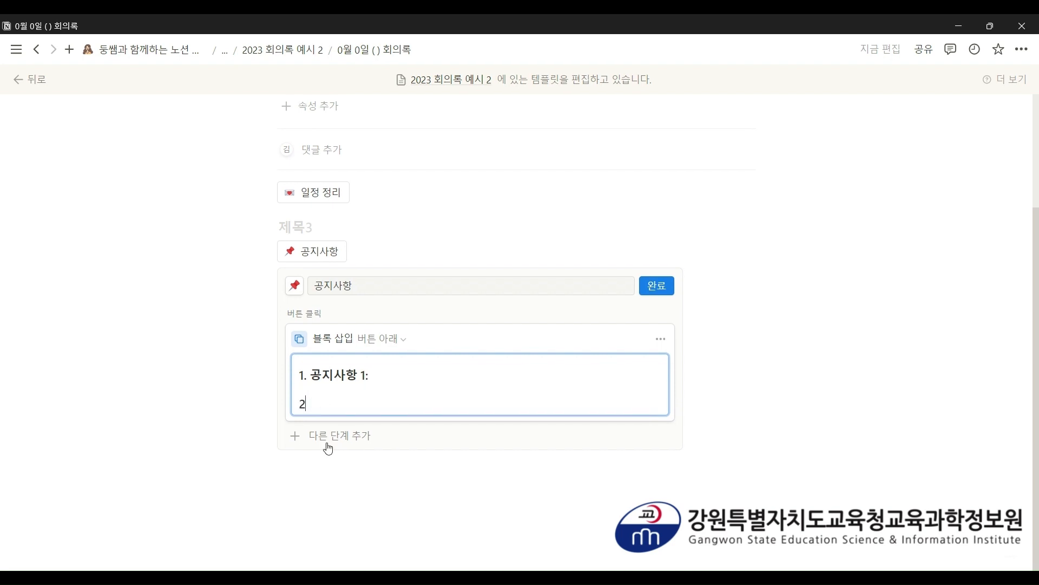
type("공지사항 2:")
key("Return")
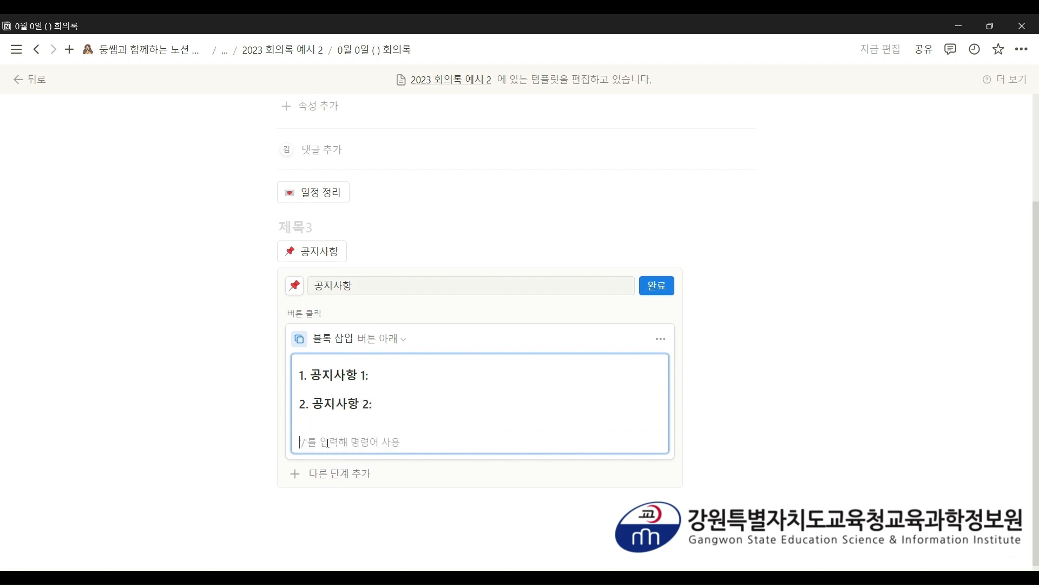
key("BackSpace")
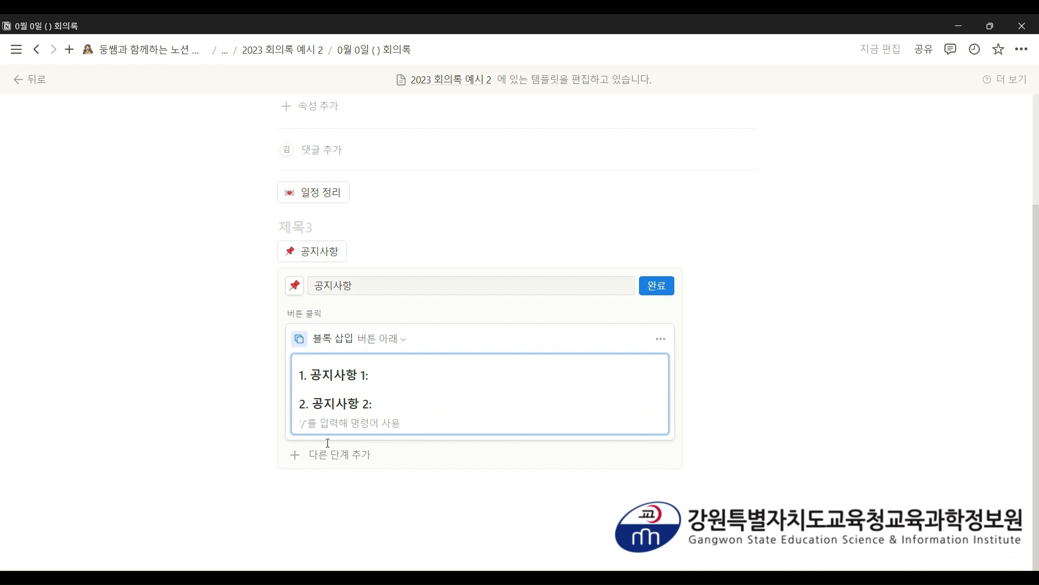
type("#")
key("BackSpace")
type("### ")
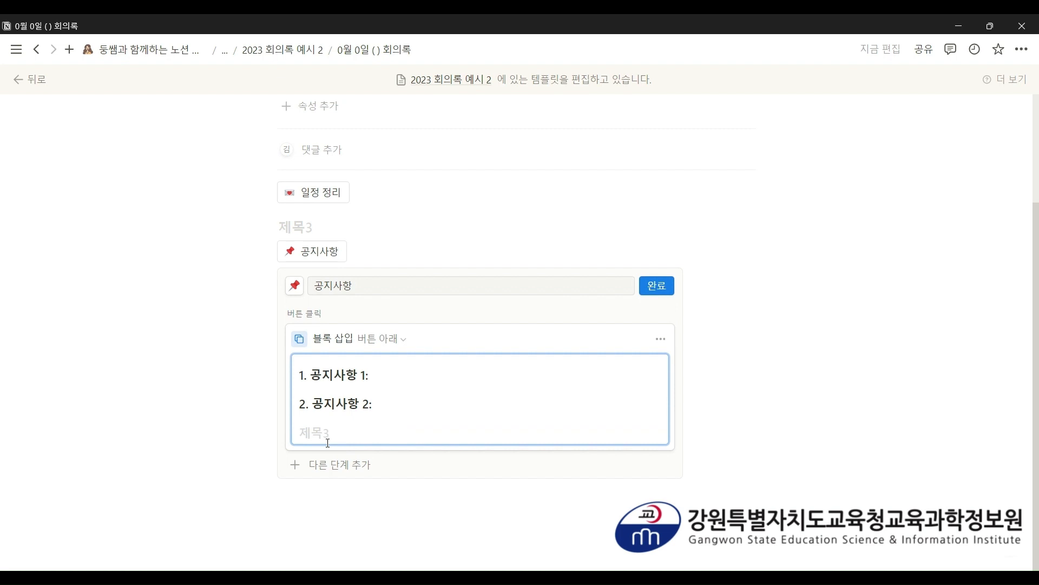
type("3. 공지사항 3:")
left_click(662, 293)
- Remove the empty heading line, test the 공지사항 button, then delete its three inserted headings
left_click(288, 374)
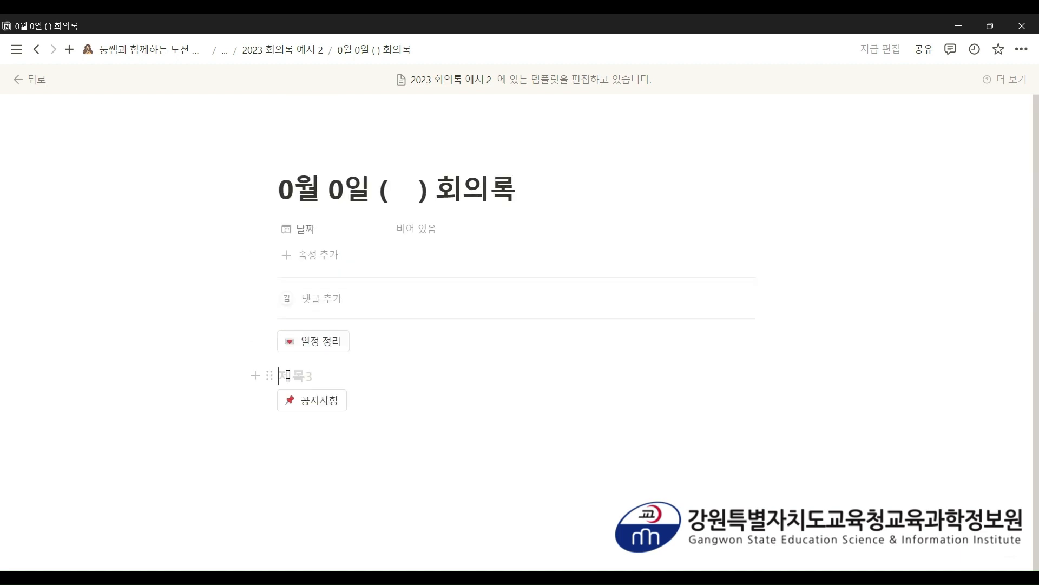
key("BackSpace")
key("BackSpace")
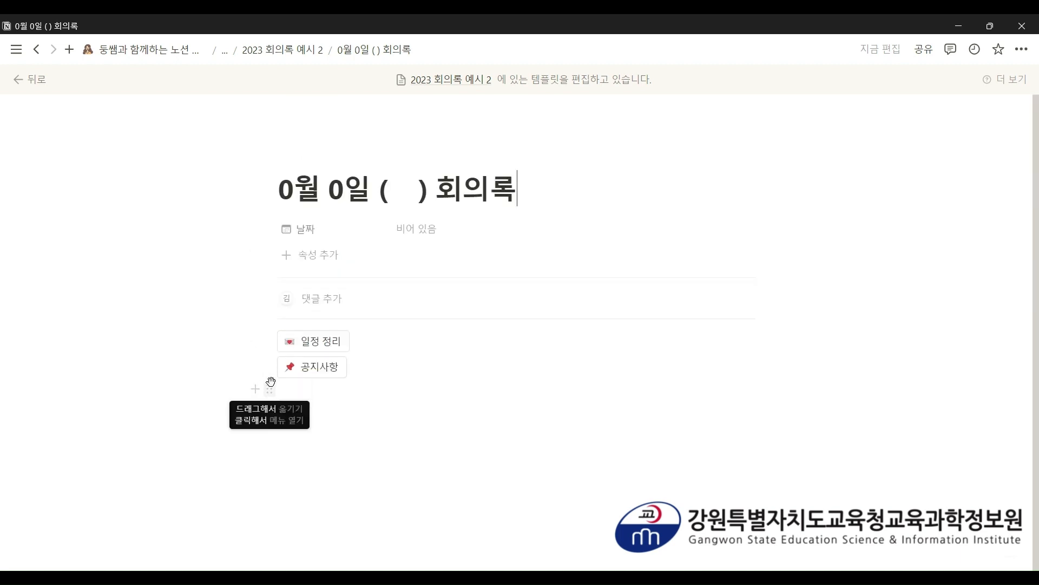
left_click(301, 378)
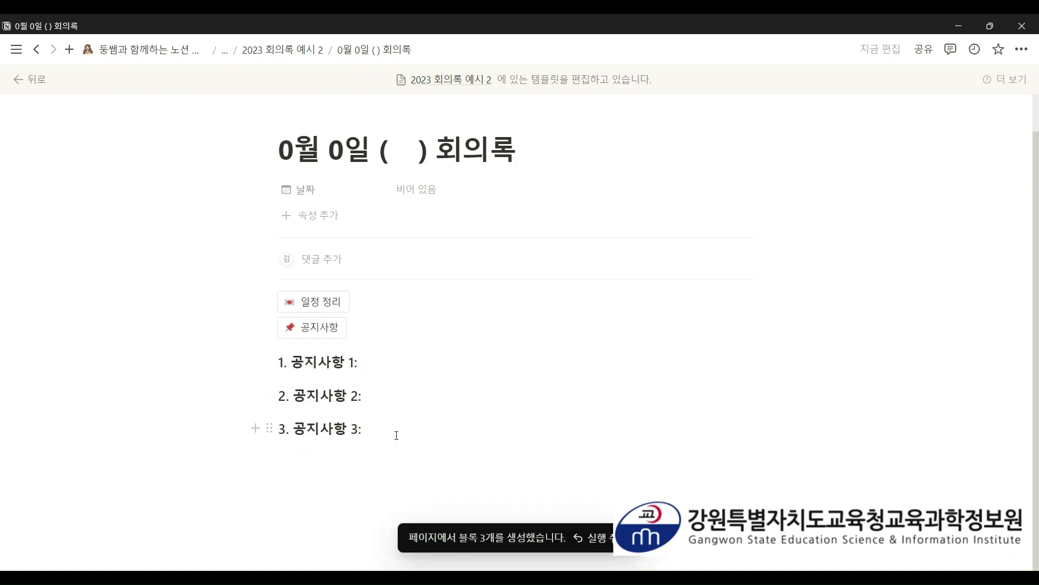
left_click_drag(390, 428, 280, 363)
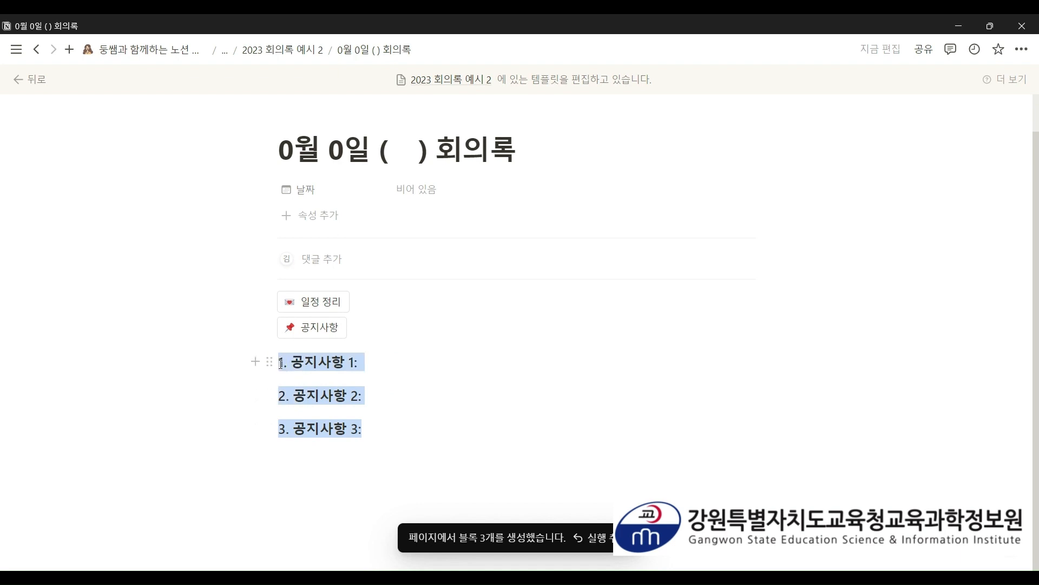
key("BackSpace")
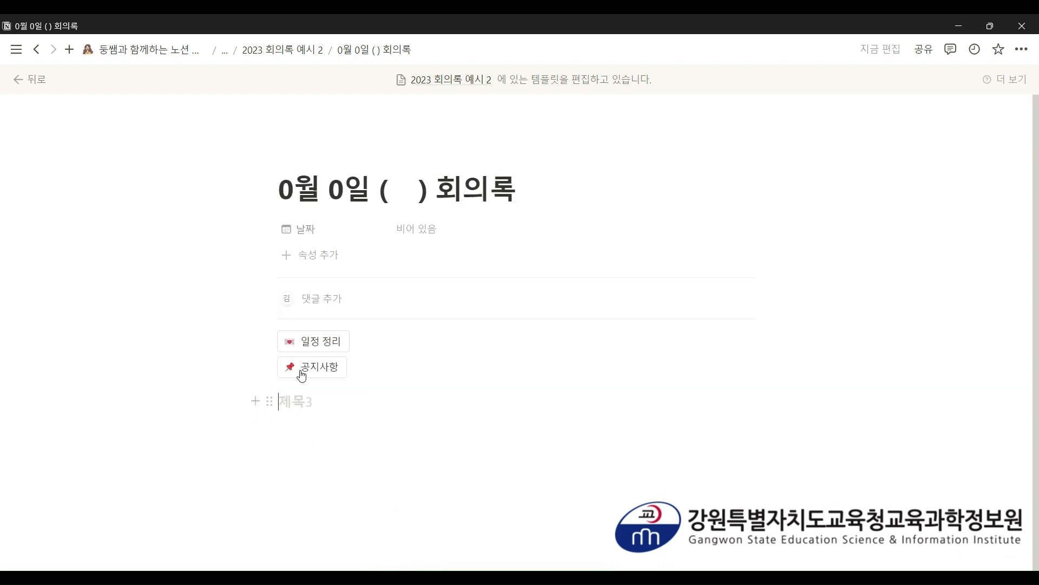
- Insert a third button and name it 배움안내 계획, replacing the initial 시간표 정리
type("/")
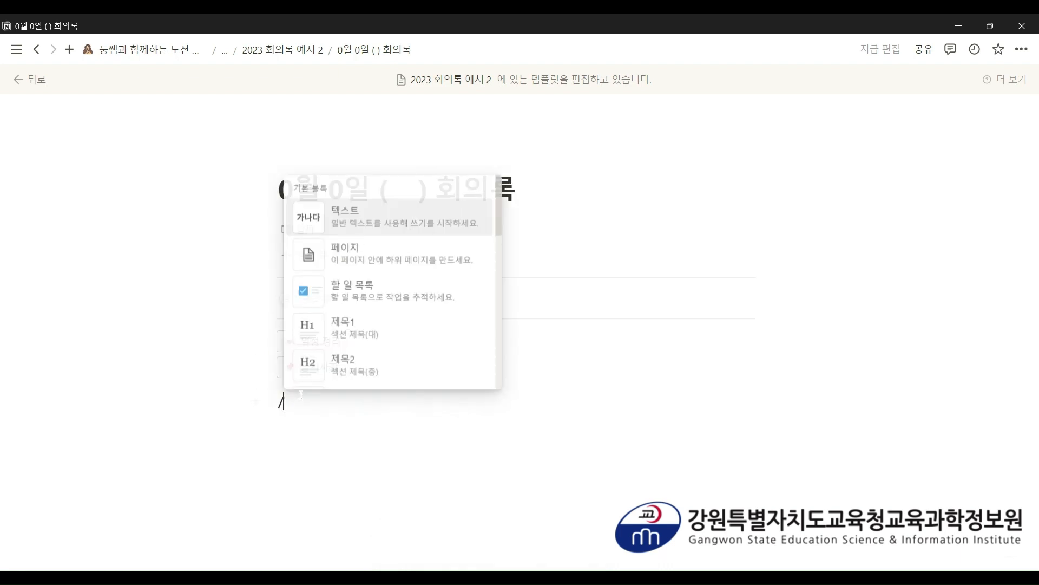
type("버튼")
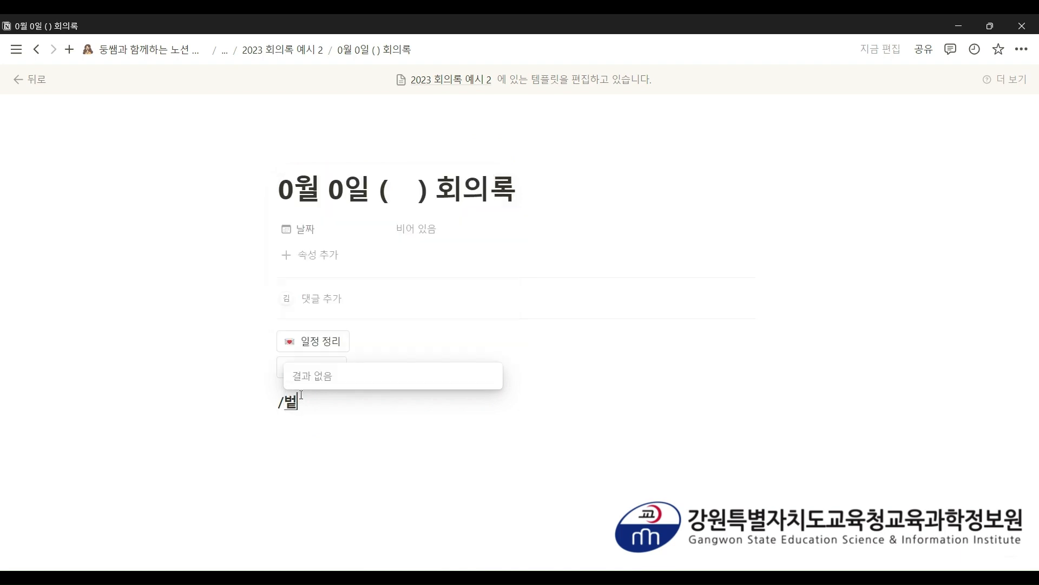
key("Return")
left_click(561, 404)
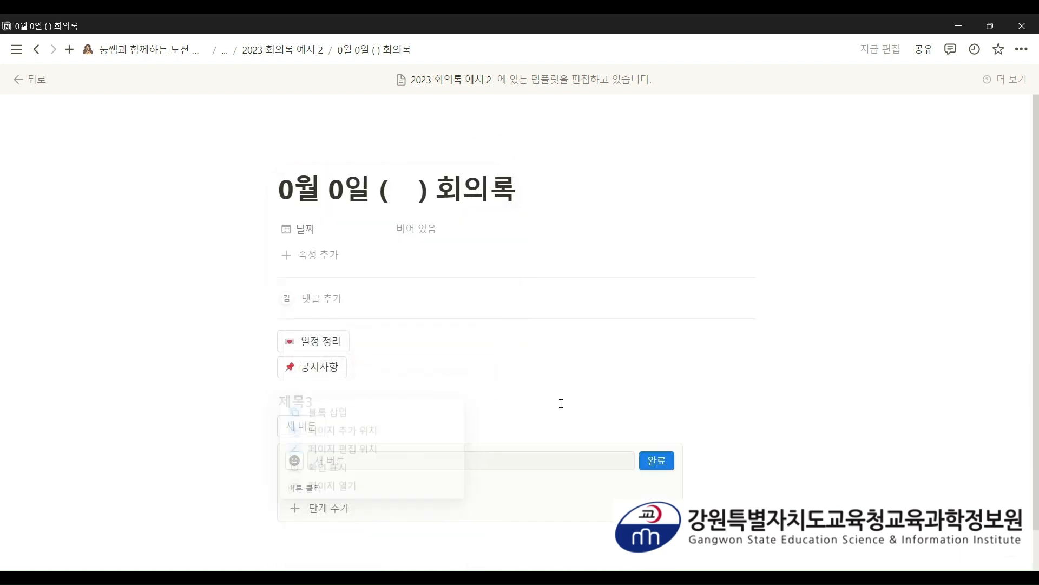
scroll(462, 396, "down", 2)
left_click(318, 391)
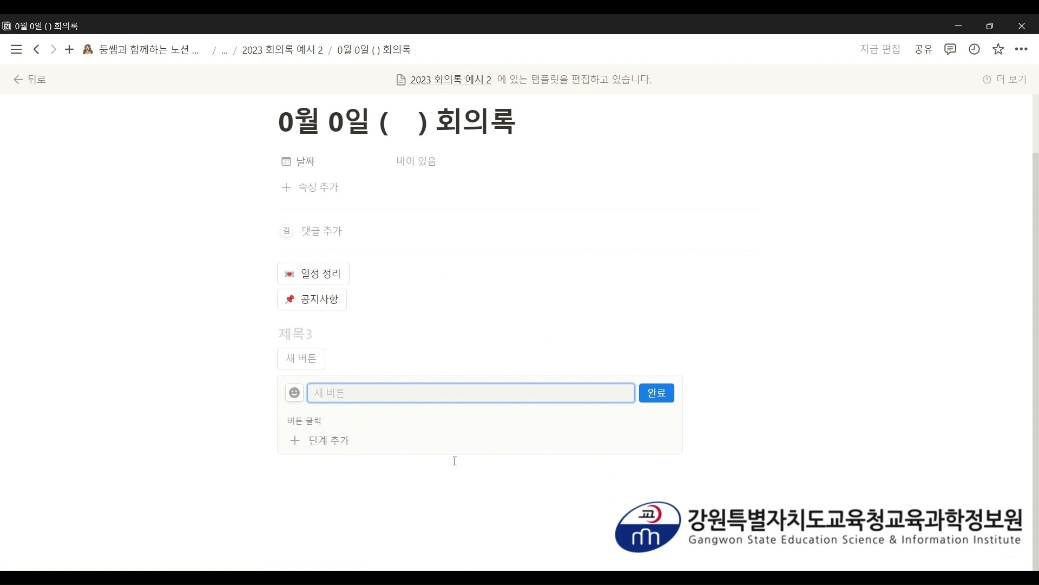
type("시간표 정리")
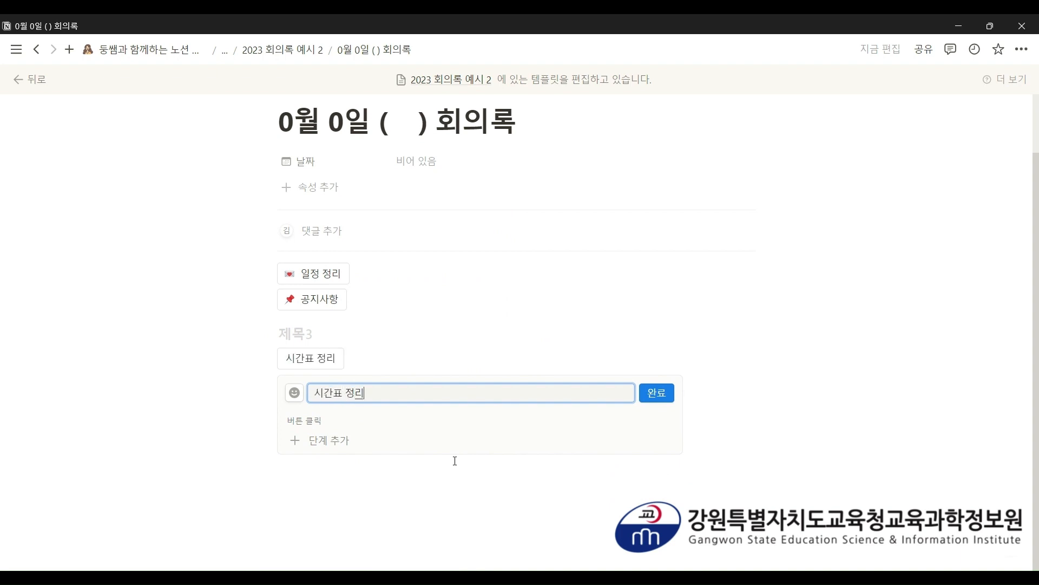
key("BackSpace")
key("BackSpace")
key("BackSpace")
key("BackSpace")
key("BackSpace")
key("BackSpace")
type("배움ㅇ")
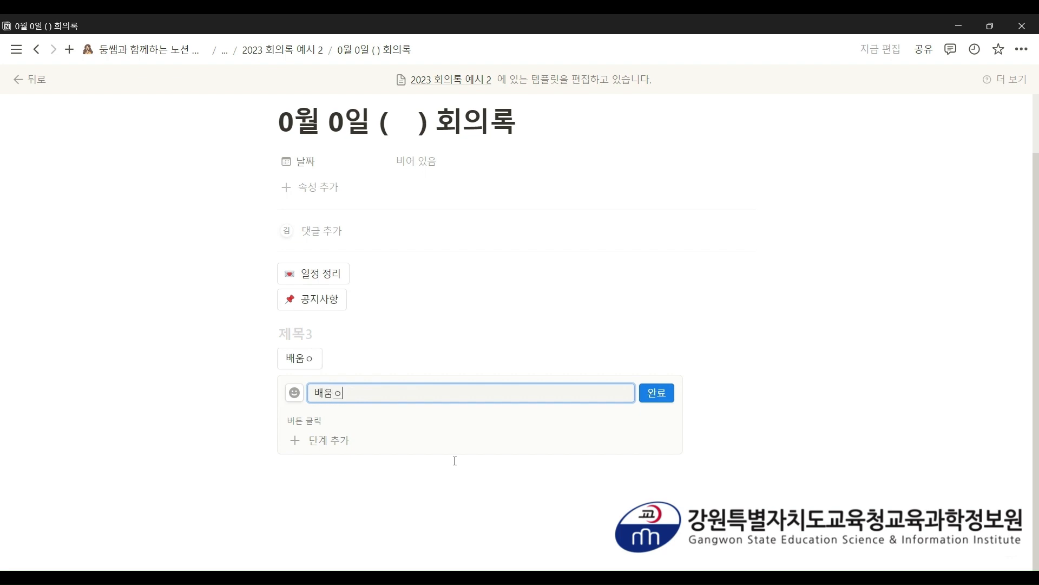
type("ㅏㄴㄴㅐ 계획")
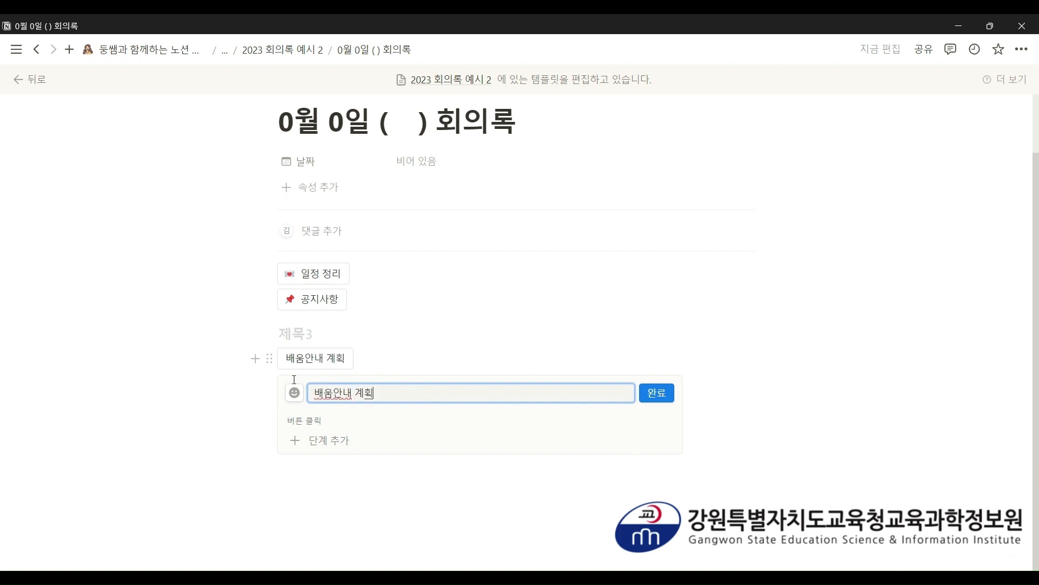
- Give the 배움안내 계획 button a fire emoji icon
left_click(291, 400)
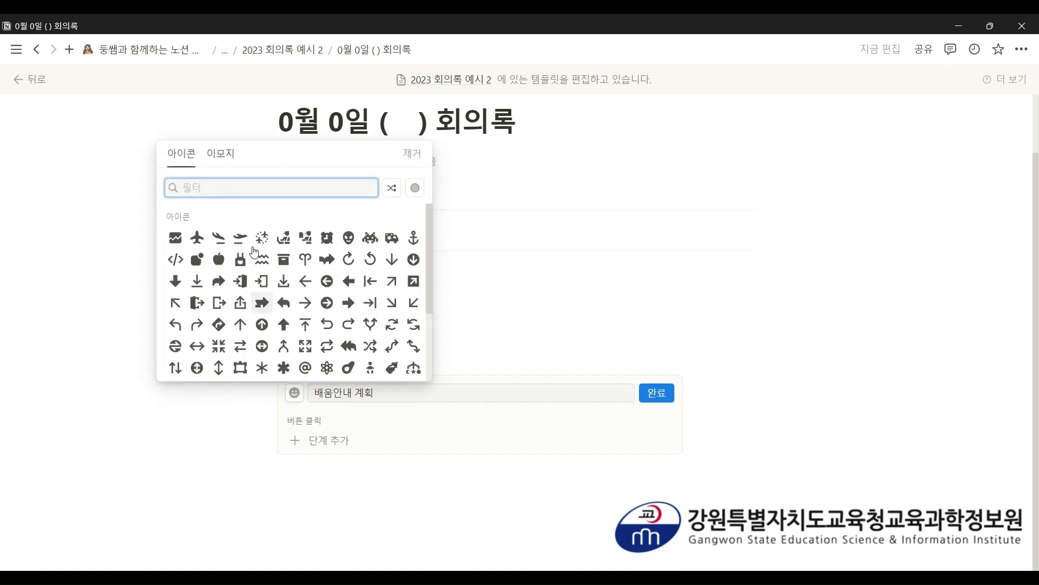
left_click(236, 165)
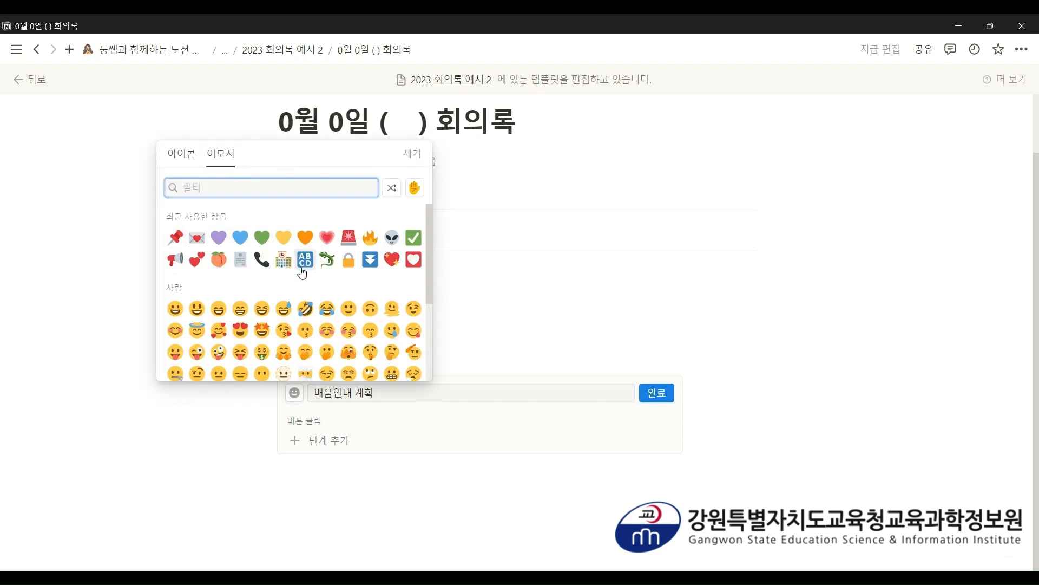
left_click(371, 238)
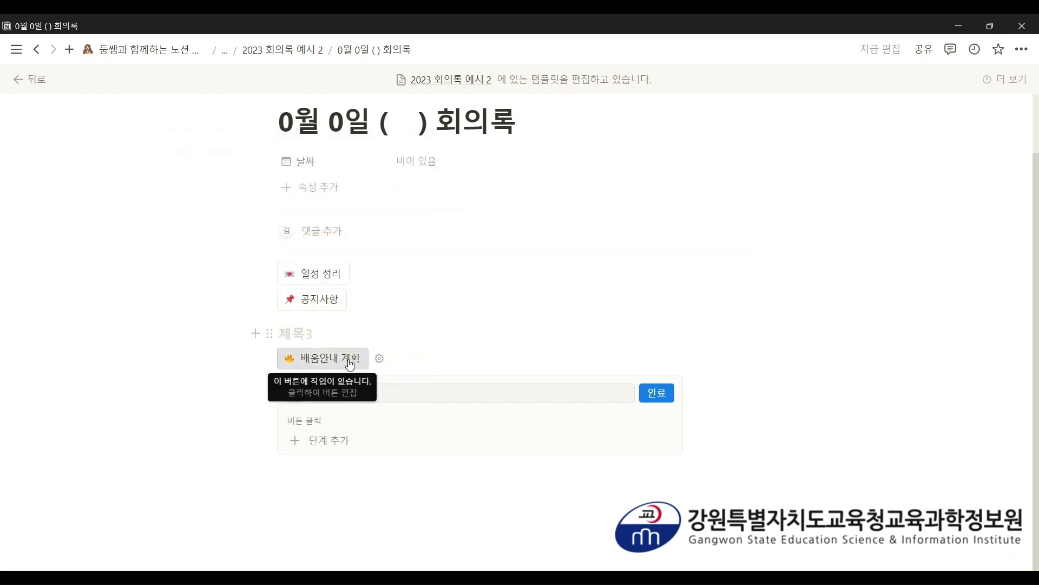
- Give the 배움안내 계획 button an insert-blocks action with headings 1. 국어: and 2. 수학
left_click(355, 441)
left_click(347, 465)
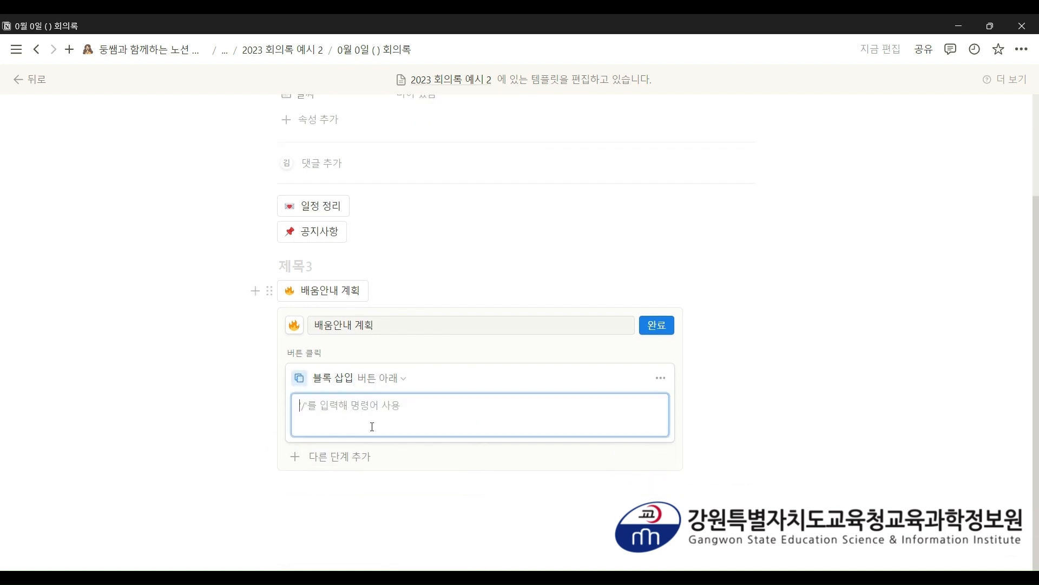
type("1. ")
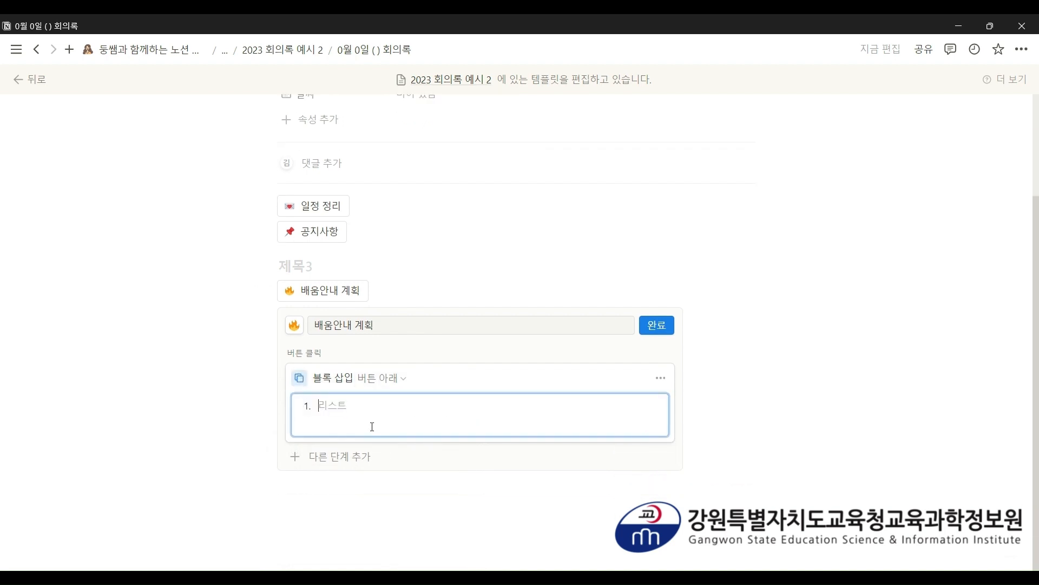
type("귀")
key("BackSpace")
key("BackSpace")
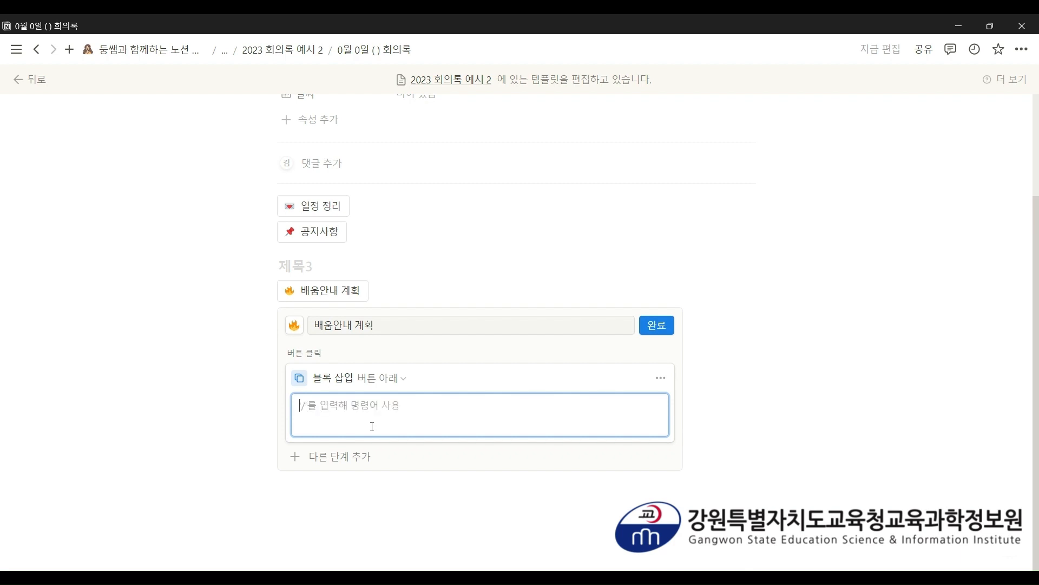
type("### 1. 국어:")
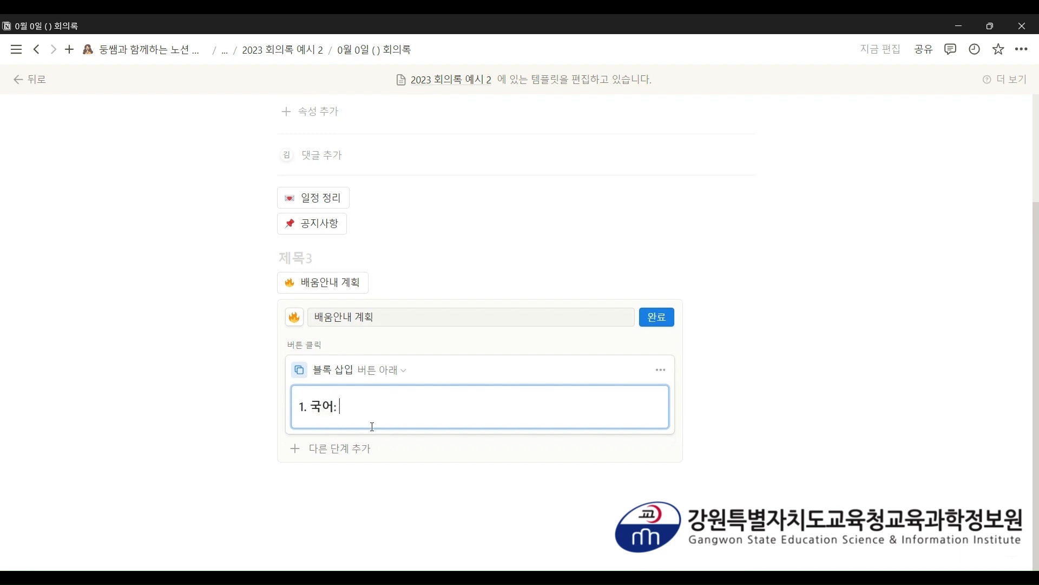
key("Return")
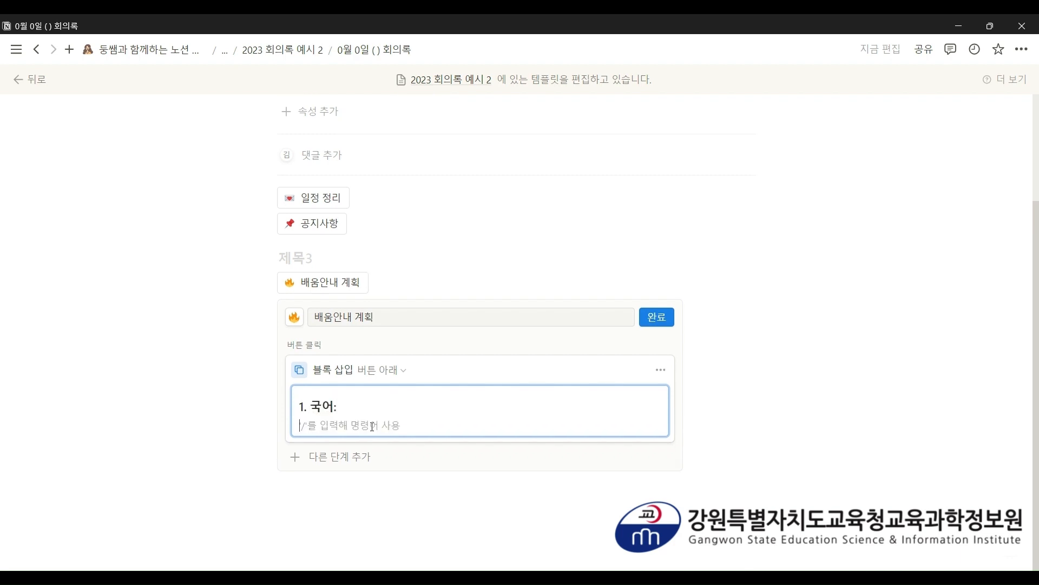
type("### 2. ")
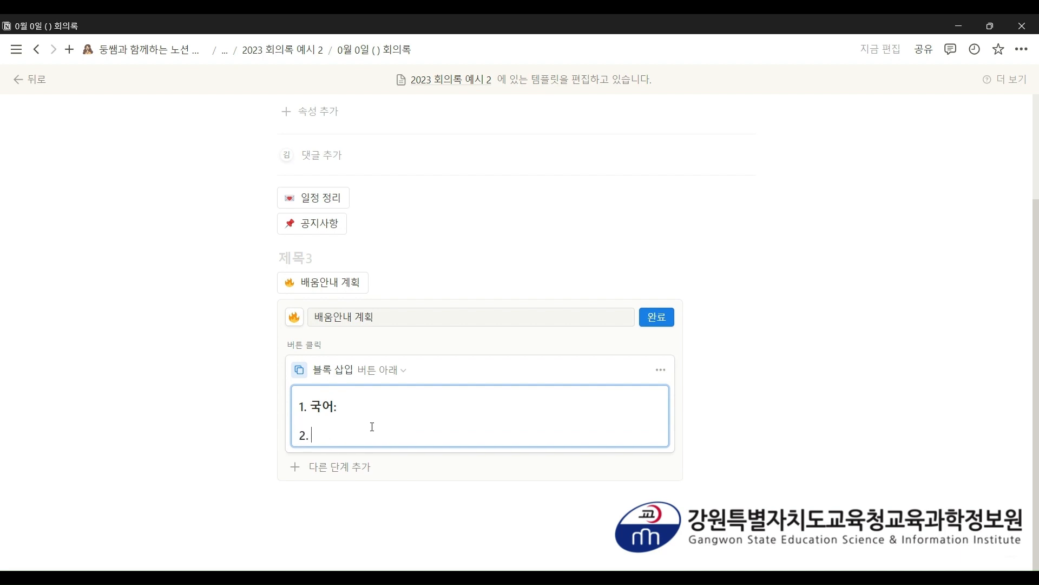
type("수학")
key("Return")
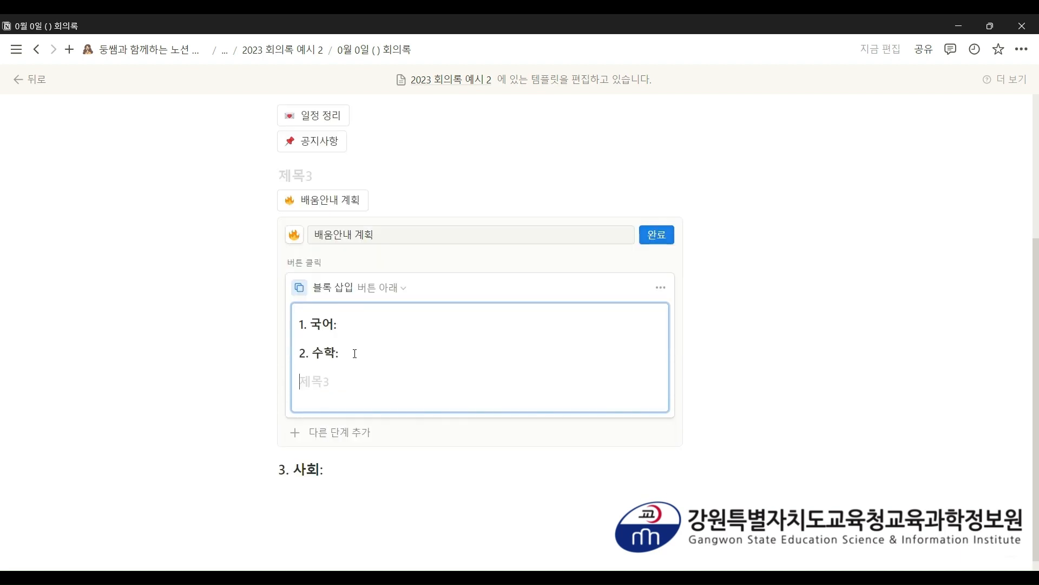
- Add the small headings 3. 사회:, 4. 과학 and 5. 영어: to the button's blocks
type("3.")
left_click_drag(339, 477, 274, 470)
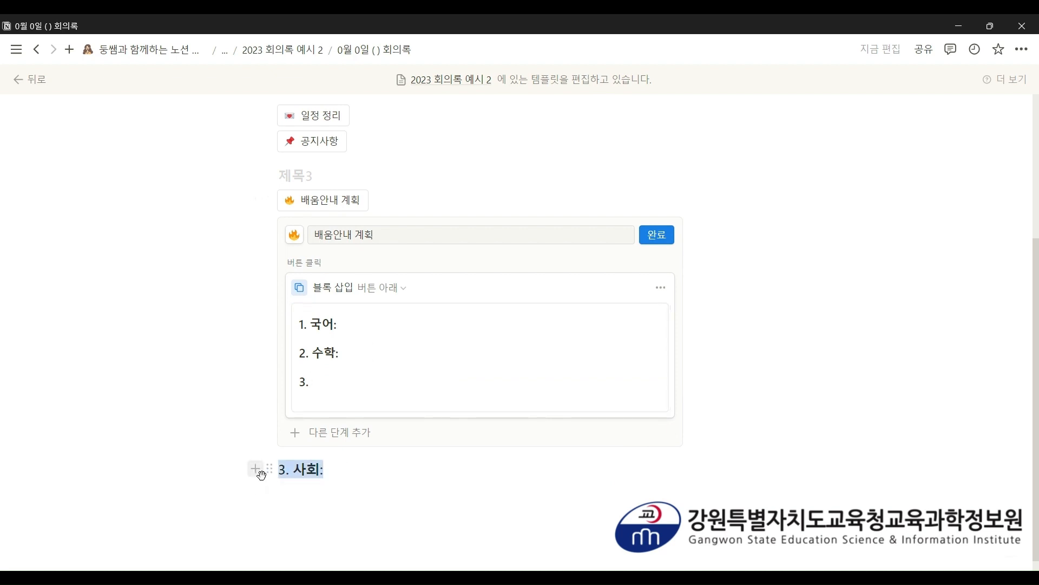
key("BackSpace")
left_click(342, 380)
type("사회")
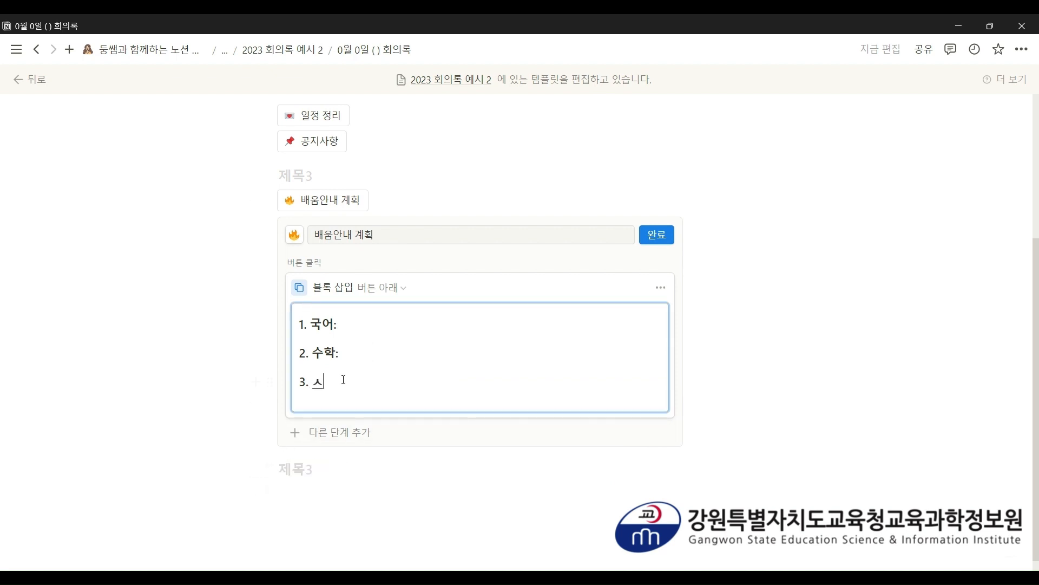
type(":")
key("Return")
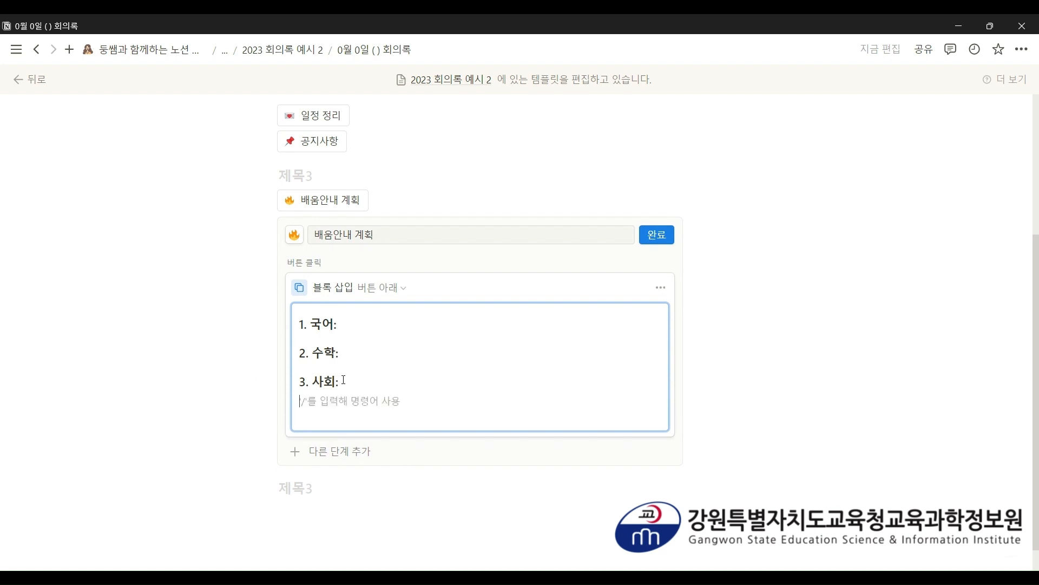
key("ctrl+shift+4")
key("BackSpace")
key("ctrl+alt+3")
type("4. 과학:")
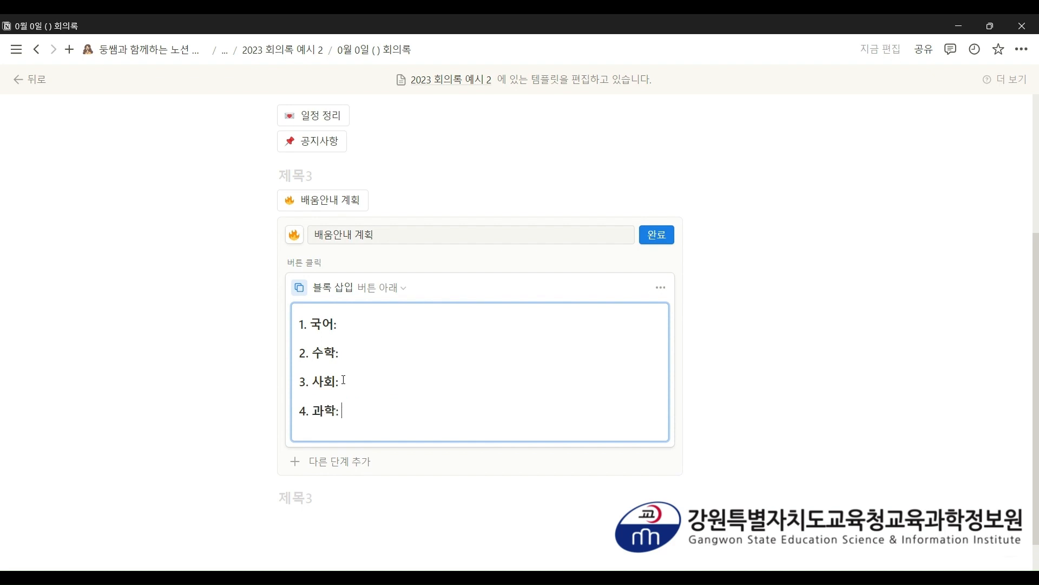
key("Return")
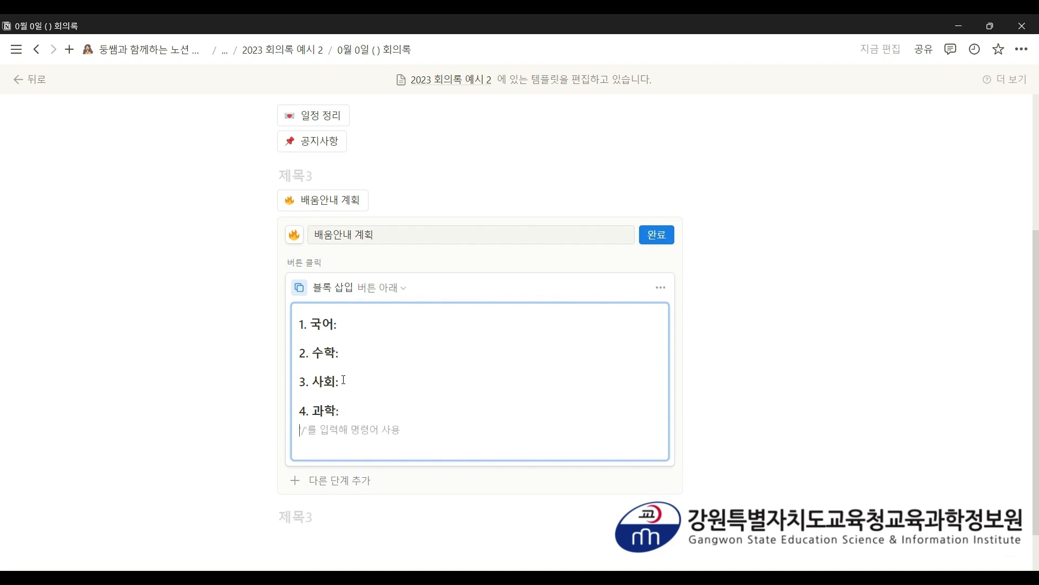
key("ctrl+alt+3")
type("5. 영어")
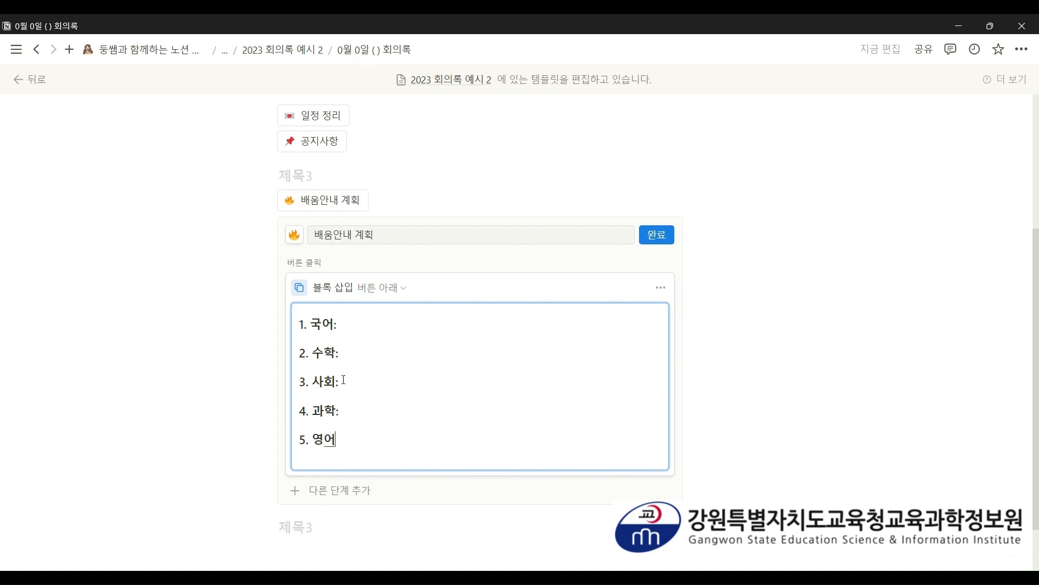
type(":")
- Run the finished 배움안내 계획 button once and delete the five subject lines it inserted
left_click(673, 243)
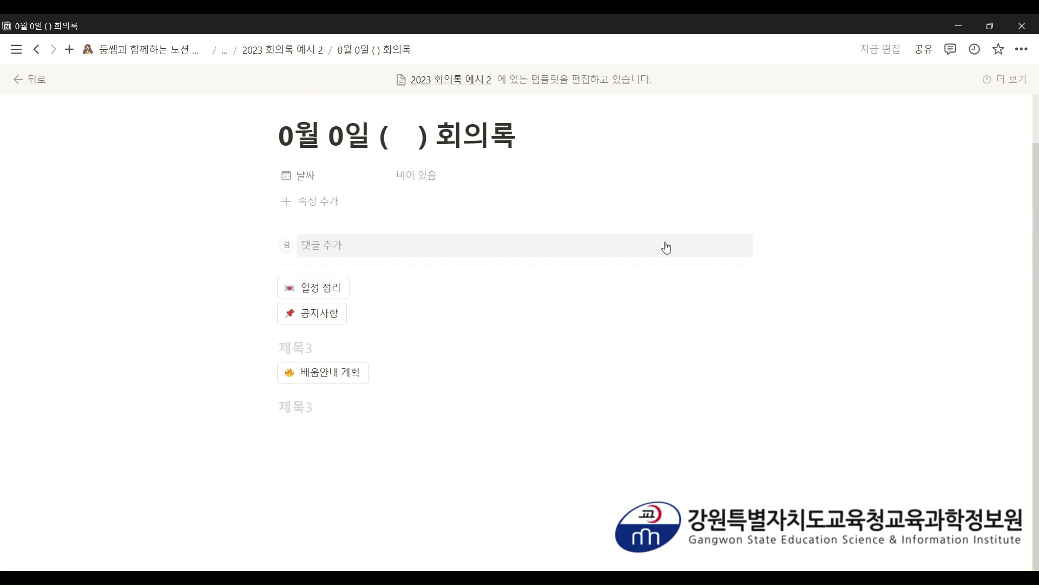
left_click(337, 372)
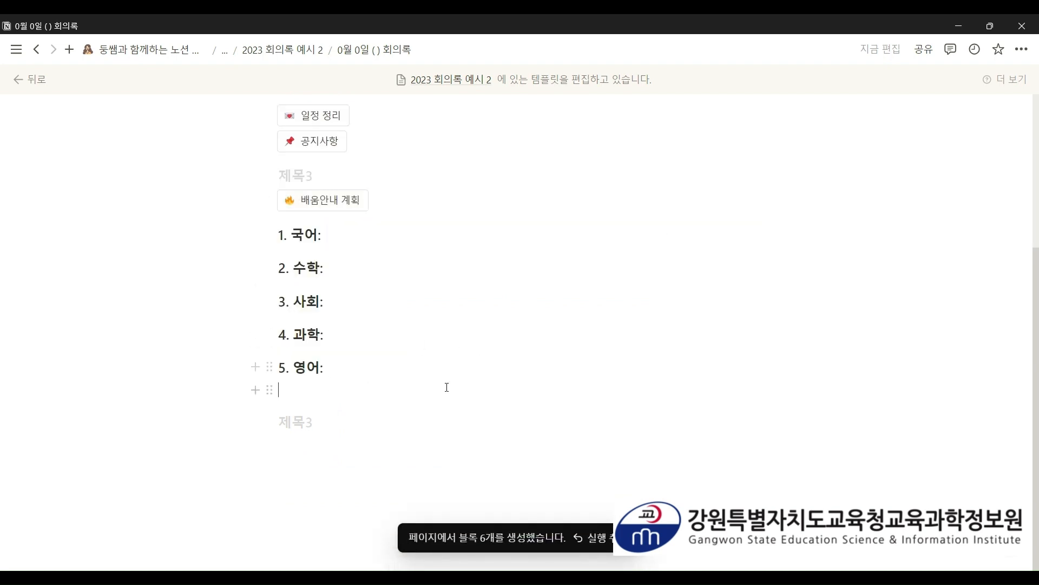
left_click_drag(445, 387, 280, 242)
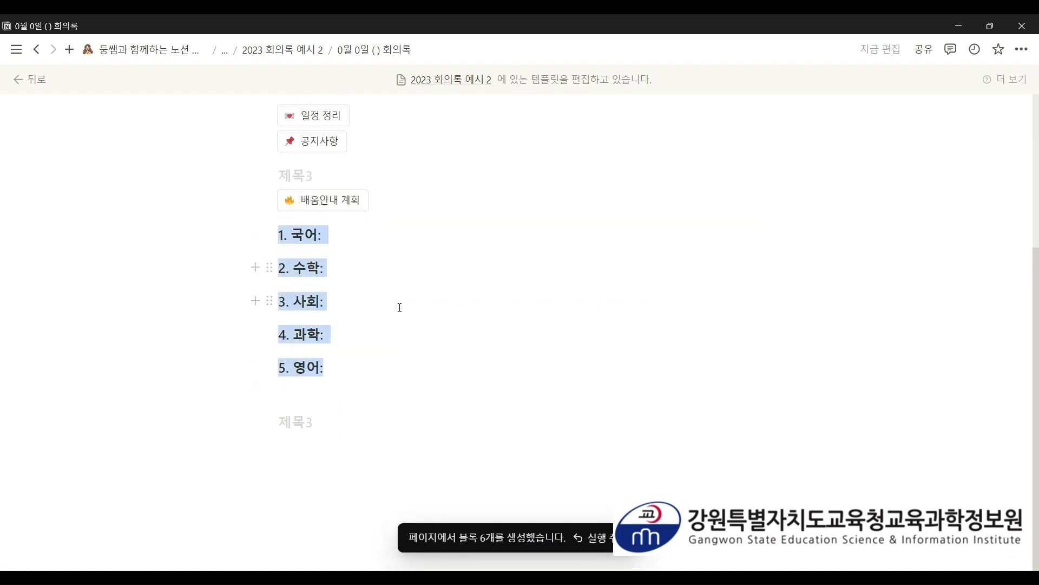
key("BackSpace")
- Remove the leftover empty heading blocks above and below the three buttons
left_click(329, 291)
key("BackSpace")
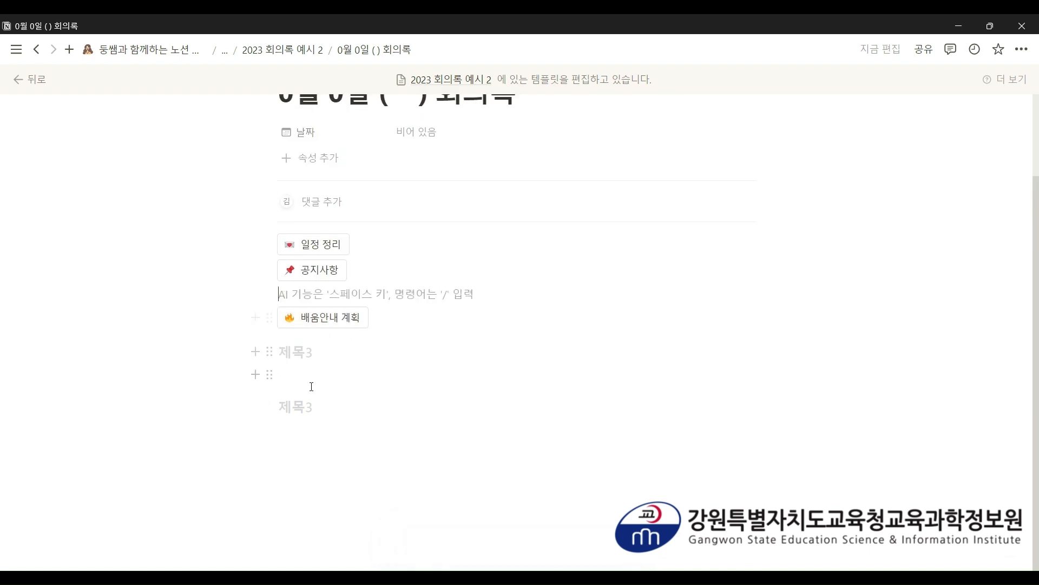
key("BackSpace")
left_click(316, 398)
key("BackSpace")
key("BackSpace")
key("BackSpace")
key("BackSpace")
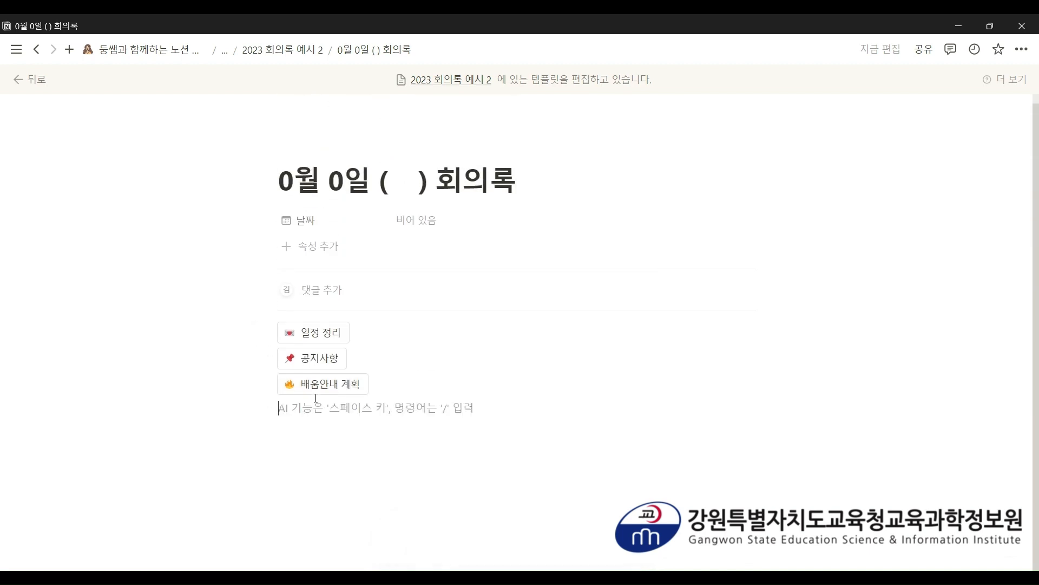
key("BackSpace")
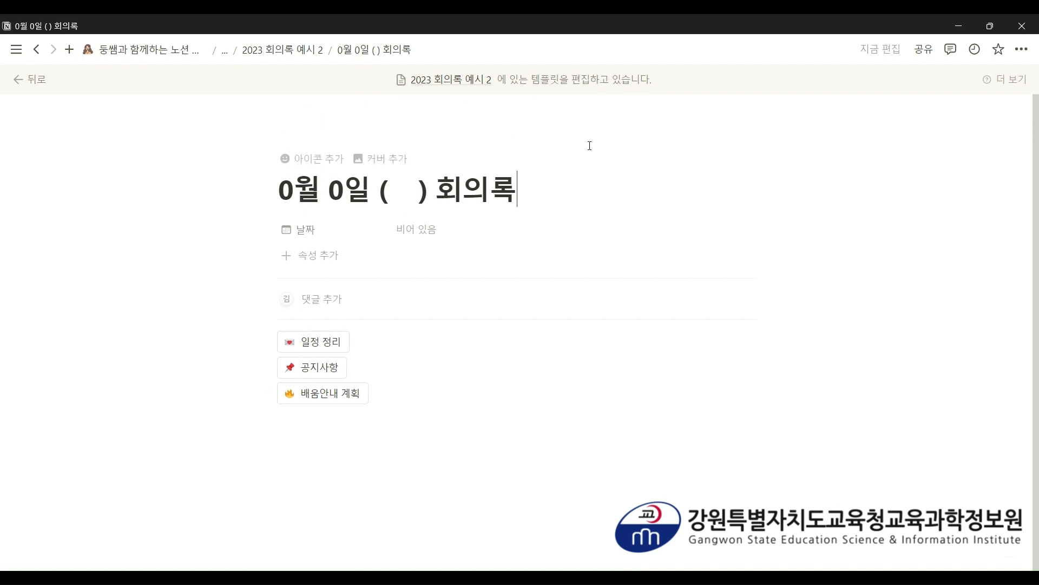
- Make 0월 0일 ( ) 회의록 the default template for all views of 2023 회의록 예시 2
left_click(325, 51)
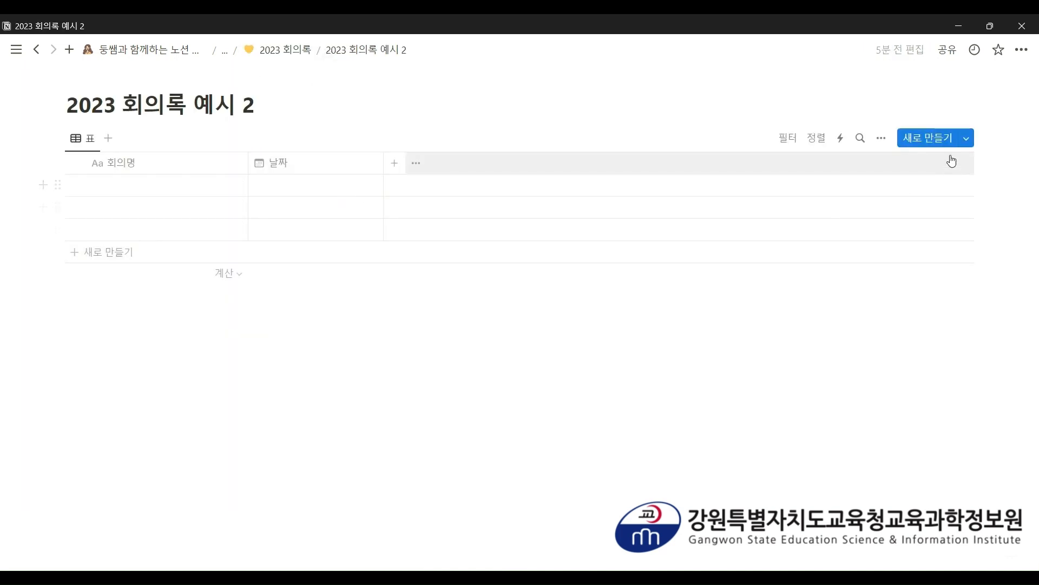
left_click(967, 145)
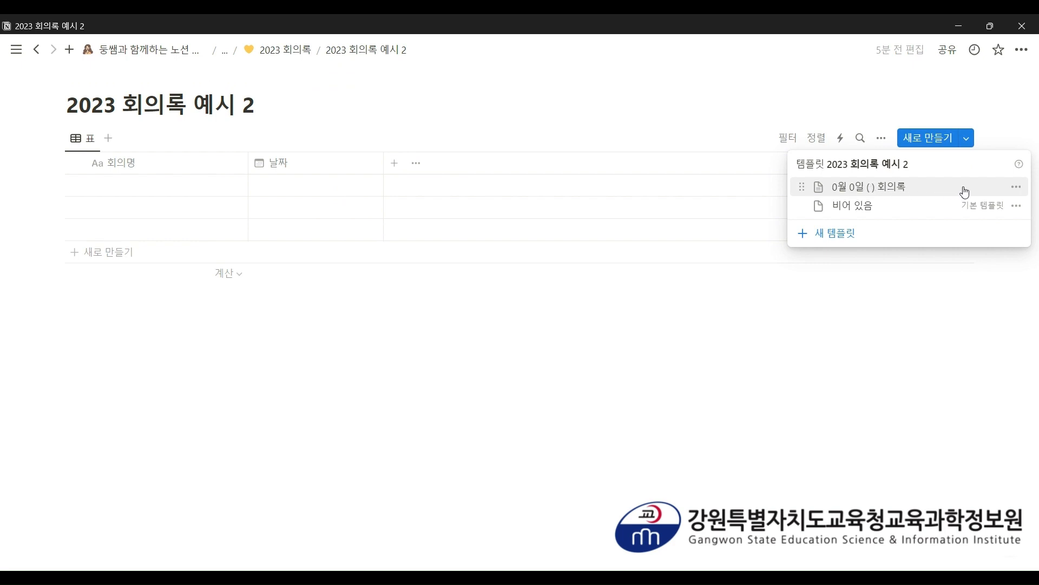
left_click(1016, 188)
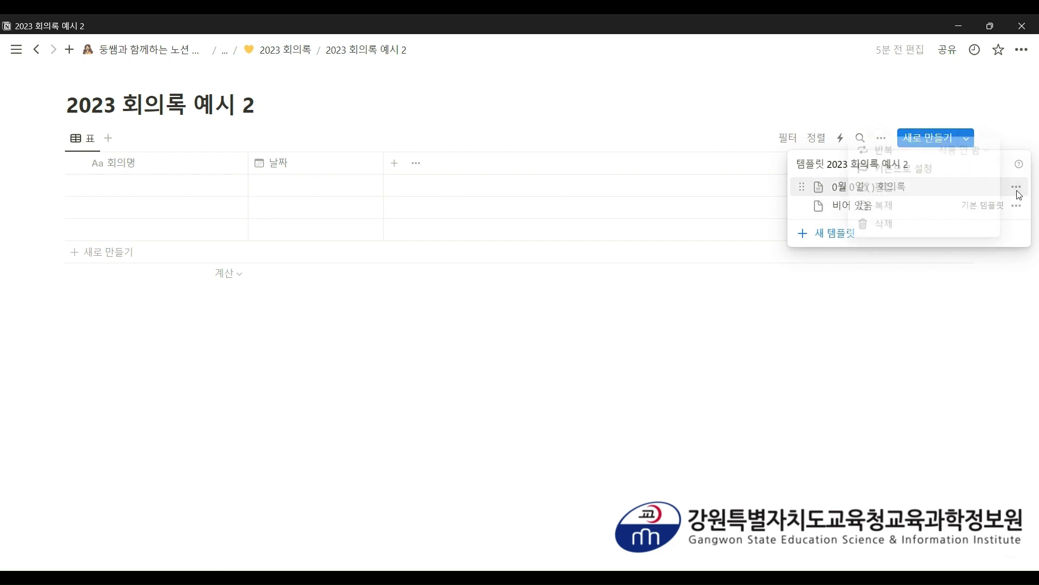
left_click(928, 179)
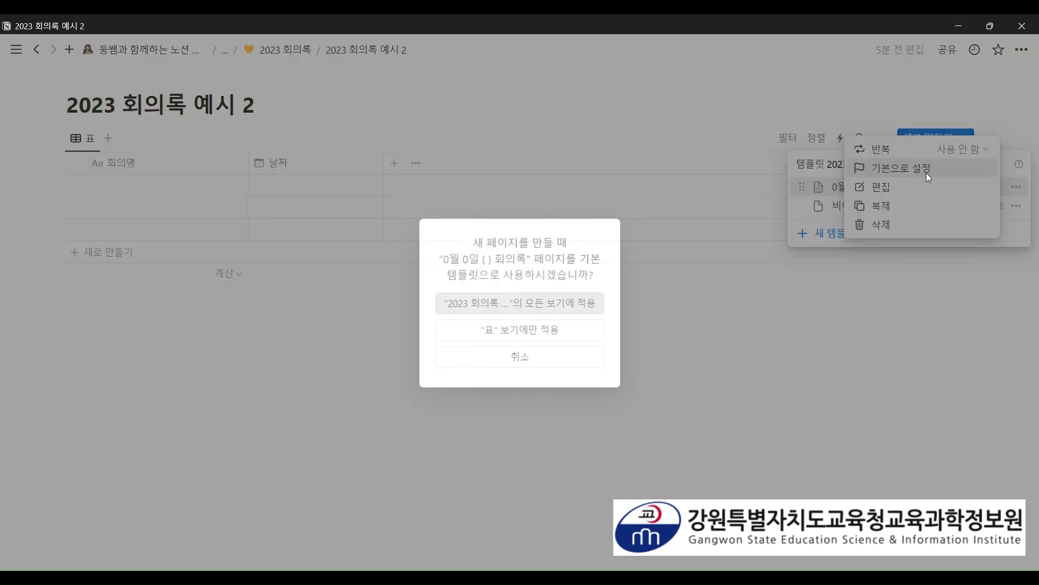
left_click(552, 312)
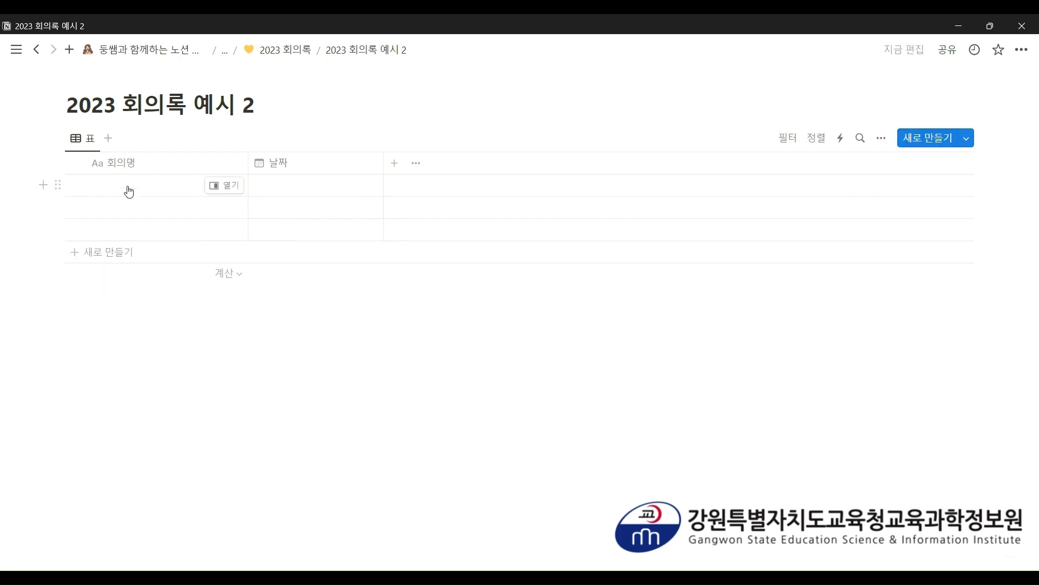
- Create a minutes page titled 12월 7일 학년 회의록 and dated 2023년 12월 7일
left_click(909, 141)
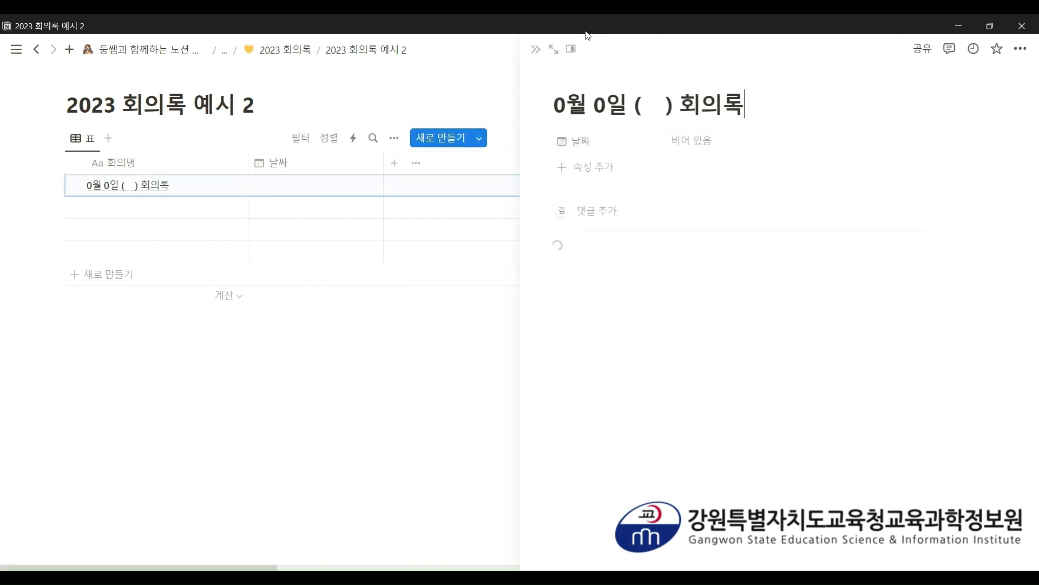
left_click(553, 49)
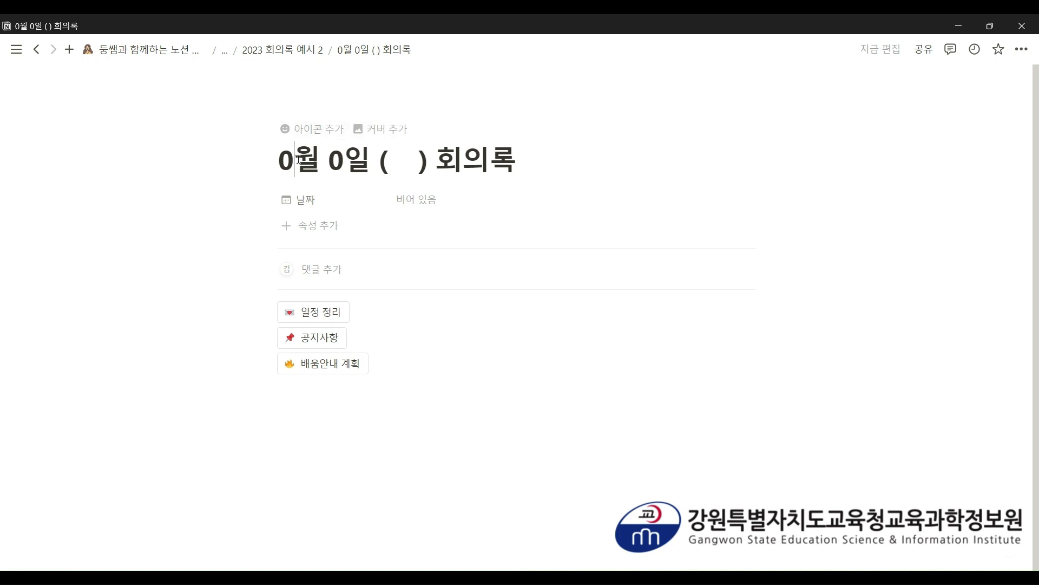
left_click_drag(297, 160, 279, 160)
type("12")
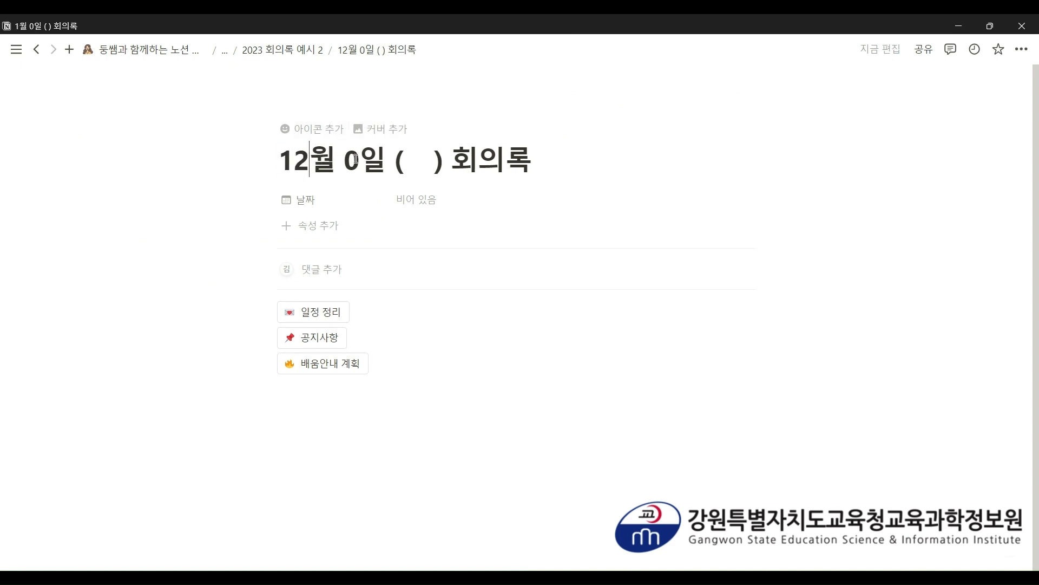
left_click_drag(355, 159, 353, 160)
type("7")
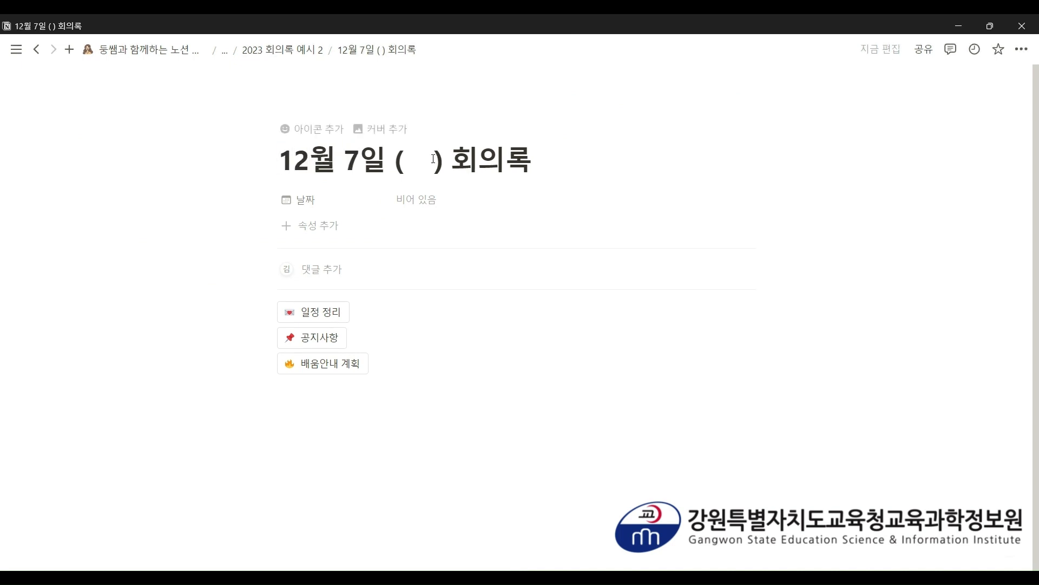
left_click_drag(444, 160, 399, 163)
type("학년")
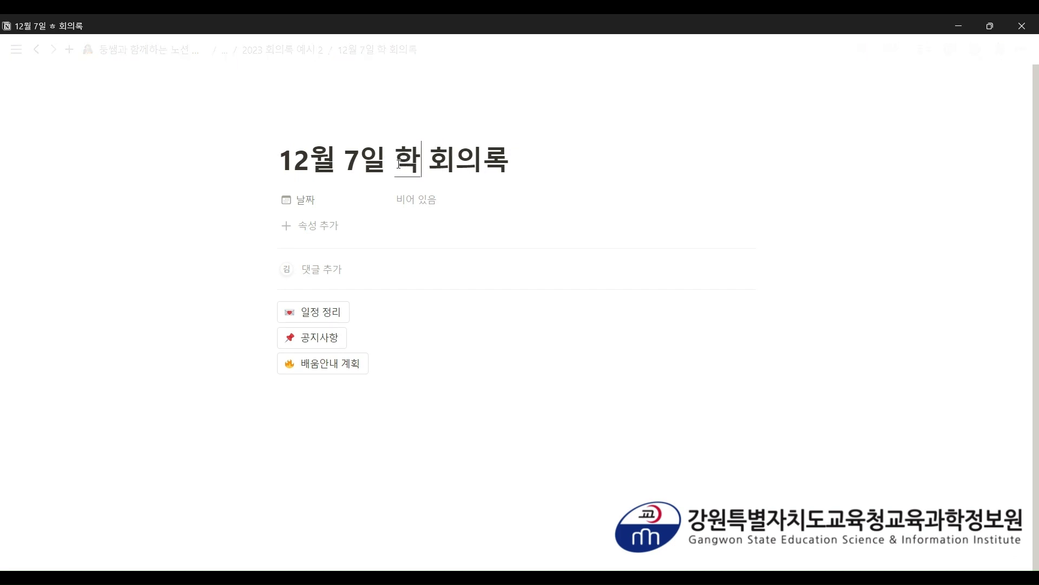
left_click(420, 199)
left_click(869, 304)
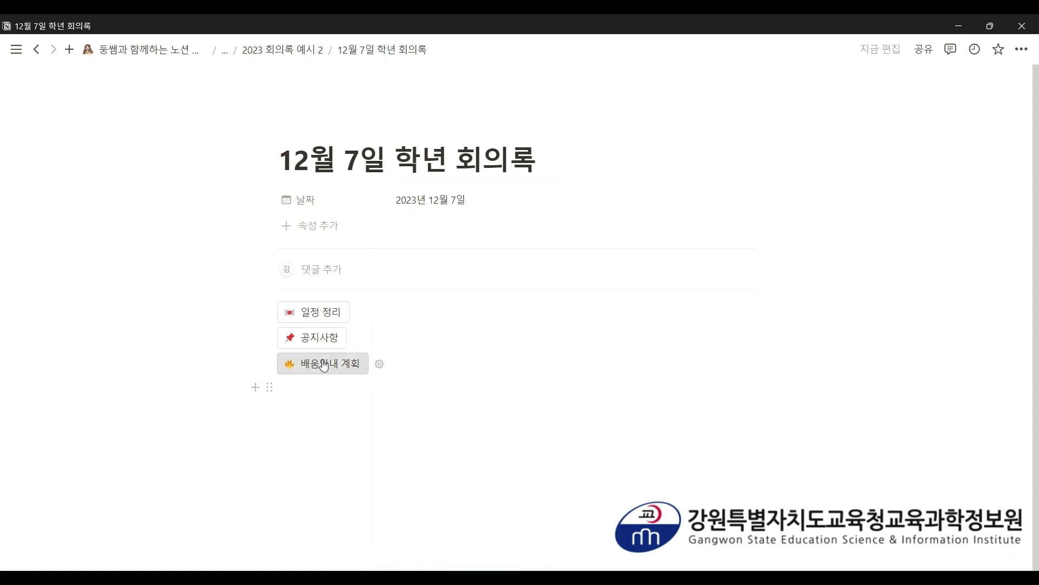
- Fill the page with content from the 일정 정리, 공지사항 and 배움안내 계획 buttons
left_click(307, 317)
scroll(332, 422, "down", 1)
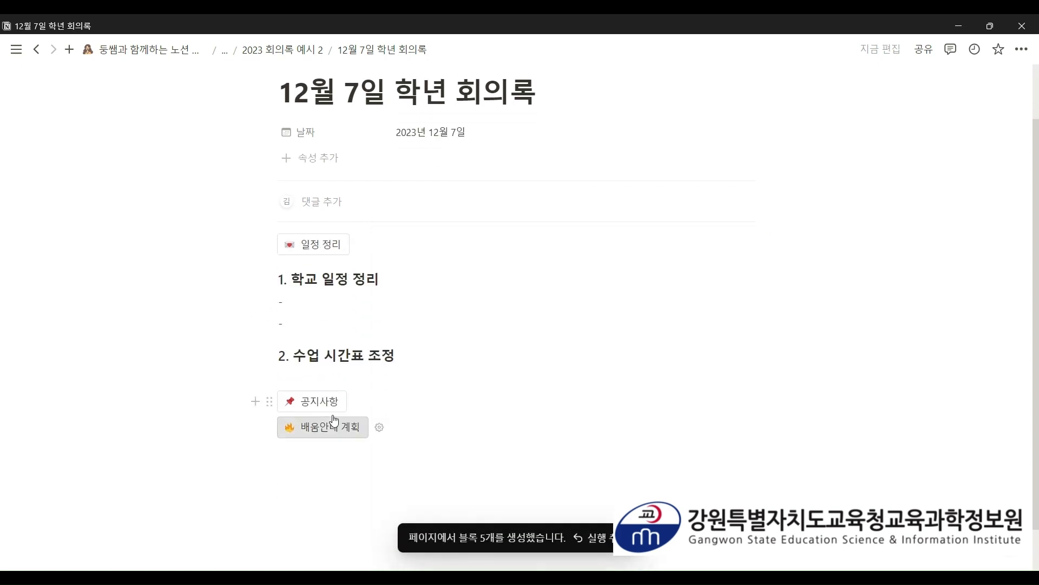
left_click(325, 402)
scroll(331, 433, "down", 2)
left_click(322, 404)
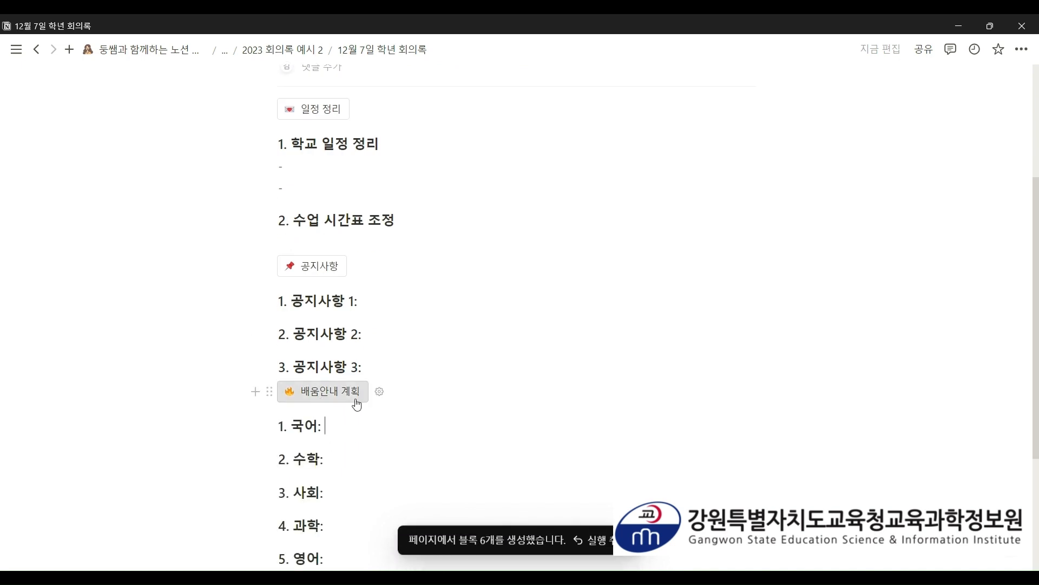
scroll(360, 412, "down", 2)
scroll(364, 422, "up", 3)
scroll(391, 193, "down", 3)
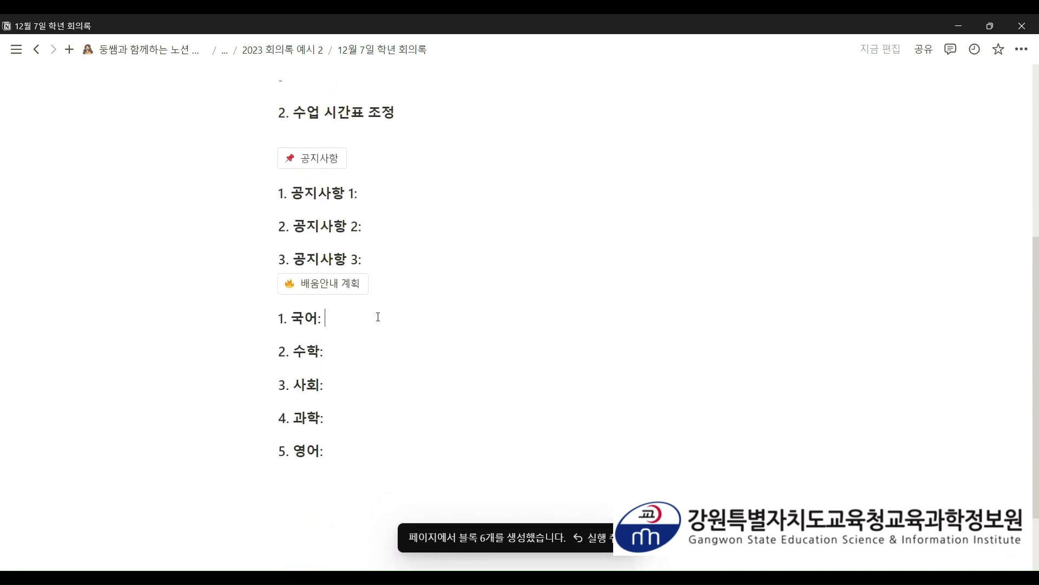
scroll(375, 313, "up", 6)
scroll(386, 276, "down", 5)
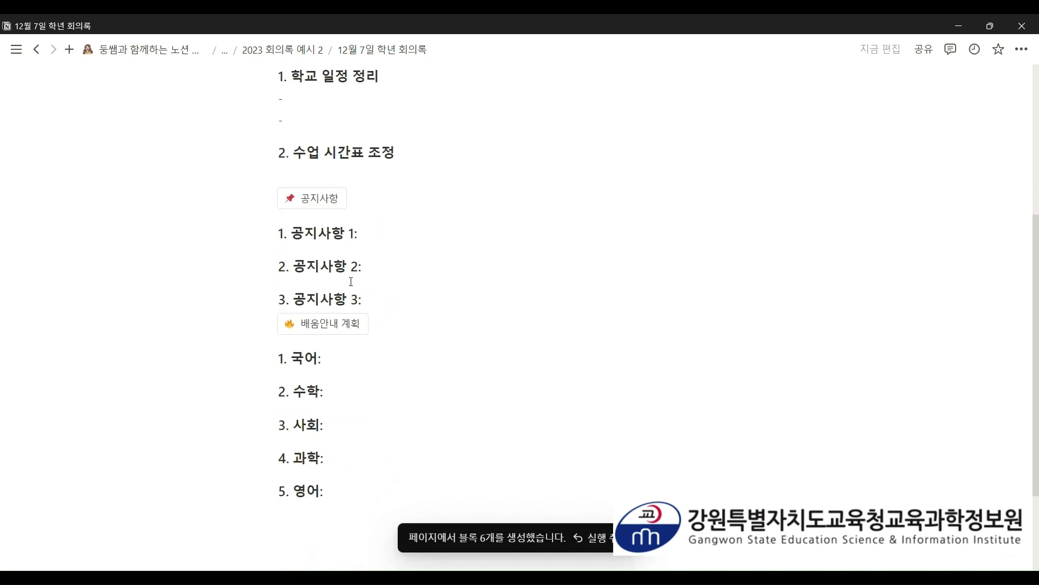
left_click(376, 346)
scroll(325, 217, "up", 4)
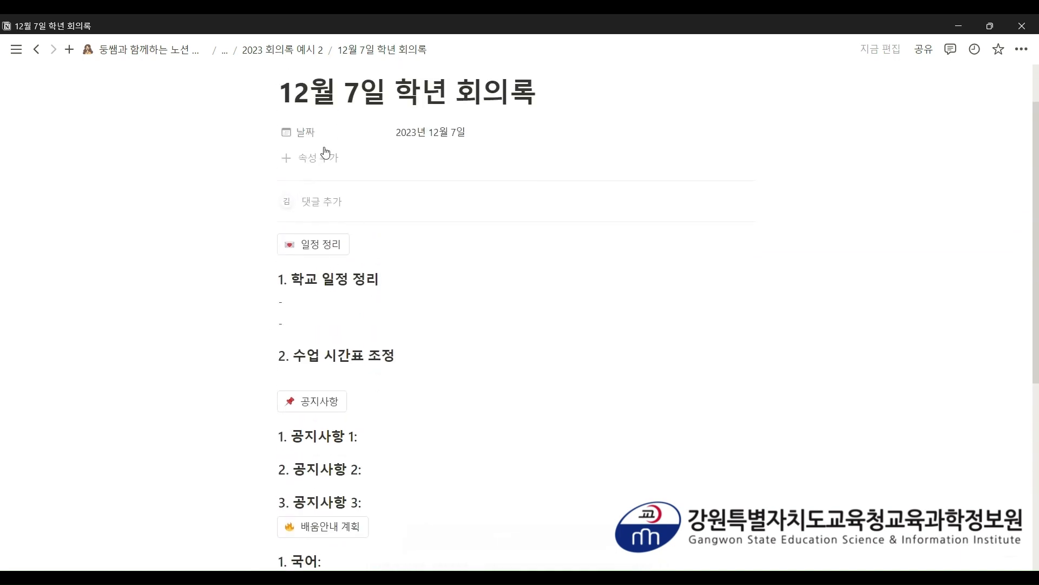
- Navigate from the minutes back up to the 학교일지 만들기 school diary page
left_click(283, 50)
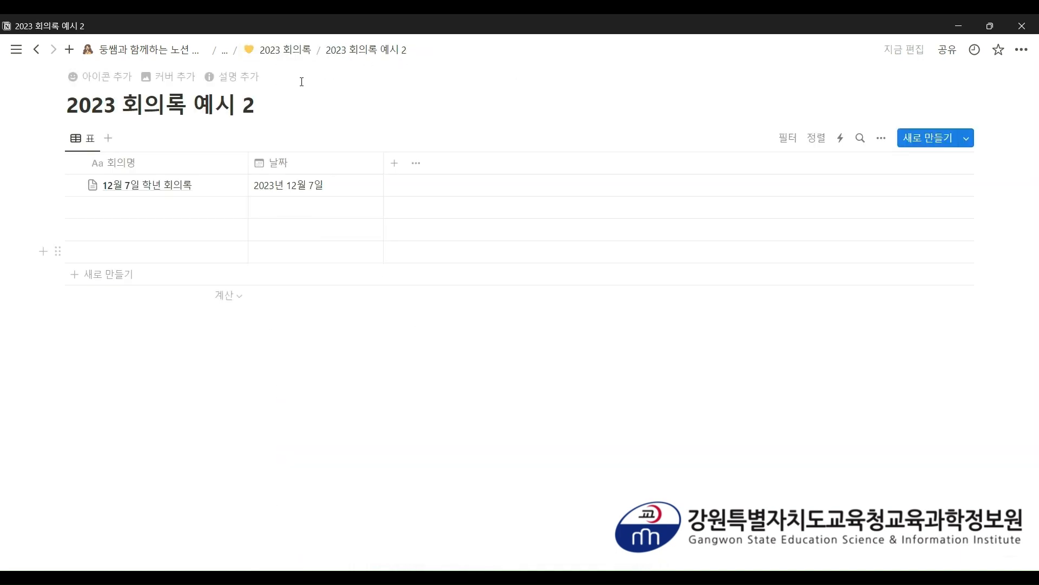
left_click(225, 52)
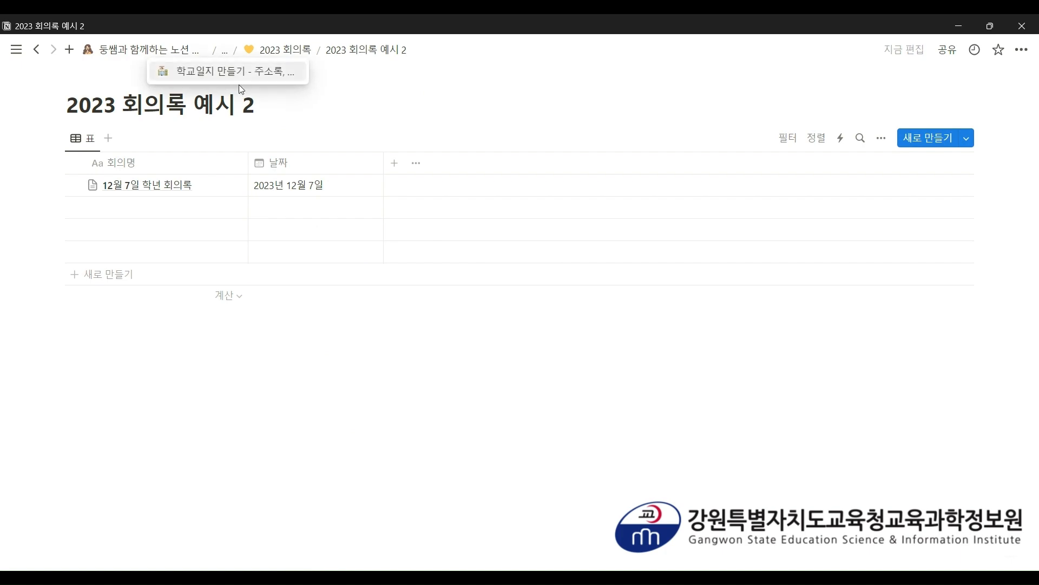
left_click(230, 71)
scroll(261, 248, "down", 5)
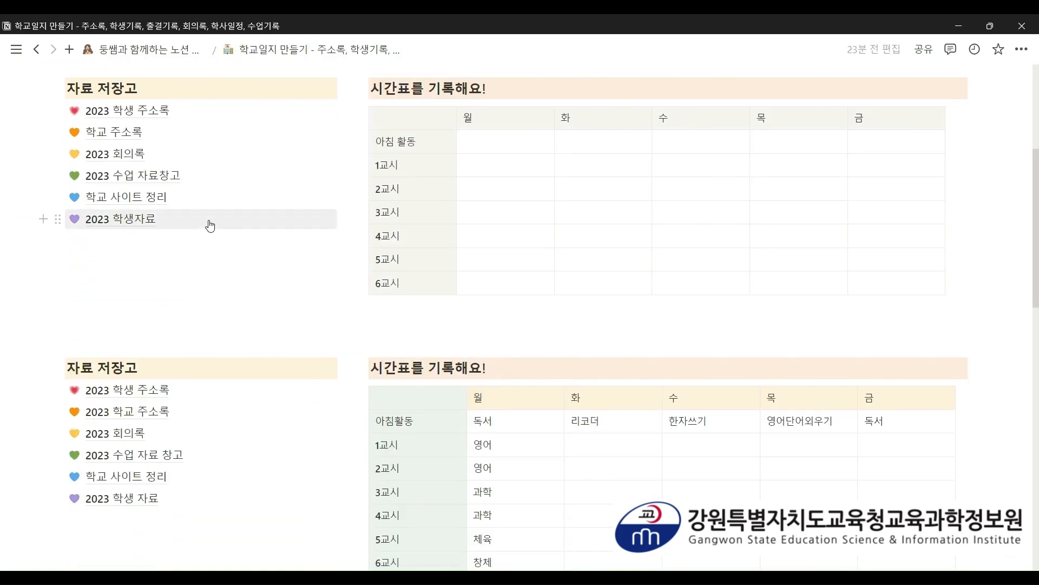
- Look at the 2023 수업 자료창고 page, then open 학교 사이트 정리 from the diary
left_click(165, 176)
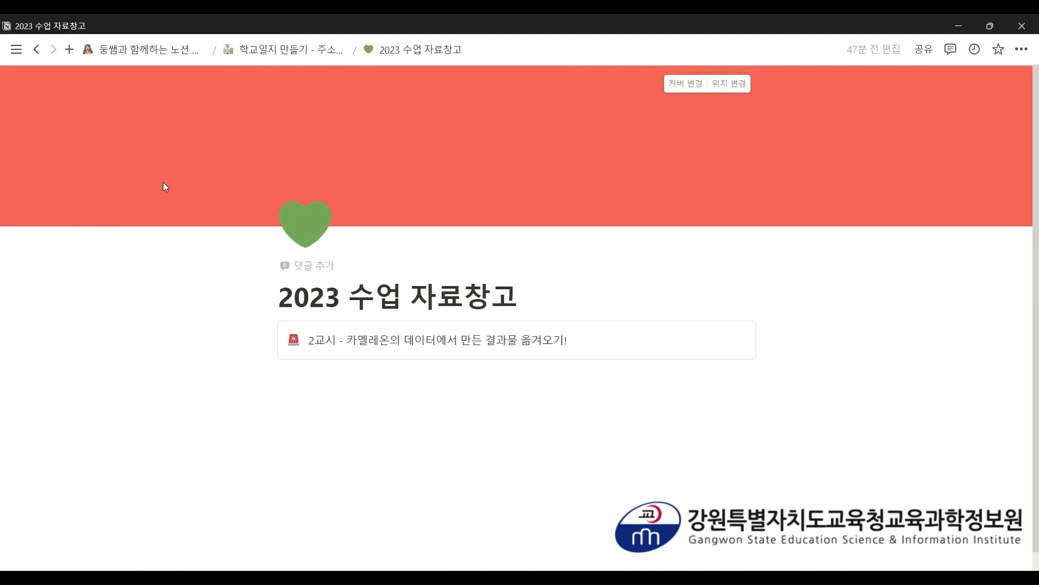
scroll(167, 204, "down", 1)
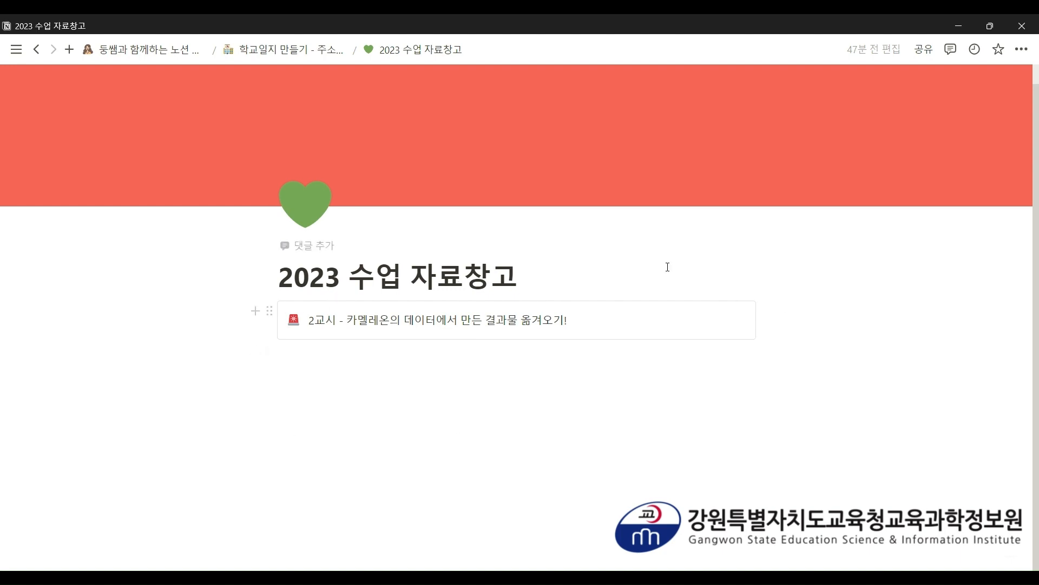
left_click(329, 52)
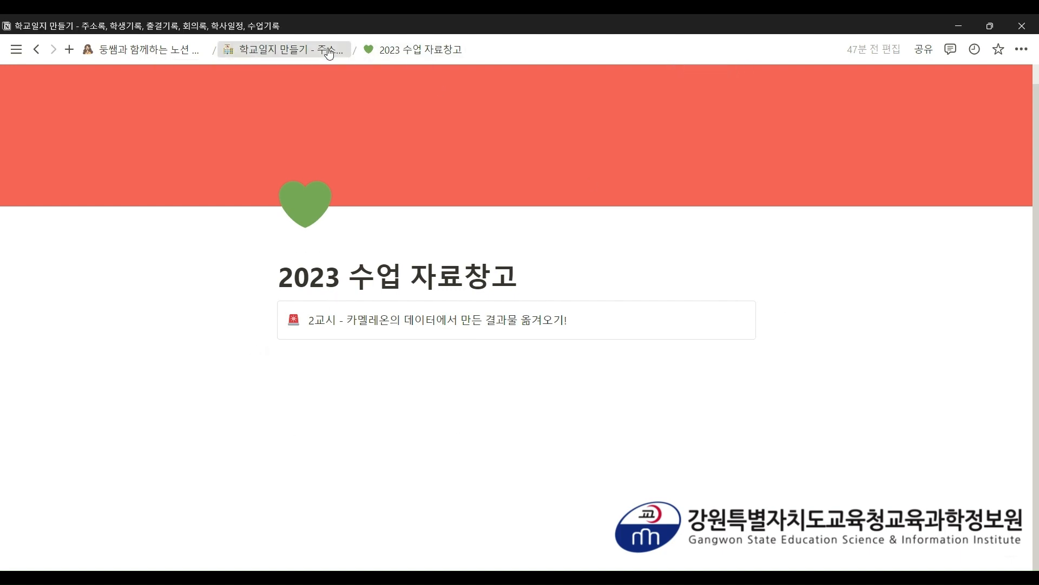
scroll(251, 172, "down", 5)
scroll(250, 171, "down", 1)
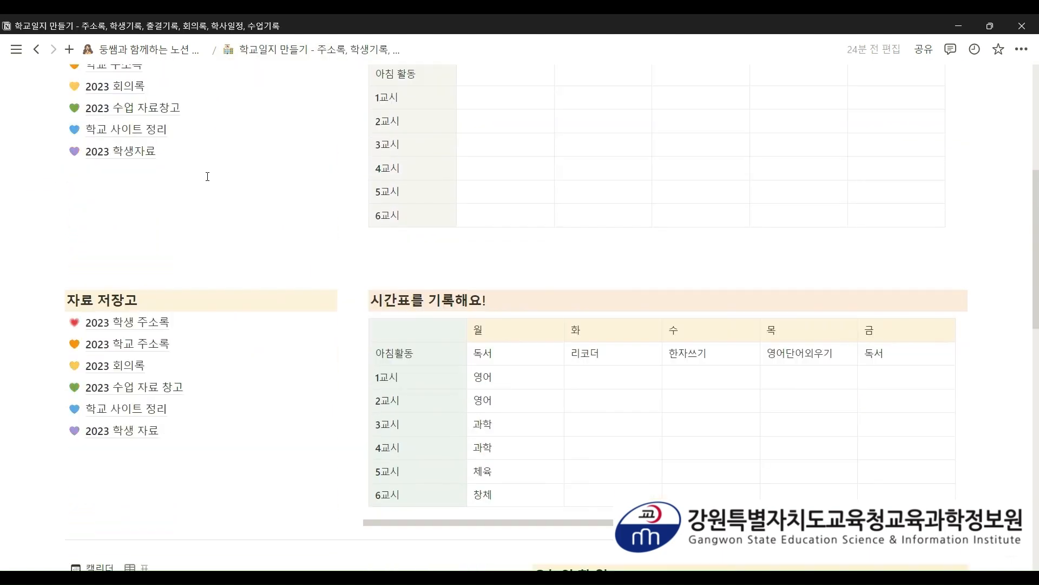
mouse_move(137, 140)
left_click(130, 409)
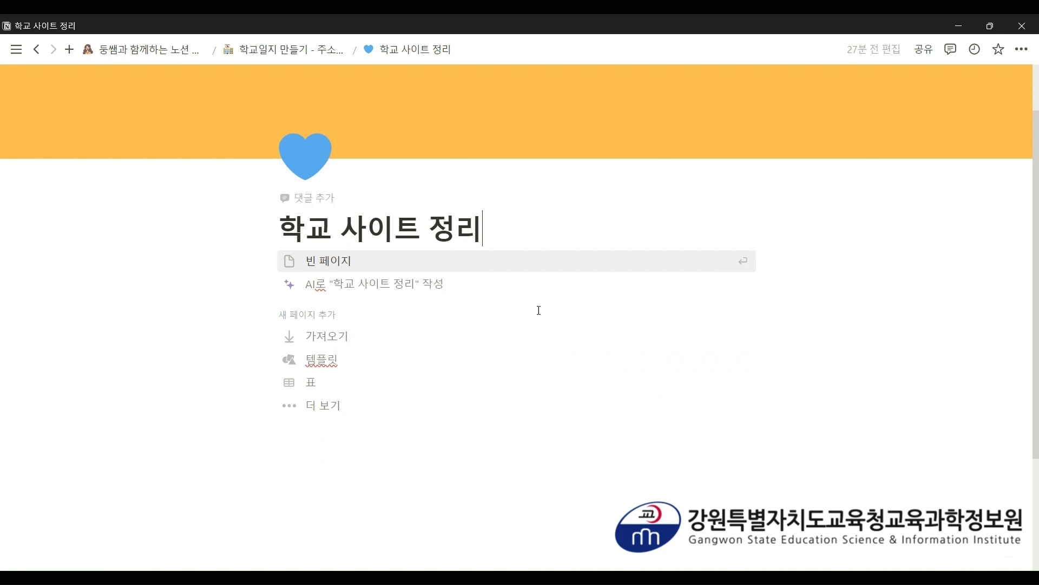
- Insert an inline database via /인라인, title it 학교 사이트 정리 예시 2, and narrow 이름
left_click(371, 452)
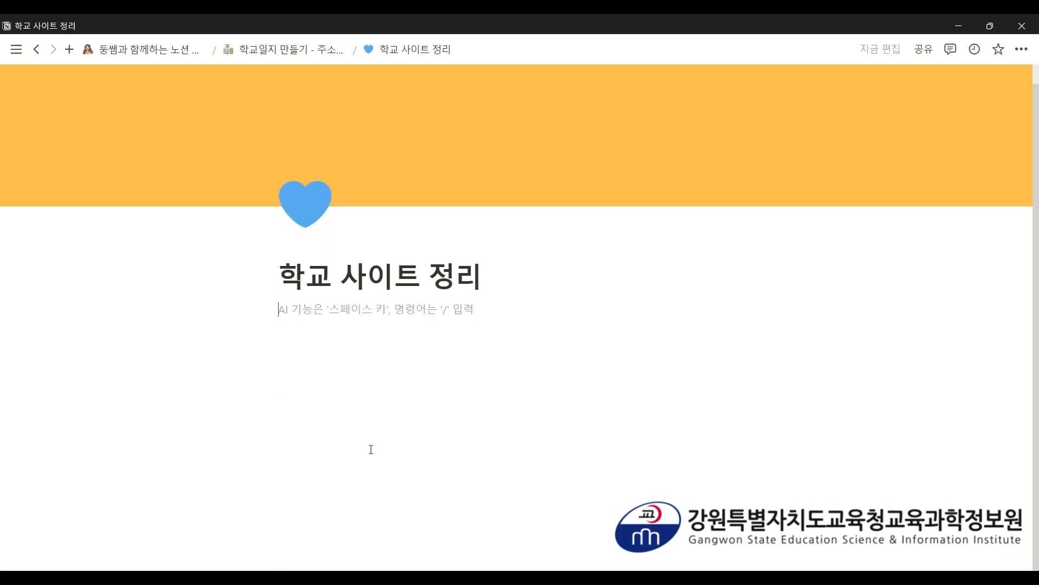
type("/인")
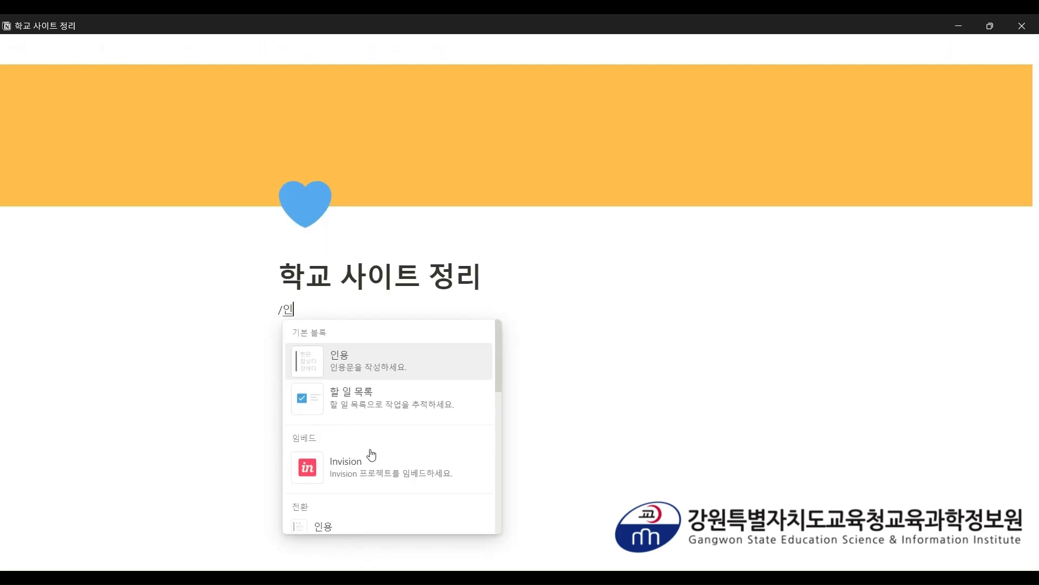
type("라")
key("Return")
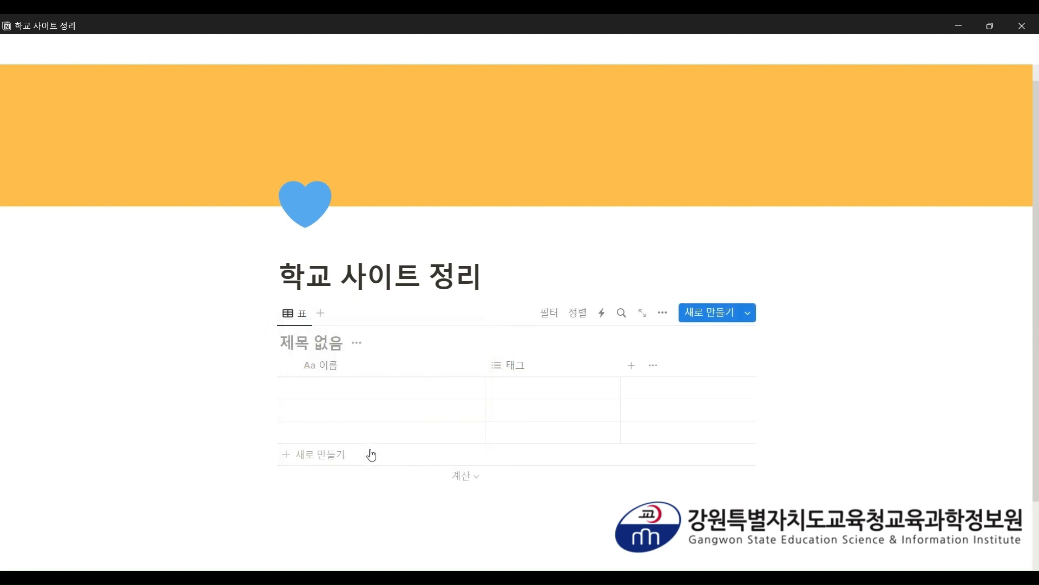
type("하")
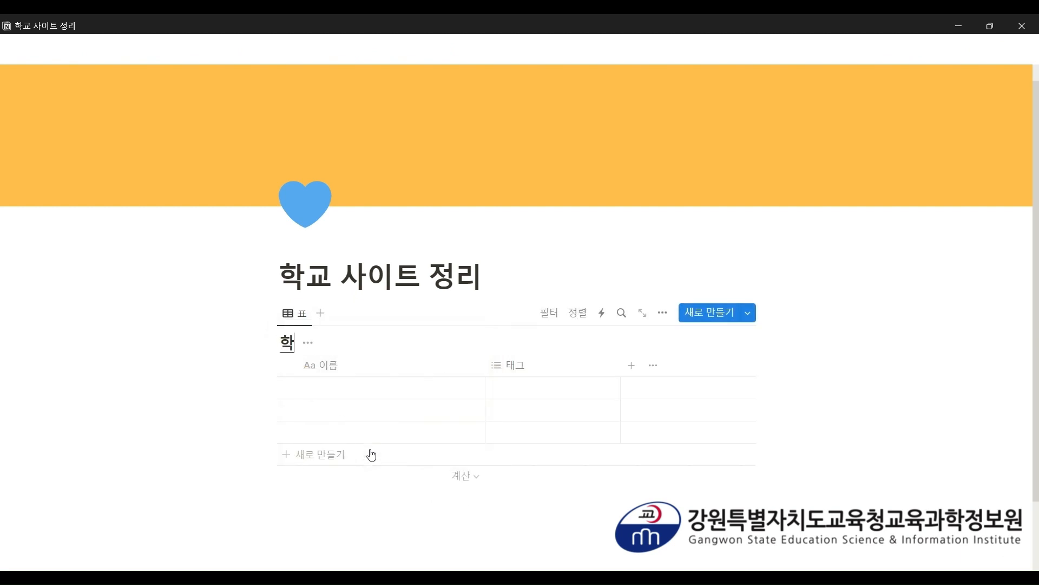
type("교 사이트 정리")
type(" 예")
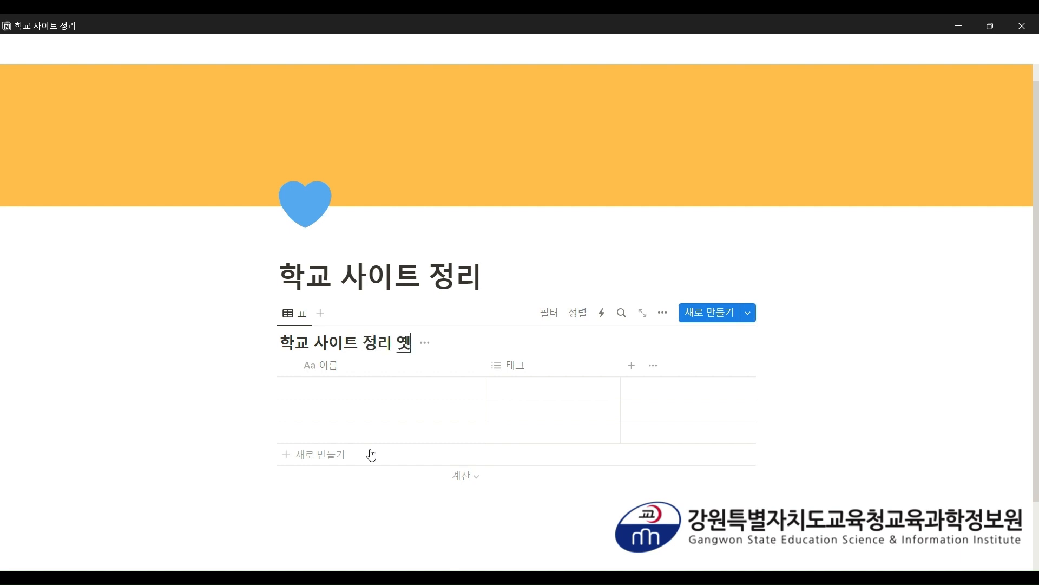
type("시 2")
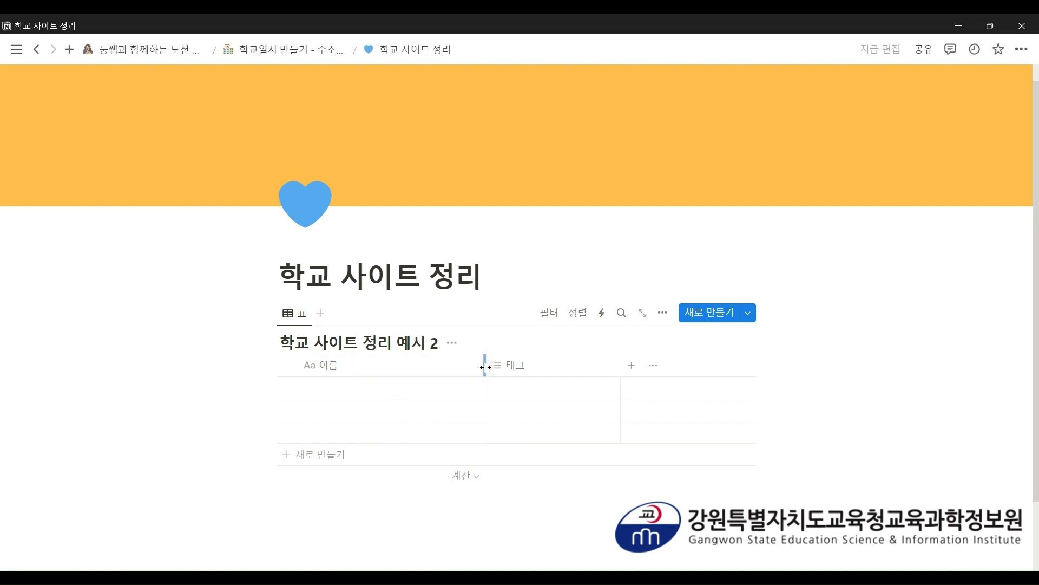
left_click_drag(486, 365, 426, 367)
- Rename the table's 이름 column to 사이트명
scroll(436, 365, "down", 1)
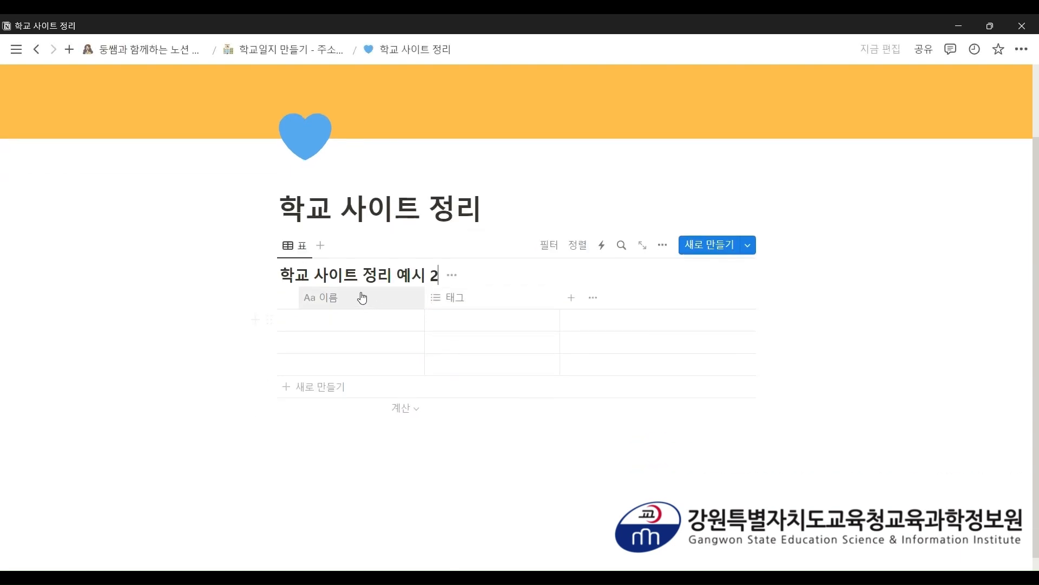
left_click(362, 298)
left_click_drag(402, 330, 340, 327)
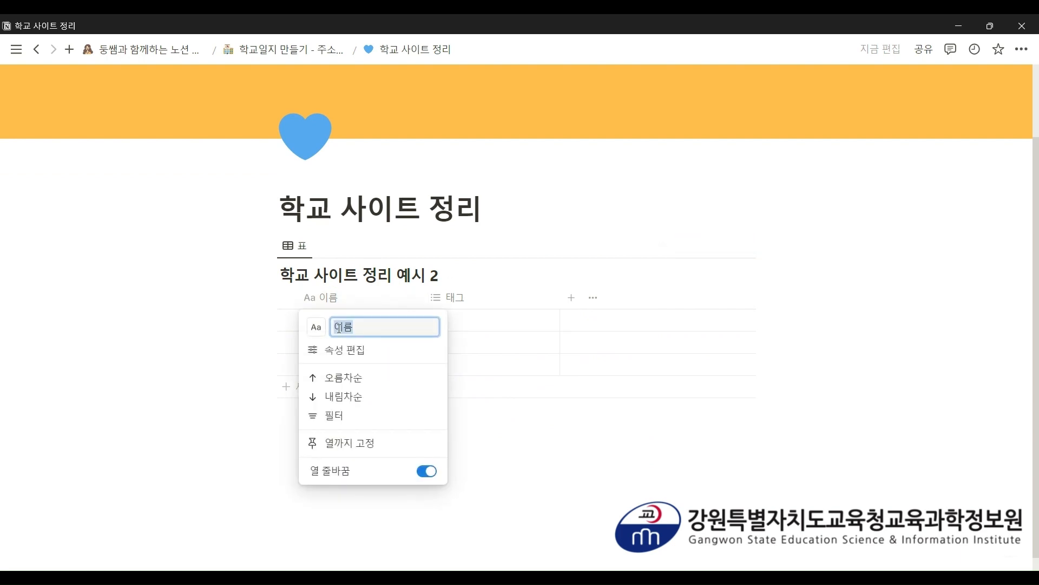
key("BackSpace")
type("사이트")
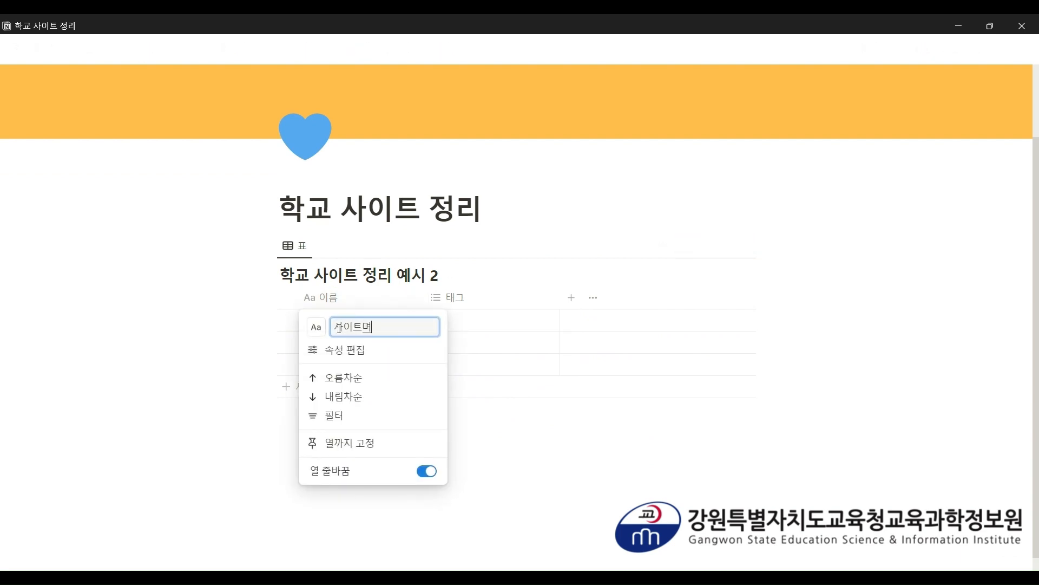
type("명")
key("Return")
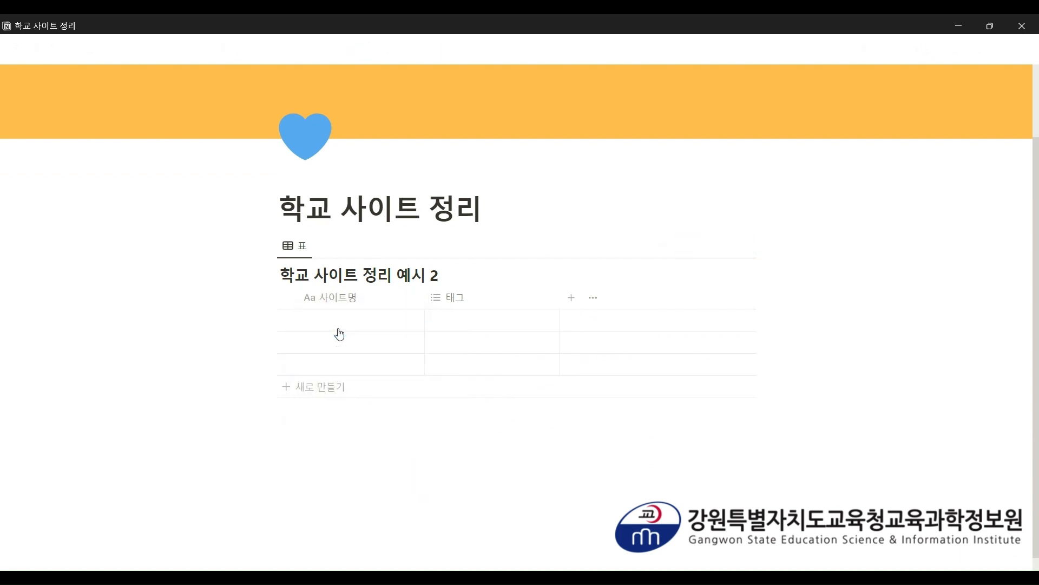
- Turn the 태그 column into a text column named 아이디
left_click(453, 301)
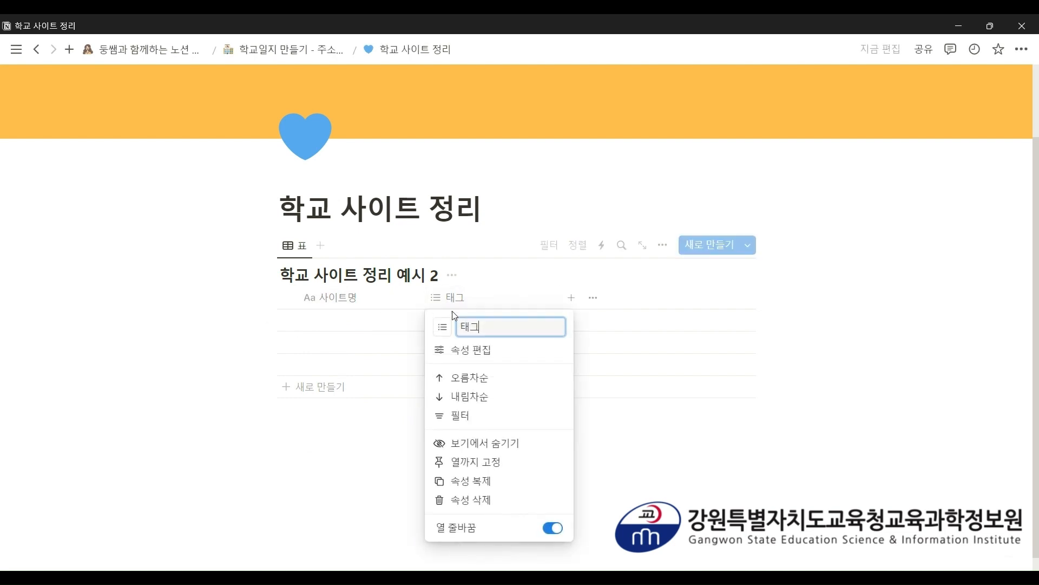
left_click(467, 350)
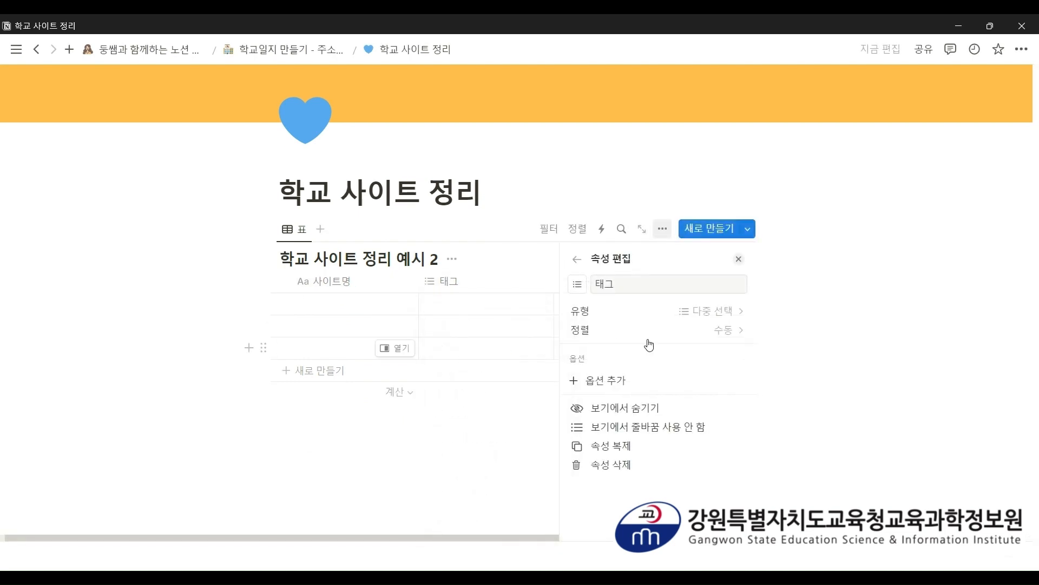
left_click(668, 316)
left_click(619, 436)
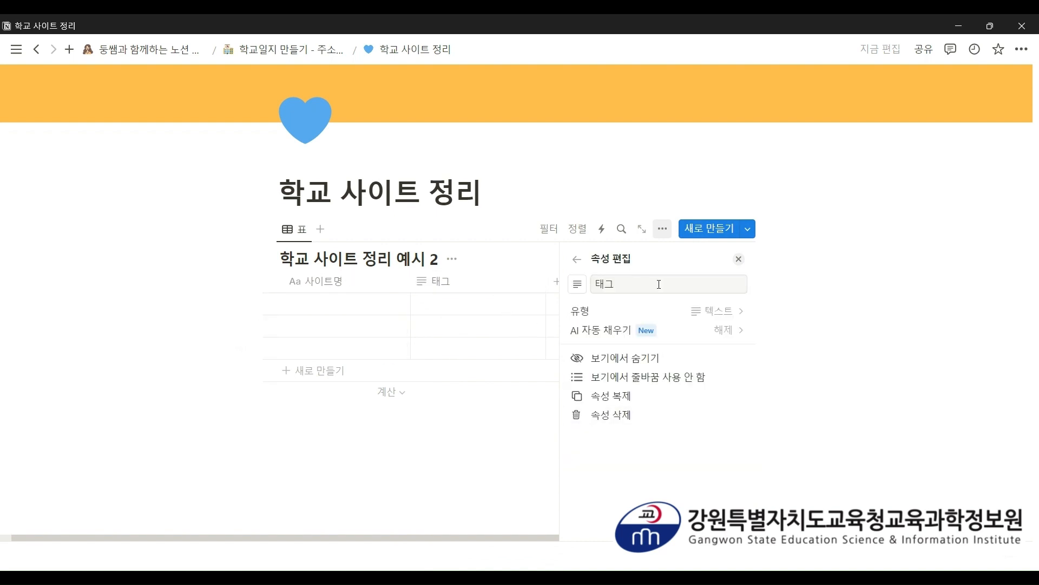
left_click_drag(659, 284, 592, 284)
type("아이디")
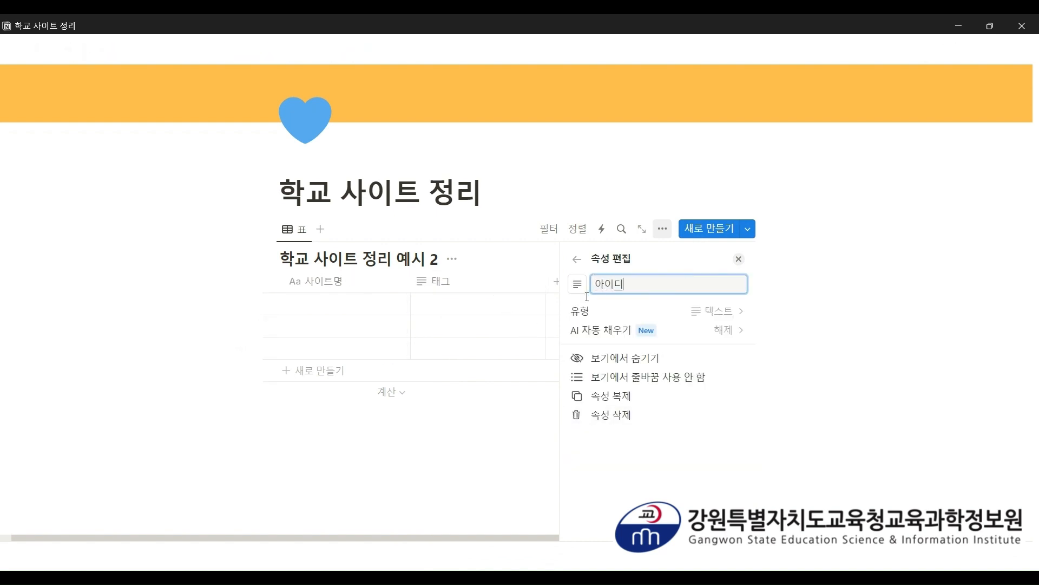
left_click(530, 401)
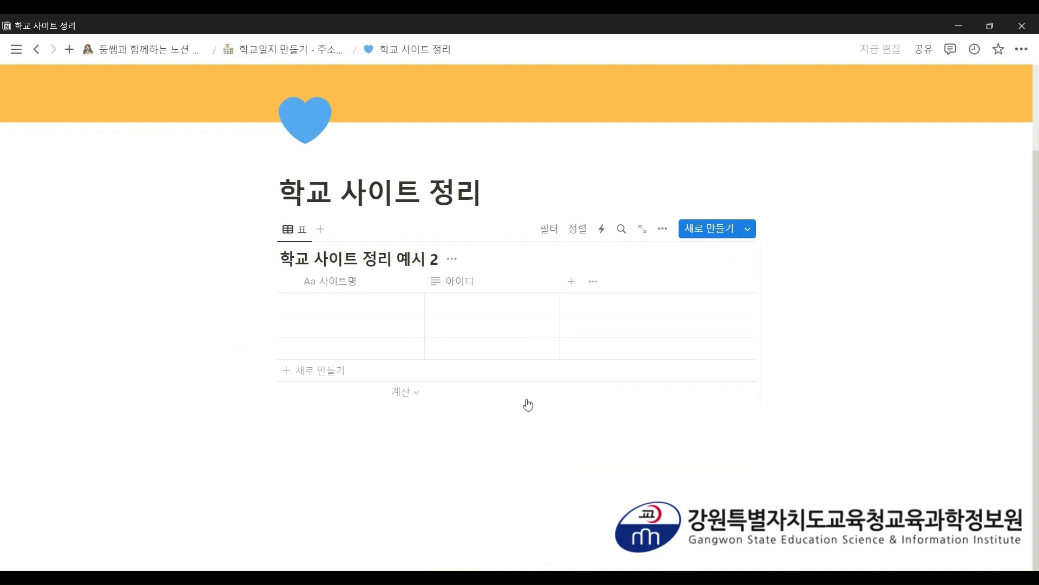
- Add a text column named 비번
left_click(572, 281)
left_click(631, 433)
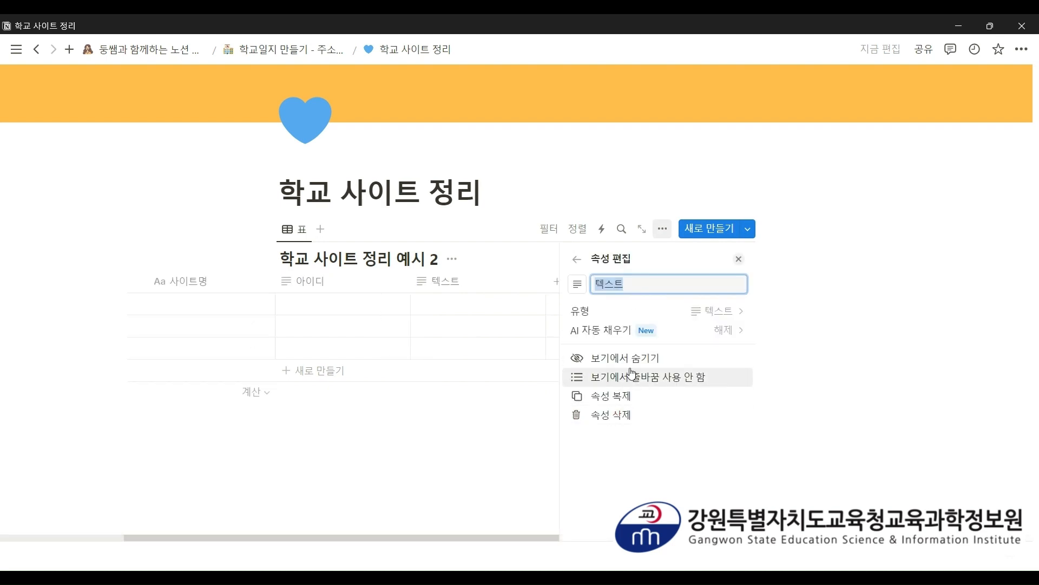
type("비번")
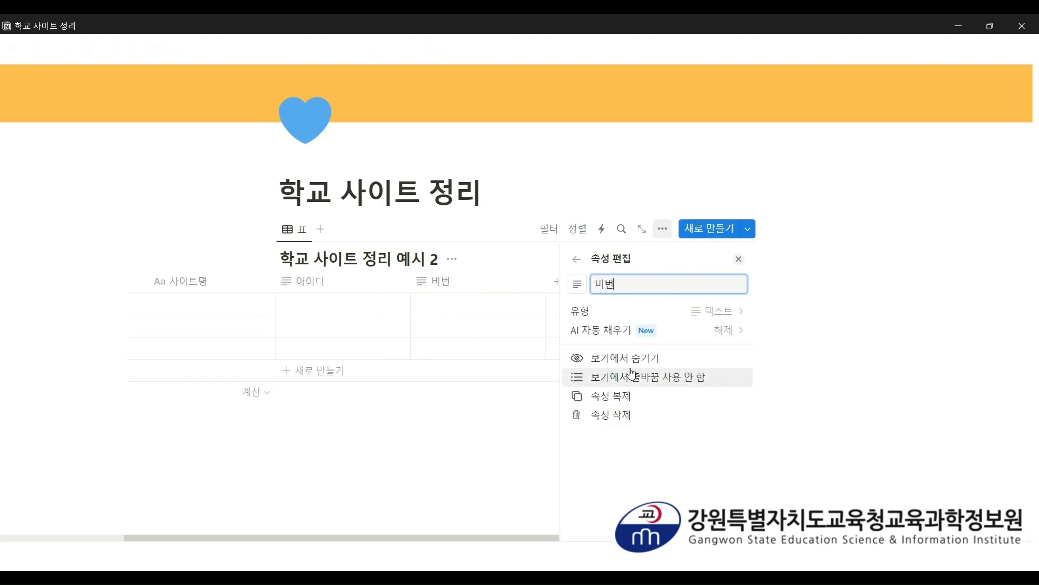
left_click(534, 416)
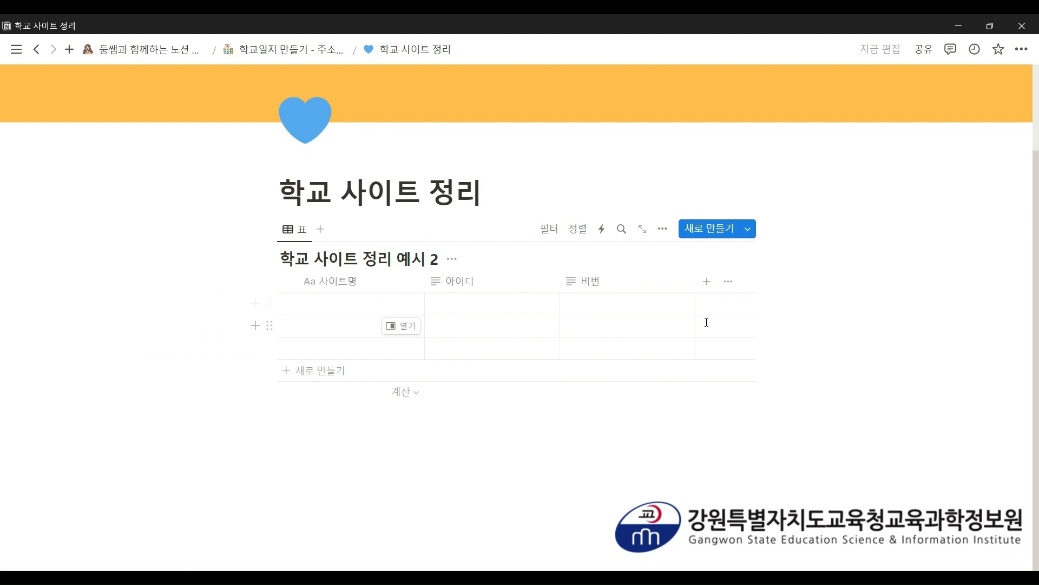
- Add a files-and-media column named 사이트 연결
left_click(706, 281)
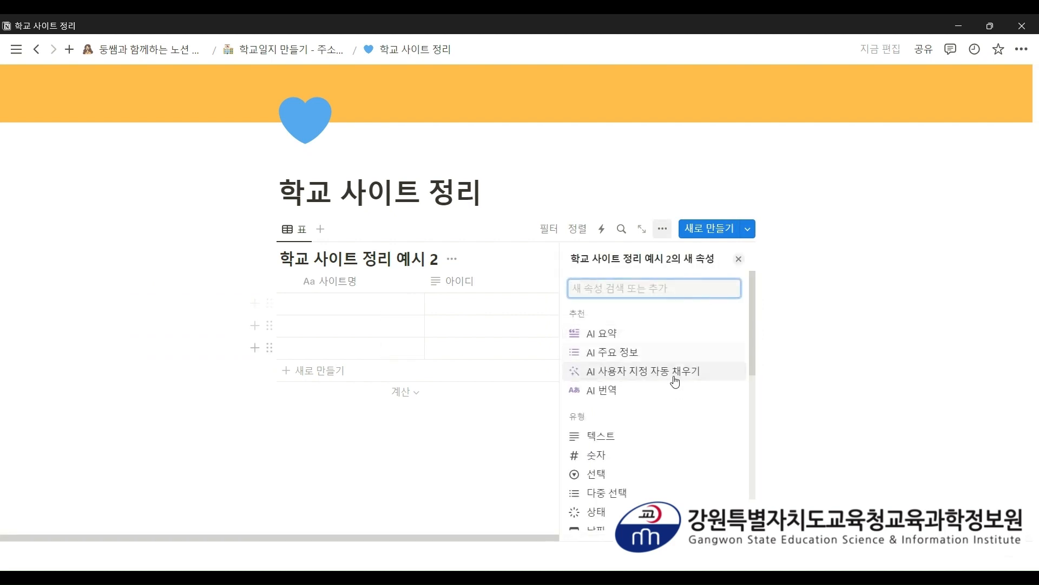
scroll(676, 382, "down", 3)
left_click(652, 433)
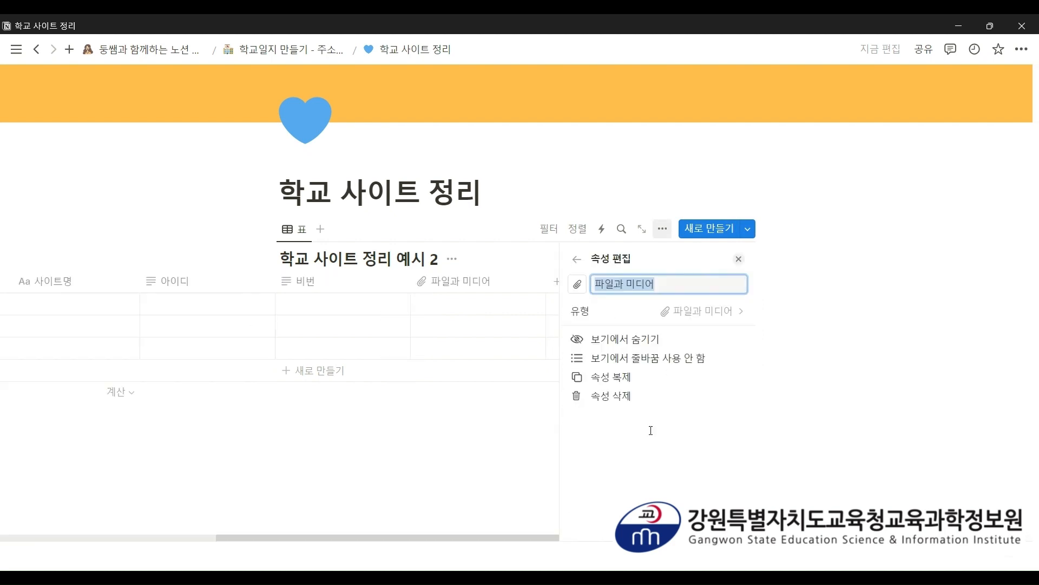
type("사이")
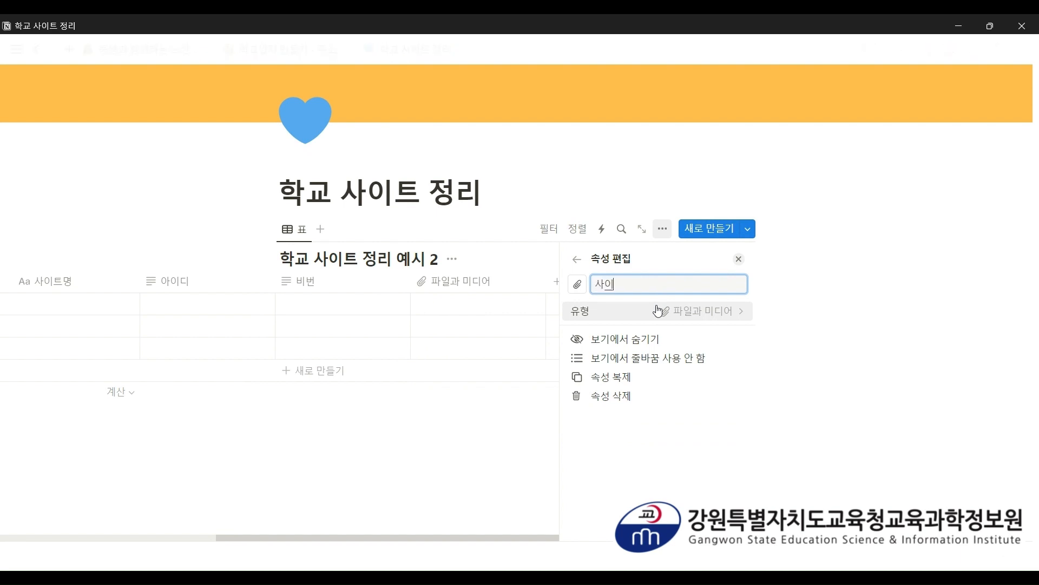
type("트 연결")
left_click(499, 443)
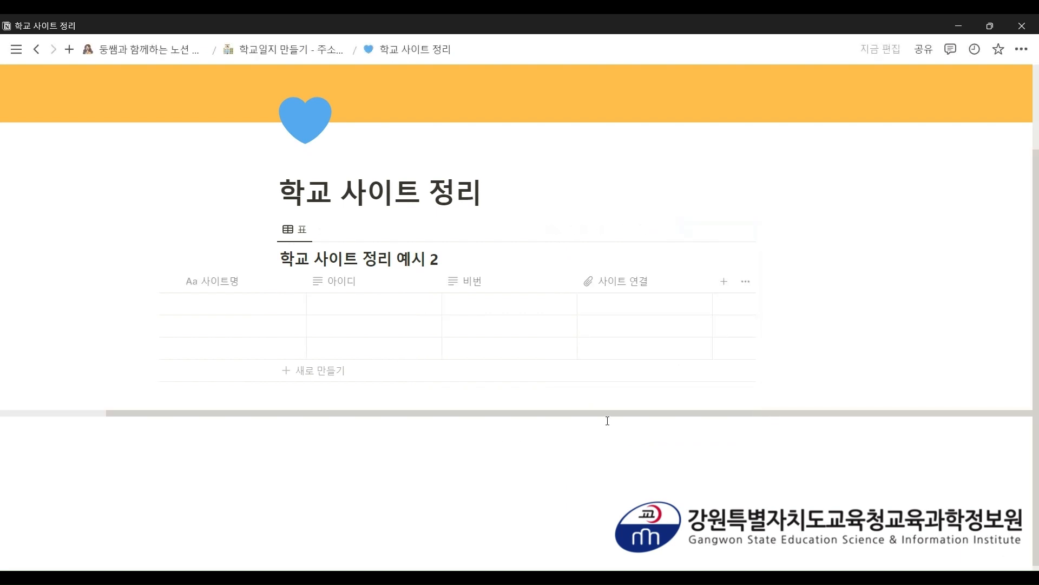
scroll(606, 411, "left", 3)
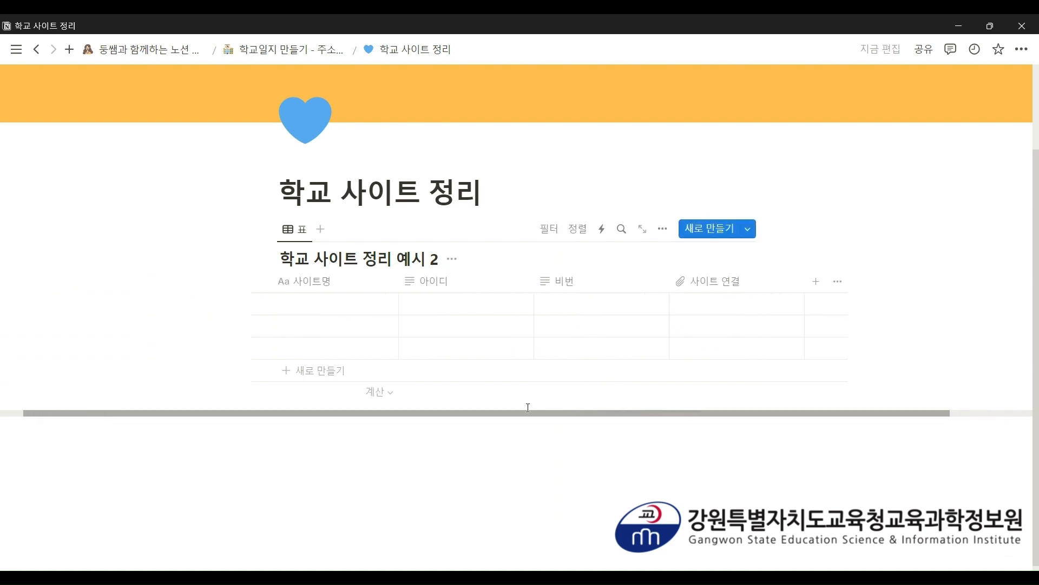
scroll(533, 407, "right", 1)
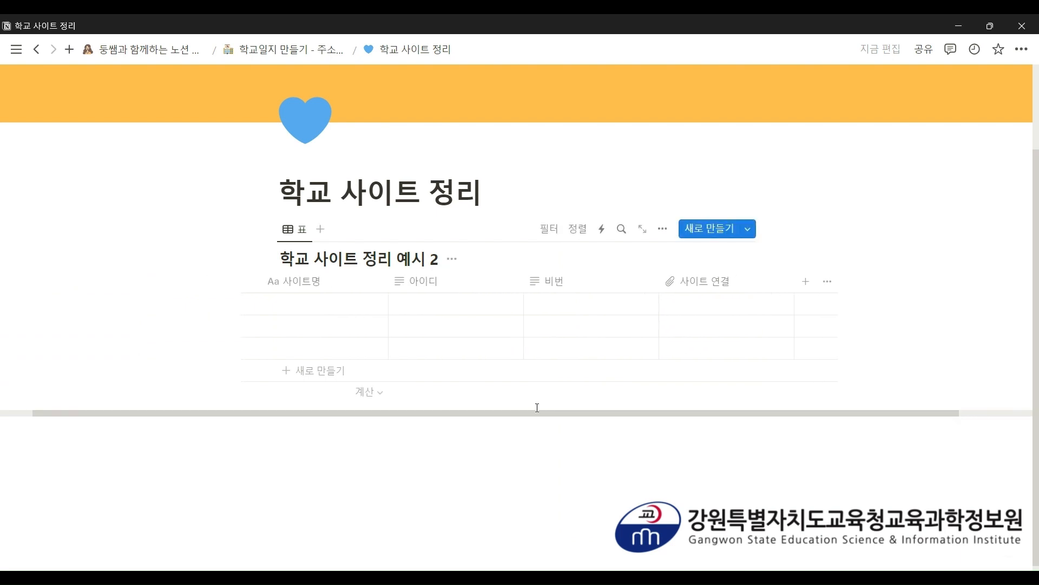
- Enter 쿠팡 as the first row's site name, with a sample login ID and password
left_click(314, 314)
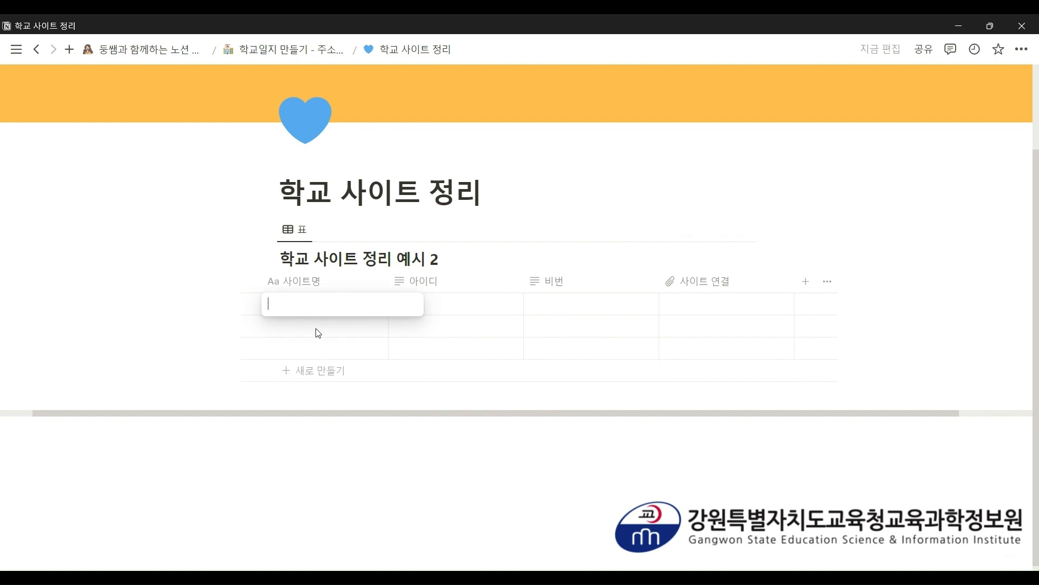
type("쿠팡")
key("Return")
key("Right")
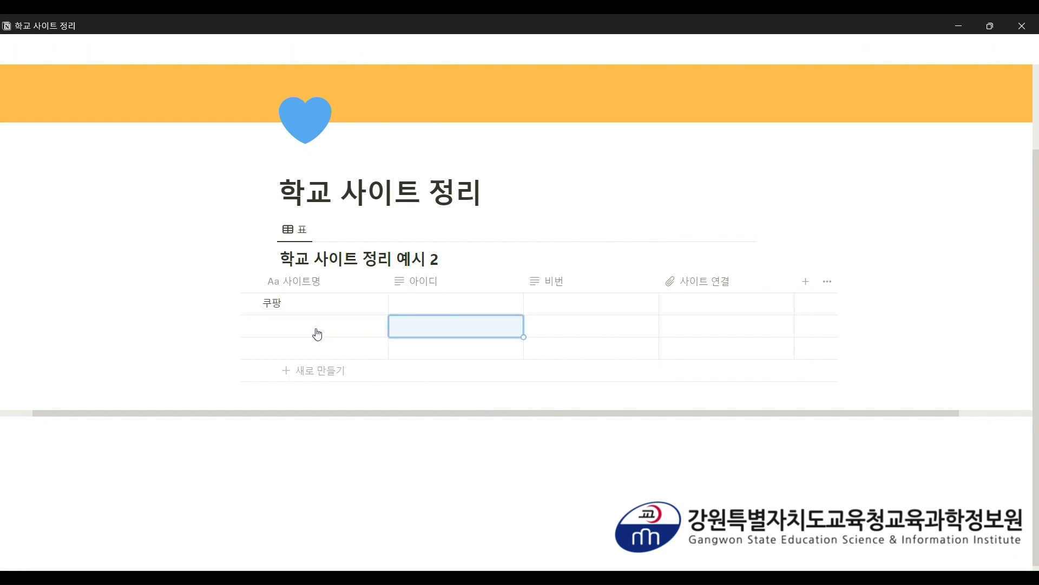
key("Up")
type("a")
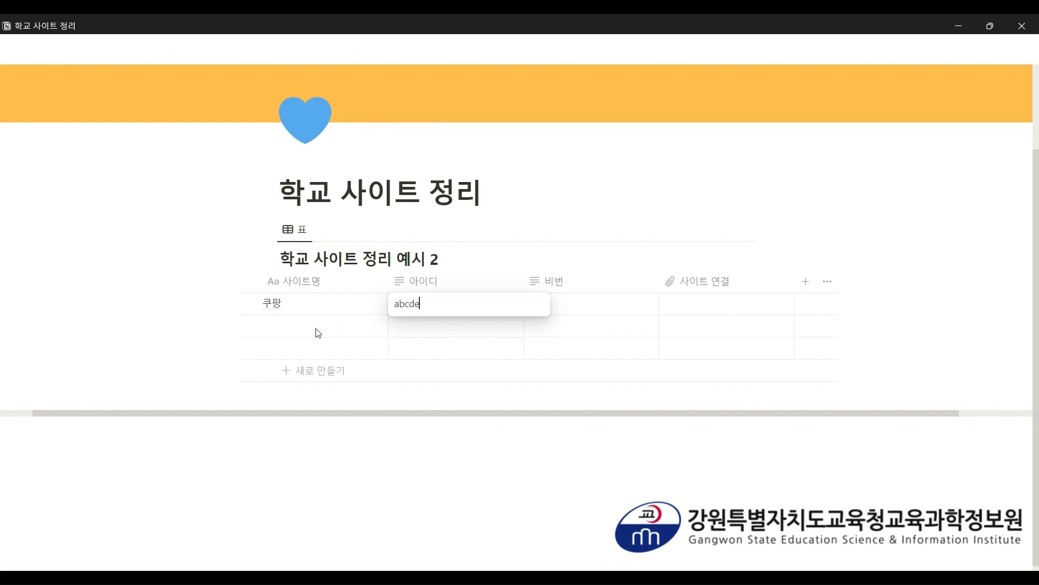
key("Return")
key("Right")
key("Up")
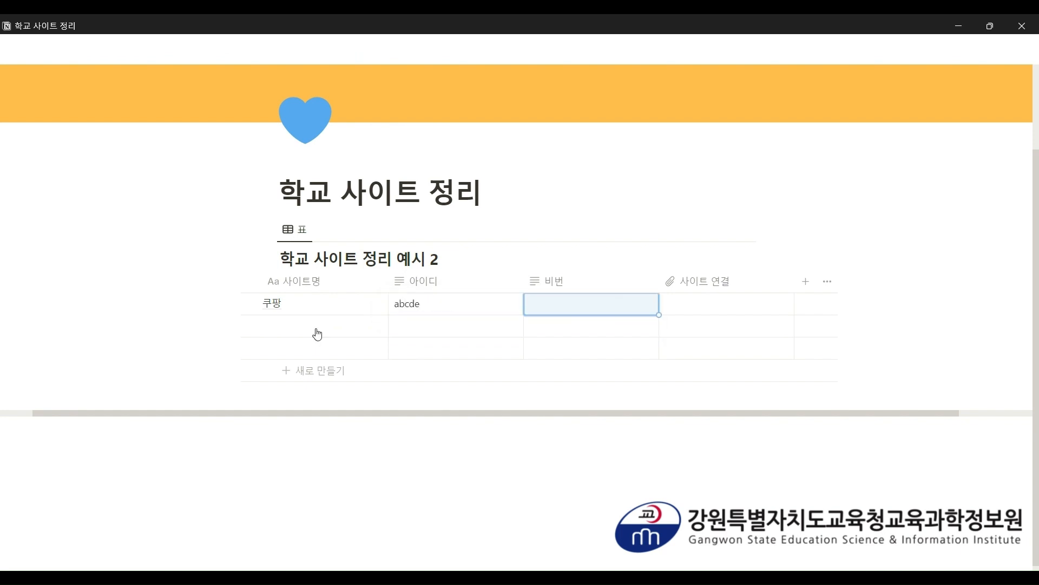
type("fghi")
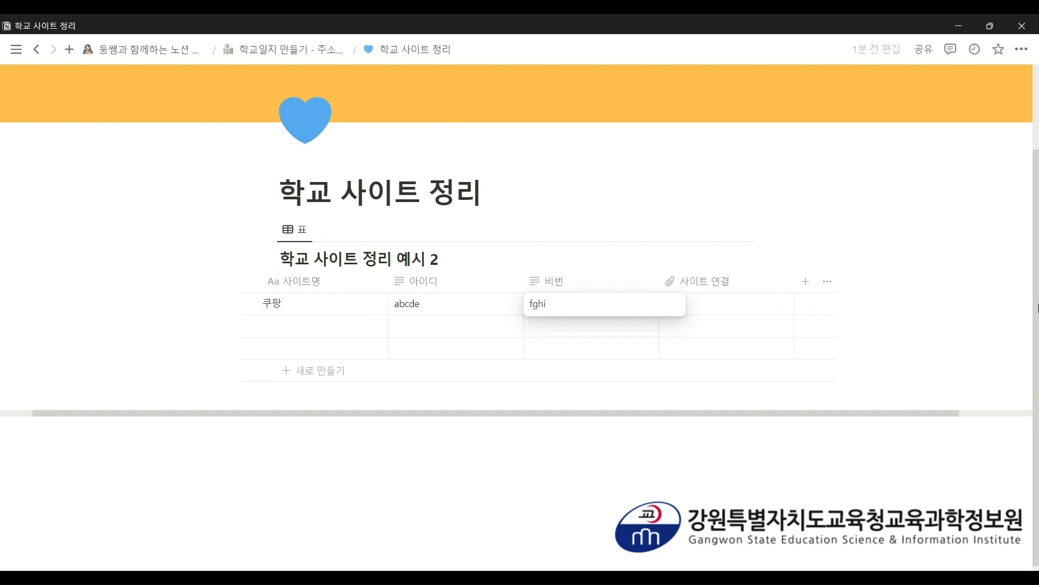
key("Return")
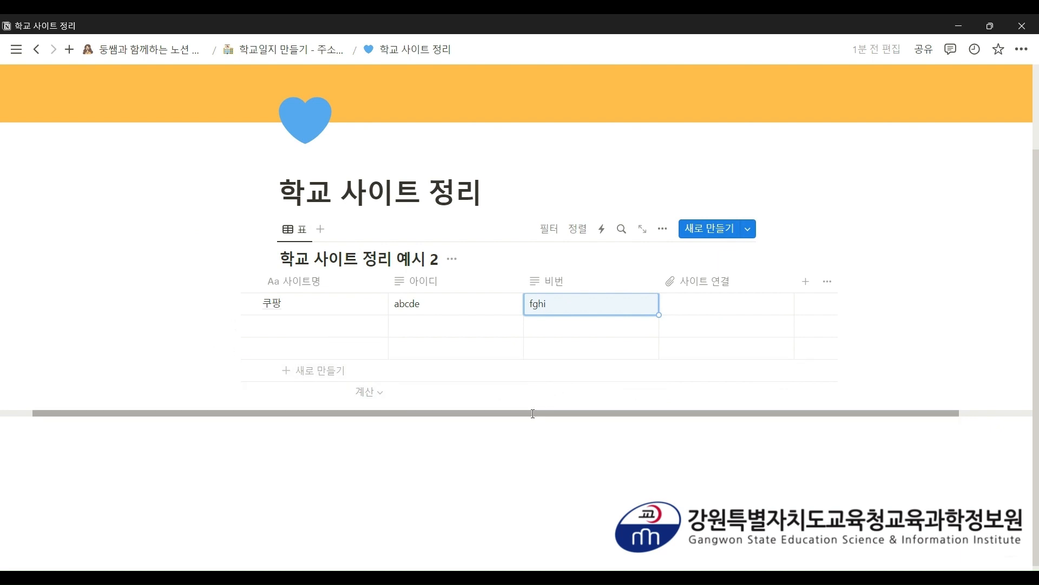
left_click_drag(523, 413, 471, 410)
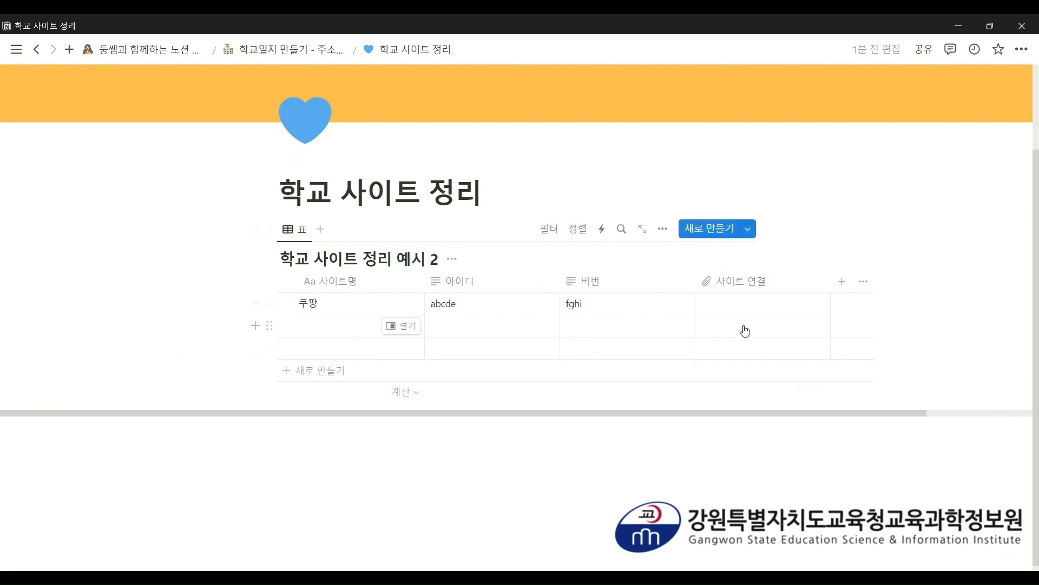
scroll(738, 341, "down", 1)
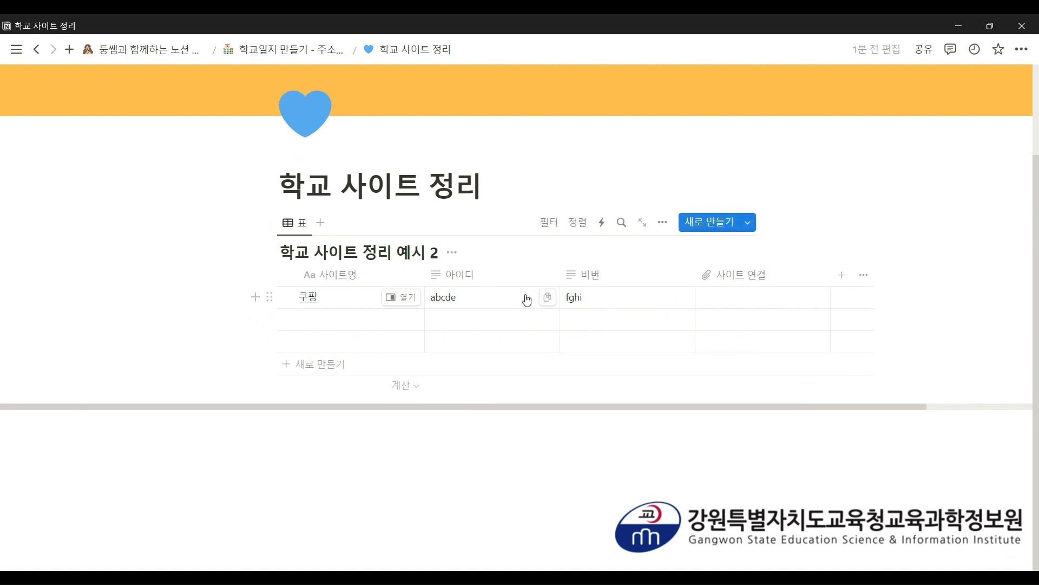
- Return to the 학교일지 만들기 page and look over its 자료 저장고 lists and timetables
left_click(304, 50)
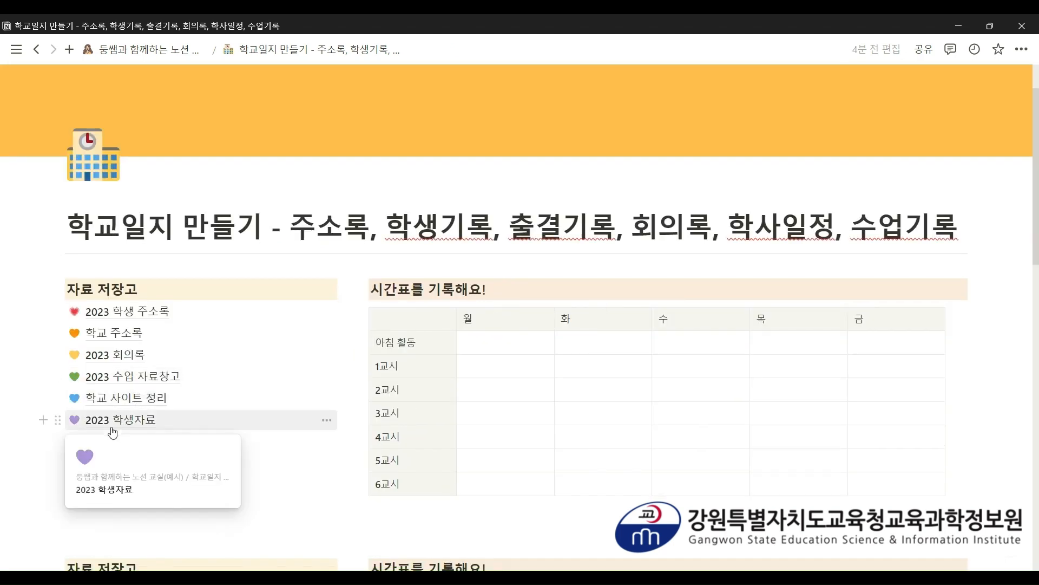
scroll(120, 423, "down", 2)
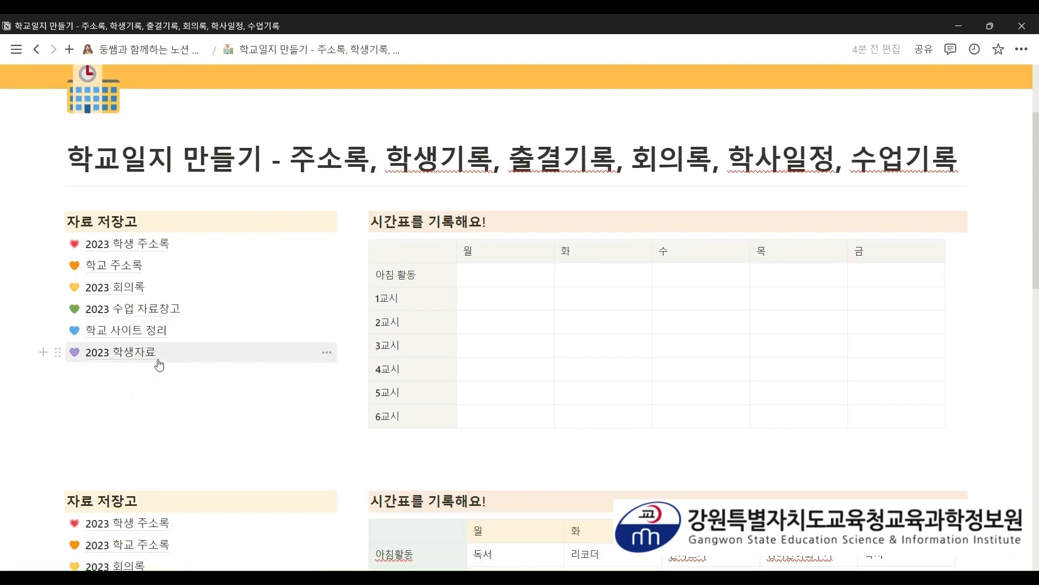
scroll(158, 360, "down", 15)
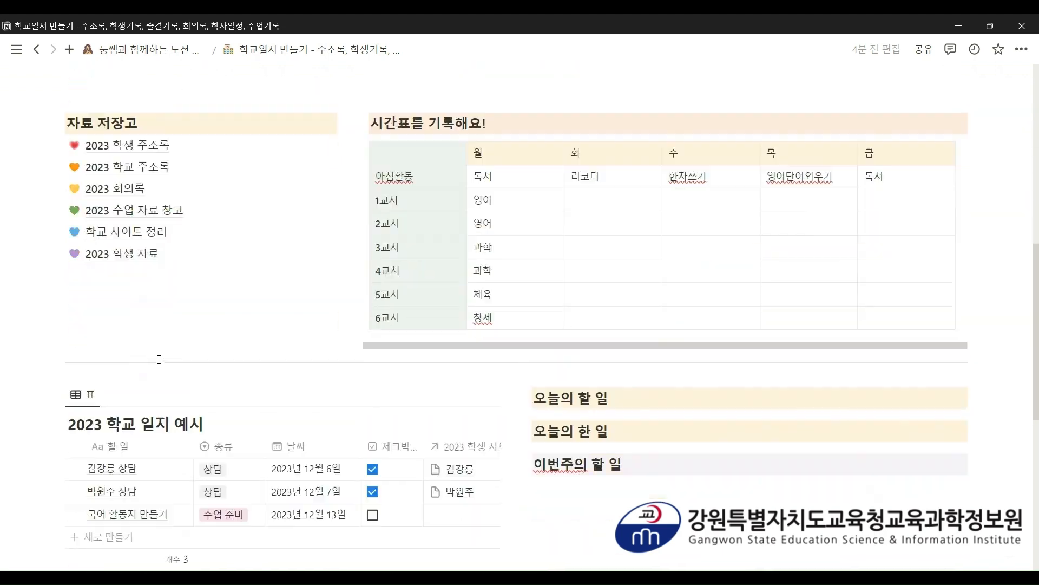
scroll(159, 360, "up", 2)
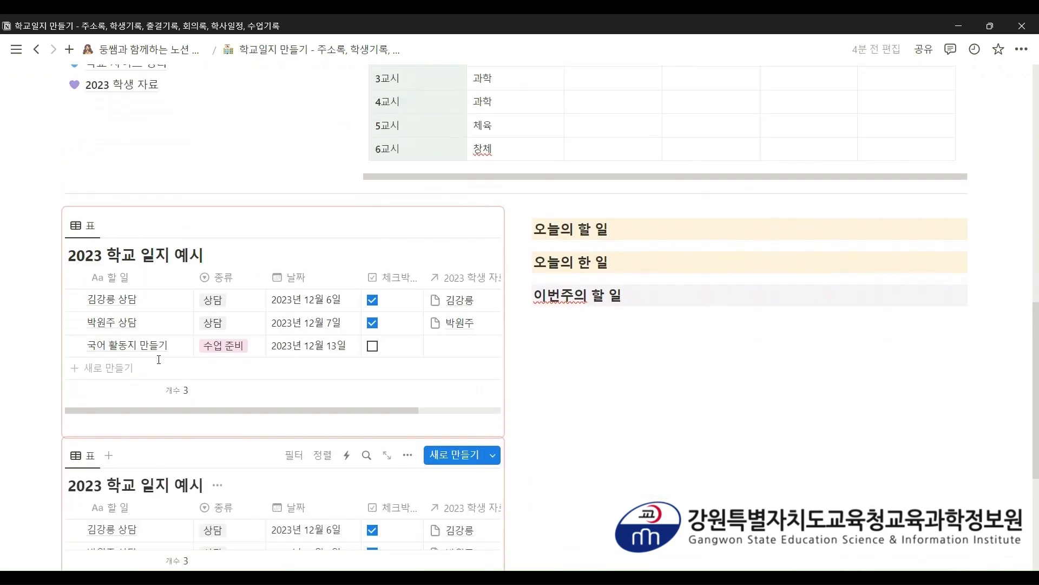
scroll(499, 418, "down", 4)
scroll(513, 414, "up", 5)
scroll(513, 414, "up", 2)
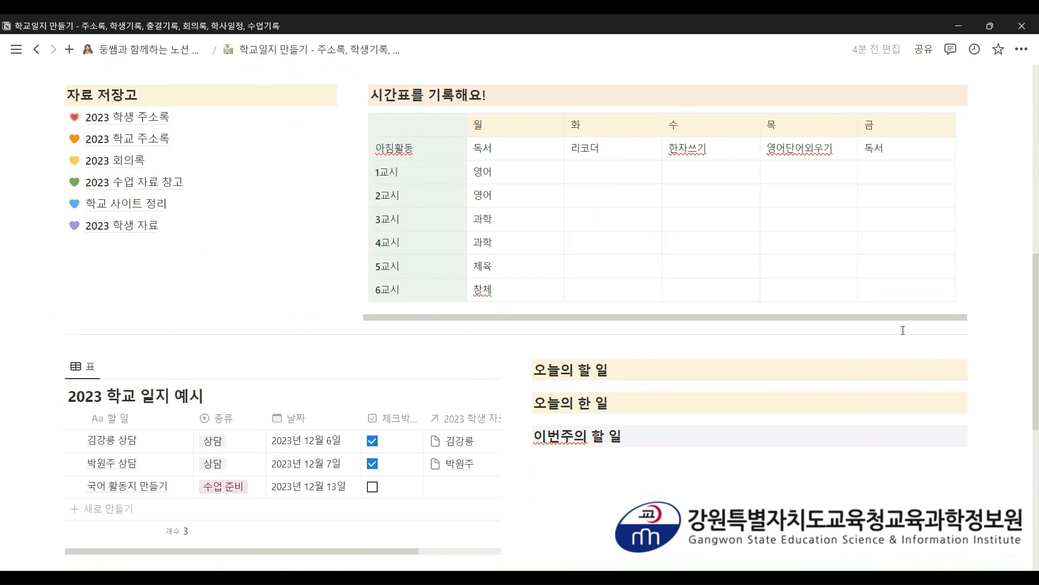
scroll(889, 372, "up", 4)
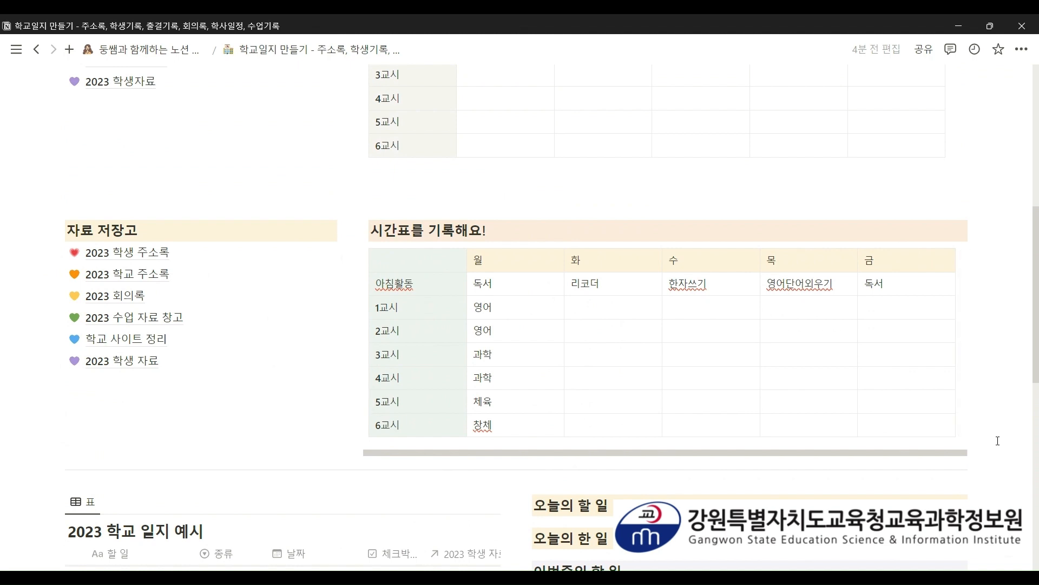
- Delete the duplicate 자료 저장고 list and filled timetable, then open the second 2023 학교 일지 예시 table's options
left_click_drag(998, 440, 55, 220)
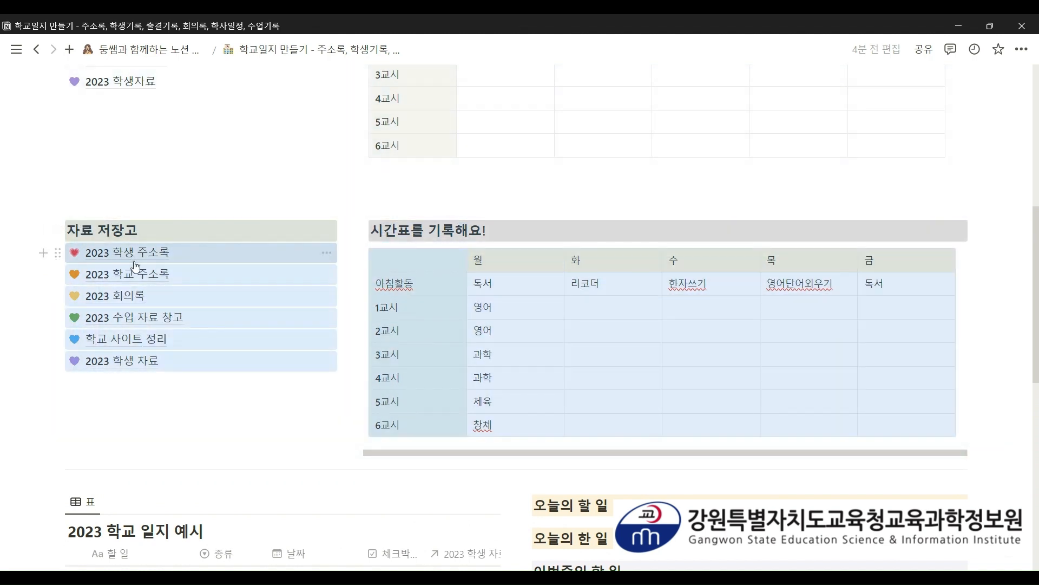
mouse_move(135, 266)
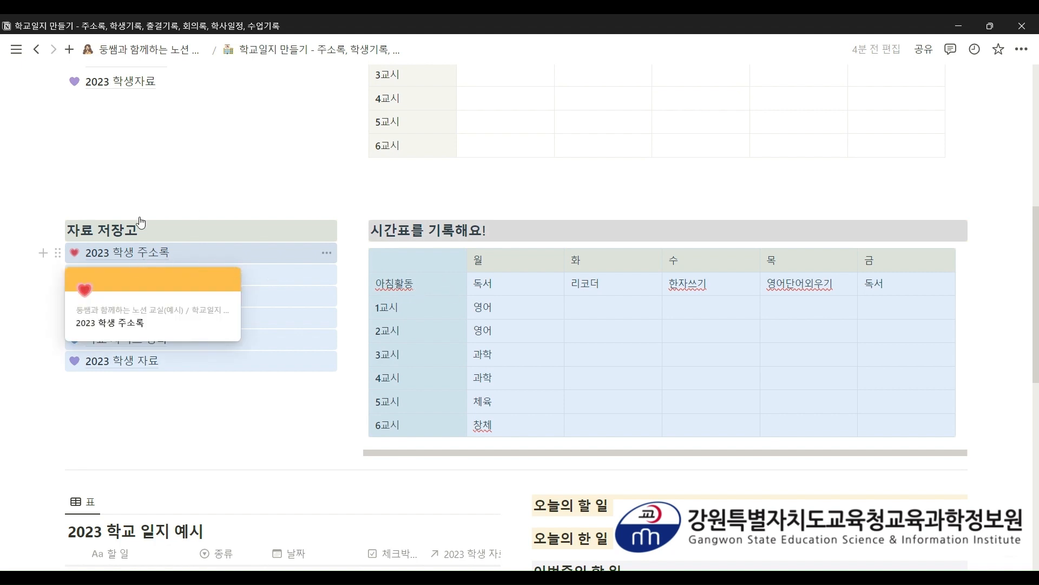
key("Delete")
scroll(541, 314, "up", 1)
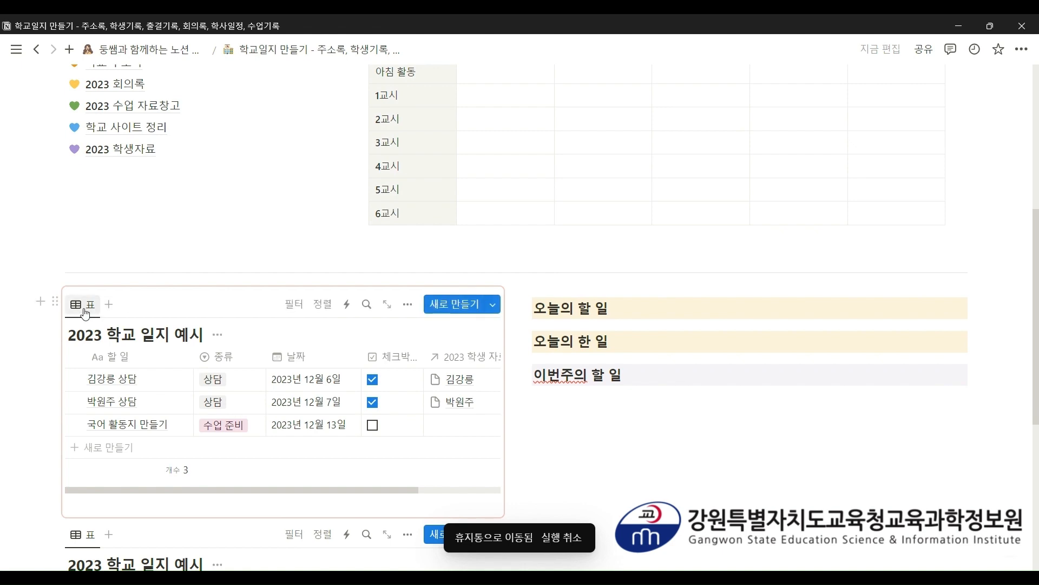
scroll(85, 313, "up", 1)
scroll(85, 313, "up", 3)
scroll(85, 313, "up", 1)
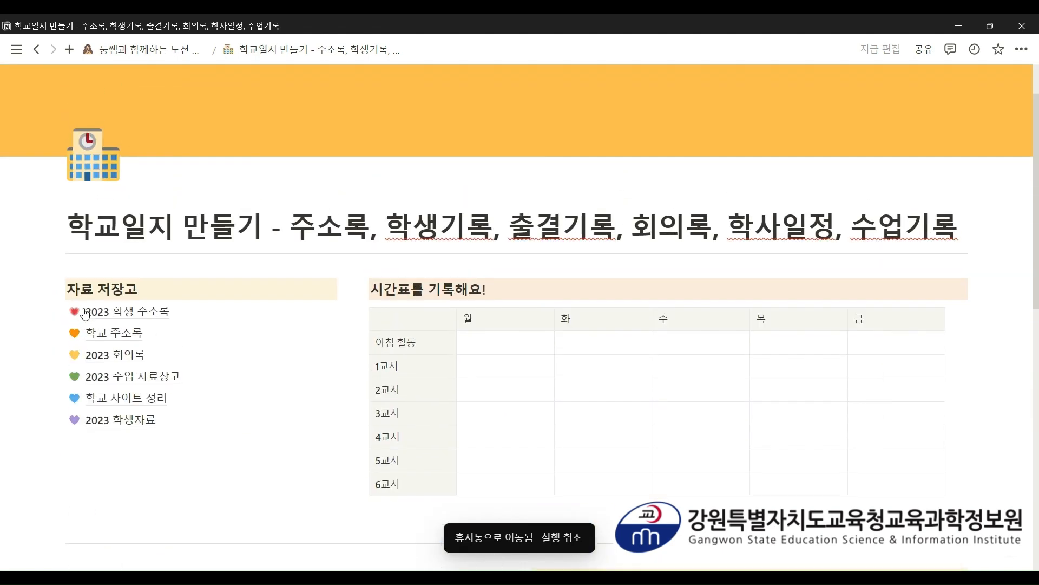
scroll(85, 313, "down", 5)
scroll(85, 308, "down", 3)
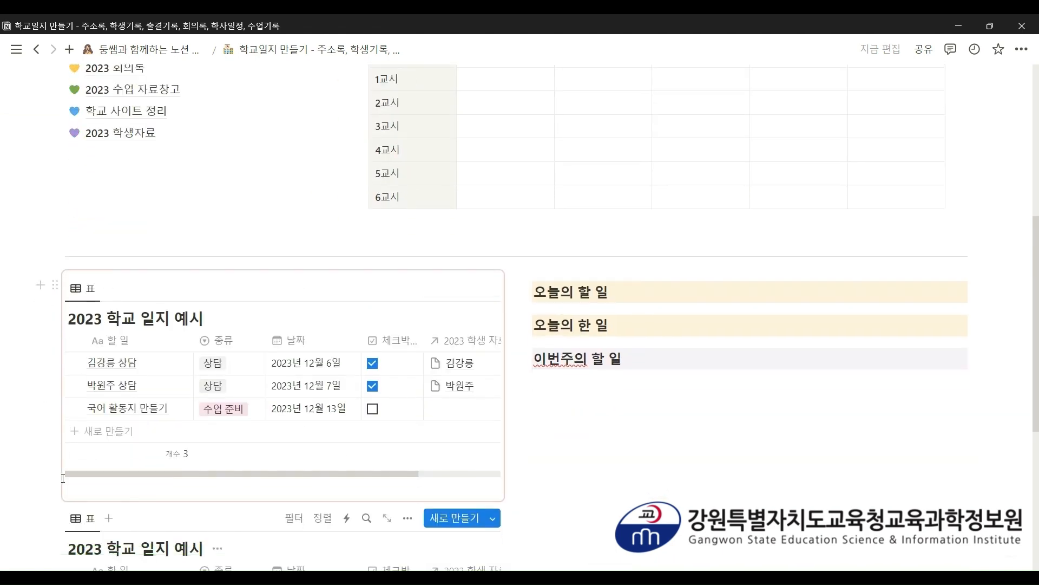
left_click(55, 395)
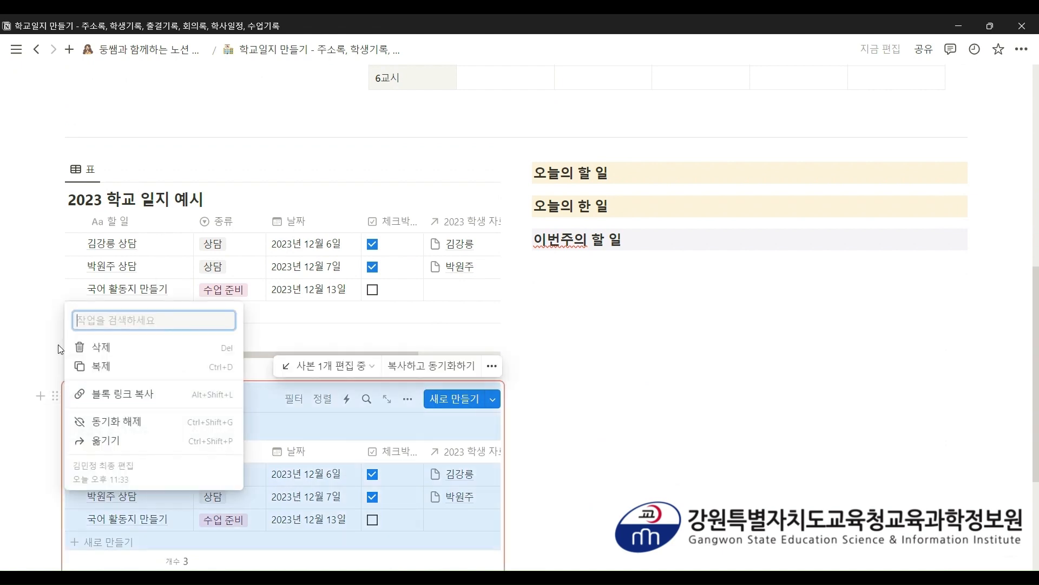
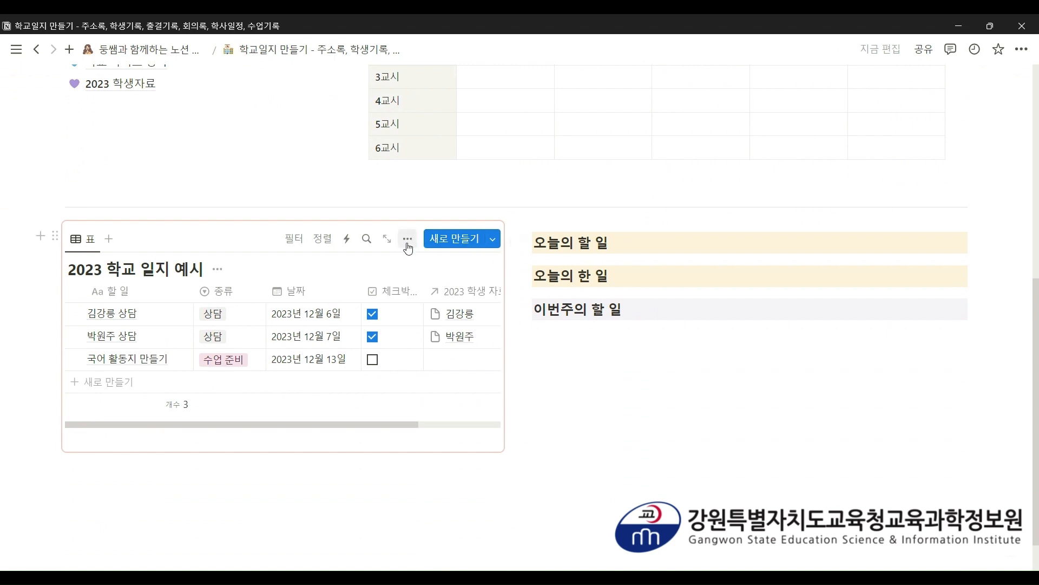
left_click(408, 240)
left_click(424, 322)
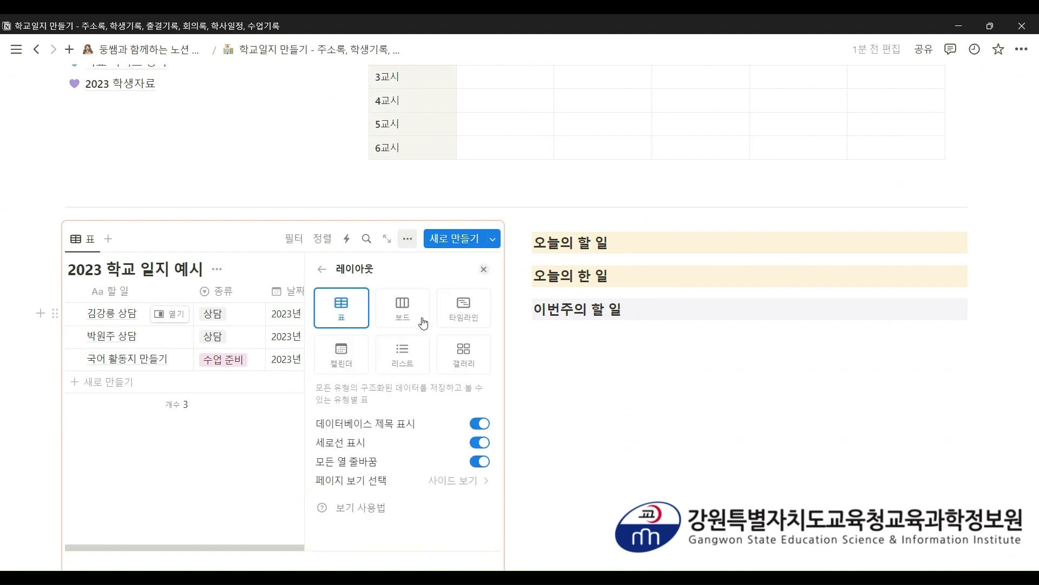
left_click(360, 364)
left_click(687, 400)
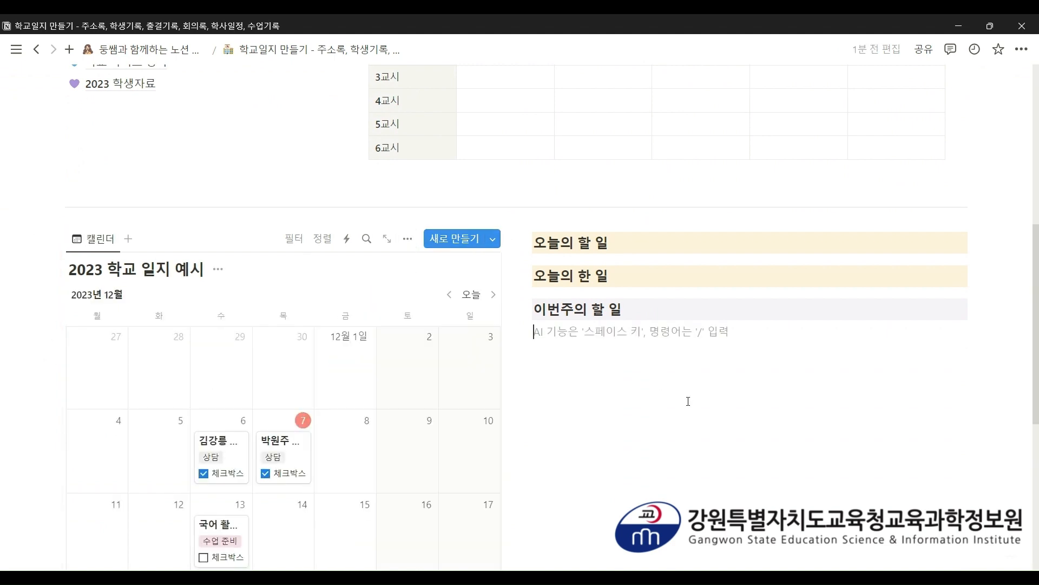
scroll(480, 317, "down", 3)
scroll(481, 315, "down", 1)
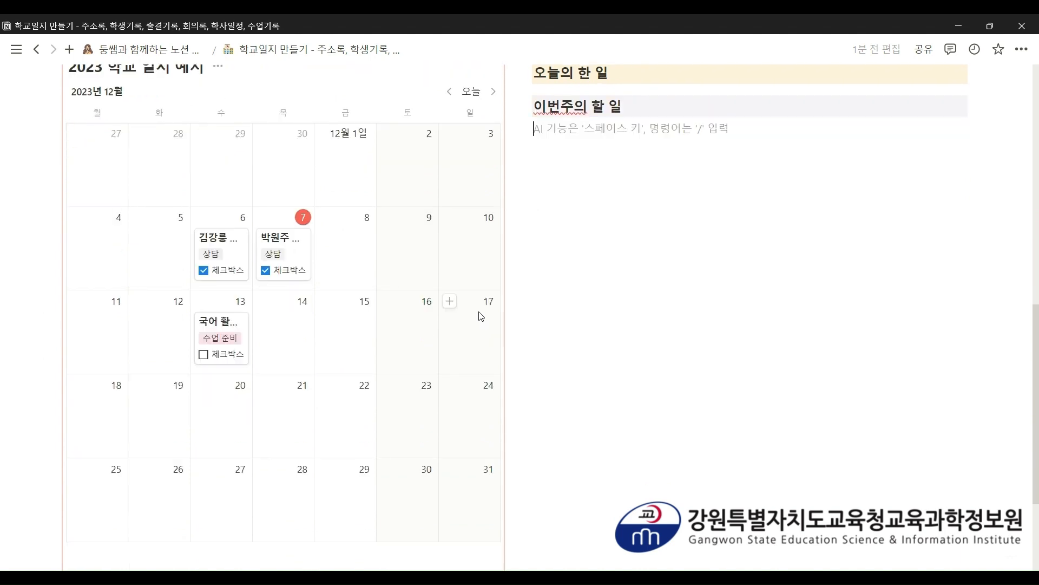
scroll(481, 317, "up", 2)
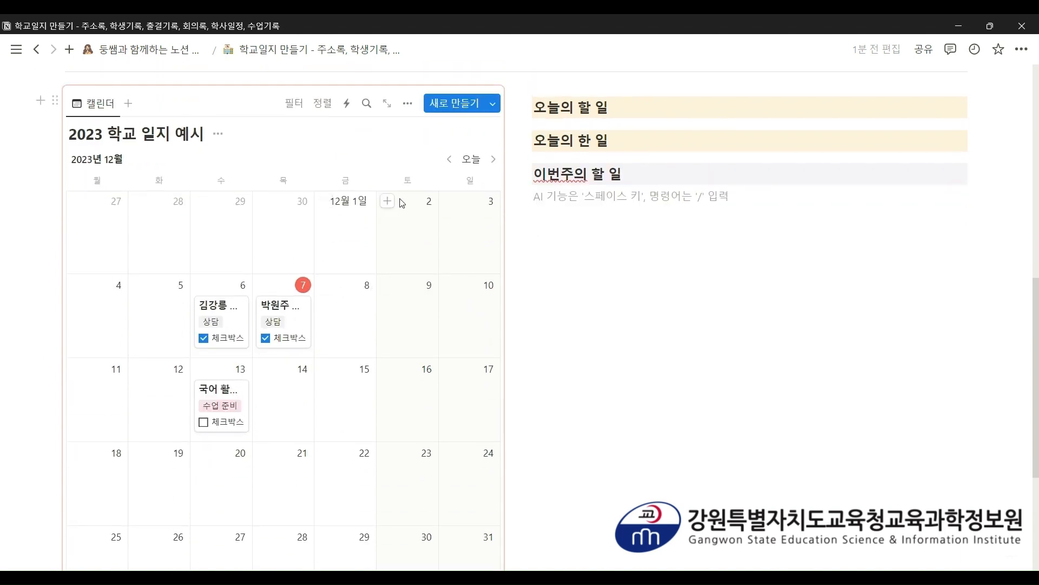
left_click(408, 103)
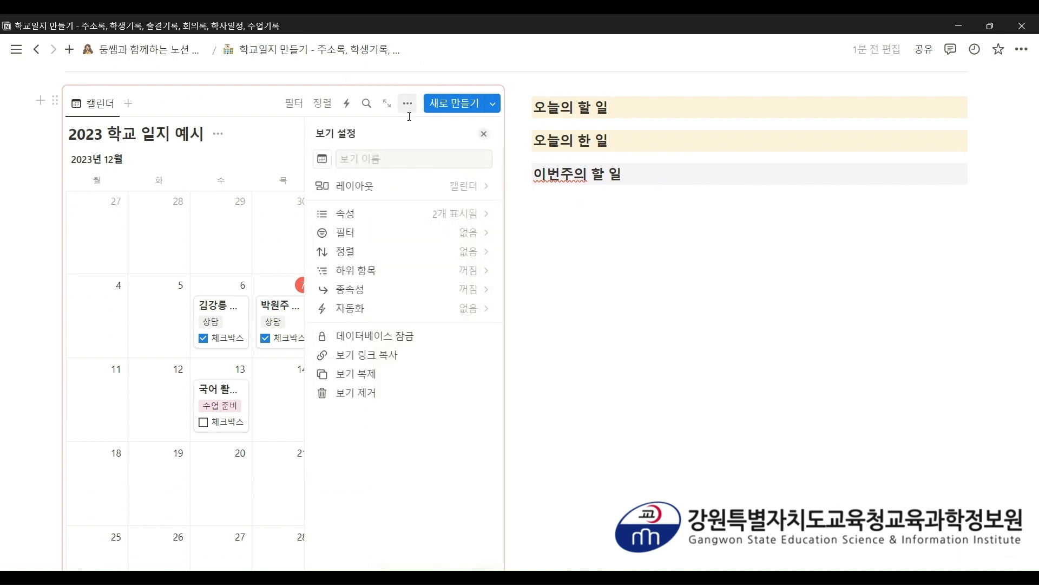
left_click(416, 189)
left_click(356, 181)
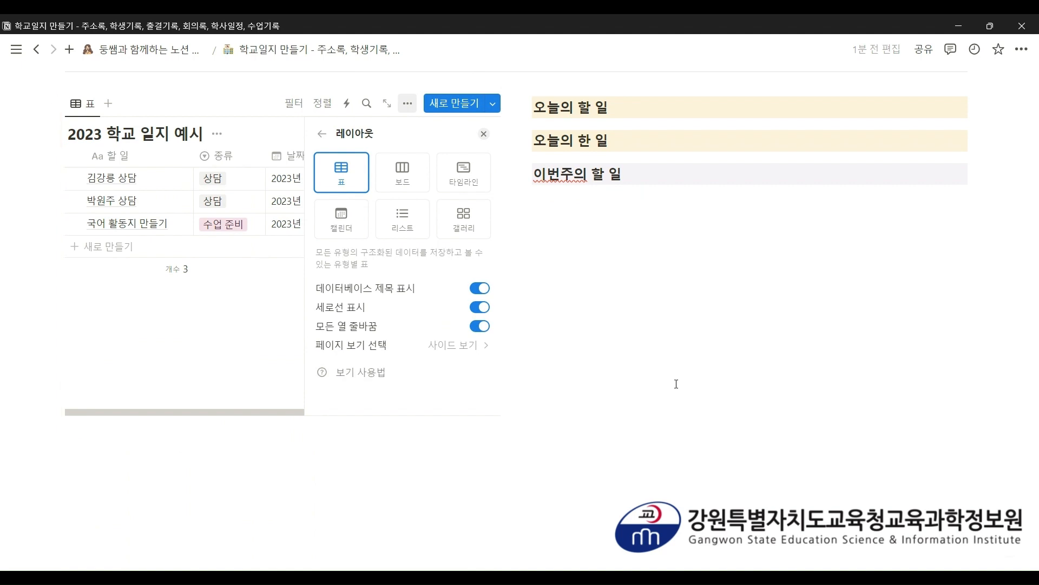
left_click(483, 134)
scroll(483, 146, "up", 2)
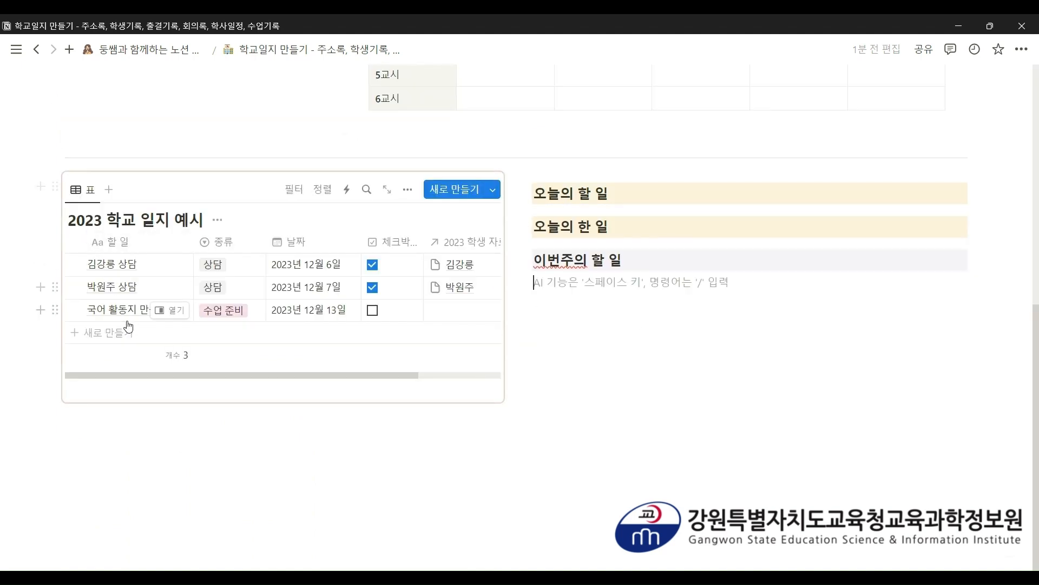
- Look over the first entry's category options and scroll across the synced diary table without changing anything
left_click(225, 268)
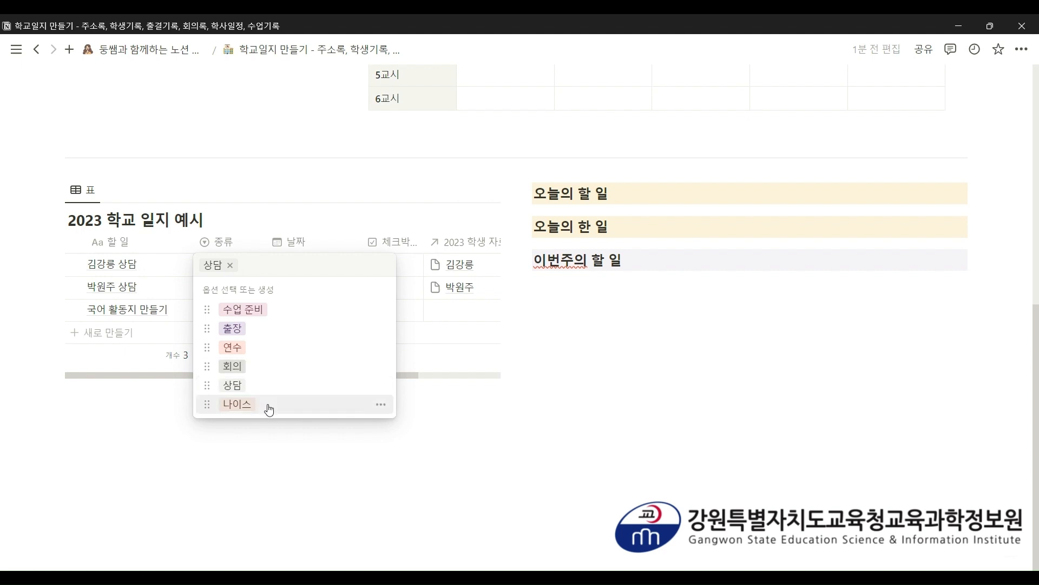
key("Escape")
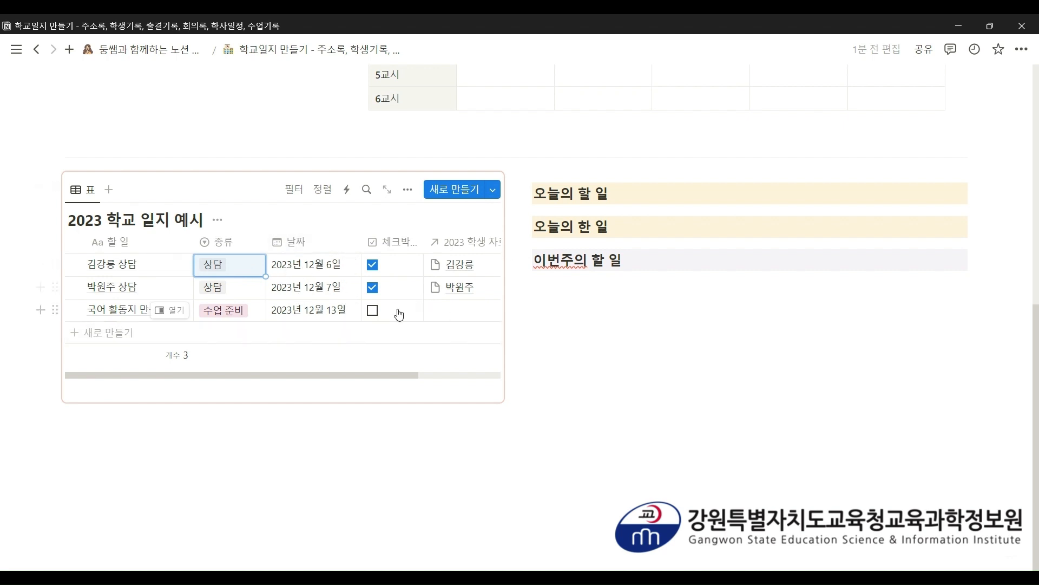
key("Escape")
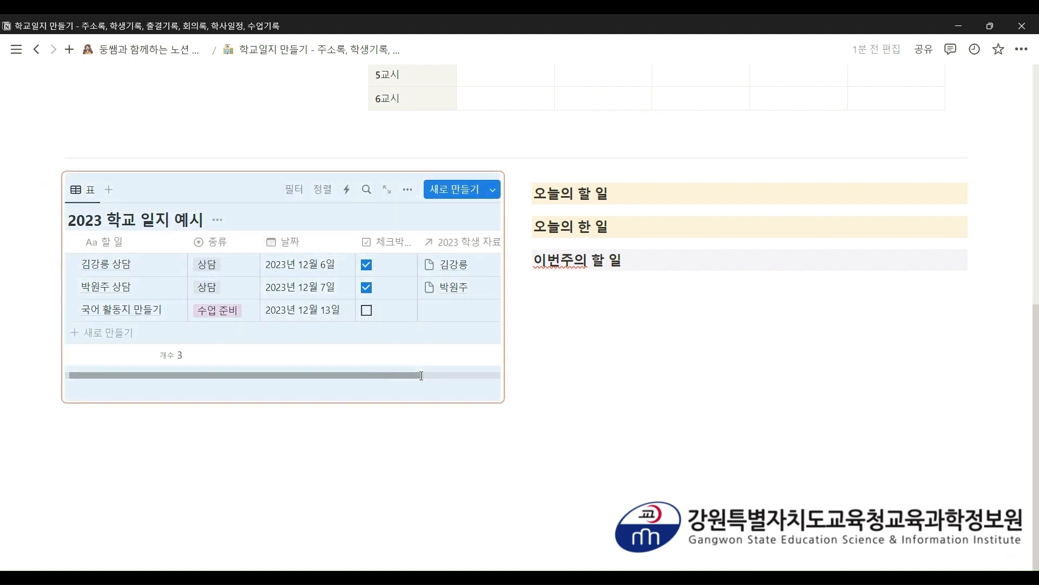
scroll(432, 223, "right", 3)
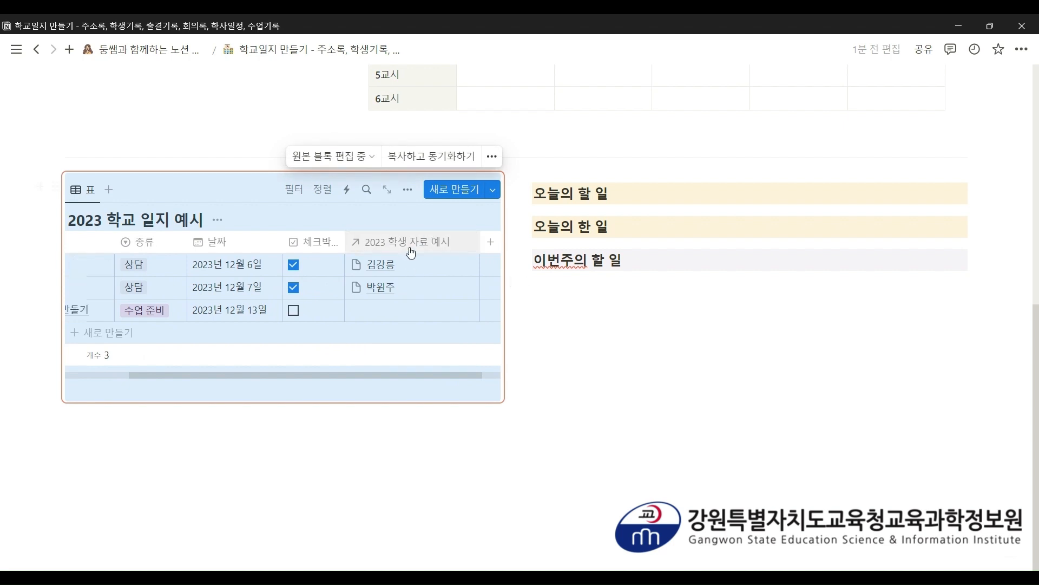
left_click(348, 455)
scroll(399, 265, "up", 2)
scroll(399, 265, "up", 1)
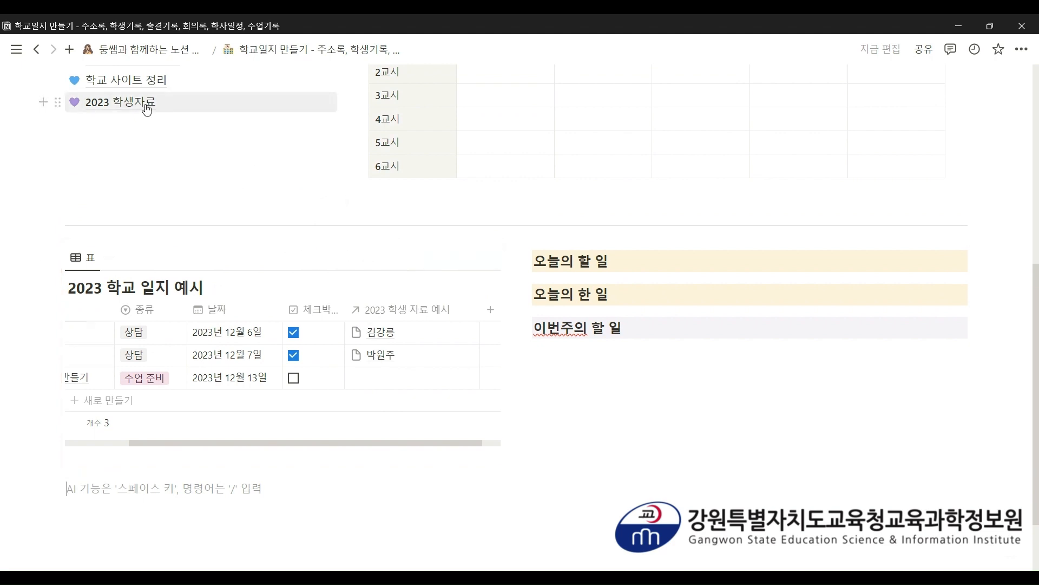
left_click_drag(309, 446, 245, 446)
left_click(188, 519)
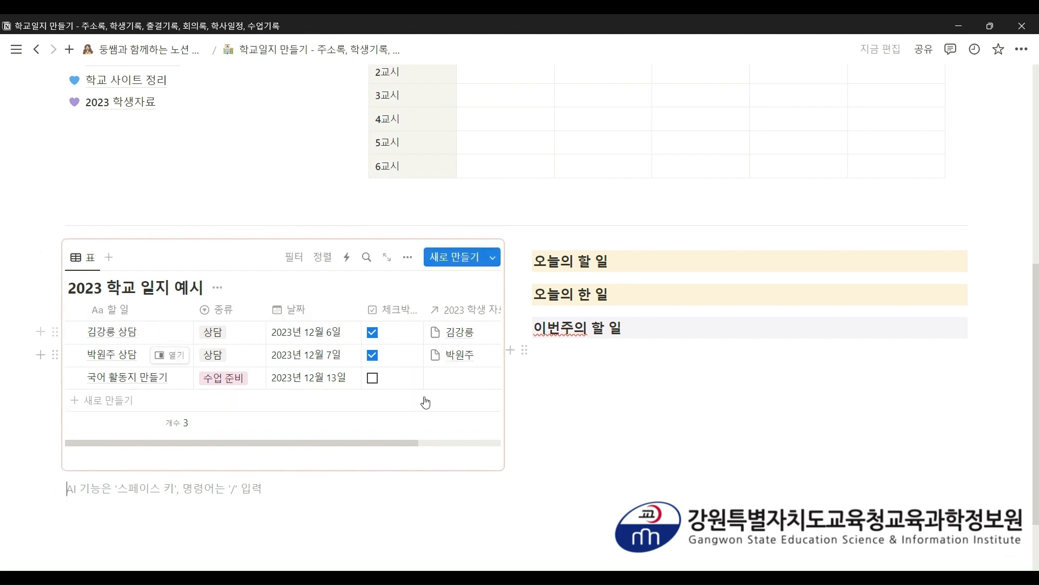
left_click_drag(381, 442, 434, 442)
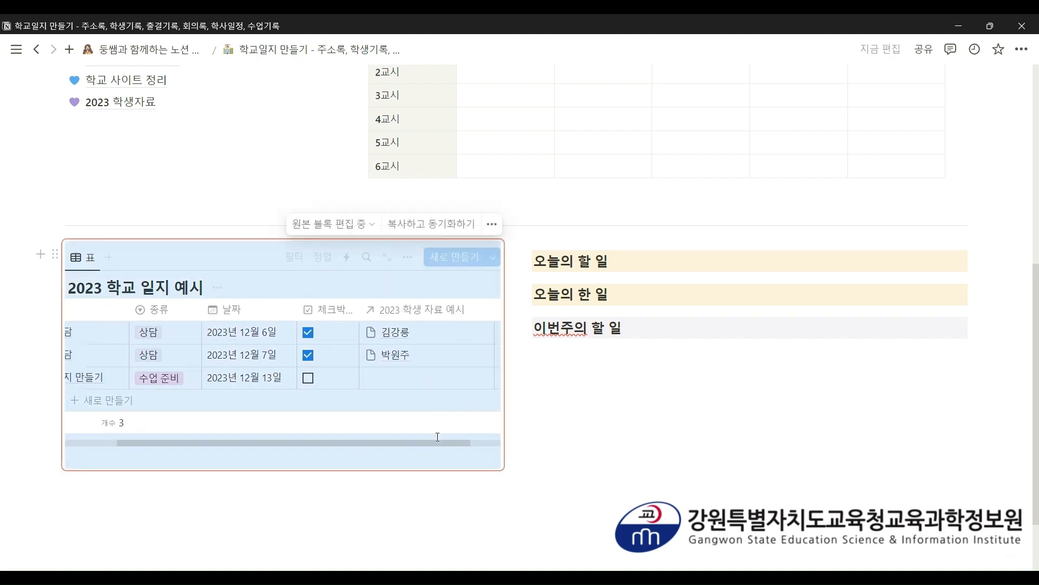
left_click(336, 481)
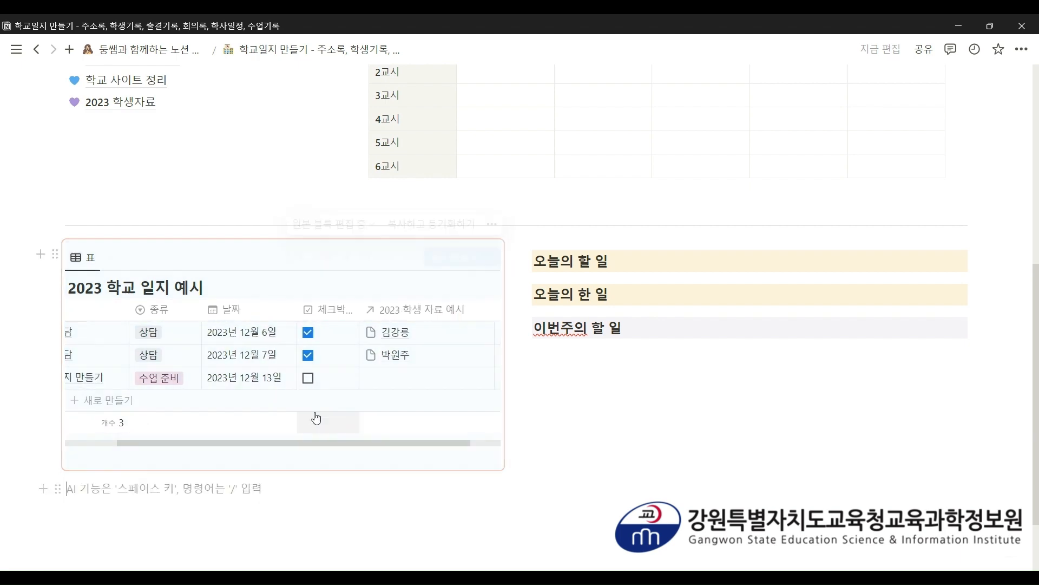
- Open the first entry's linked 2023 학생 자료 예시 student record in a side panel
left_click(425, 340)
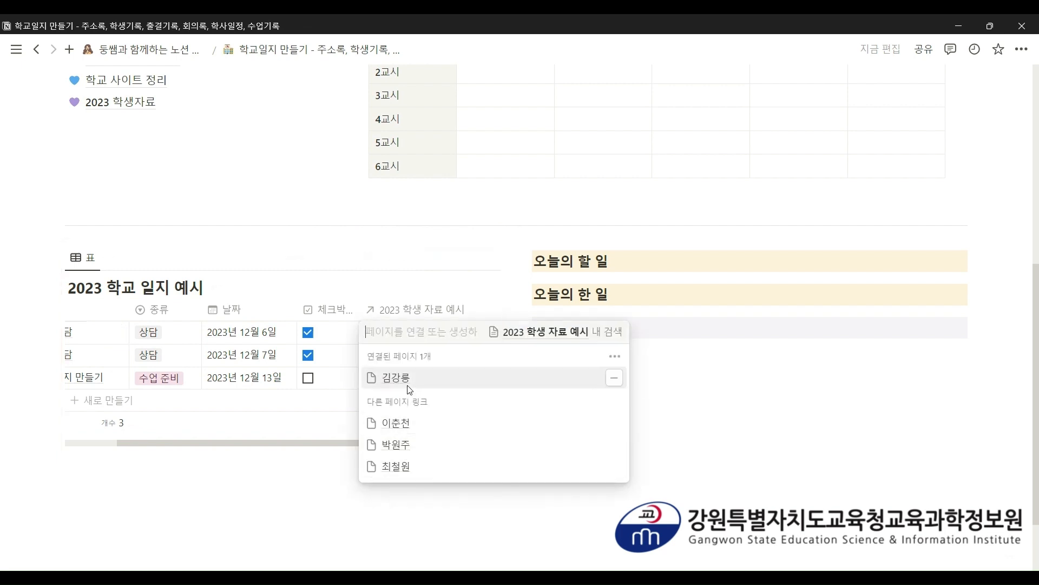
key("Escape")
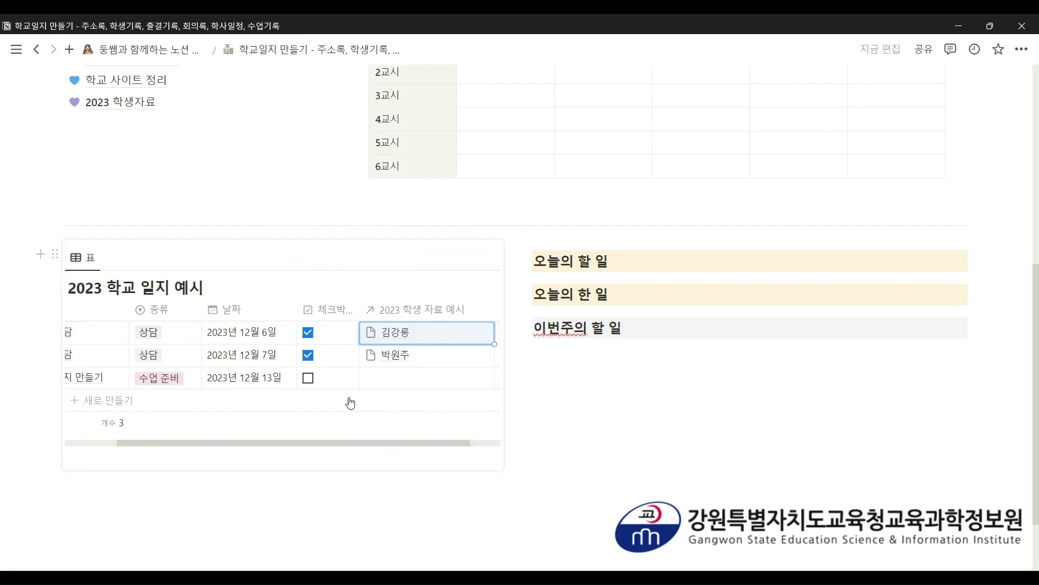
left_click(394, 335)
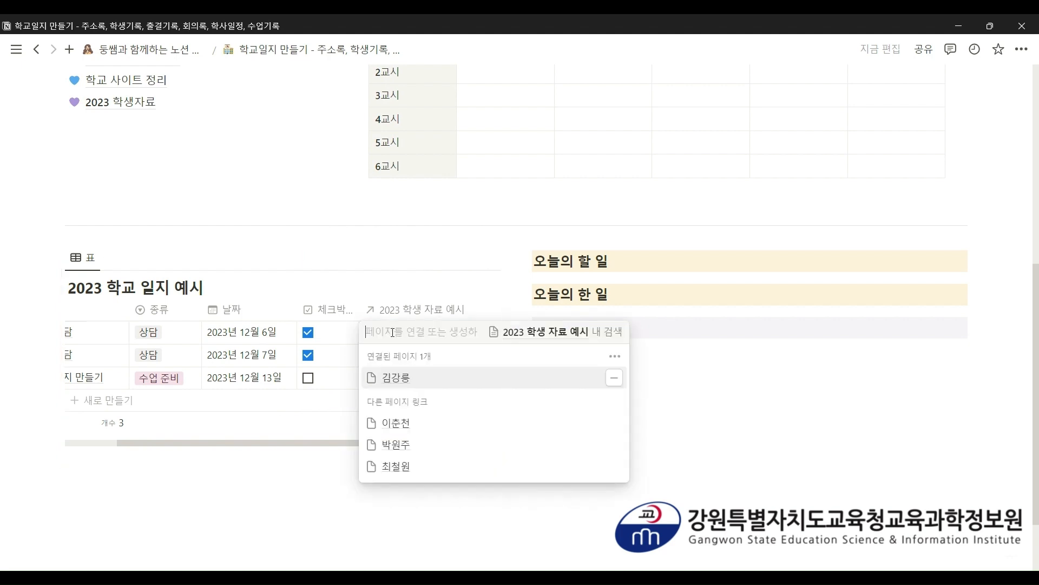
left_click(393, 378)
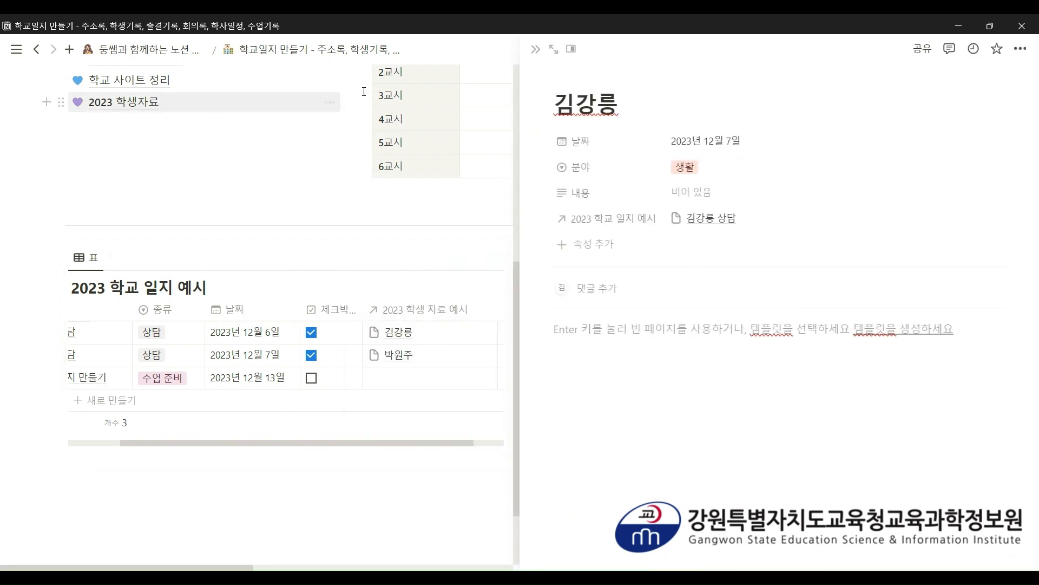
- Write a 내용 note on a lunchtime quarrel, resolved and parents informed, then go to 2023 학생자료
left_click(553, 49)
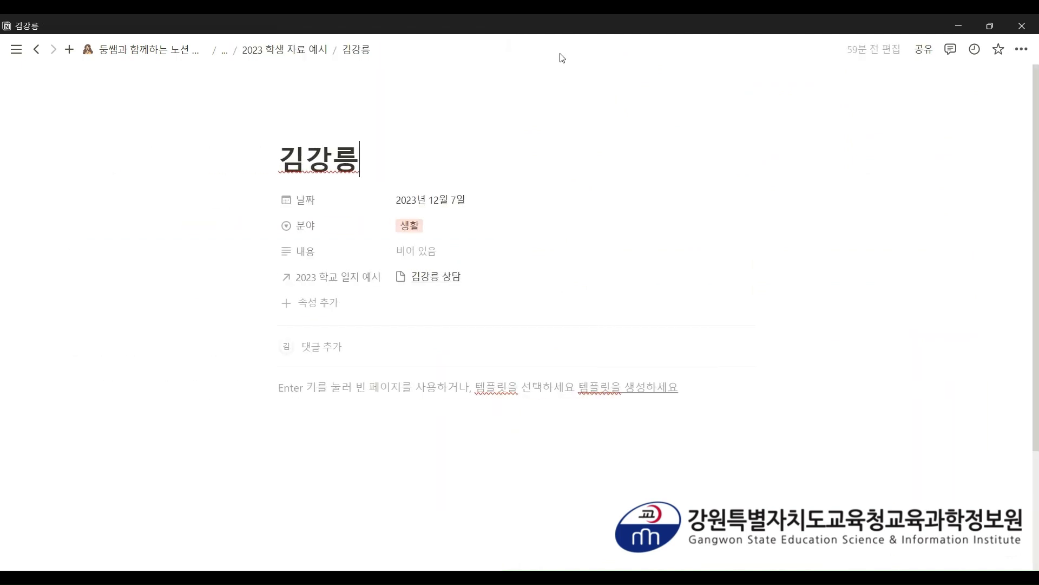
left_click(493, 252)
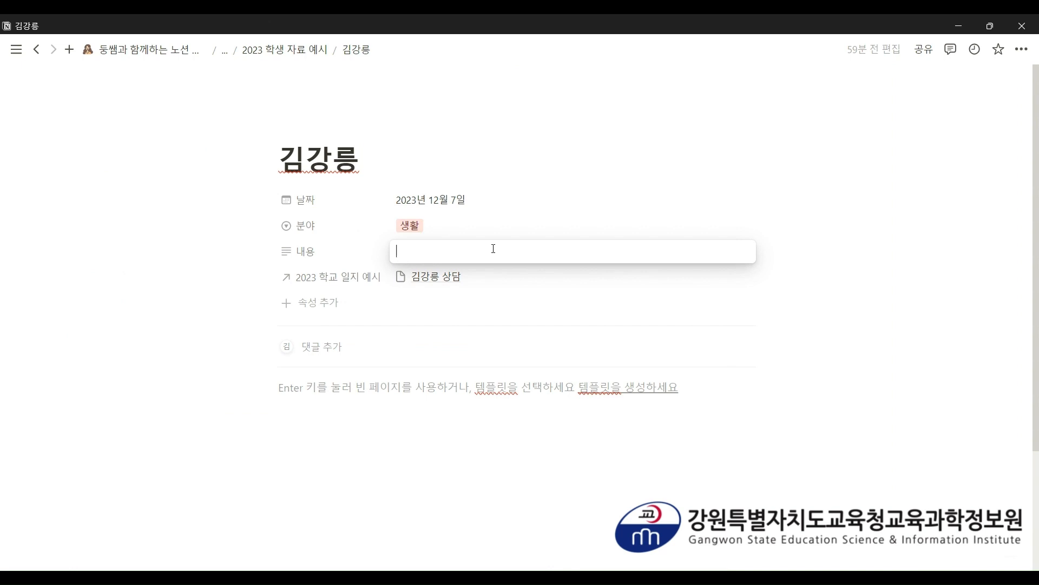
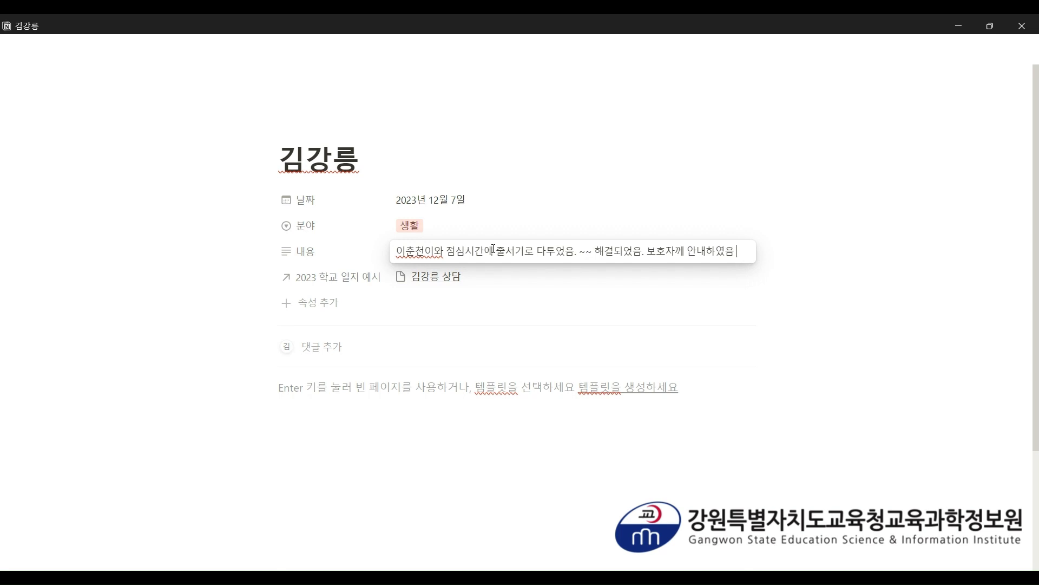
key("Escape")
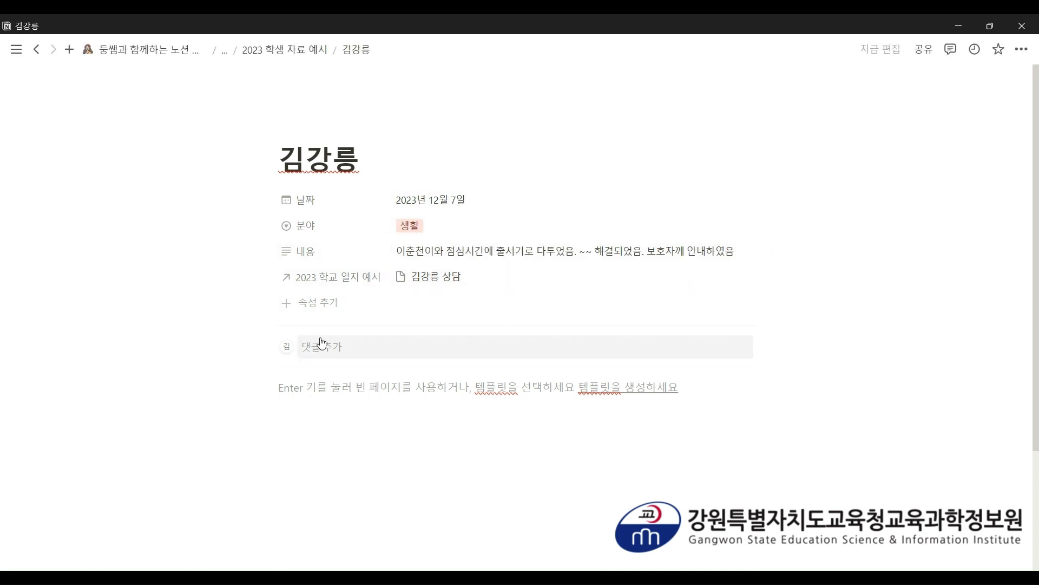
left_click(226, 53)
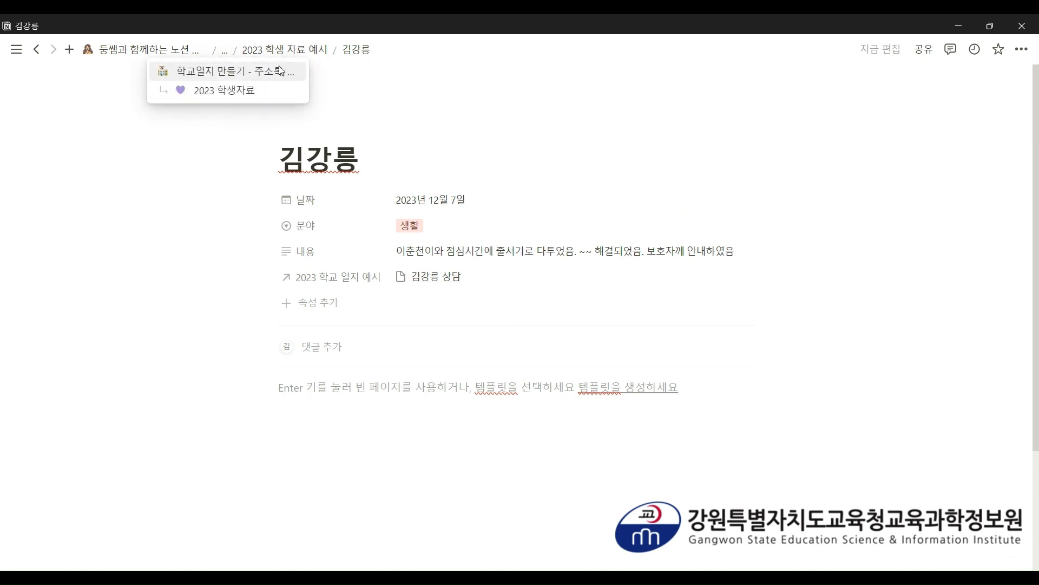
left_click(251, 93)
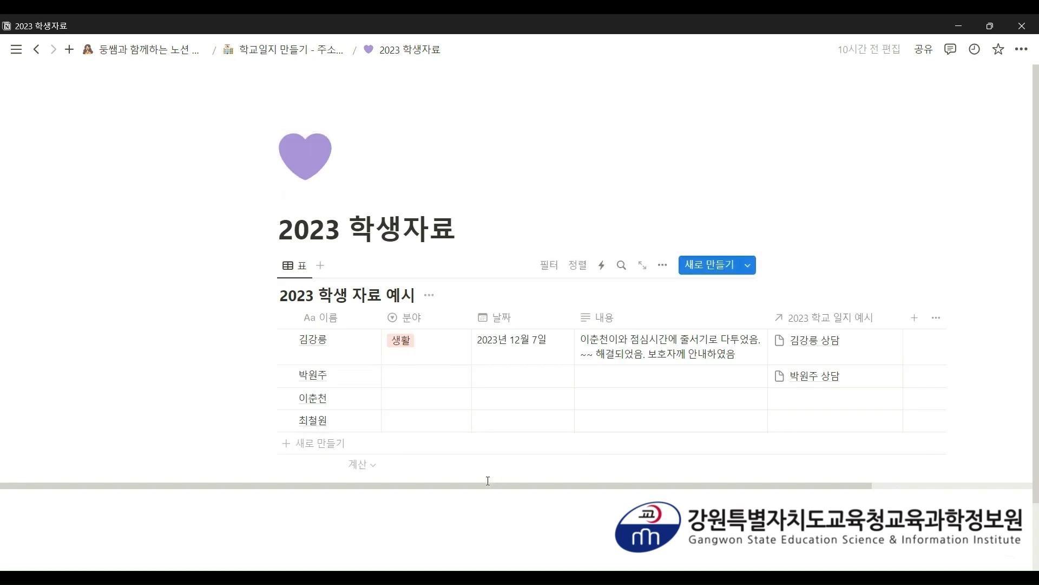
- Return to the school-diary page and check row 3's student-link choices without linking any
left_click_drag(484, 485, 608, 486)
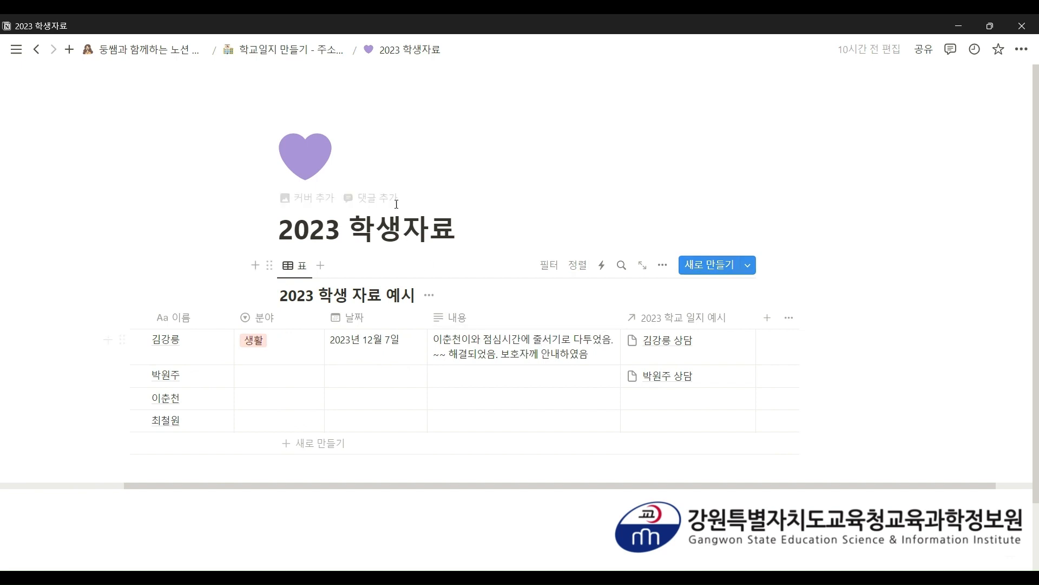
left_click(317, 58)
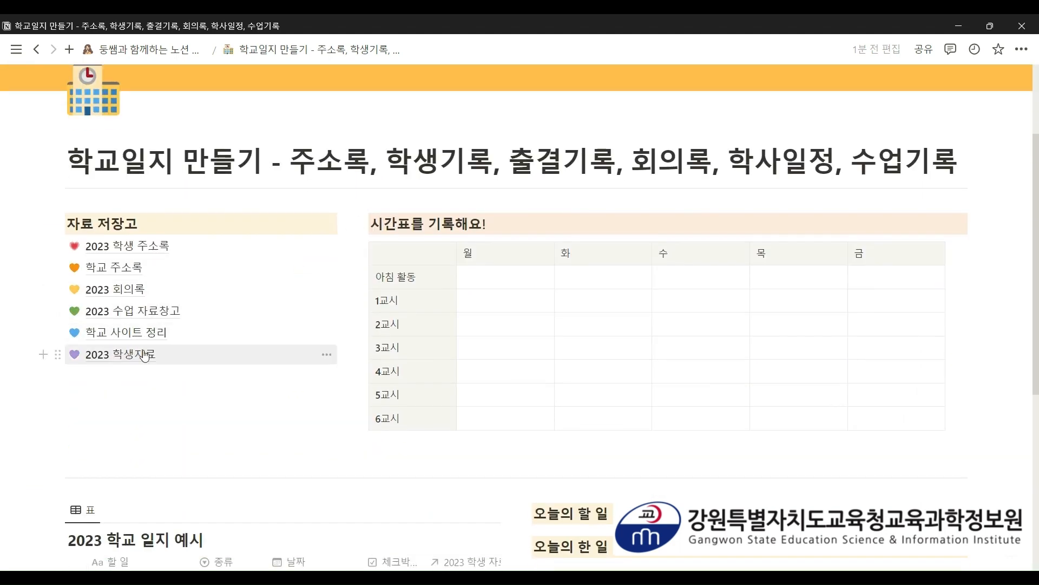
scroll(105, 349, "down", 6)
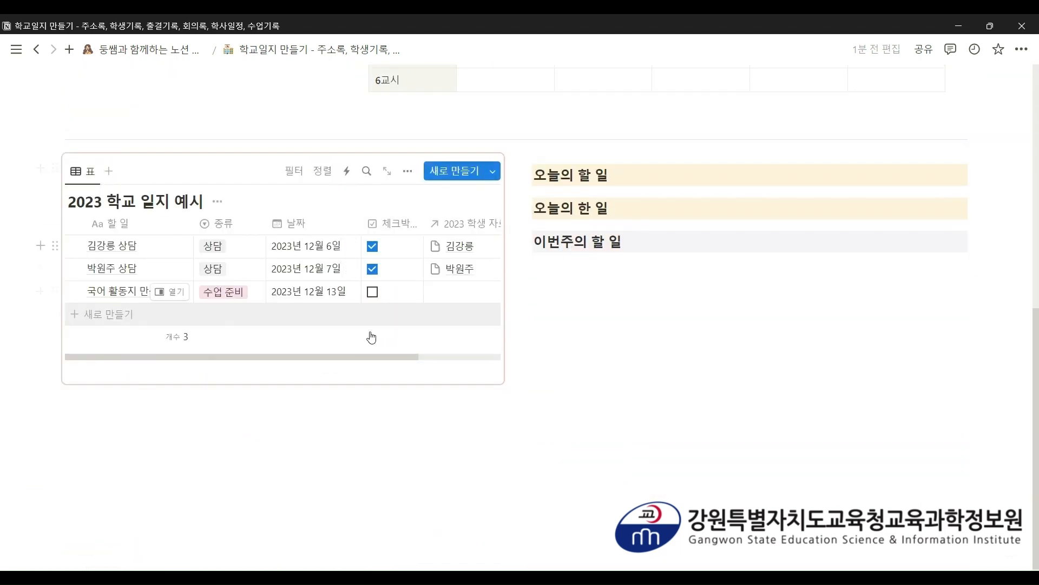
scroll(446, 349, "up", 1)
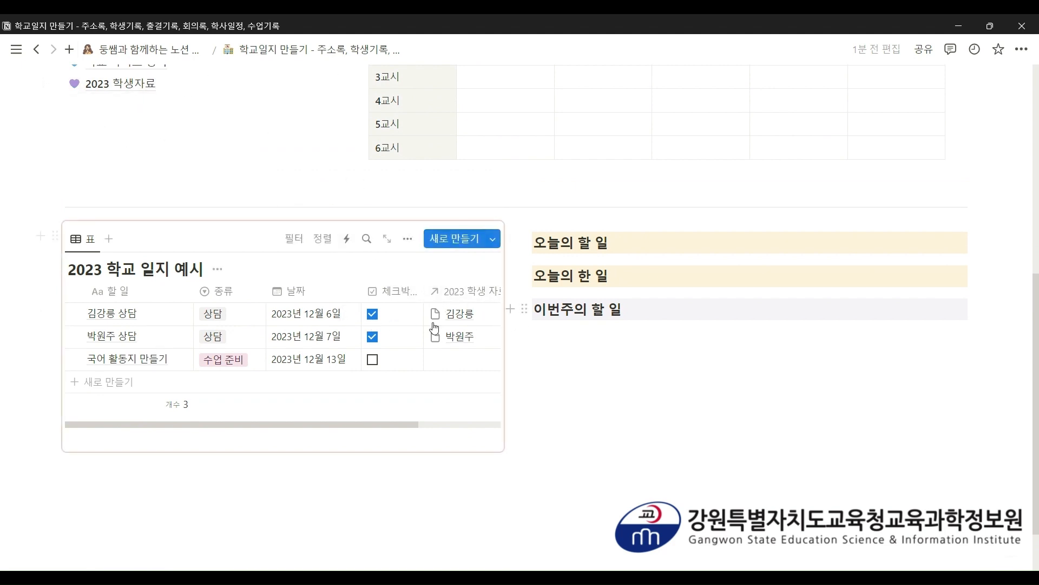
left_click(100, 89)
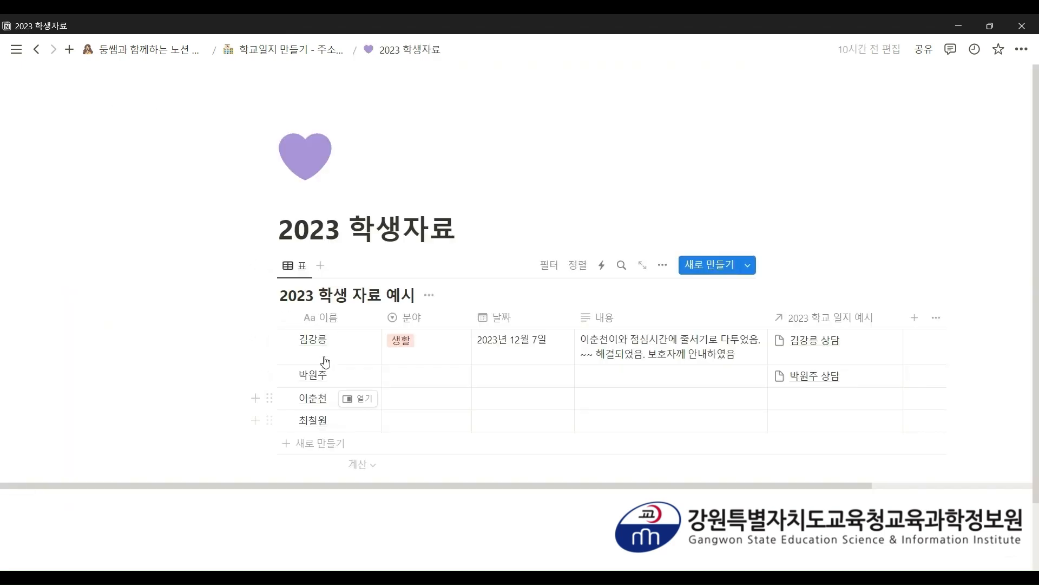
left_click(282, 49)
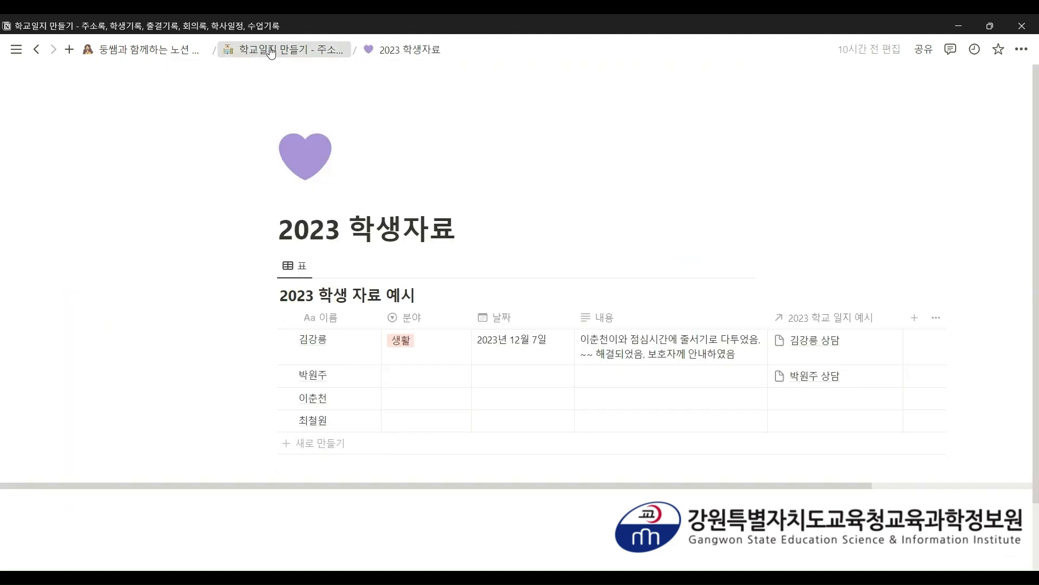
scroll(319, 244, "down", 6)
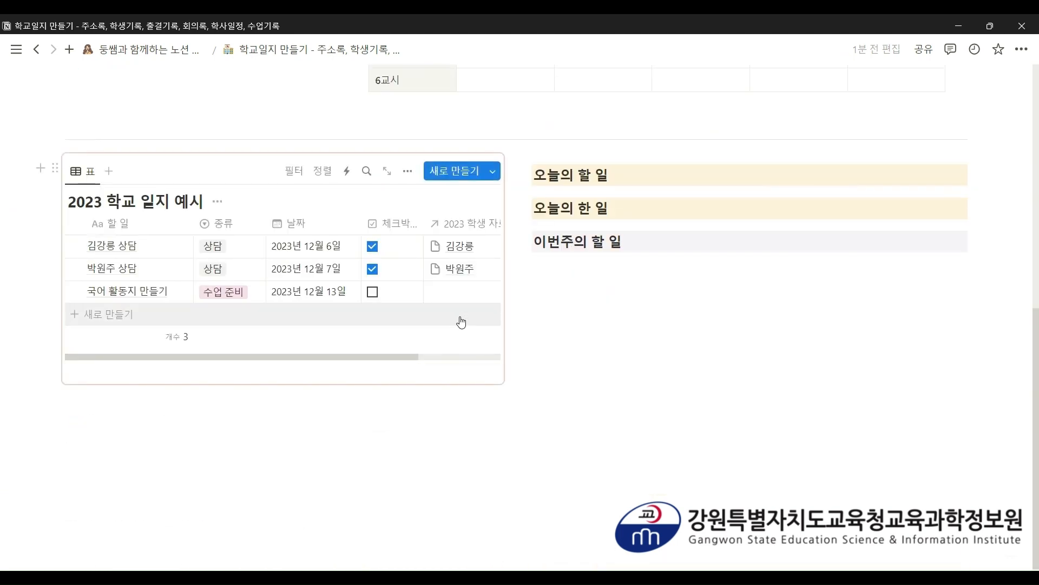
left_click(456, 295)
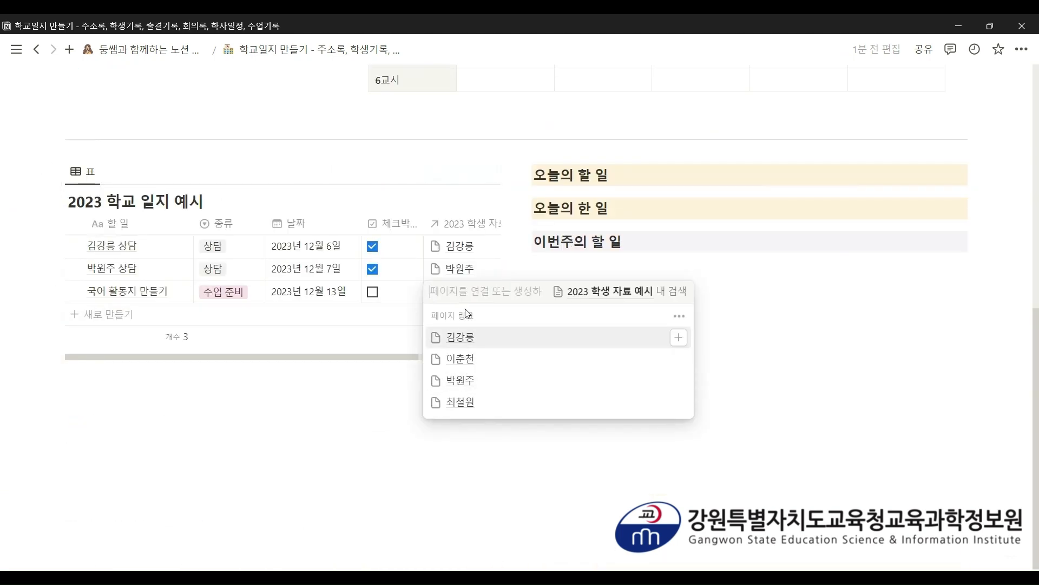
key("Escape")
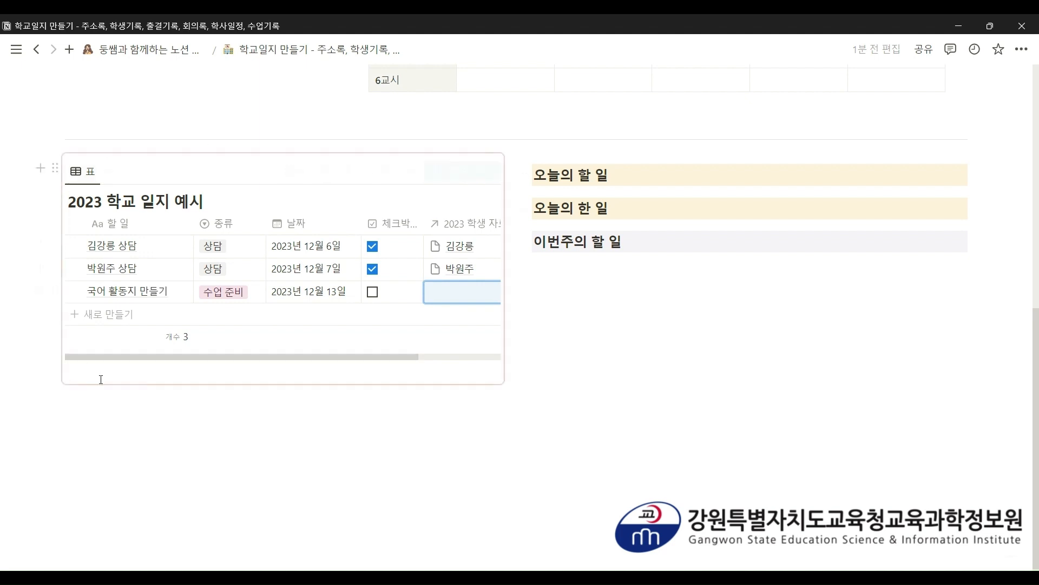
- Try searching for a synced block on a new line below the table, then clear the line
left_click(153, 420)
type("/")
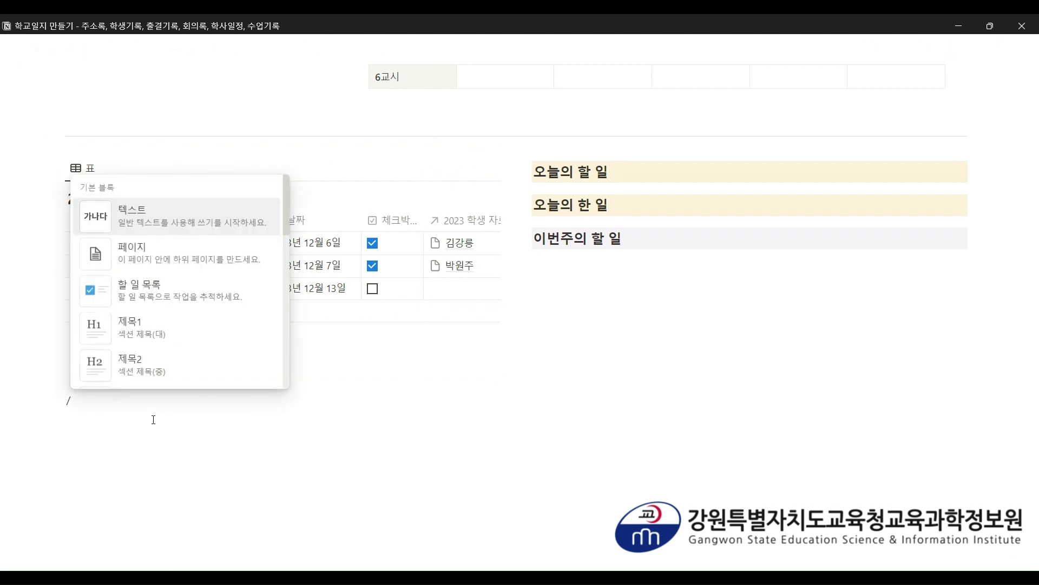
type("도")
type("기화")
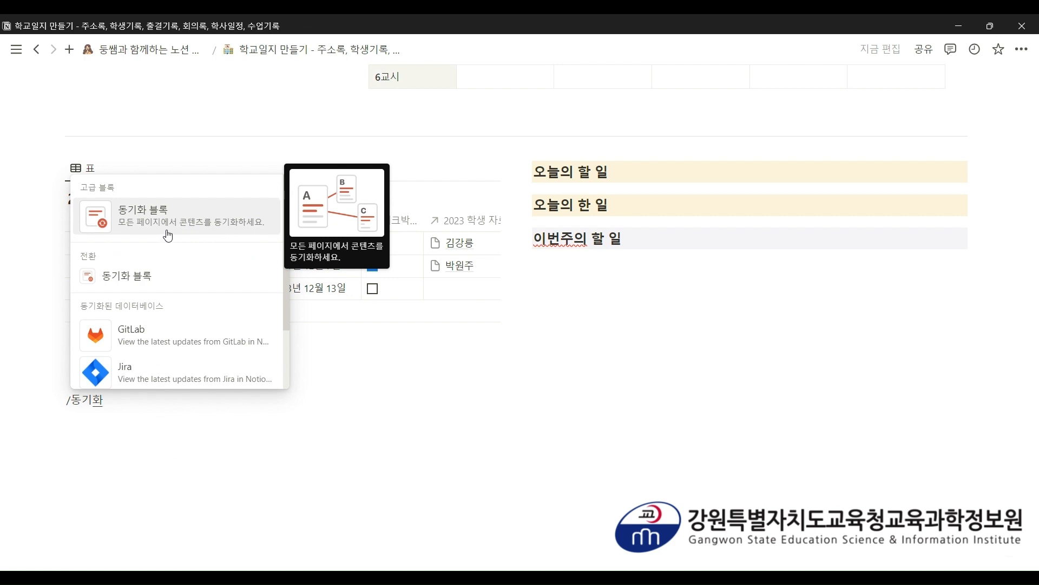
left_click(170, 402)
key("BackSpace")
key("BackSpace")
key("BackSpace")
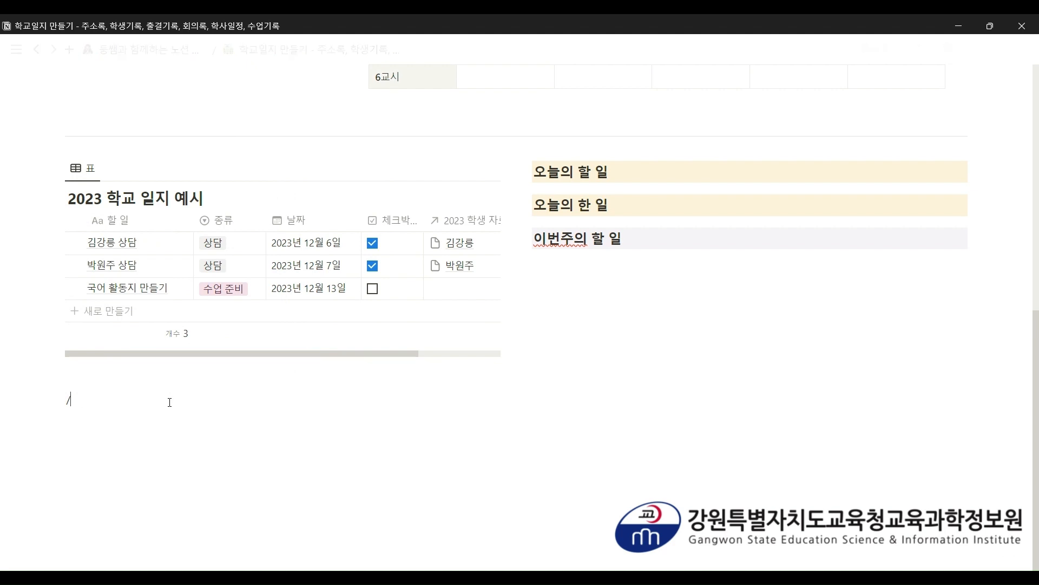
key("BackSpace")
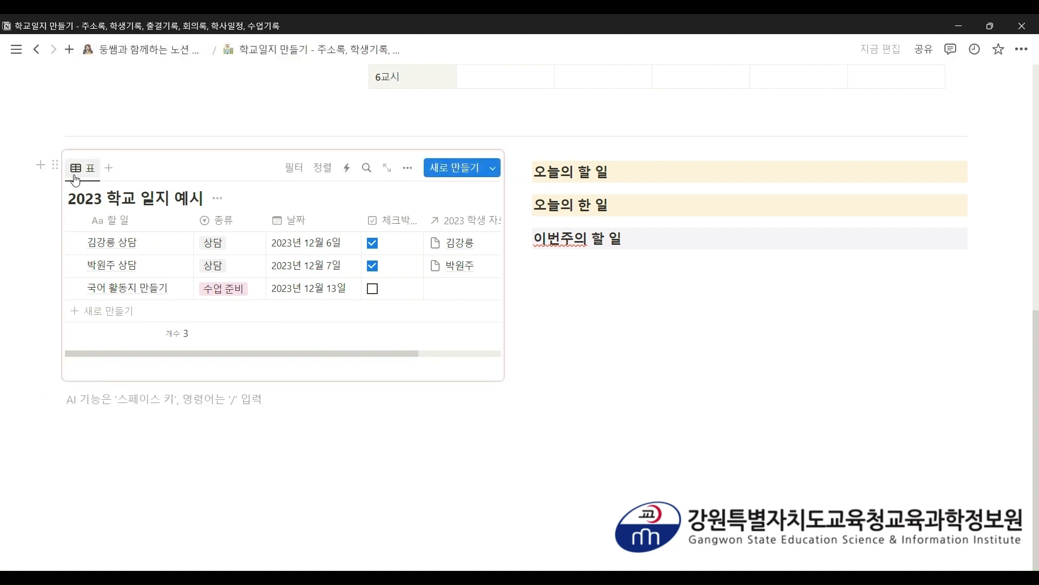
- Copy the 2023 학교 일지 예시 table with sync and paste a synced copy below it
left_click(55, 166)
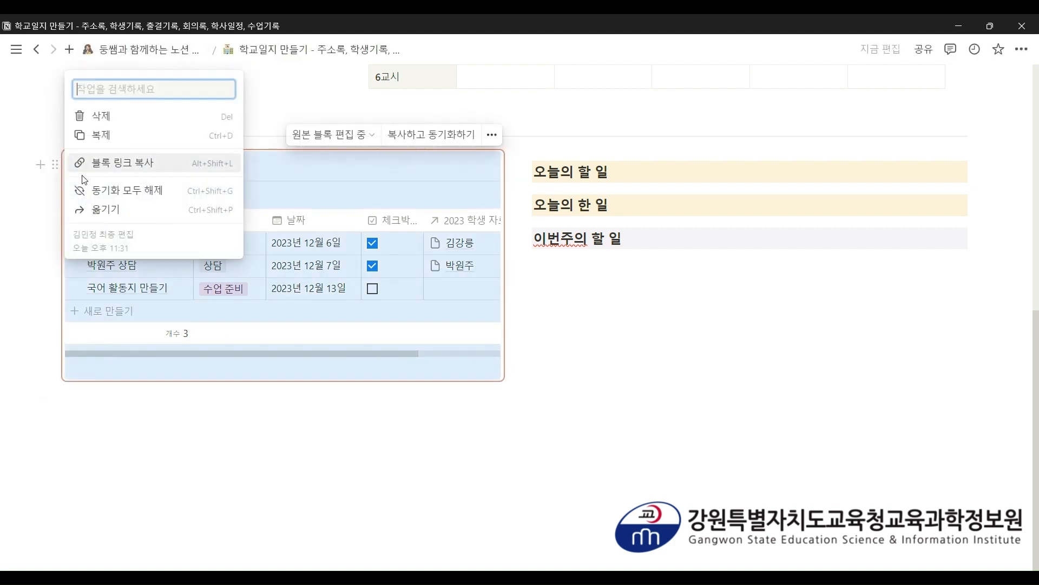
left_click(219, 476)
key("ctrl+v")
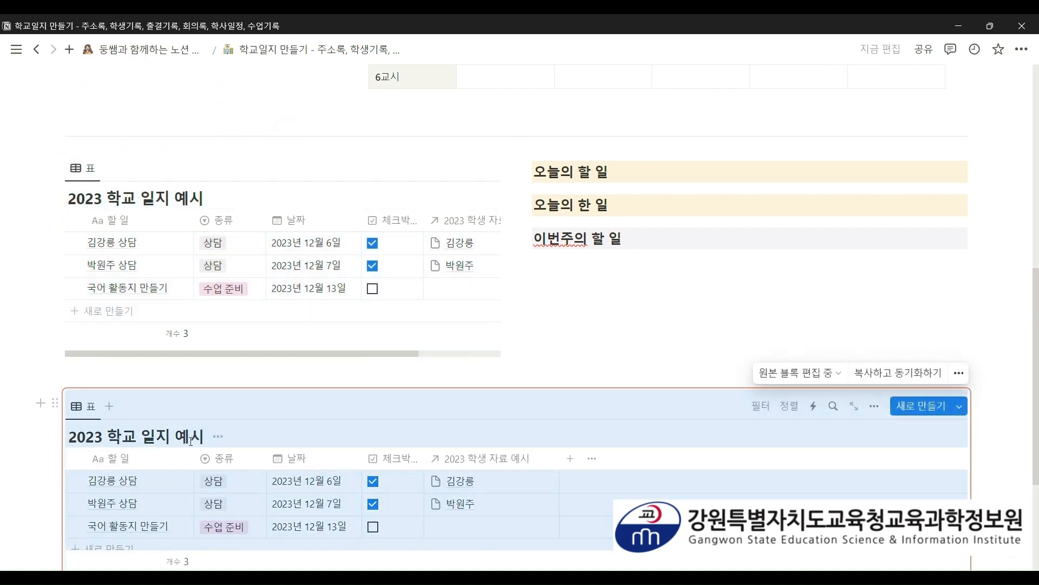
scroll(209, 437, "down", 4)
left_click(241, 428)
- Paste two more synced copies of the diary table further down the page
key("ctrl+v")
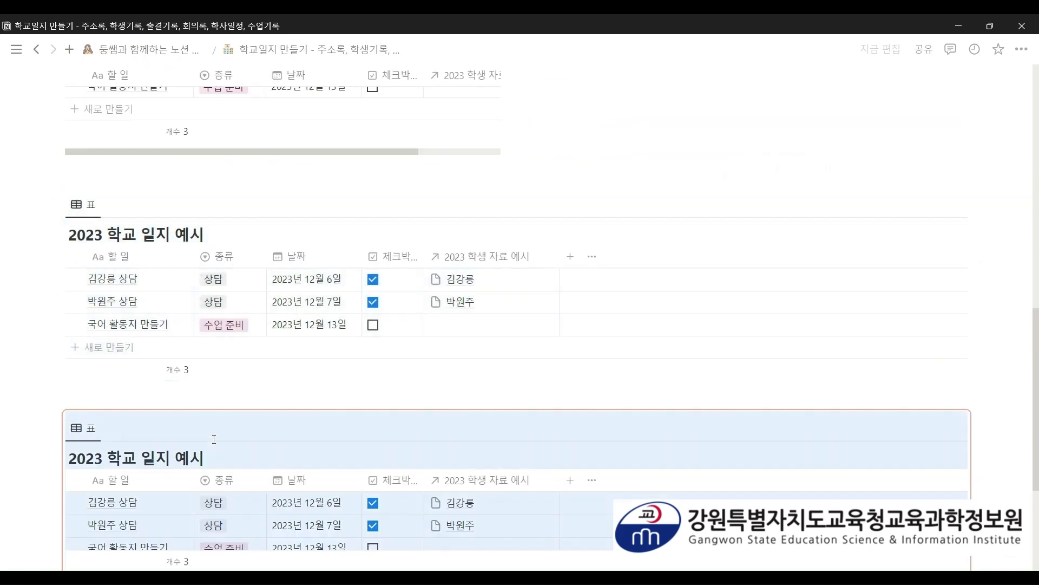
scroll(213, 436, "down", 4)
left_click(196, 462)
key("ctrl+v")
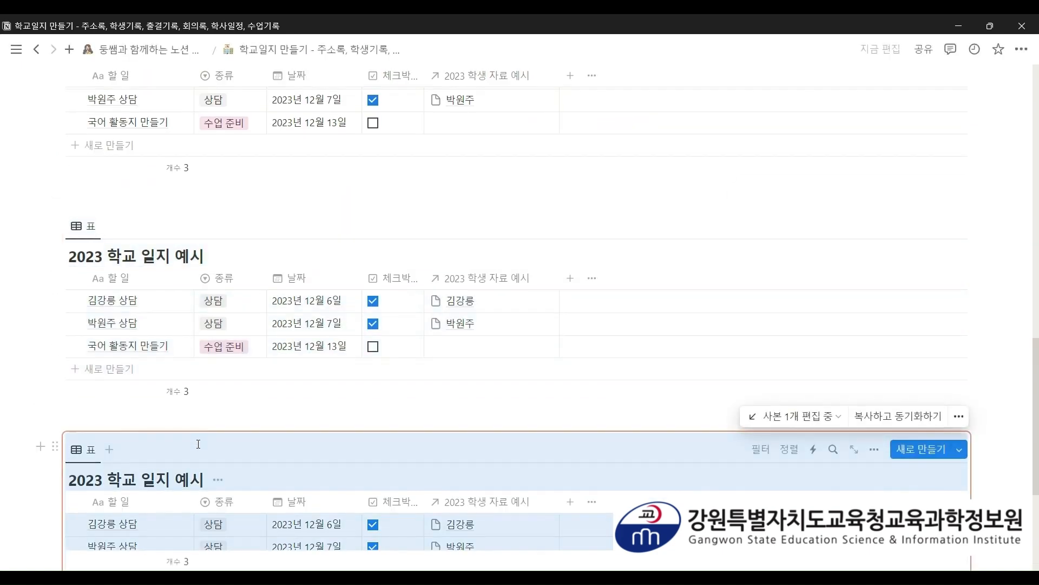
scroll(199, 452, "up", 6)
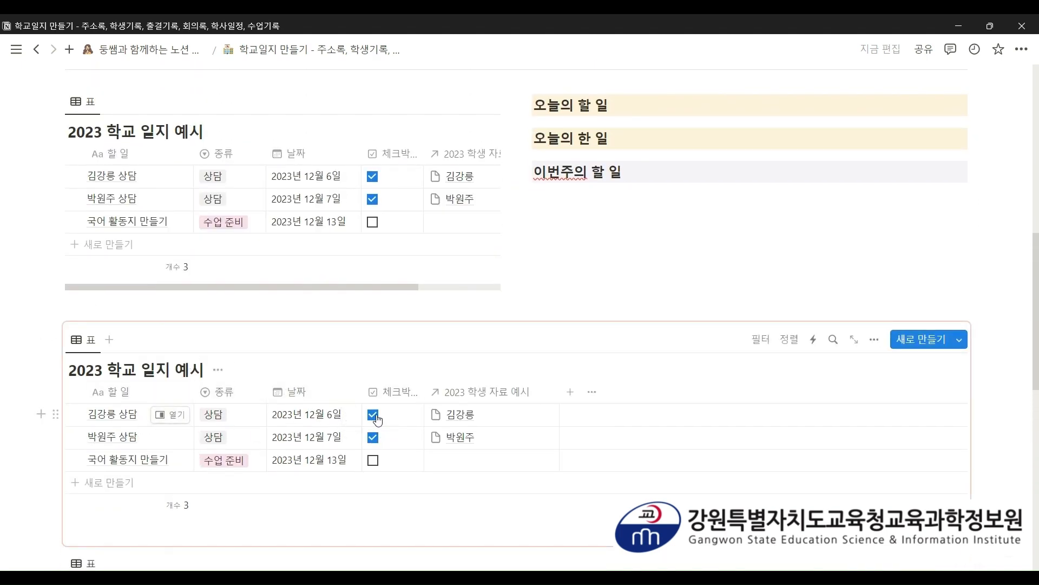
- Untick the first counselling task and tick 국어 활동지 만들기 as done
left_click(373, 415)
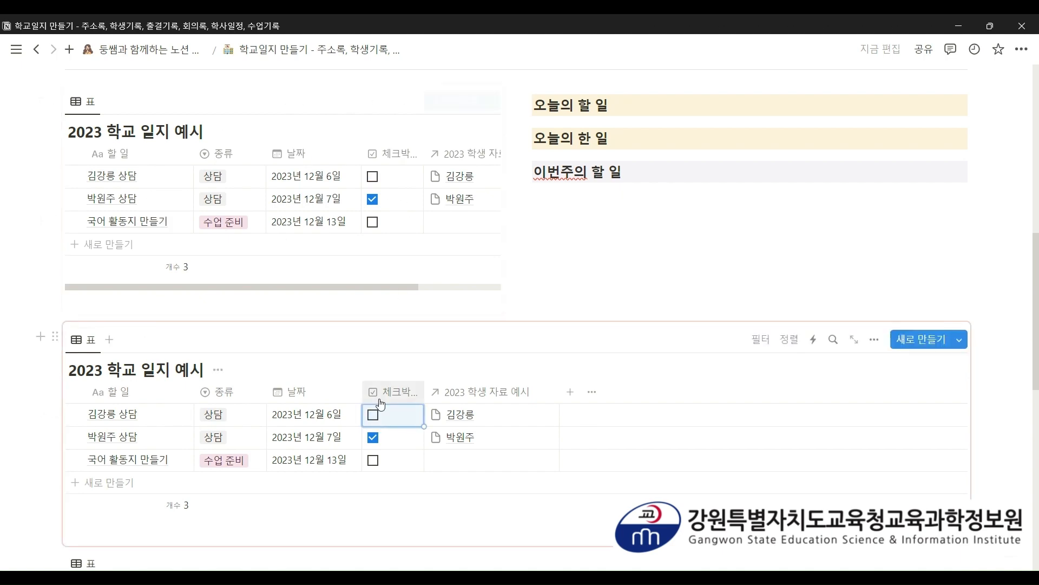
scroll(382, 415, "down", 3)
scroll(385, 416, "down", 3)
scroll(386, 420, "up", 6)
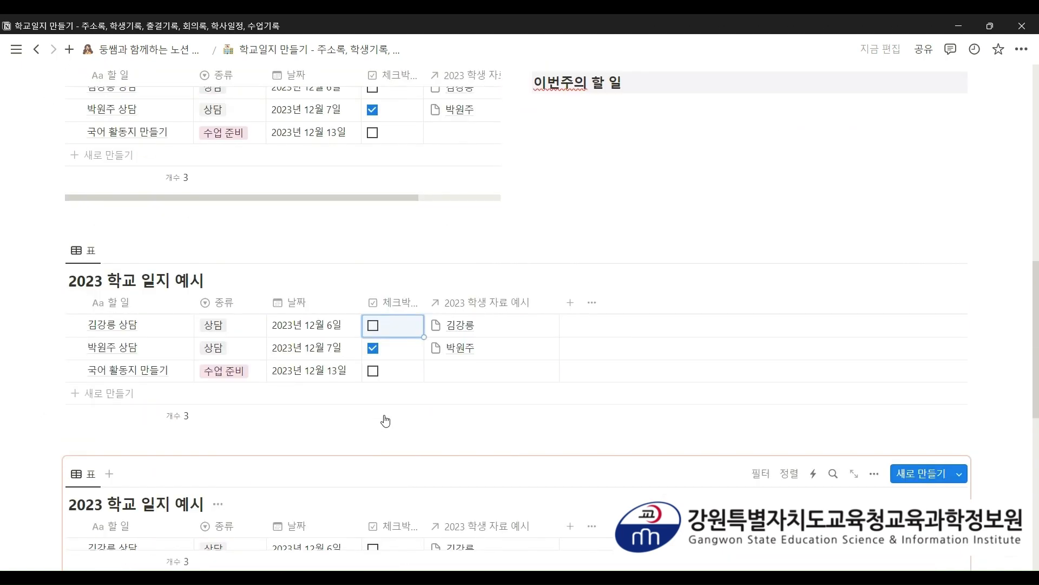
scroll(386, 419, "down", 1)
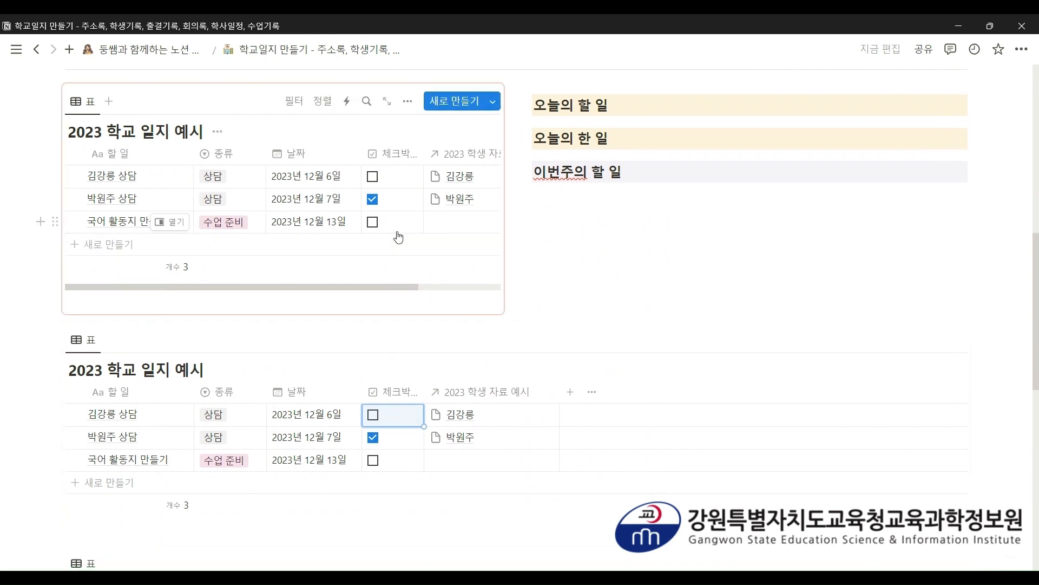
left_click(374, 460)
scroll(389, 471, "down", 3)
scroll(393, 331, "up", 5)
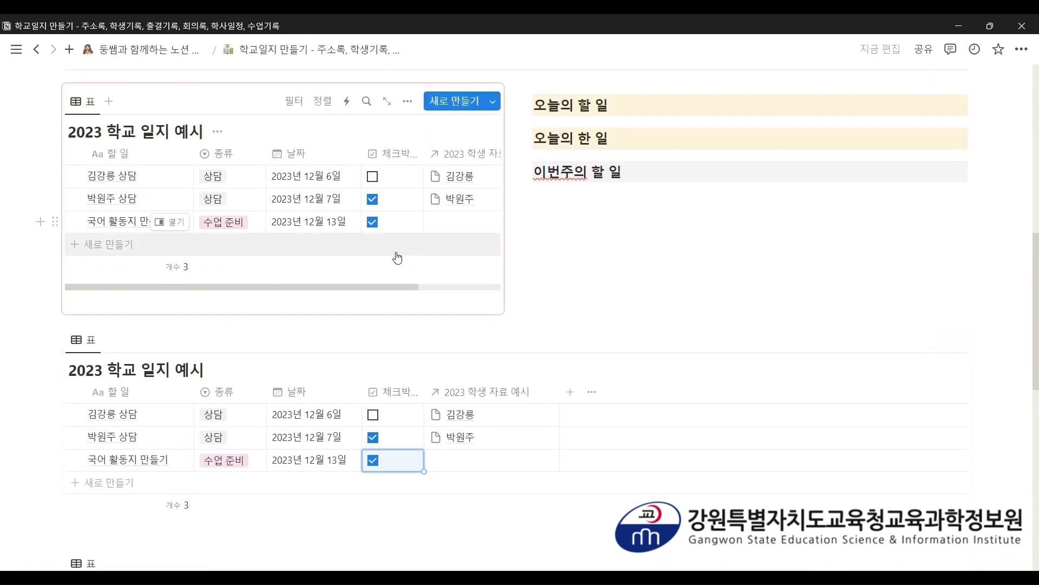
scroll(395, 362, "down", 6)
scroll(395, 364, "up", 6)
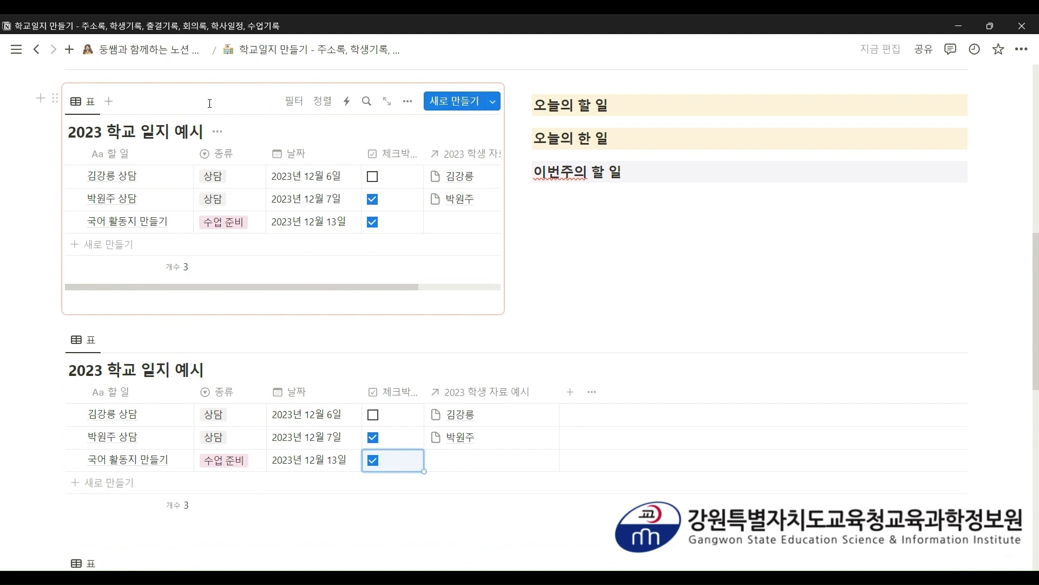
- Switch the synced diary database's layout to Calendar
left_click(408, 102)
left_click(409, 183)
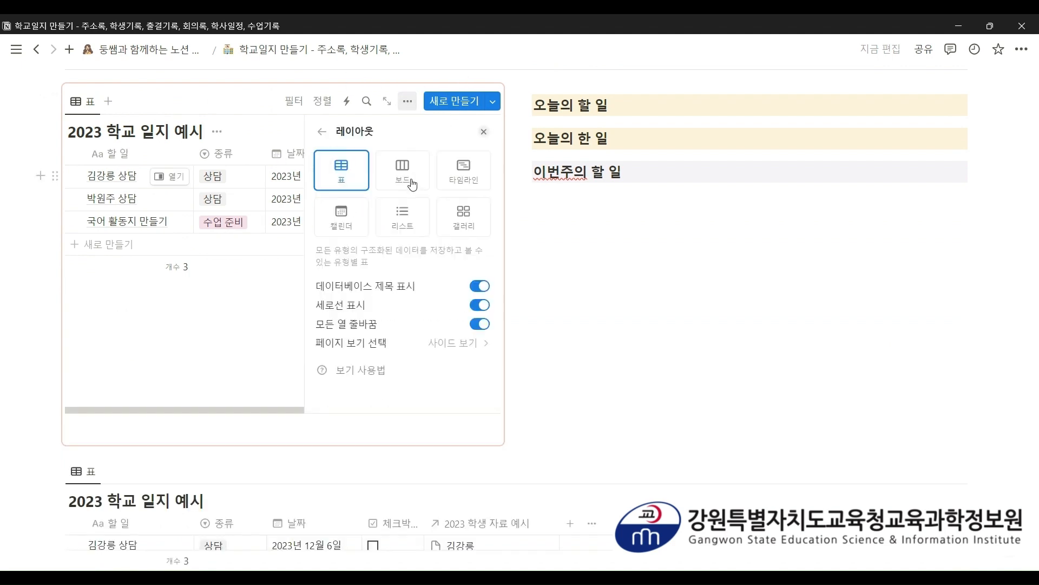
left_click(341, 216)
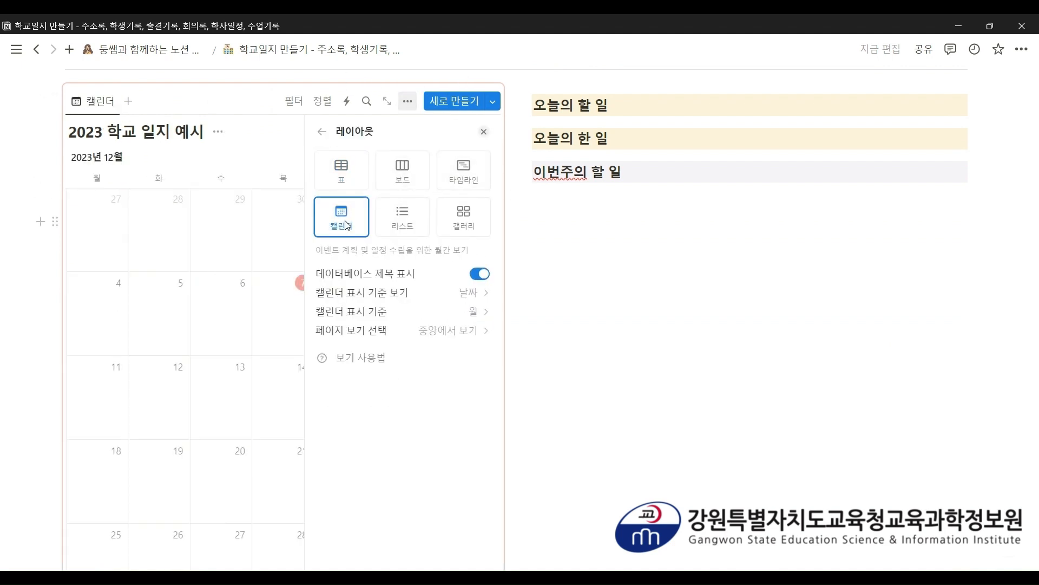
left_click(484, 132)
- Move one synced calendar copy under the 오늘의 할 일 heading
scroll(457, 176, "down", 1)
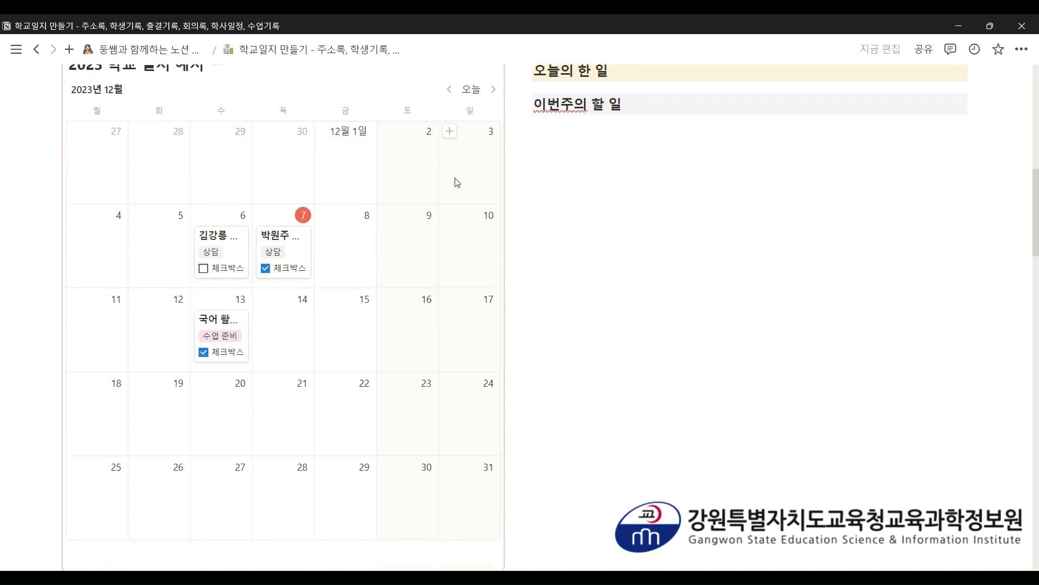
scroll(388, 149, "down", 1)
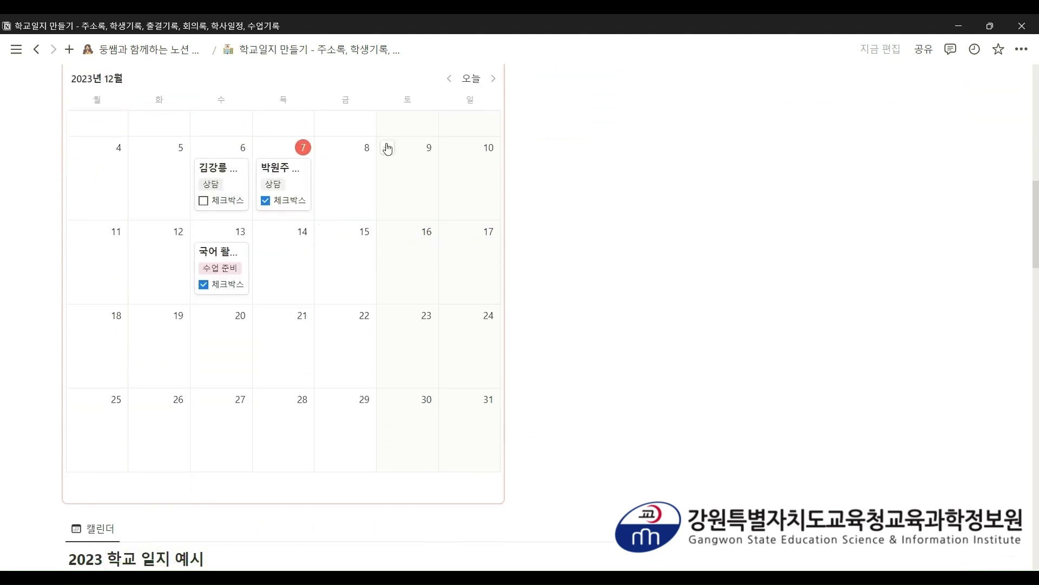
scroll(400, 292, "up", 2)
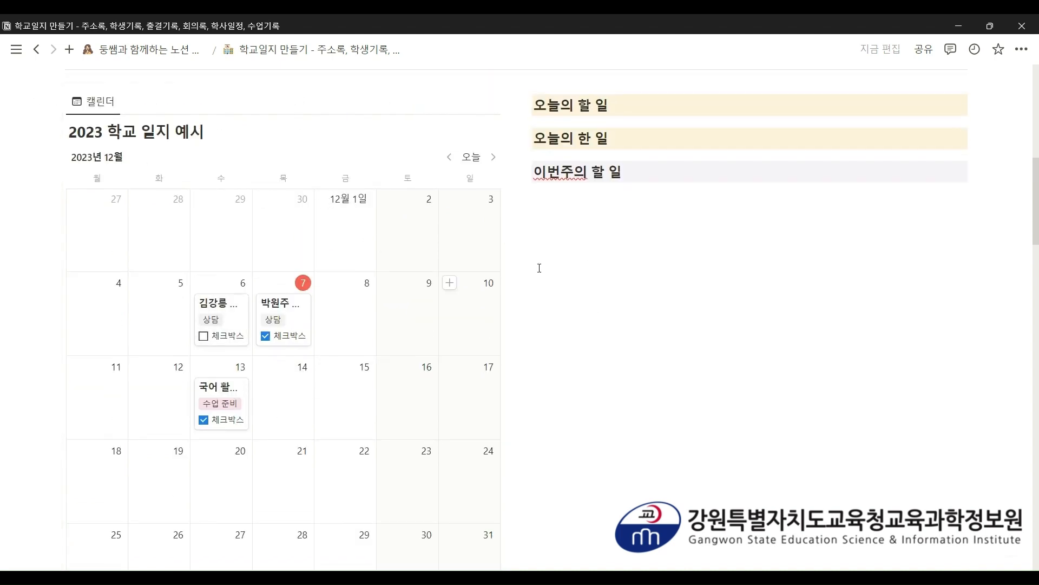
scroll(537, 269, "down", 3)
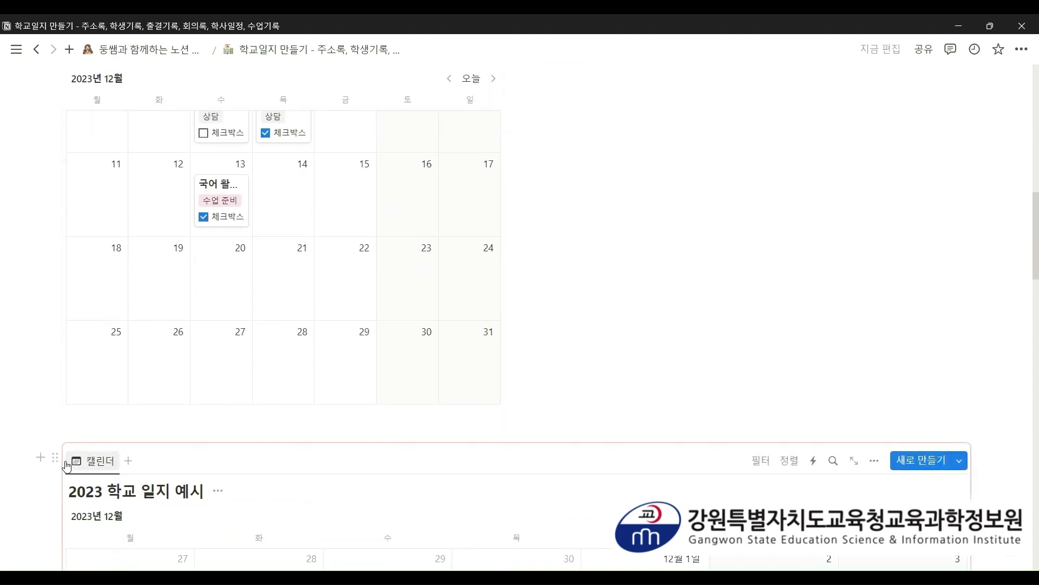
left_click_drag(57, 458, 545, 327)
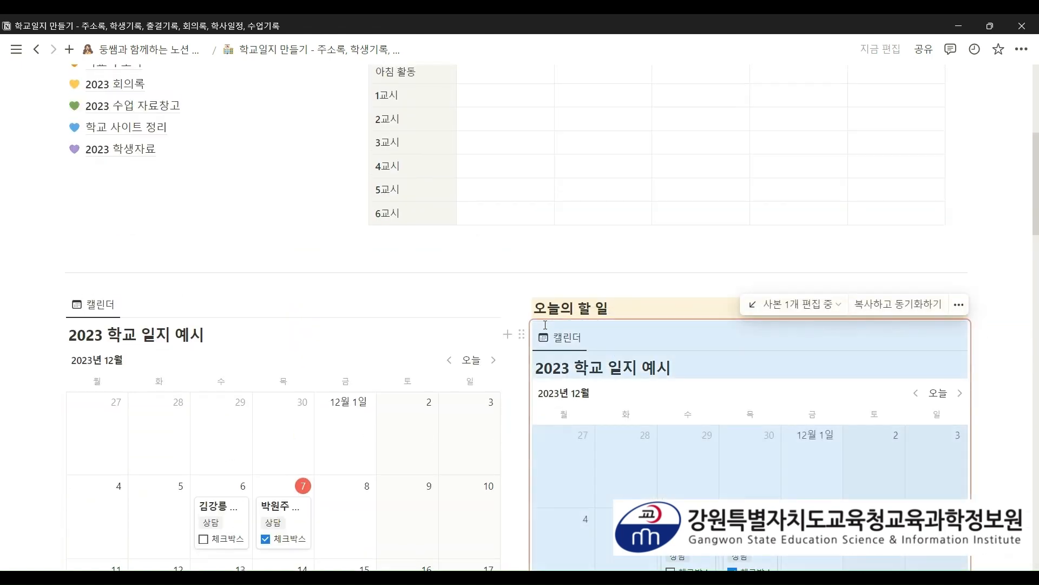
scroll(712, 335, "down", 3)
scroll(713, 338, "down", 6)
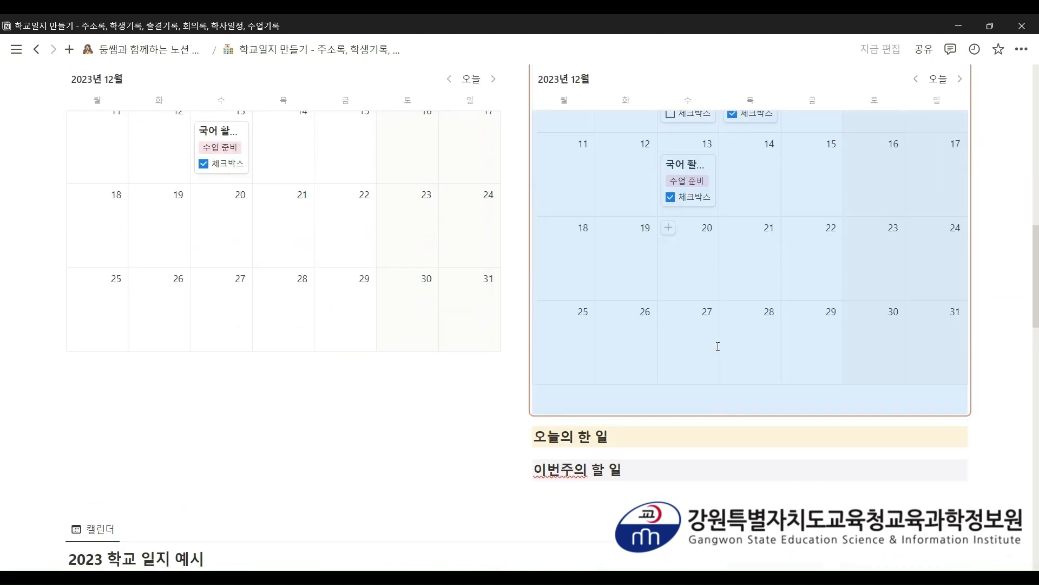
scroll(731, 330, "up", 8)
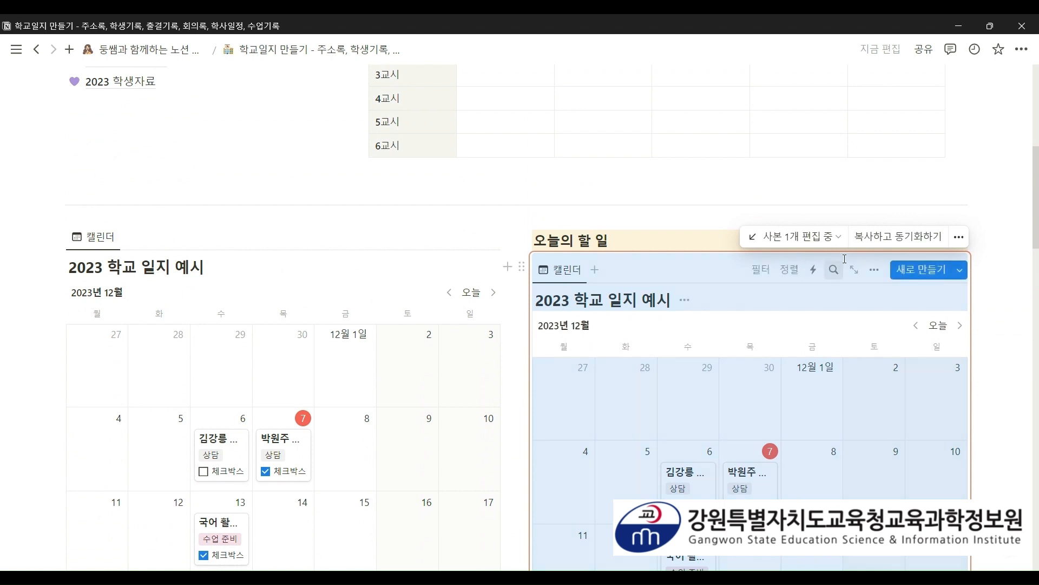
- Add a 표 table view to the 오늘의 할 일 copy and place it before 캘린더
left_click(595, 272)
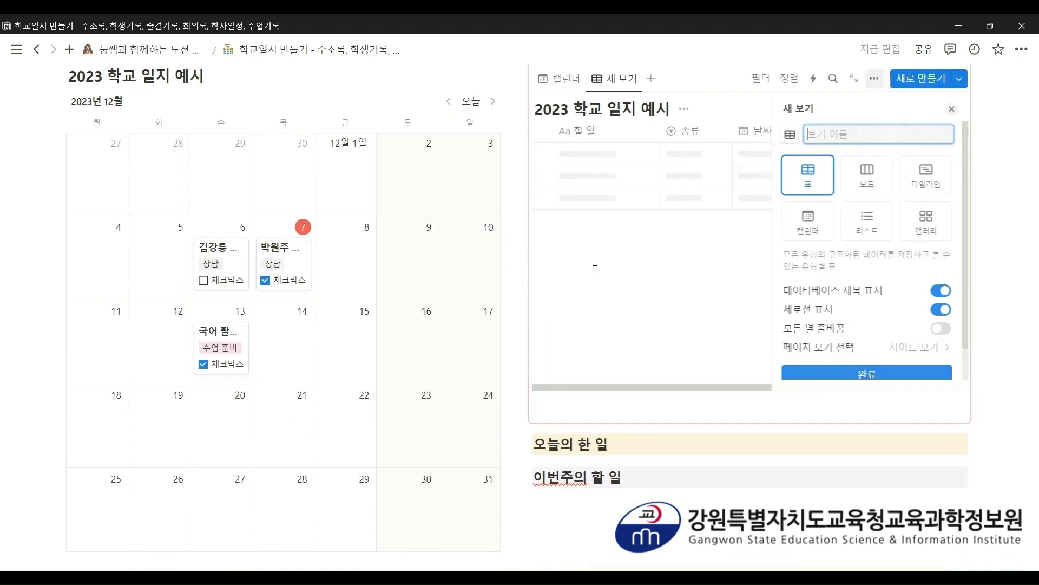
left_click(685, 282)
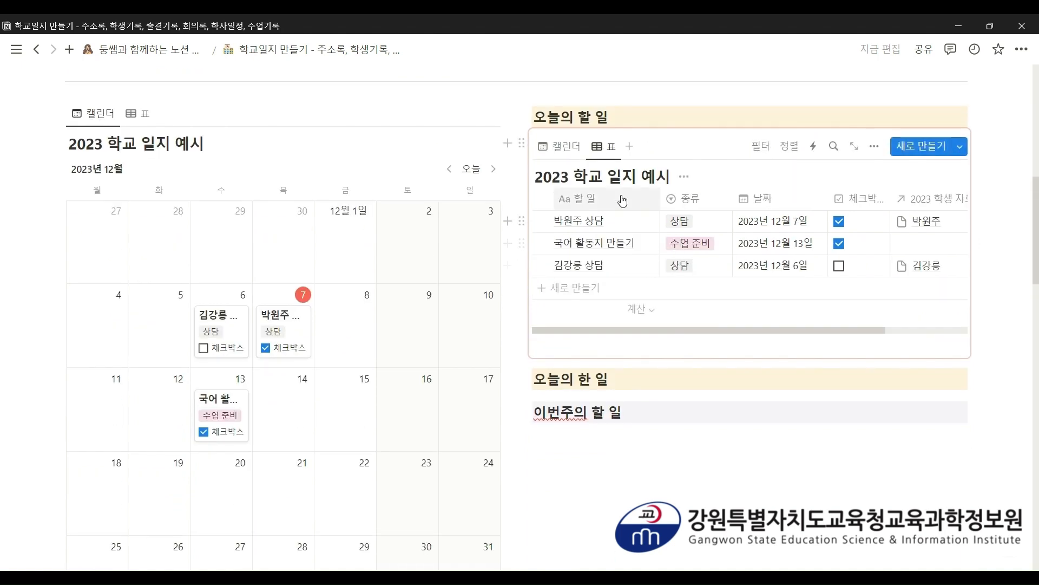
left_click_drag(602, 157, 560, 157)
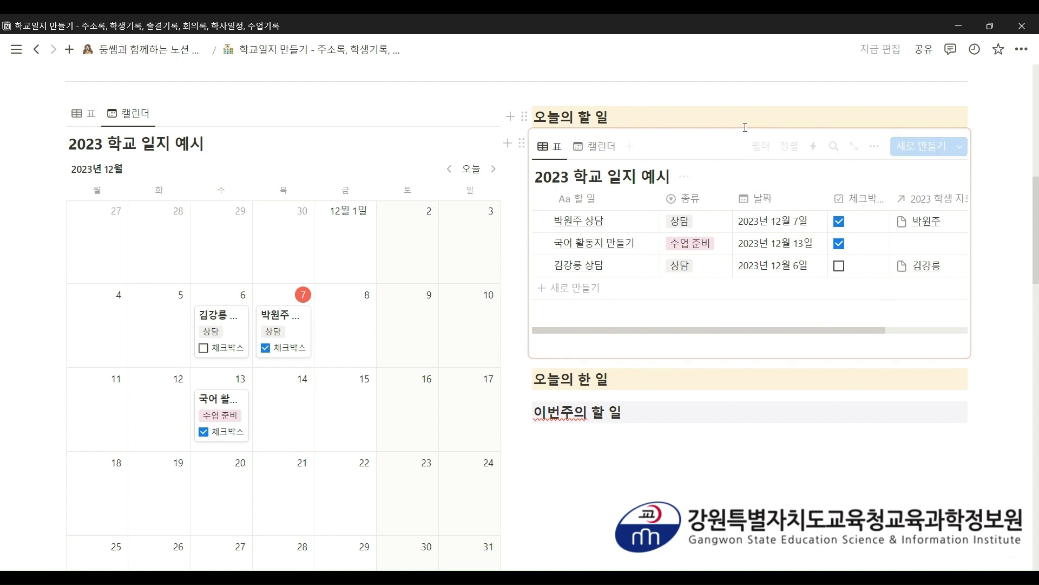
left_click(750, 150)
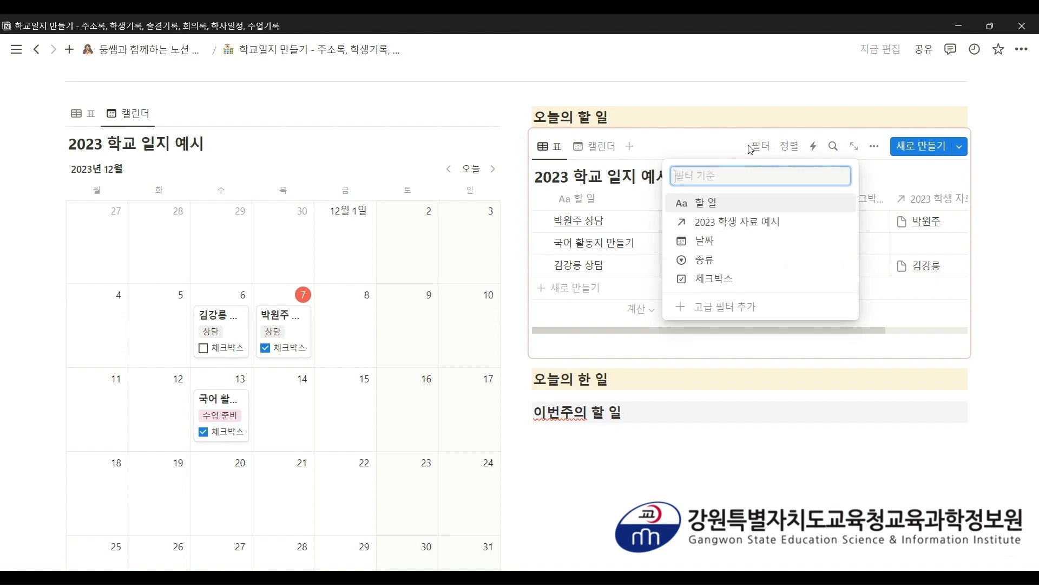
- Limit the 오늘의 할 일 table's date filter to today and untick the consultation row
left_click(756, 252)
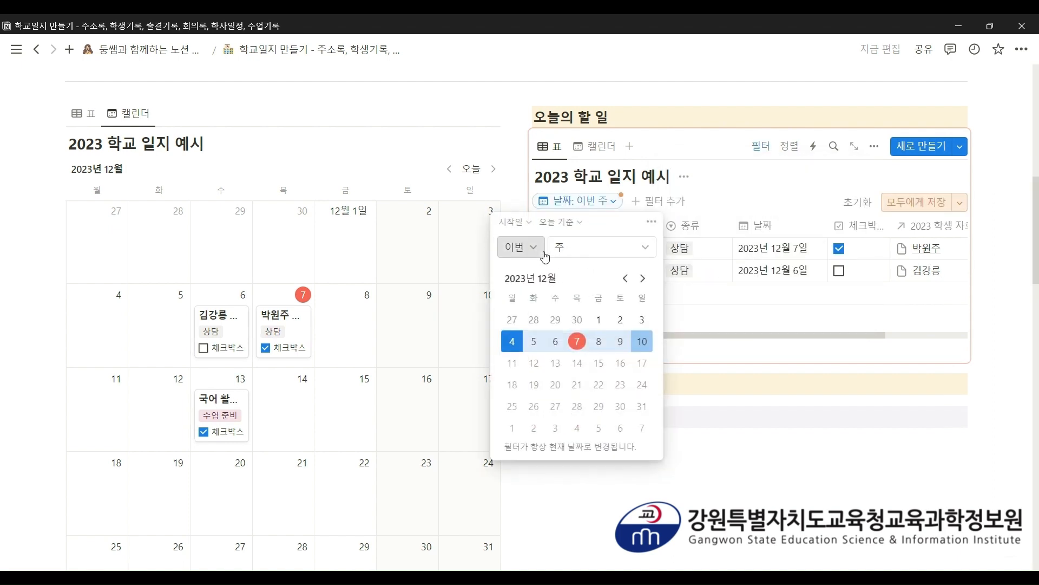
left_click(594, 255)
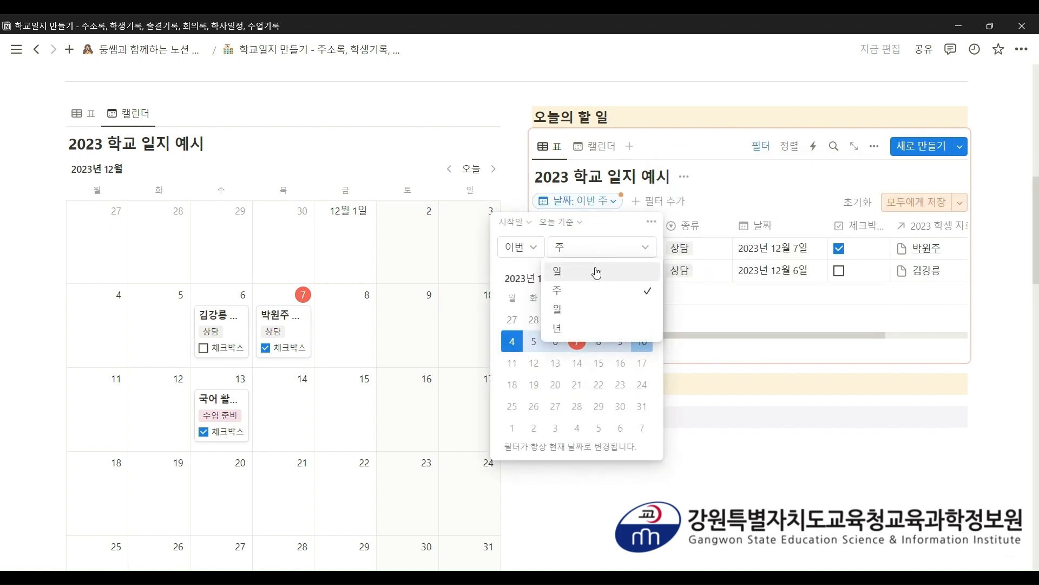
left_click(596, 272)
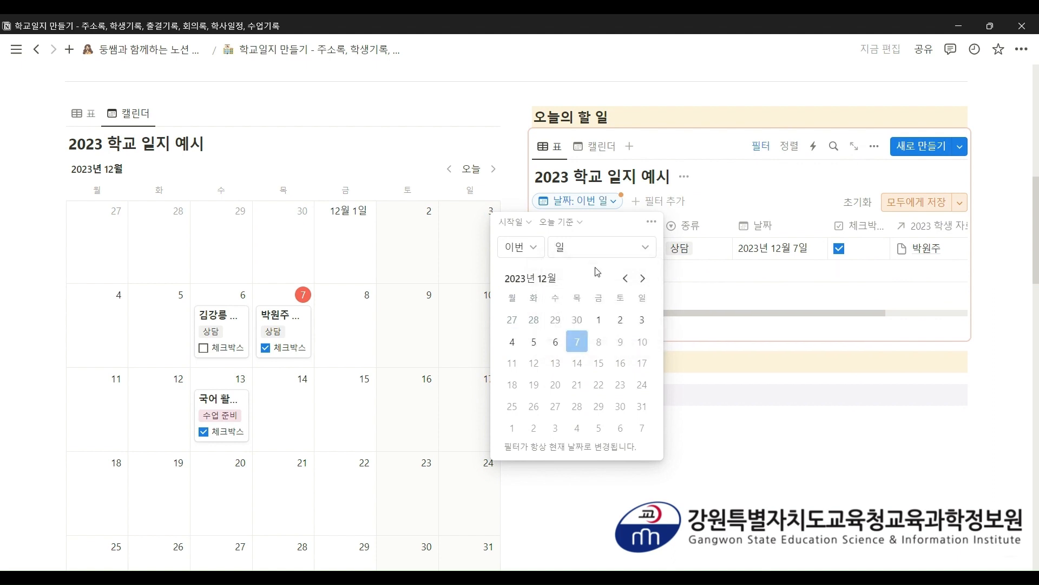
left_click(791, 177)
left_click(983, 281)
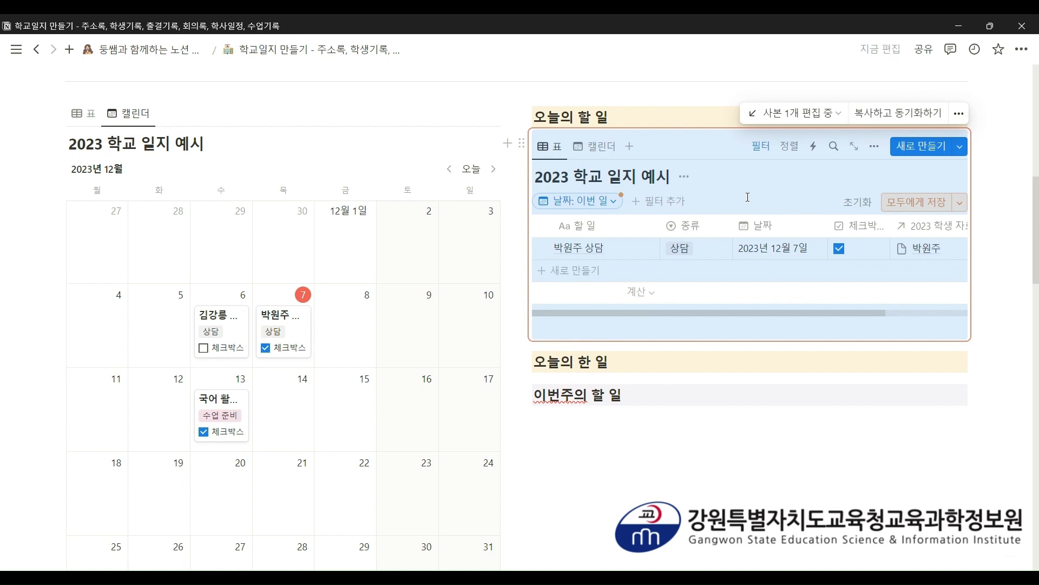
left_click(839, 249)
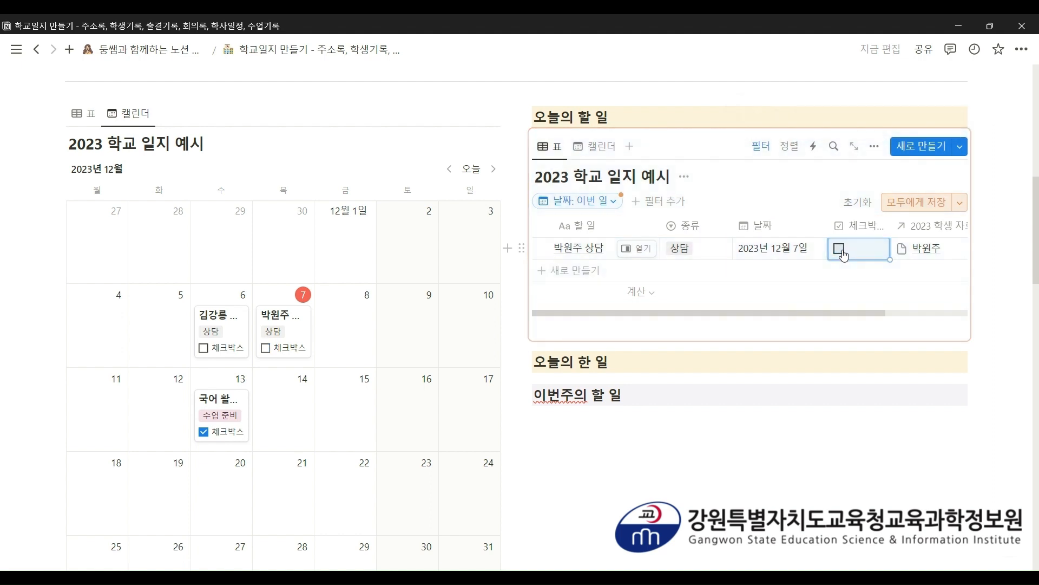
- Add a 체크박스 filter set to 체크 표시되지 않음, then hide the filter bar and database title
left_click(681, 211)
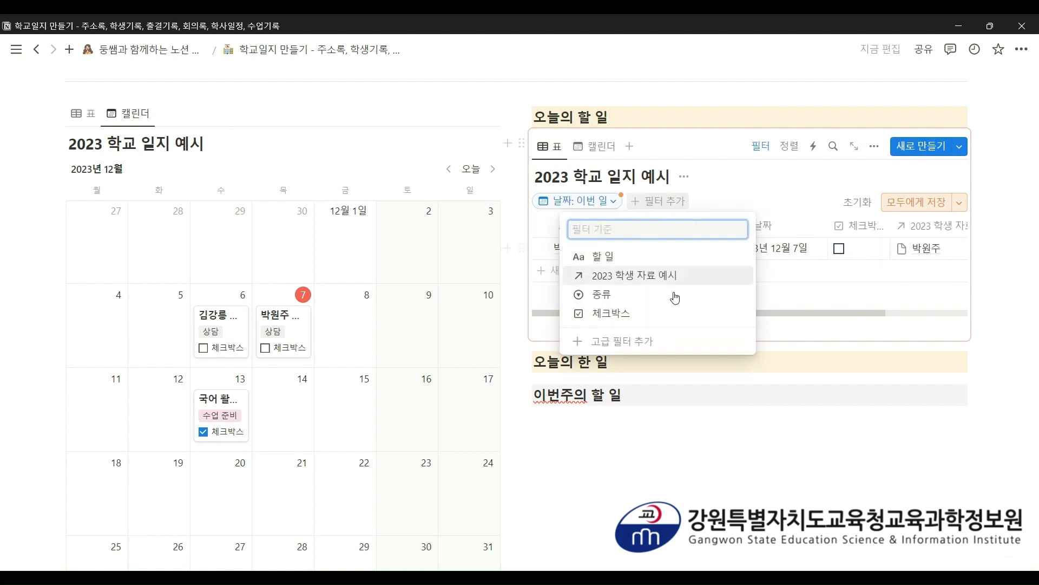
left_click(659, 314)
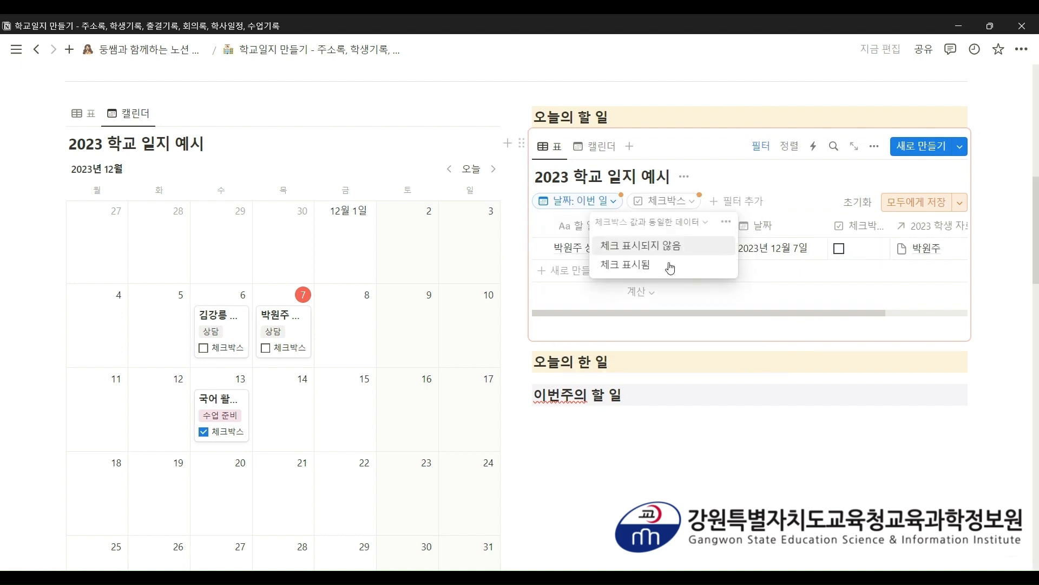
left_click(672, 257)
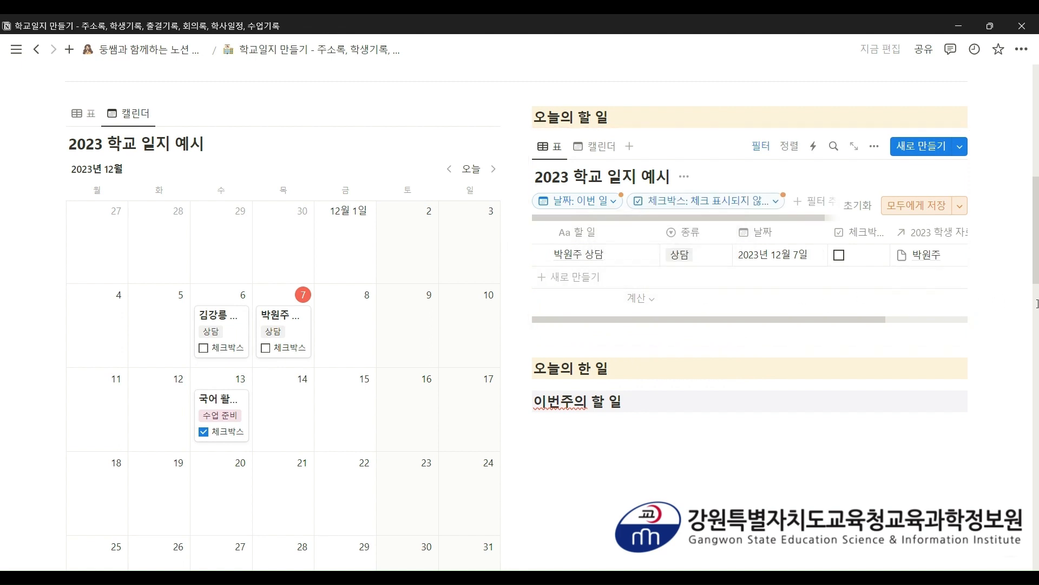
left_click(870, 318)
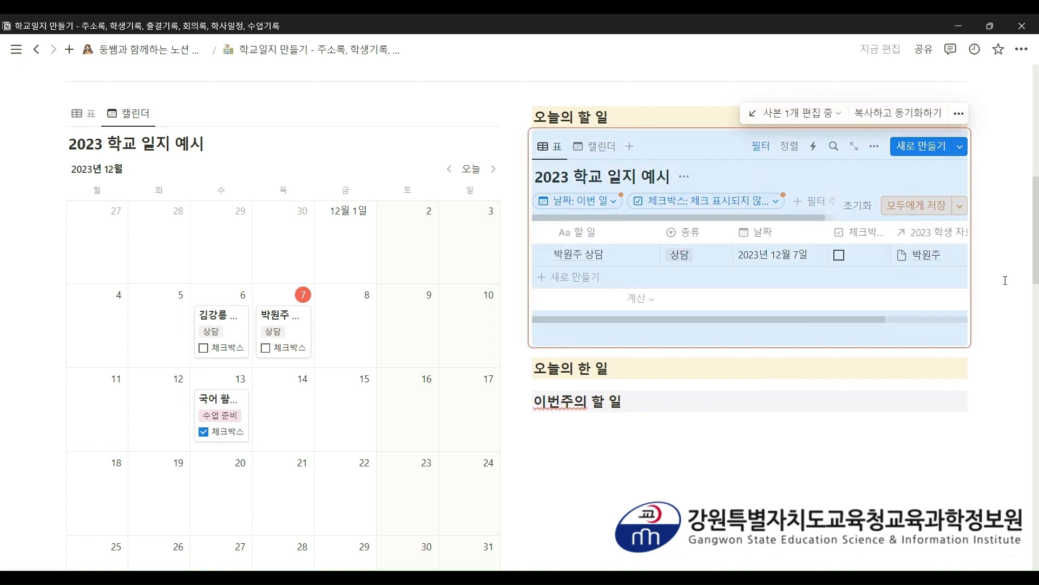
left_click(817, 173)
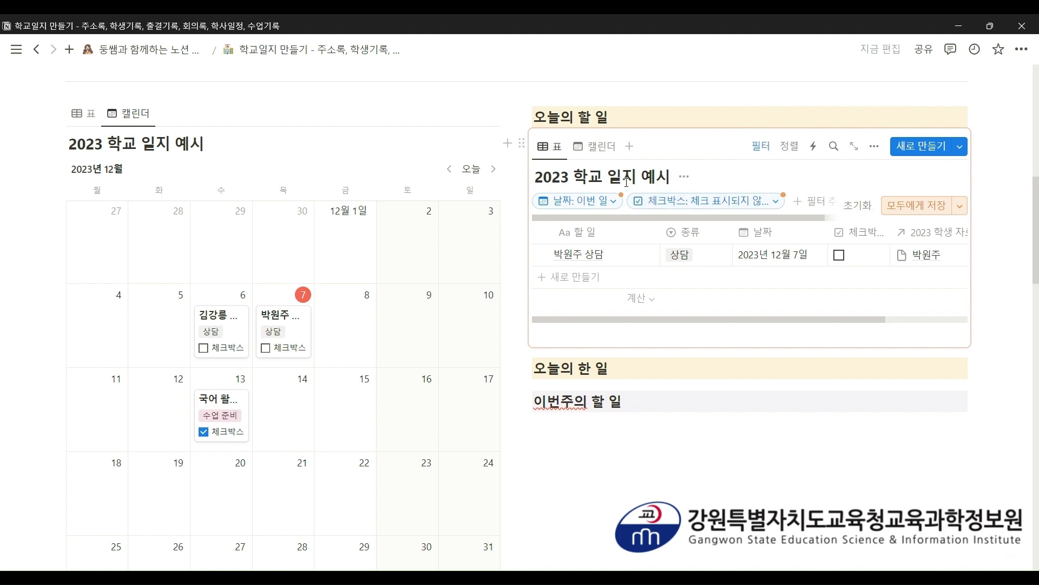
left_click(756, 152)
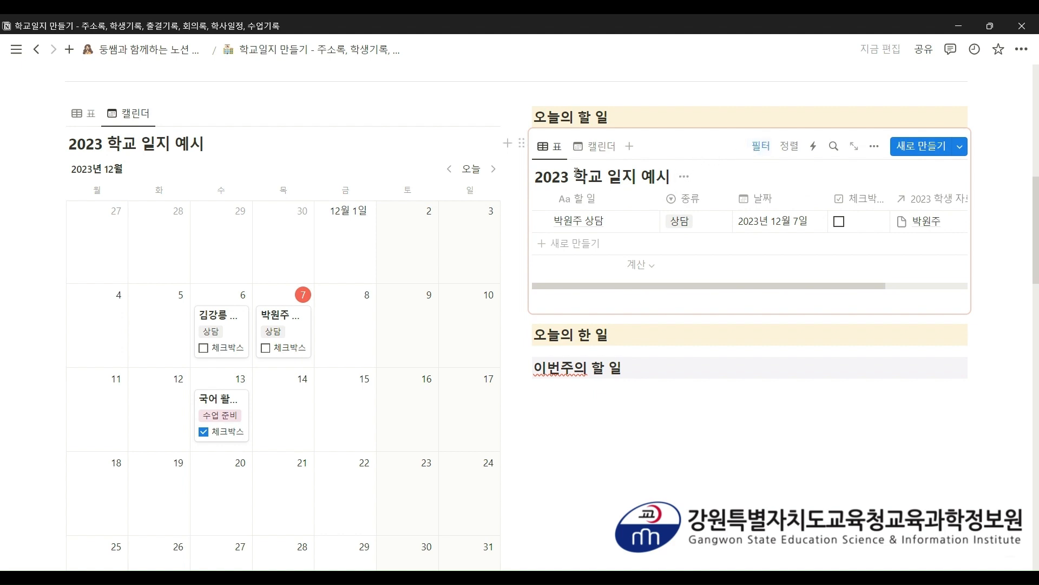
left_click(685, 179)
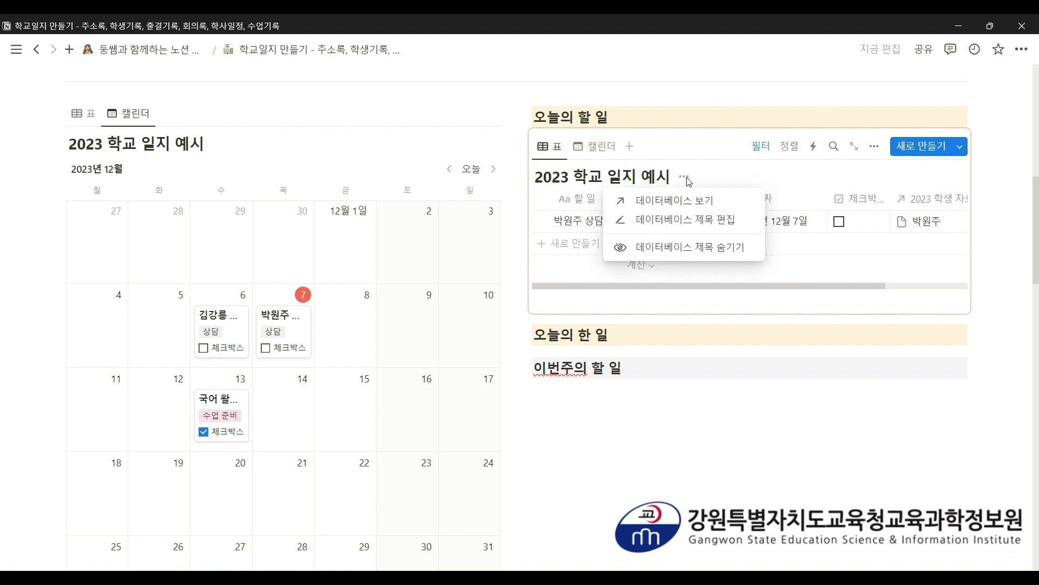
left_click(713, 250)
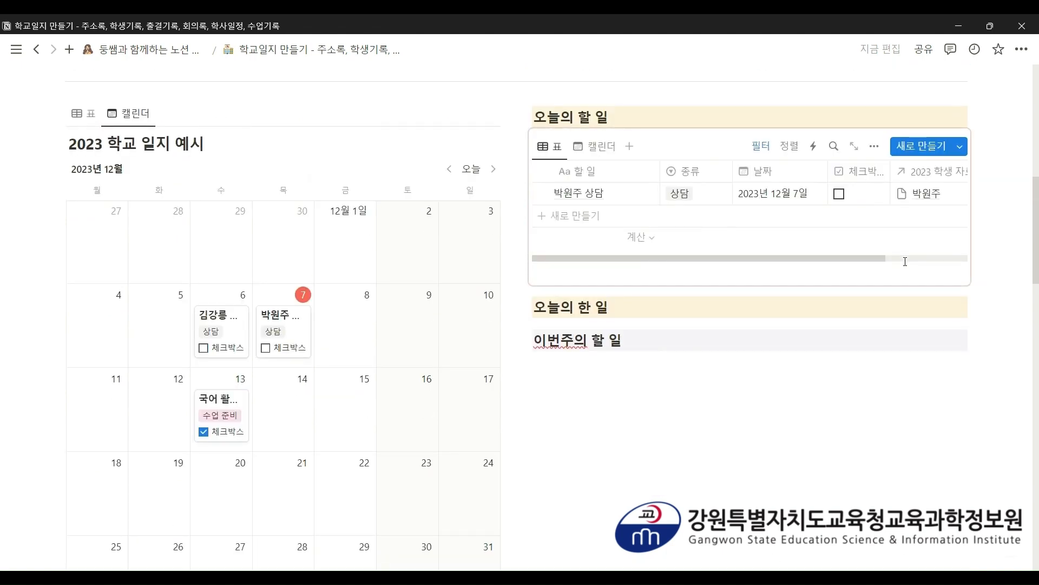
- Move the second synced calendar under 오늘의 한 일 and show it as a table
scroll(905, 262, "down", 5)
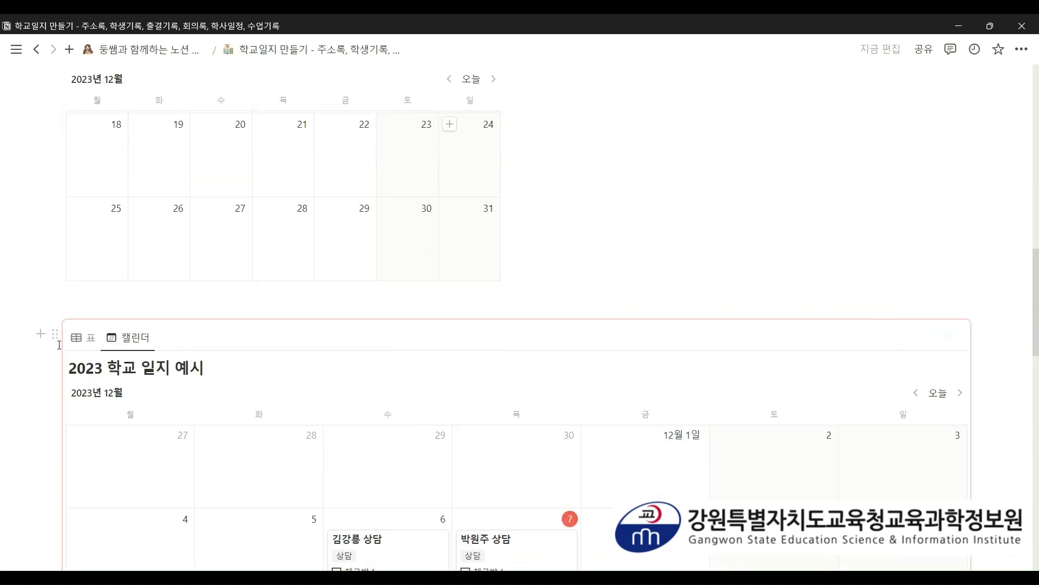
left_click_drag(55, 336, 547, 259)
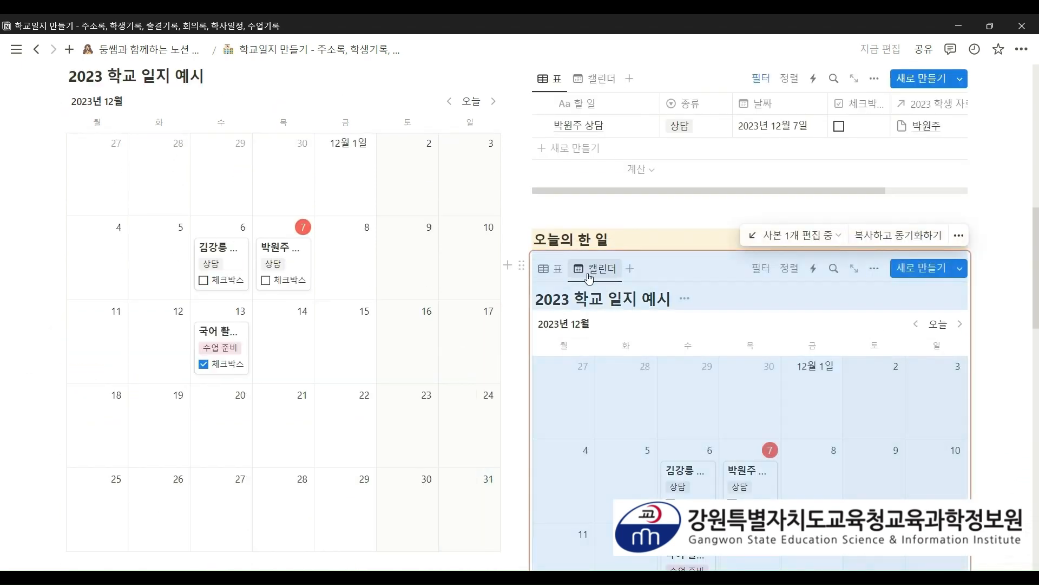
left_click(557, 276)
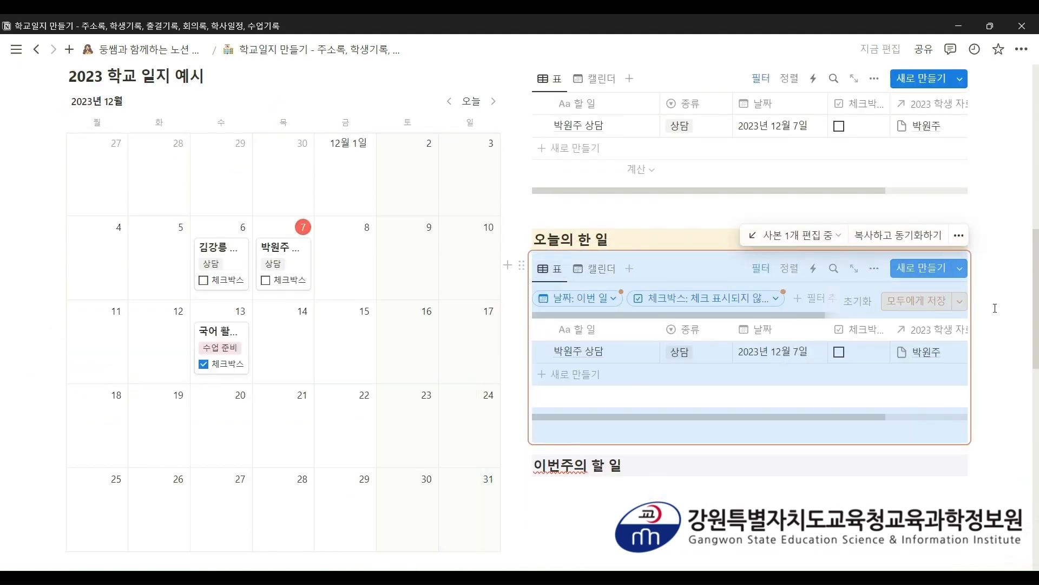
scroll(995, 308, "up", 2)
scroll(995, 309, "down", 2)
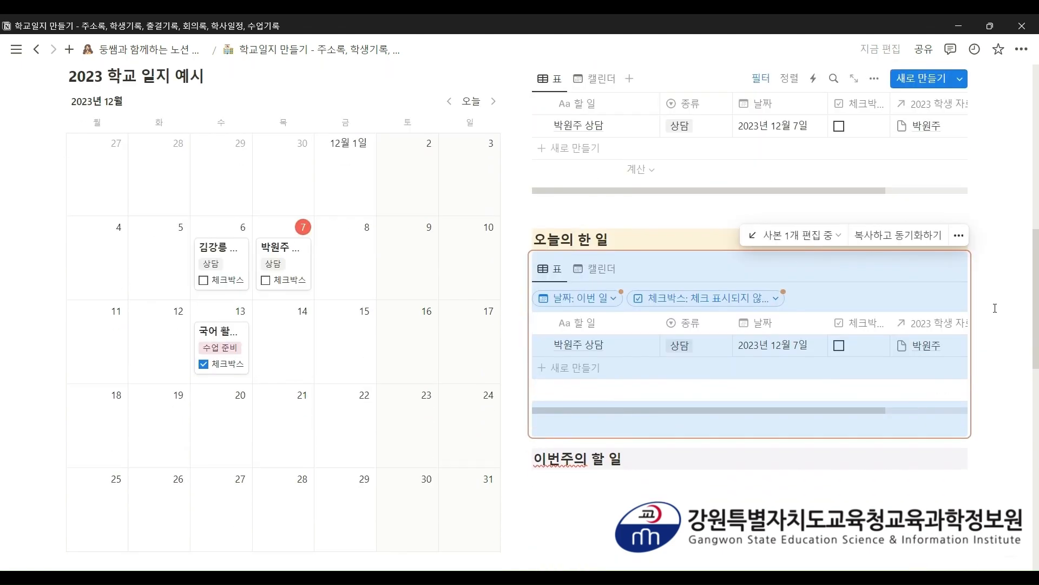
left_click(1019, 308)
- Set its 체크박스 filter to 체크 표시됨 and hide the filter bar, leaving the consultation row unchecked
scroll(704, 335, "up", 2)
left_click(752, 374)
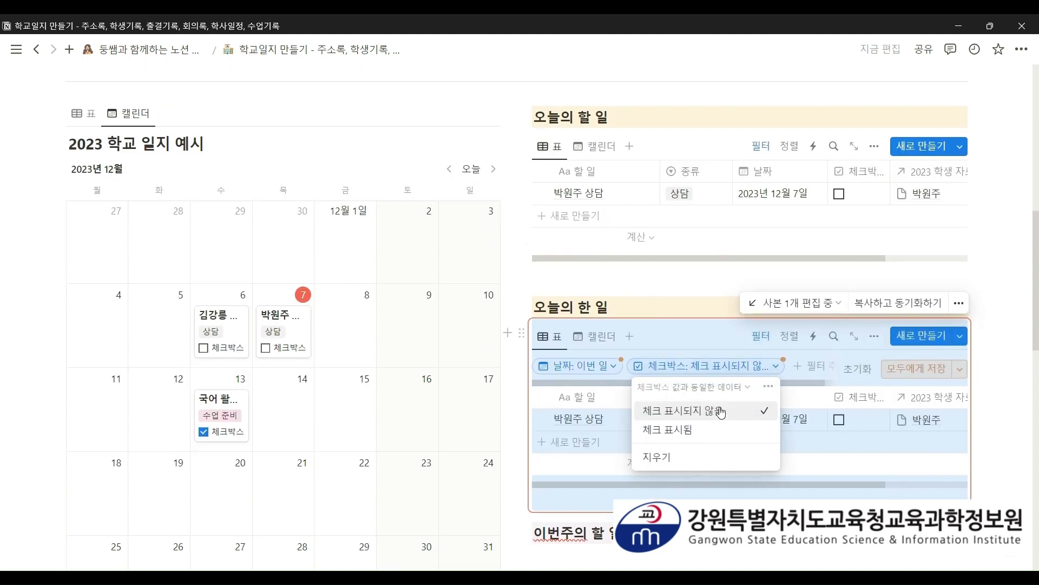
left_click(709, 427)
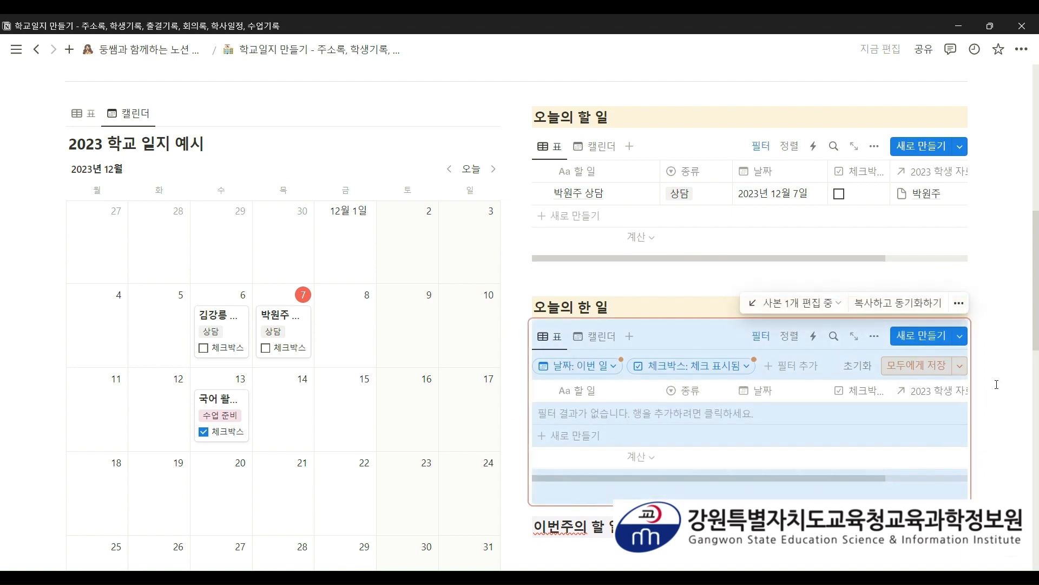
scroll(981, 274, "down", 2)
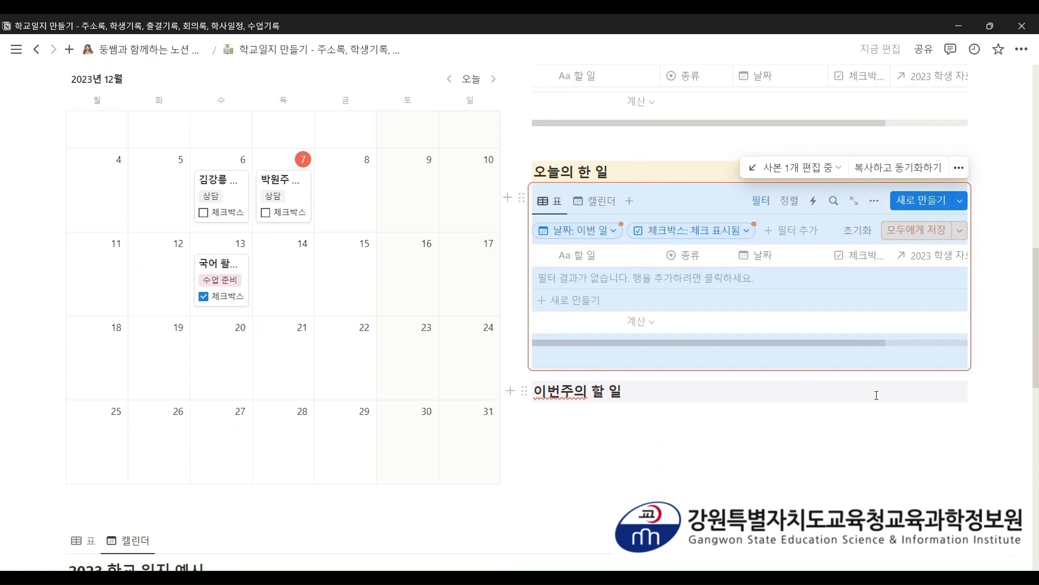
scroll(783, 456, "up", 2)
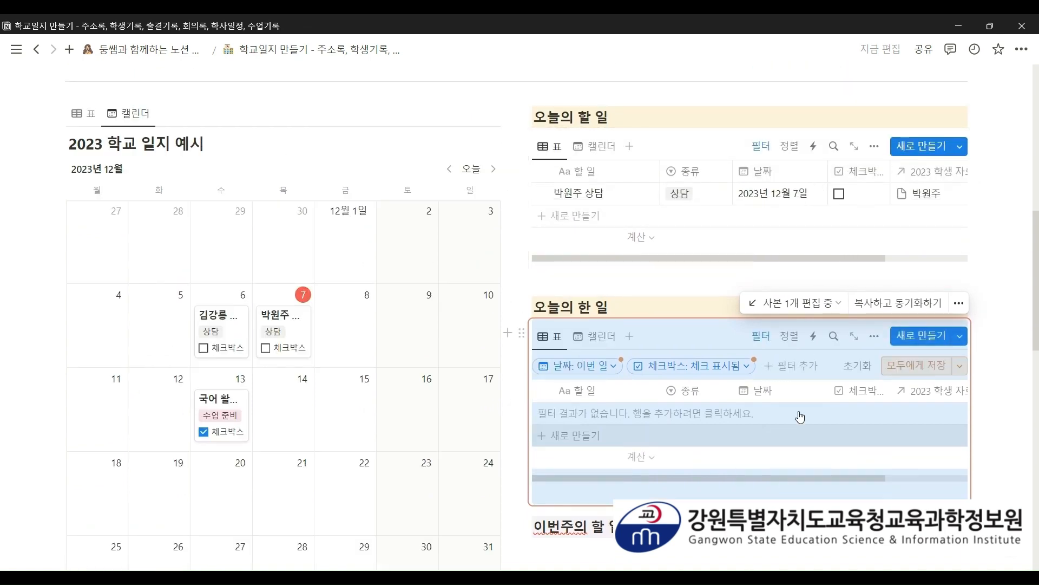
left_click(761, 336)
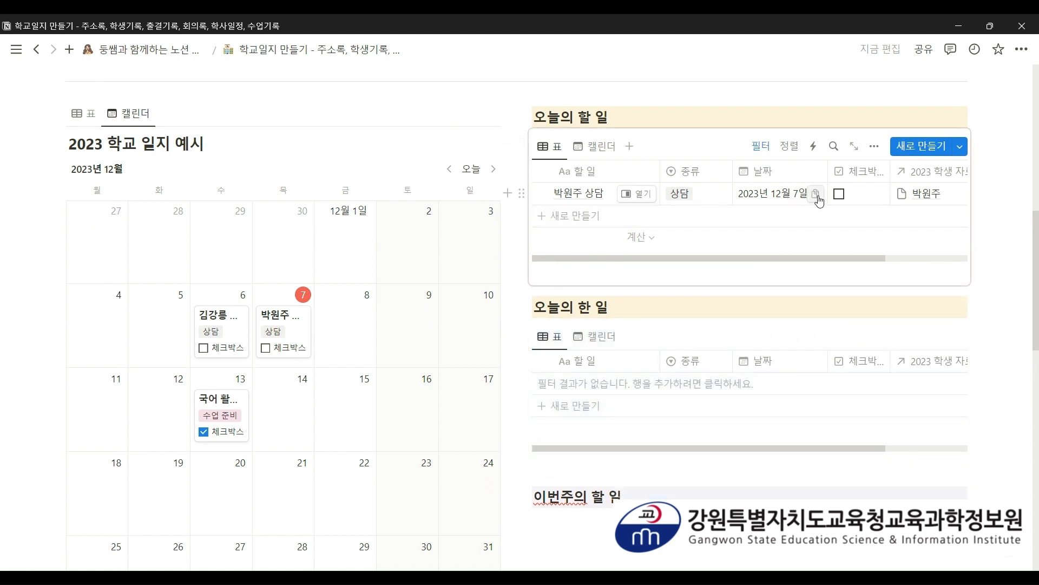
left_click(840, 194)
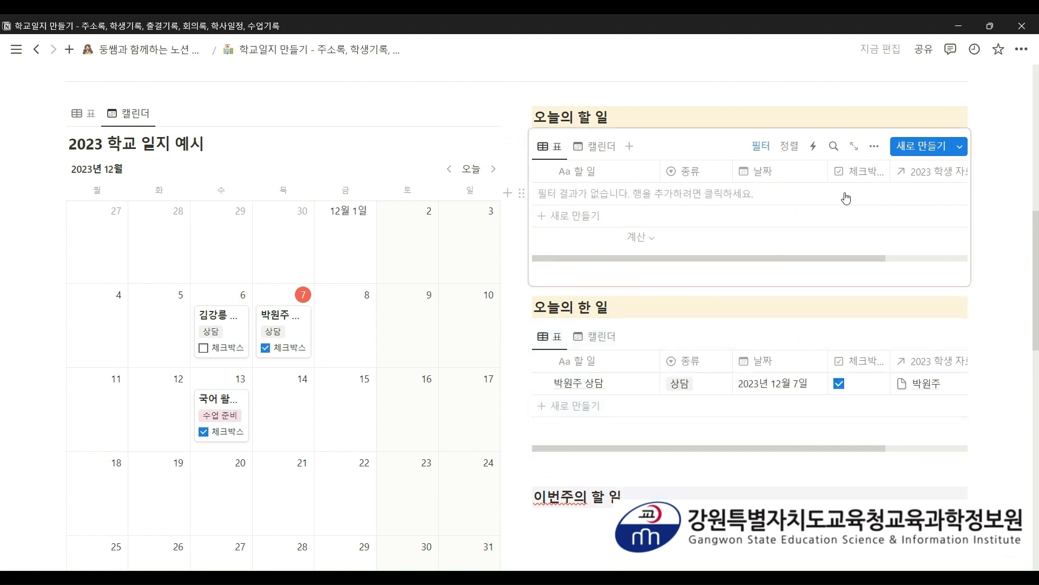
left_click(840, 384)
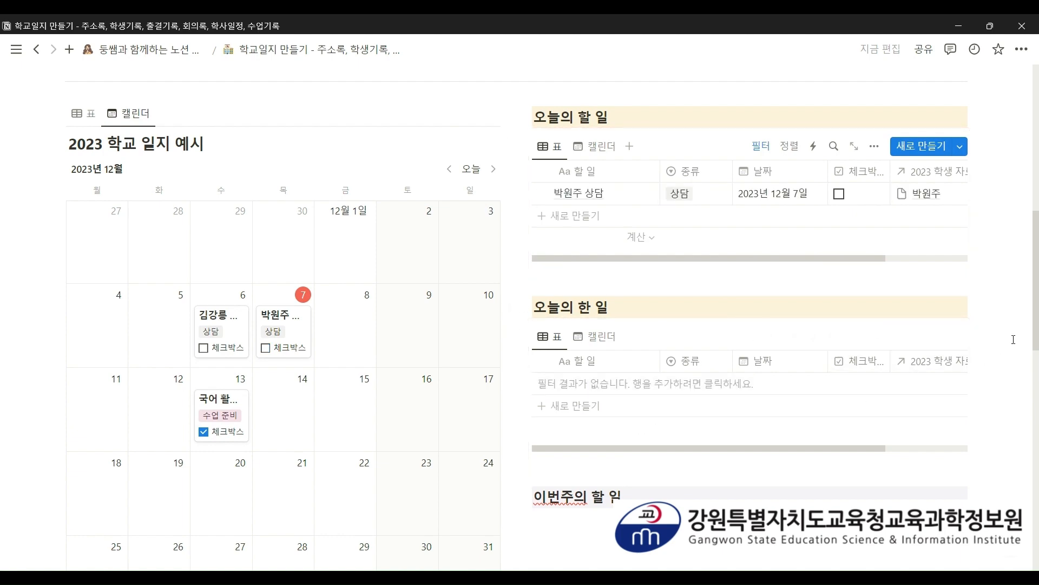
scroll(1013, 340, "down", 6)
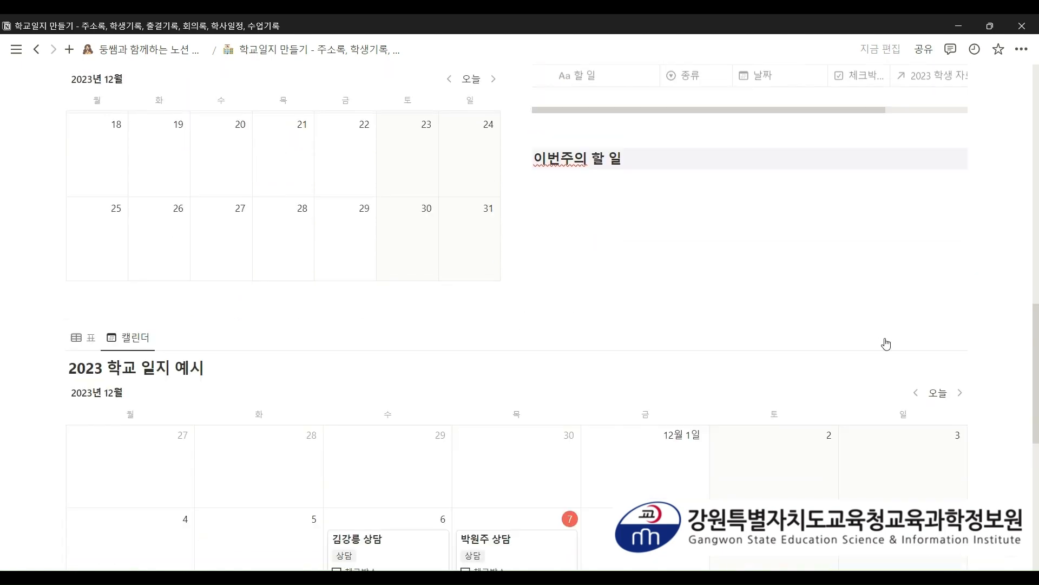
- Move the last calendar under 이번주의 할 일, show it as a table, and widen its date filter to this week
left_click_drag(54, 337, 588, 330)
left_click(553, 323)
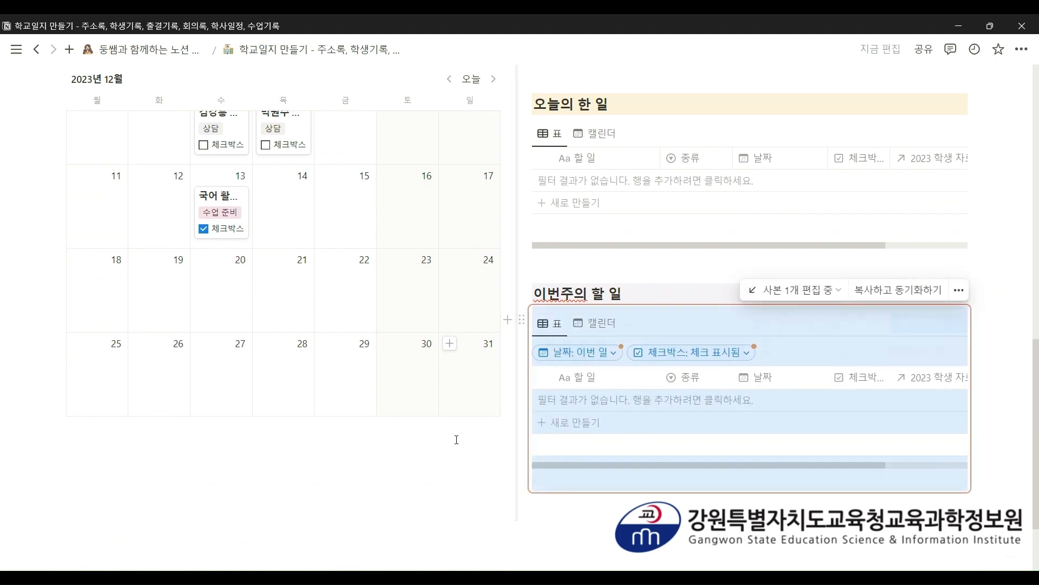
left_click(388, 485)
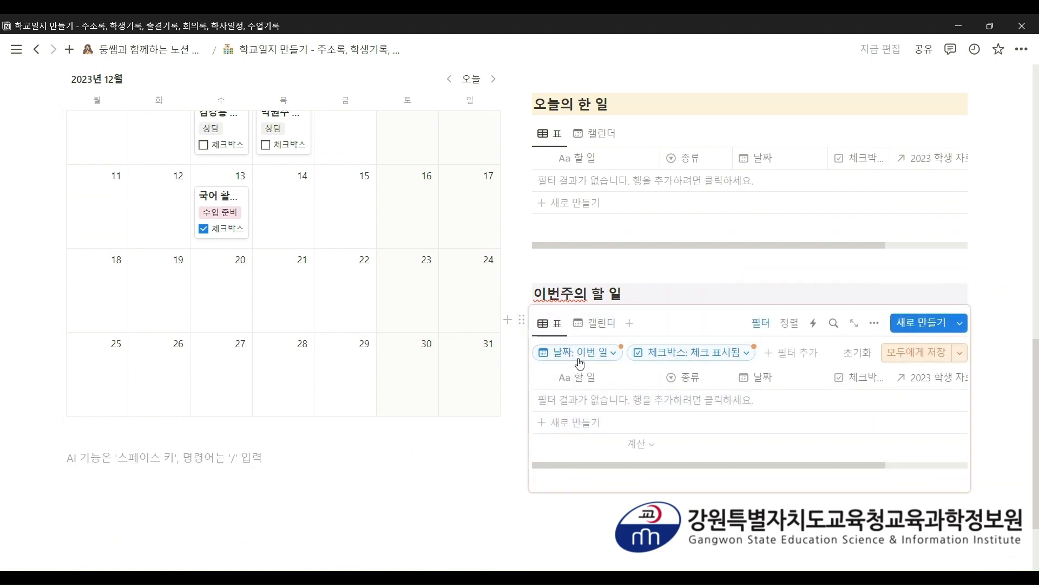
left_click(578, 354)
left_click(597, 137)
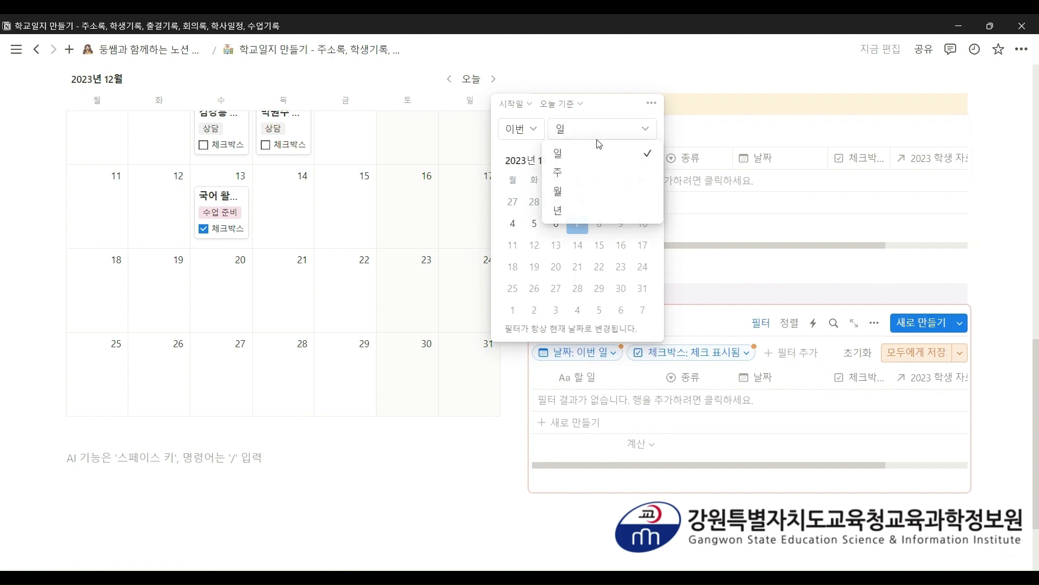
left_click(597, 171)
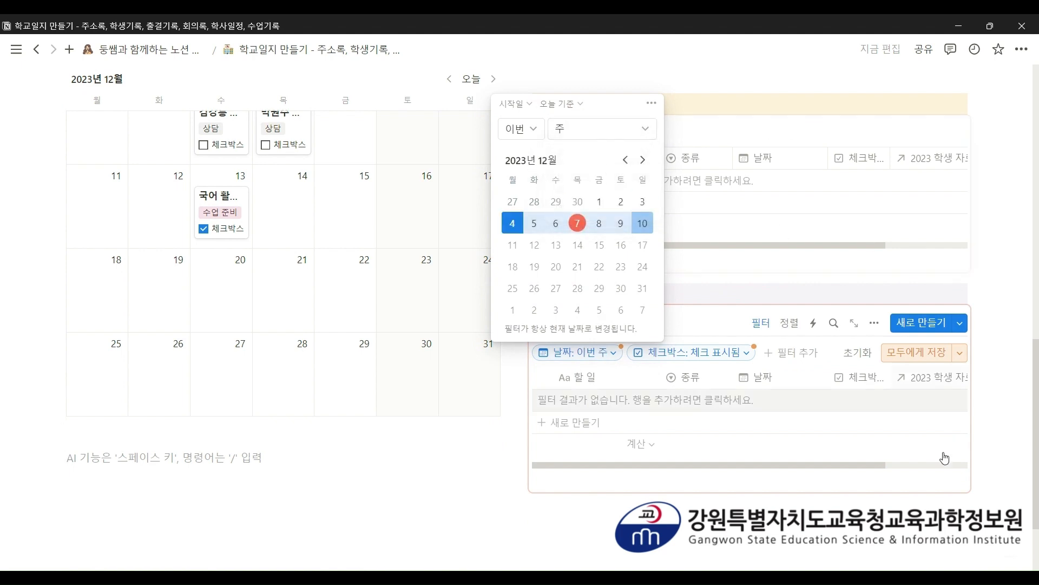
scroll(940, 459, "down", 1)
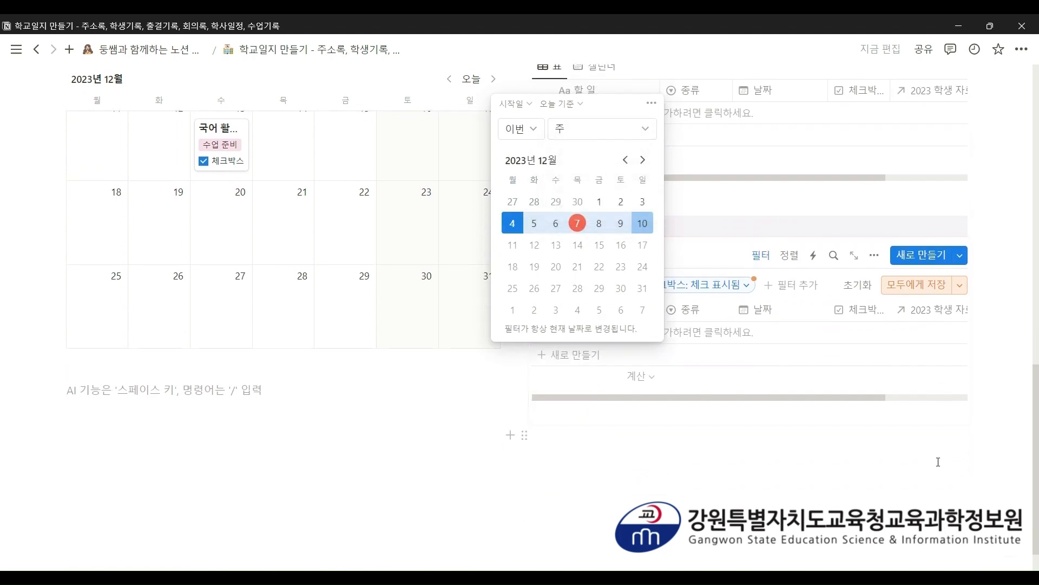
left_click(887, 495)
scroll(887, 495, "up", 1)
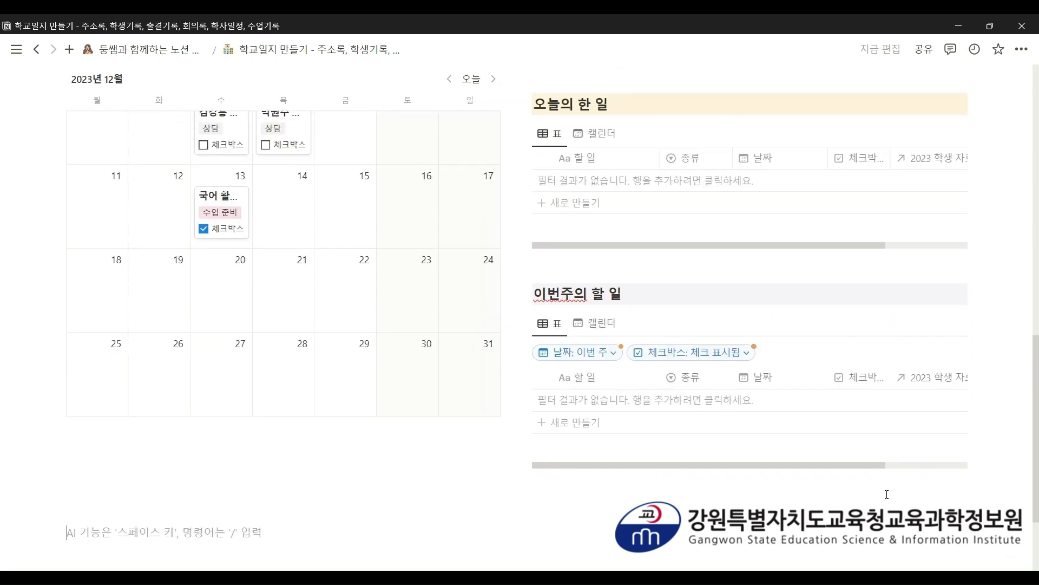
- Set its checkbox filter to 체크 표시되지 않음 and hide the filter bar
left_click(734, 361)
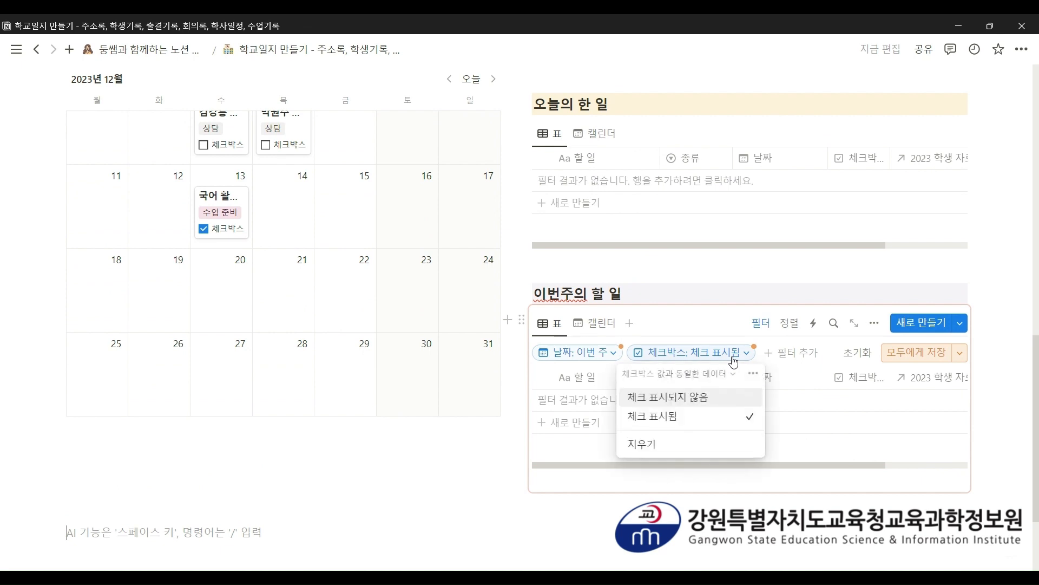
left_click(702, 399)
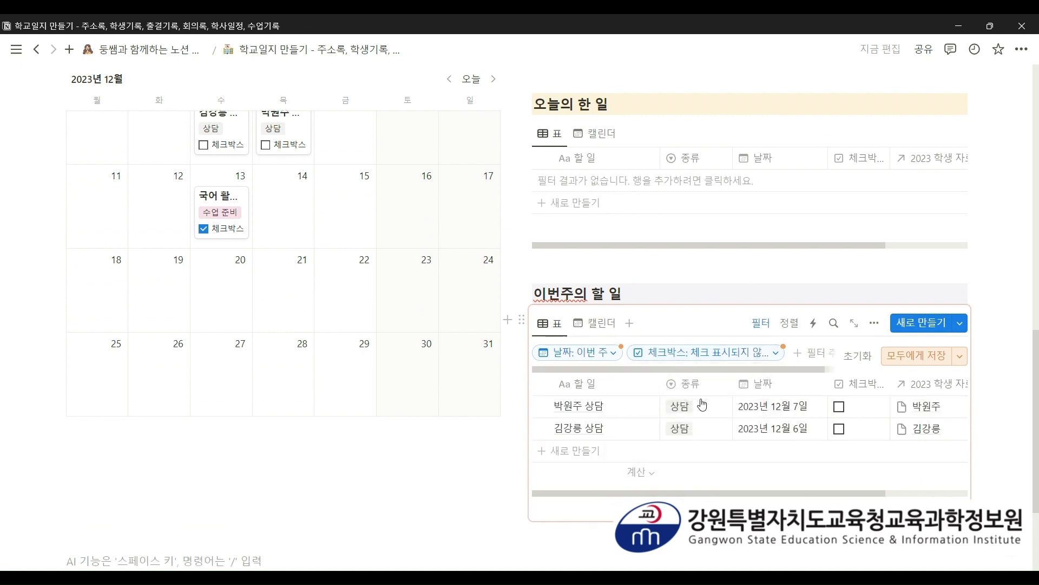
left_click(758, 324)
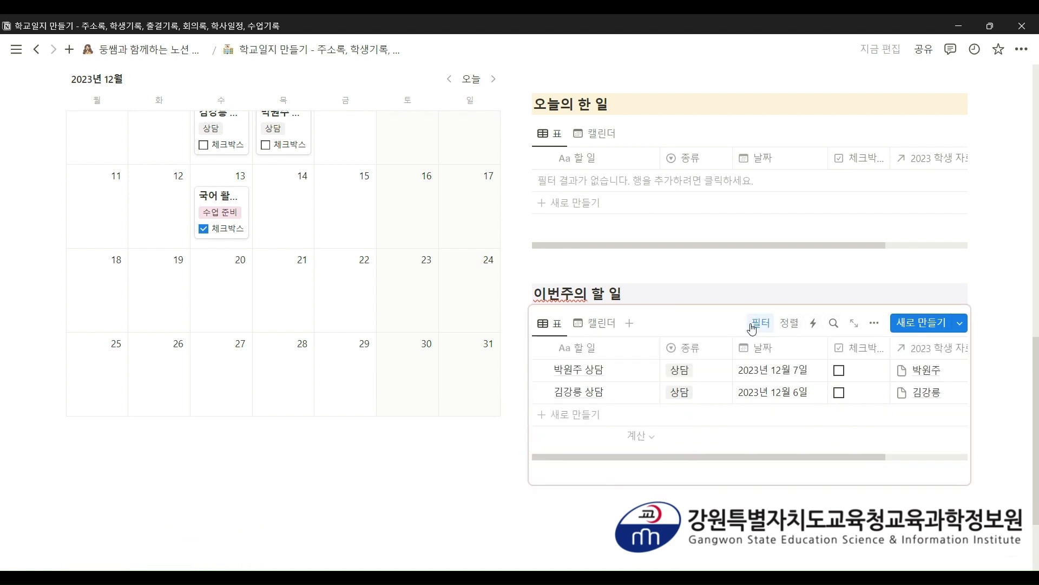
left_click(1022, 410)
left_click(1021, 410)
left_click(1022, 410)
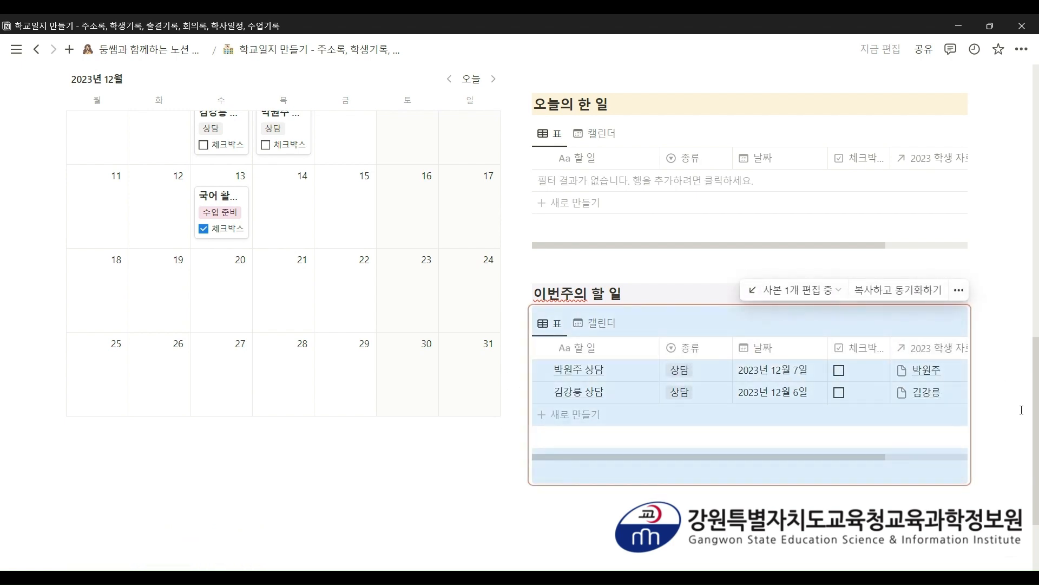
left_click(68, 525)
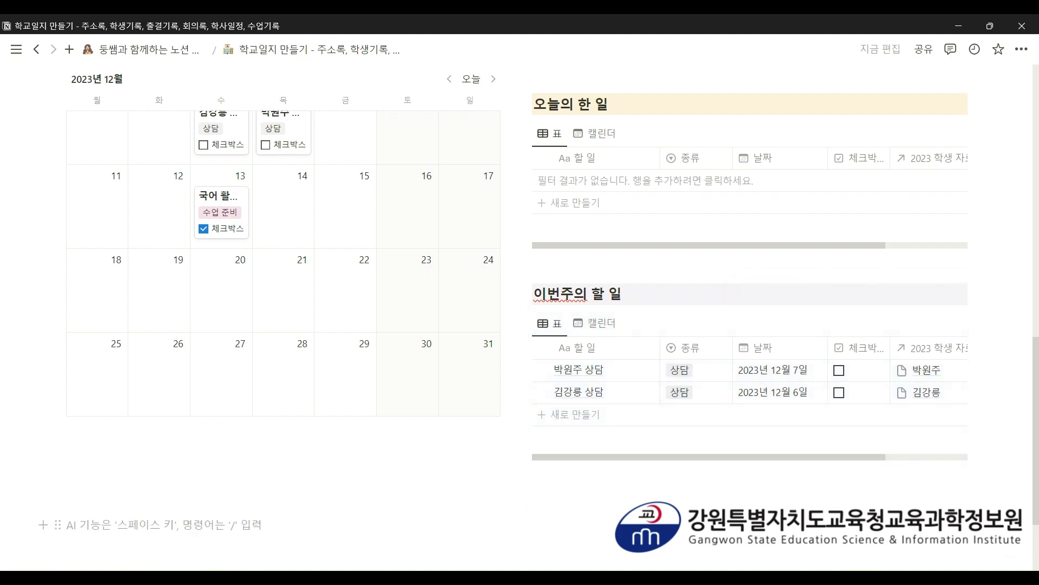
scroll(747, 303, "up", 2)
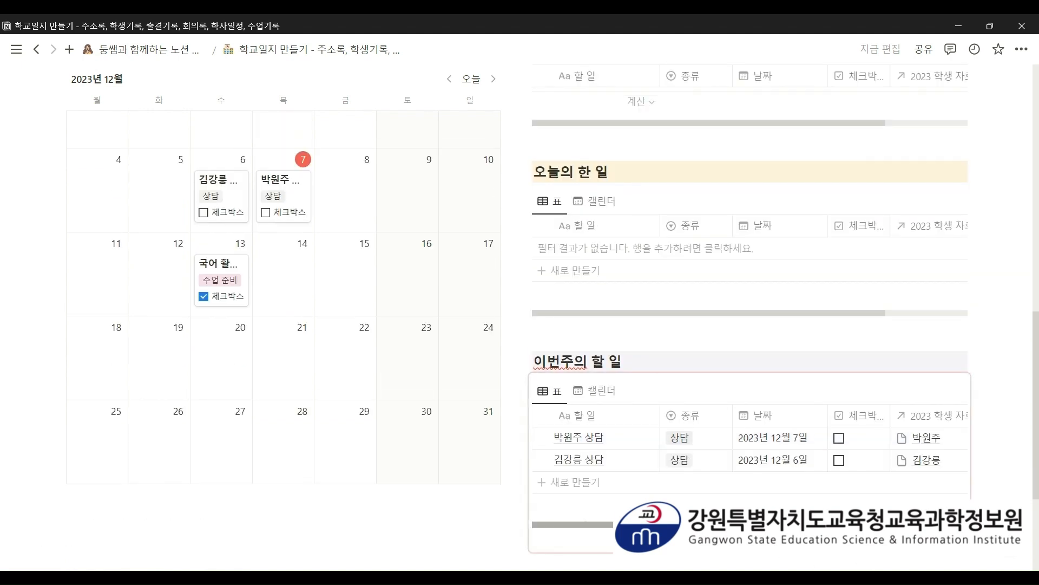
- On the calendar, move a consultation from December 6 to December 7 and 국어 활동지 만들기 from the 13th to the 8th
scroll(747, 303, "down", 2)
scroll(233, 321, "up", 3)
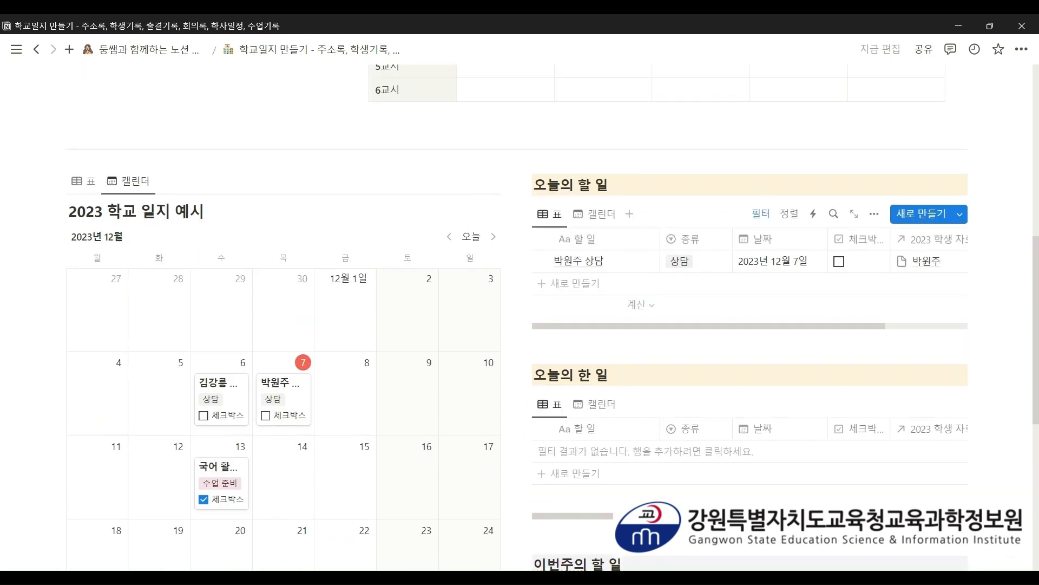
scroll(233, 322, "down", 2)
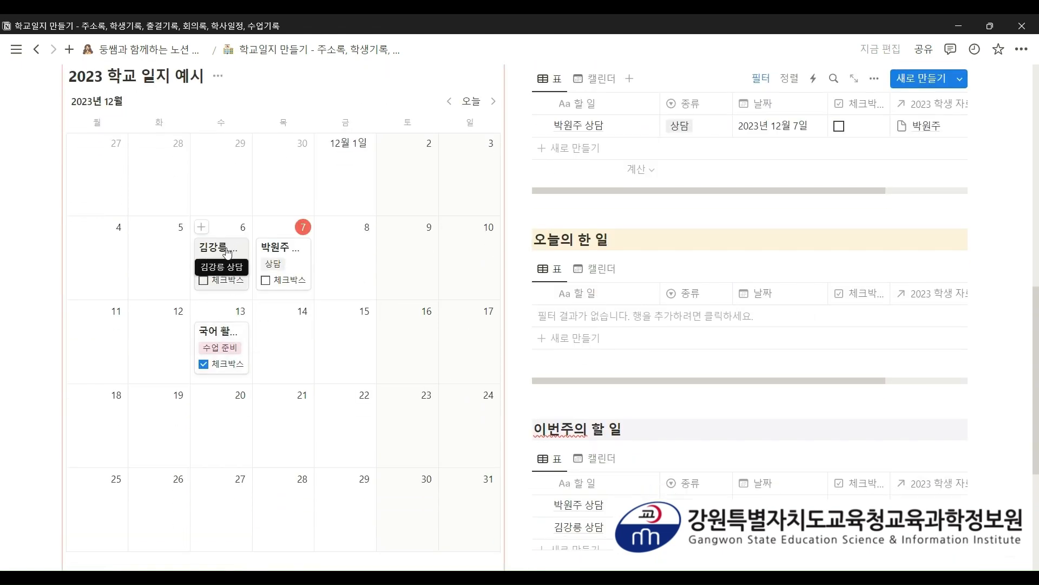
left_click_drag(217, 254, 291, 289)
left_click_drag(230, 385, 392, 261)
- Check off one of today's consultations, preview 국어 활동지 만들기, then mark it done from this week's list
scroll(401, 344, "up", 1)
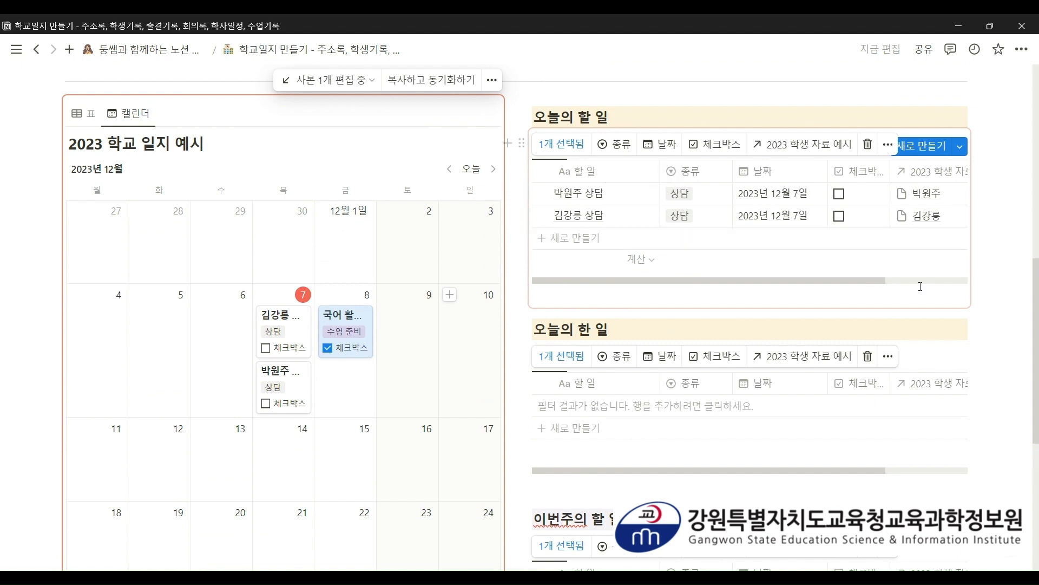
left_click(840, 193)
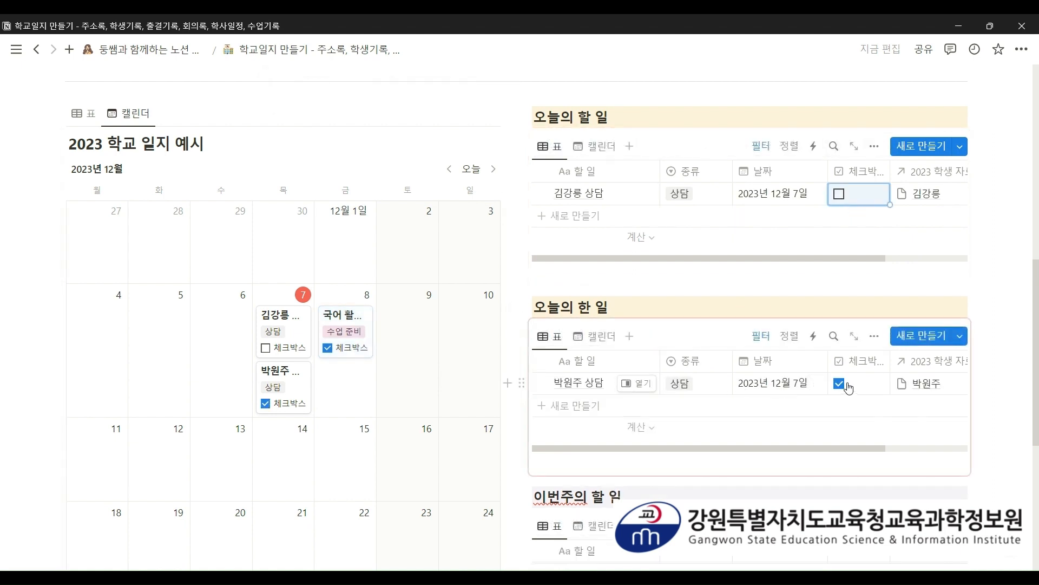
scroll(848, 388, "down", 2)
left_click(339, 281)
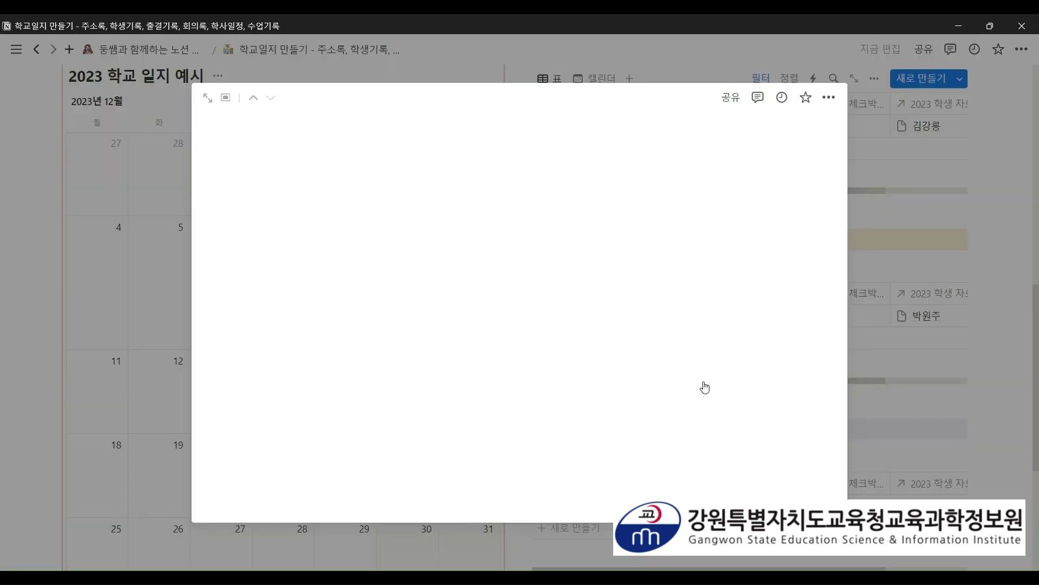
left_click(999, 269)
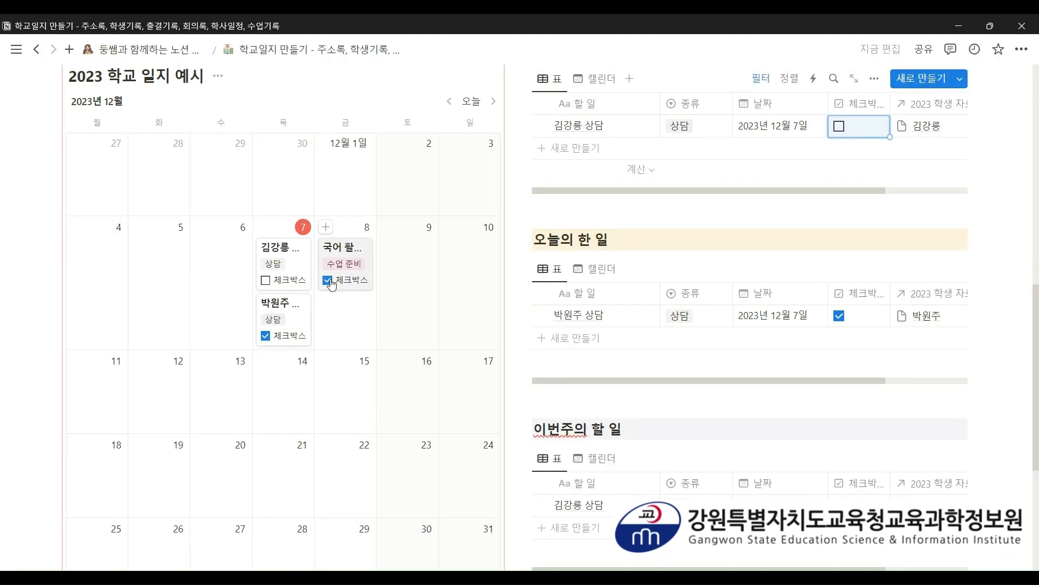
left_click(328, 281)
scroll(390, 228, "down", 2)
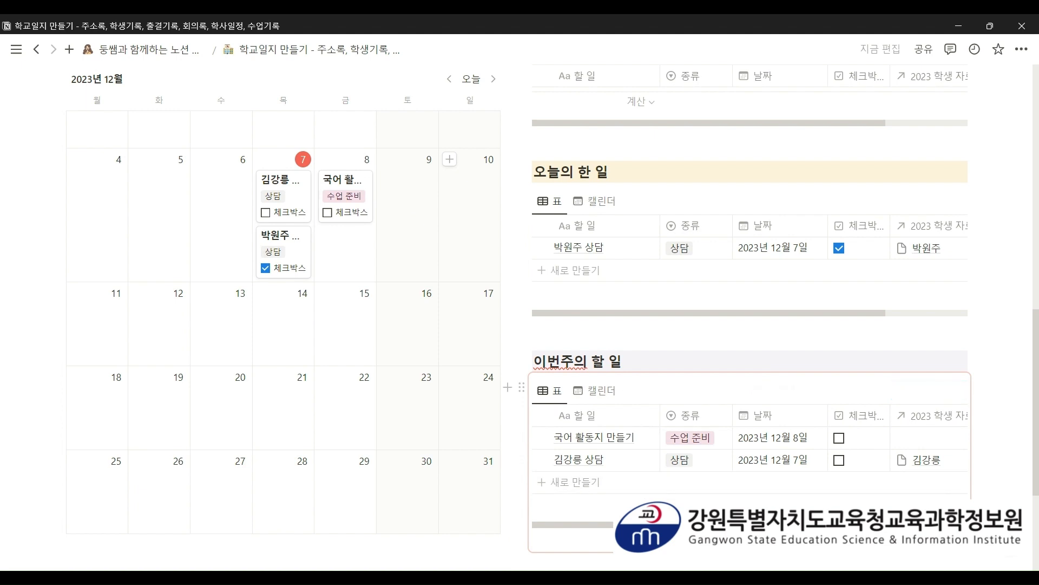
left_click(839, 438)
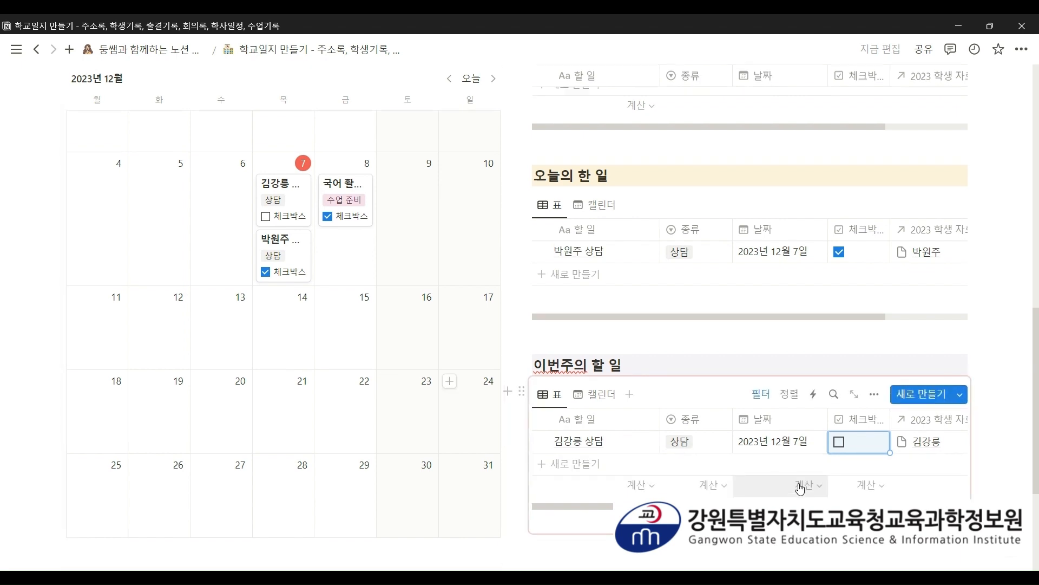
scroll(800, 489, "up", 3)
scroll(801, 489, "down", 4)
scroll(800, 489, "down", 1)
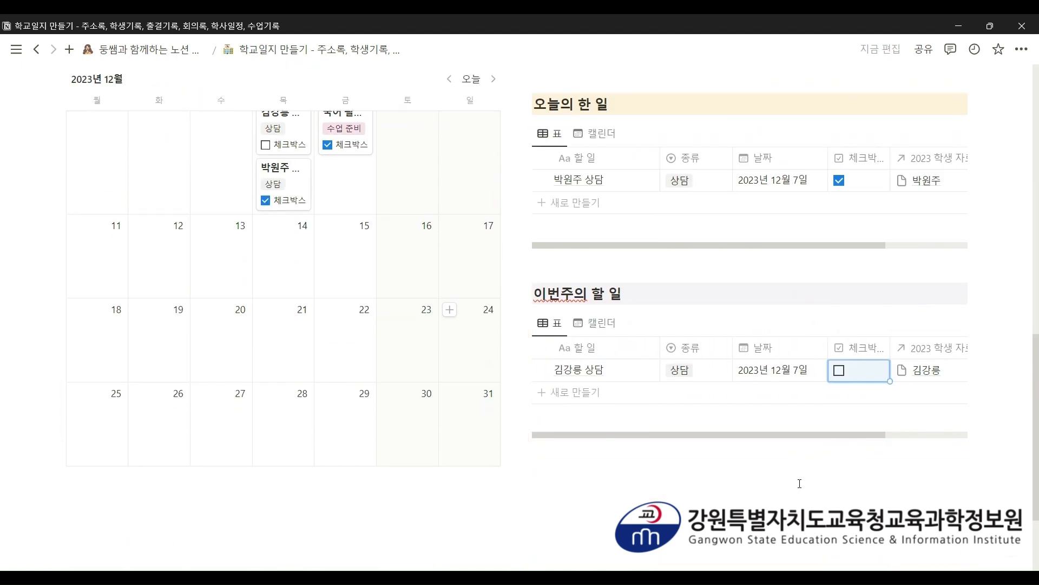
scroll(800, 484, "up", 4)
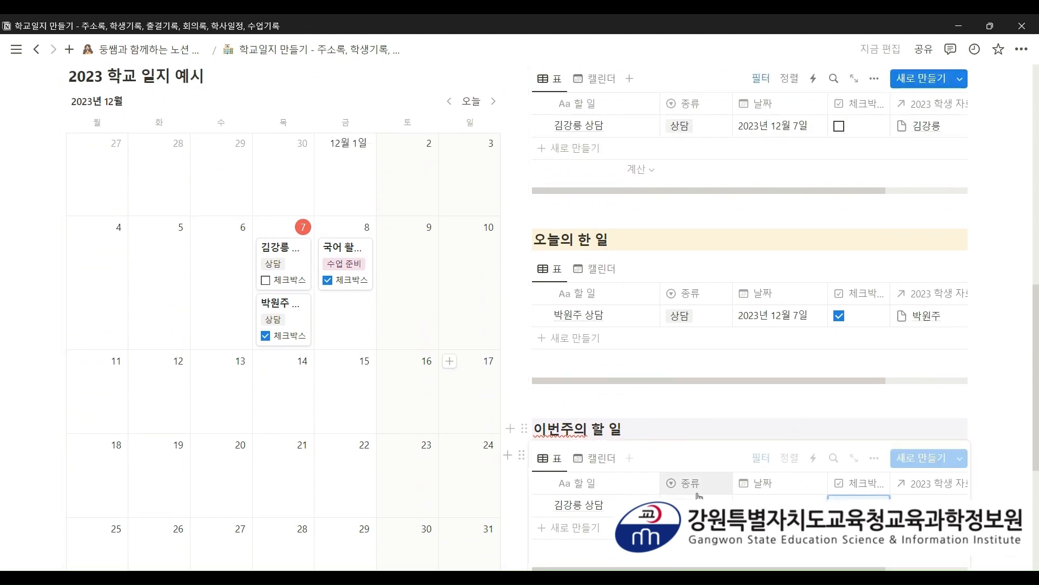
scroll(704, 324, "up", 3)
scroll(595, 303, "down", 3)
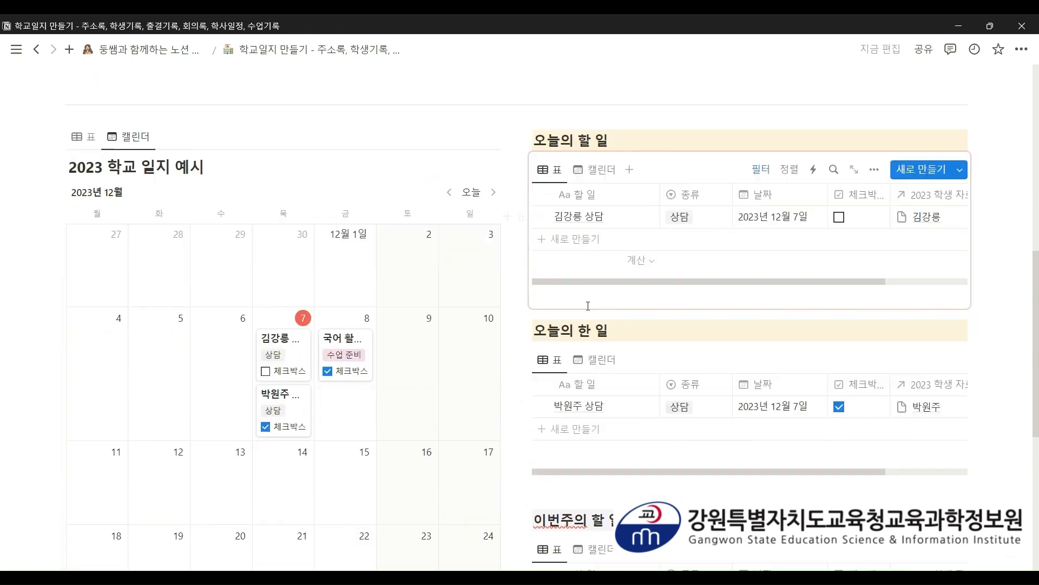
scroll(701, 313, "down", 1)
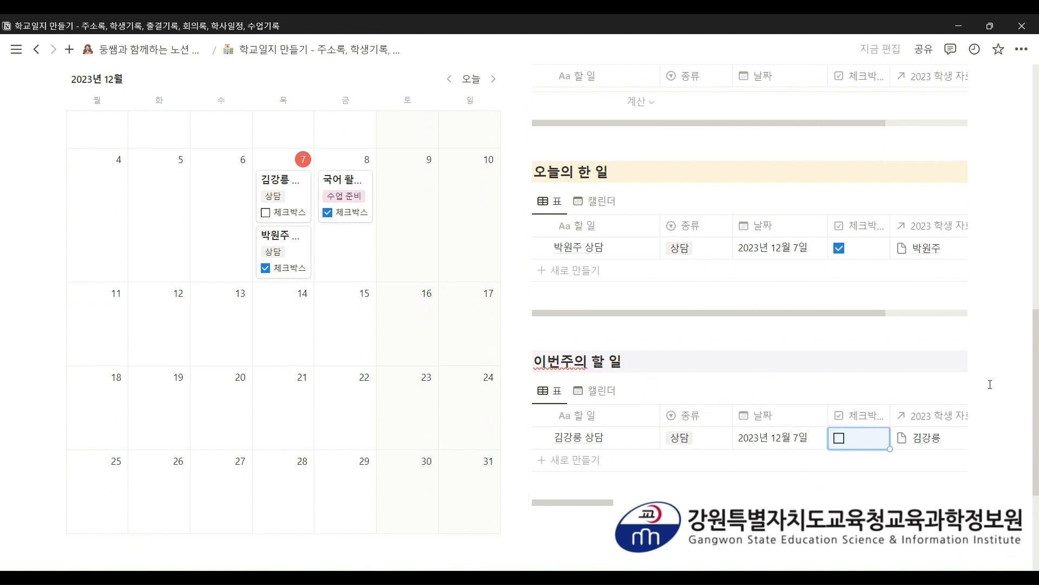
scroll(990, 385, "up", 3)
scroll(990, 384, "up", 3)
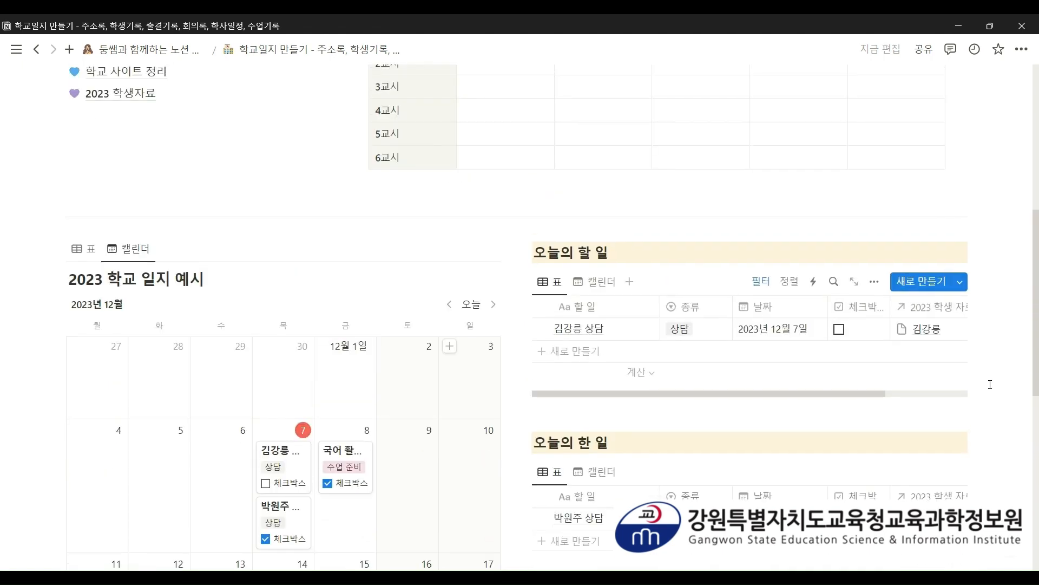
scroll(990, 384, "down", 2)
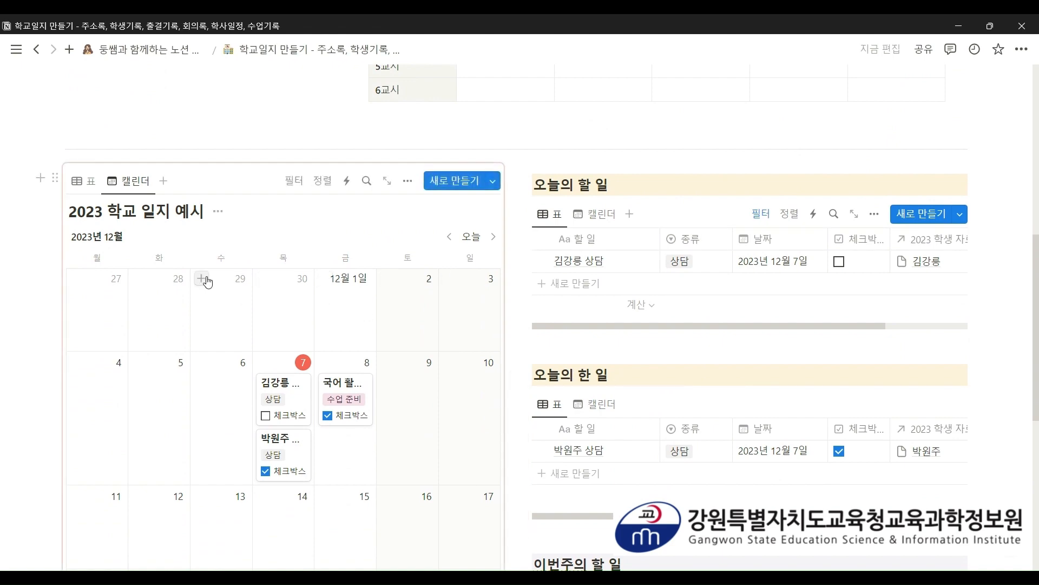
scroll(682, 336, "down", 1)
scroll(682, 337, "down", 3)
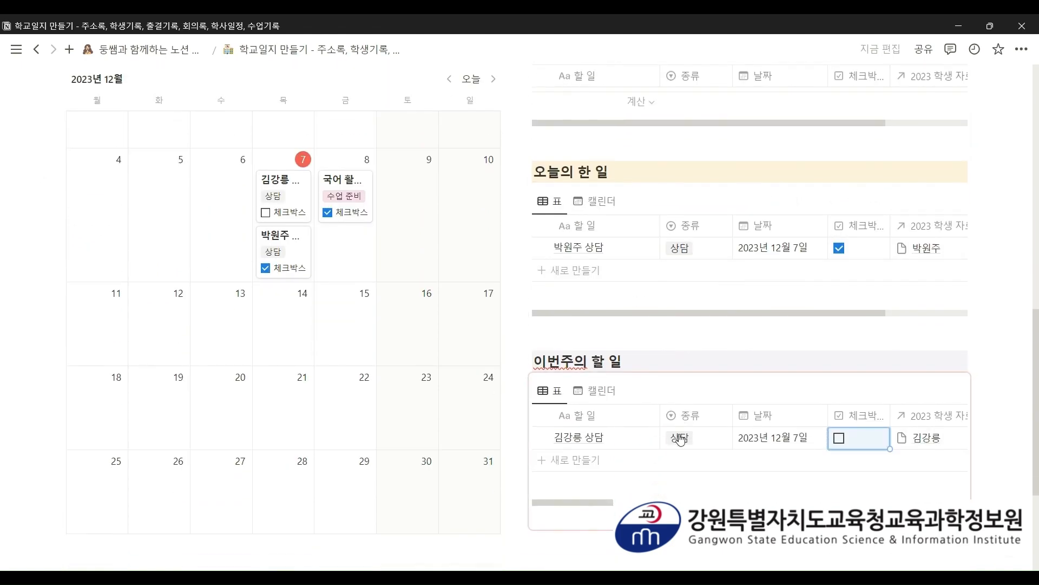
scroll(682, 439, "up", 3)
scroll(558, 432, "down", 3)
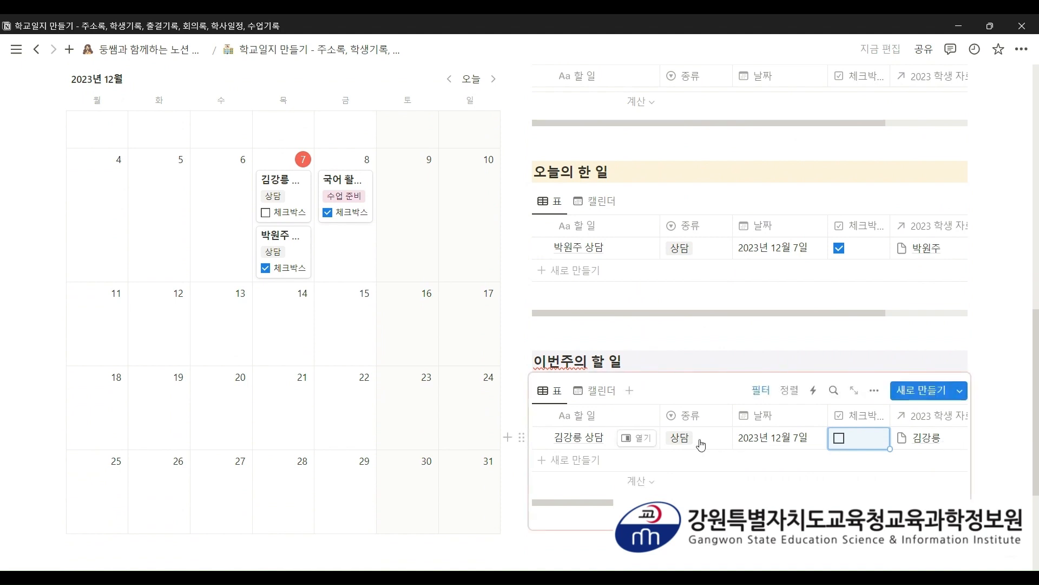
scroll(444, 430, "up", 4)
scroll(442, 428, "up", 3)
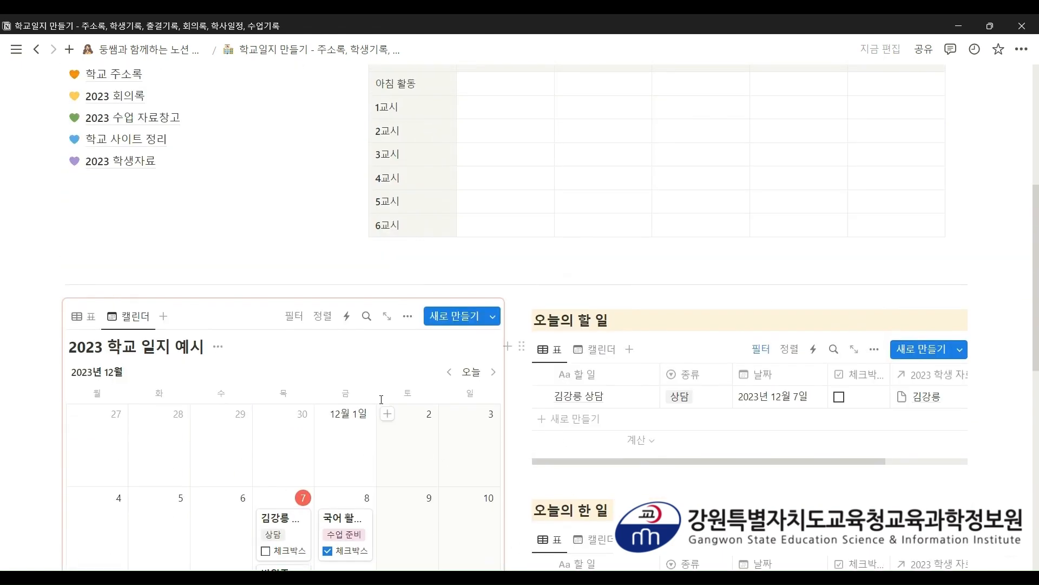
scroll(215, 323, "down", 1)
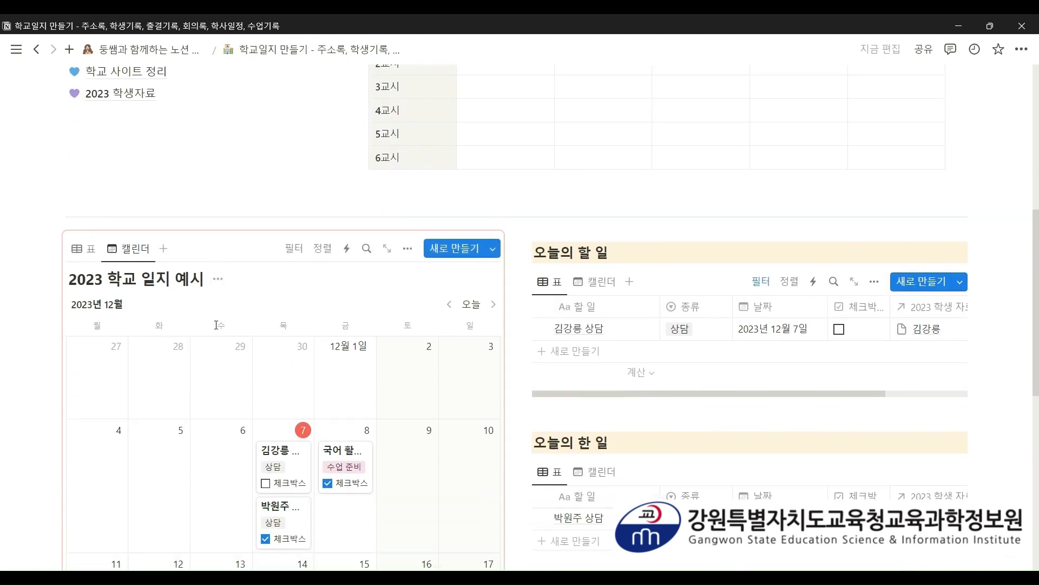
scroll(197, 308, "down", 2)
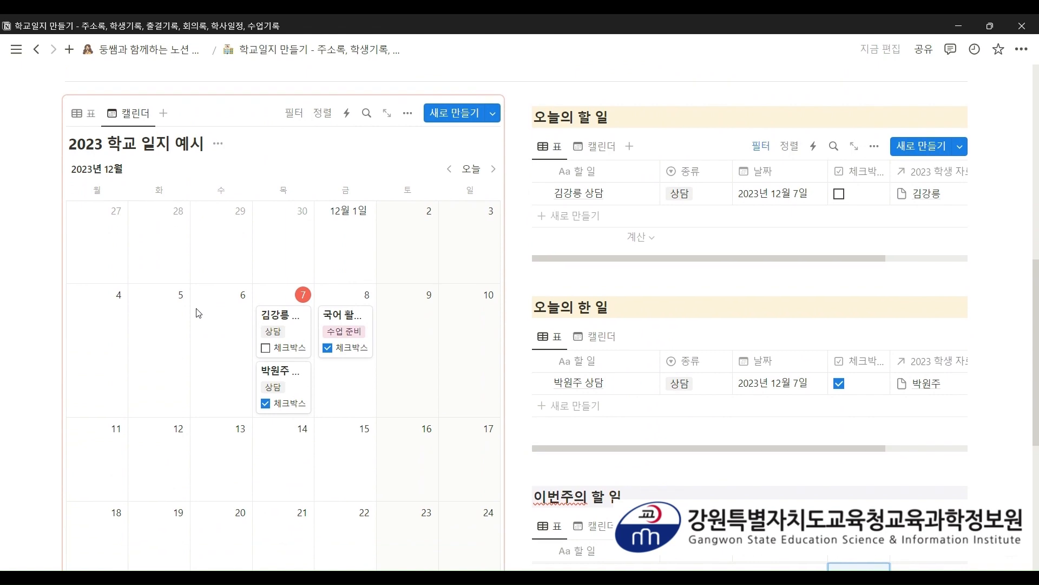
scroll(698, 357, "down", 2)
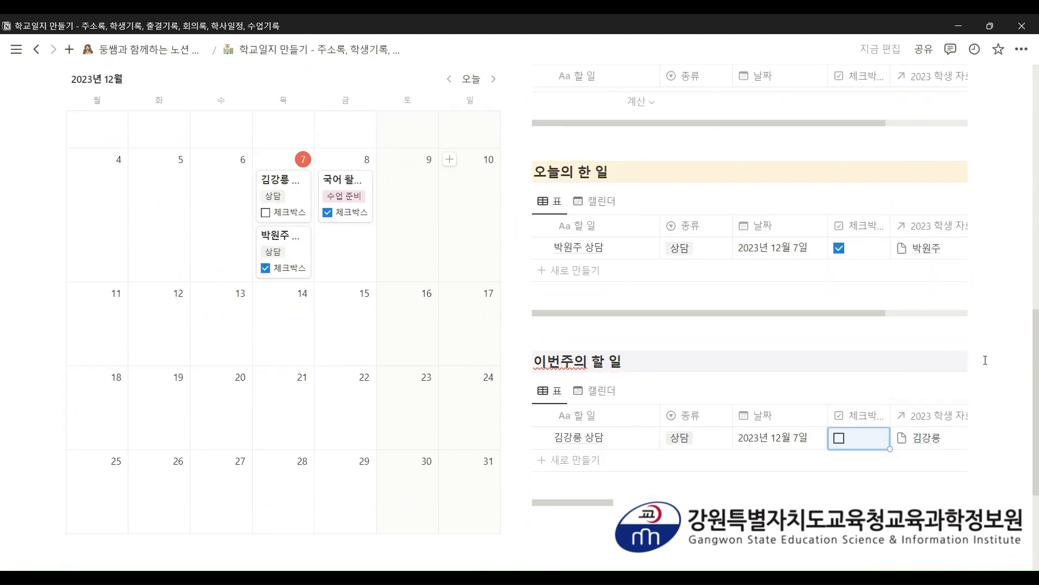
scroll(986, 360, "up", 3)
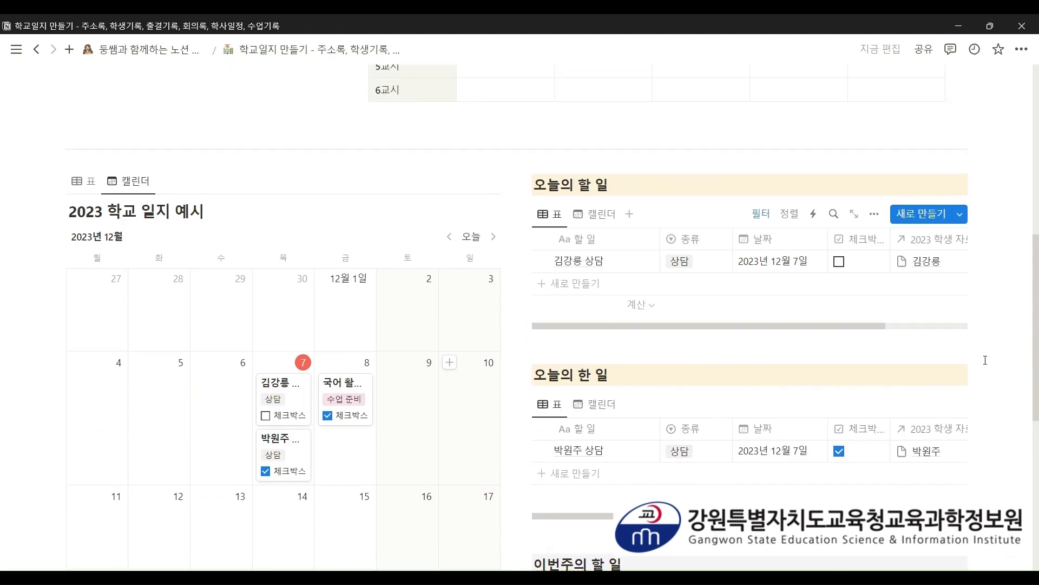
scroll(985, 360, "up", 7)
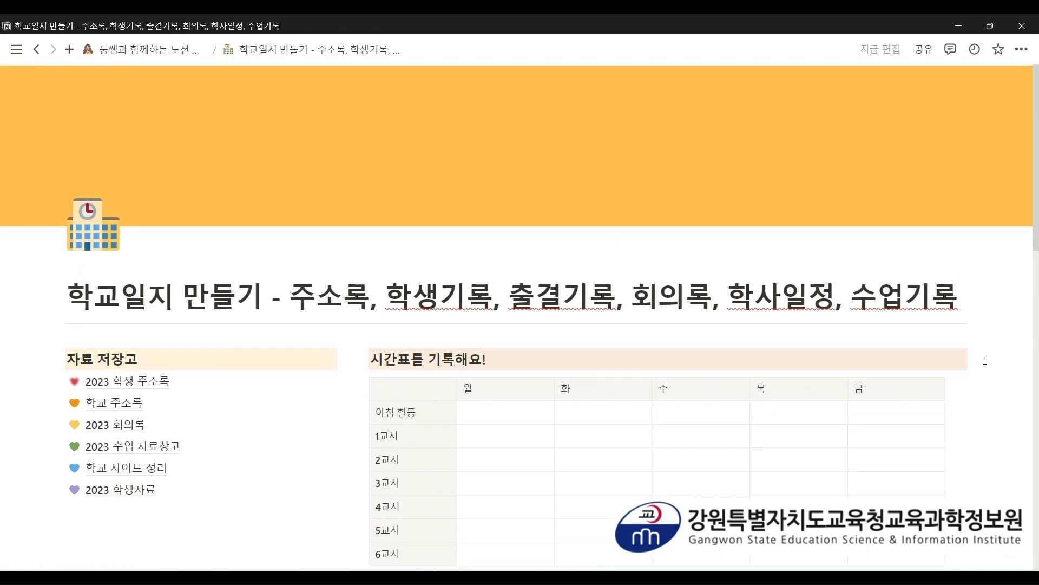
scroll(985, 360, "down", 1)
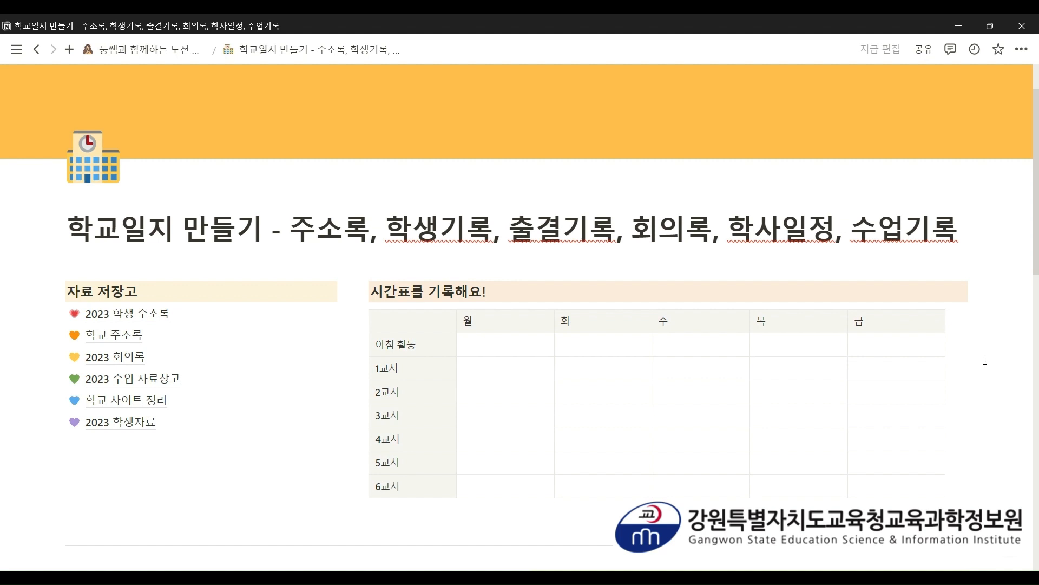
scroll(986, 361, "down", 3)
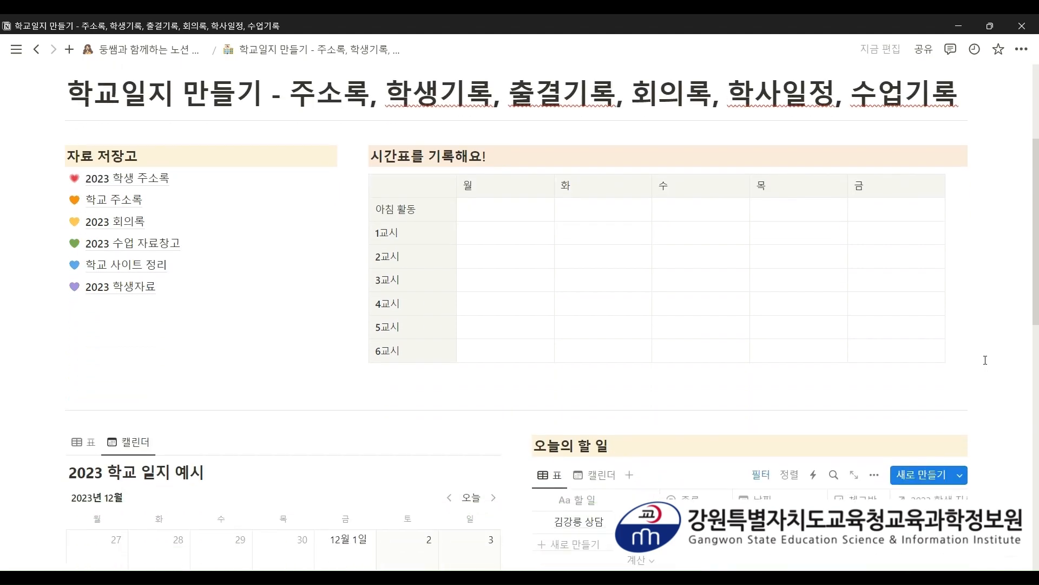